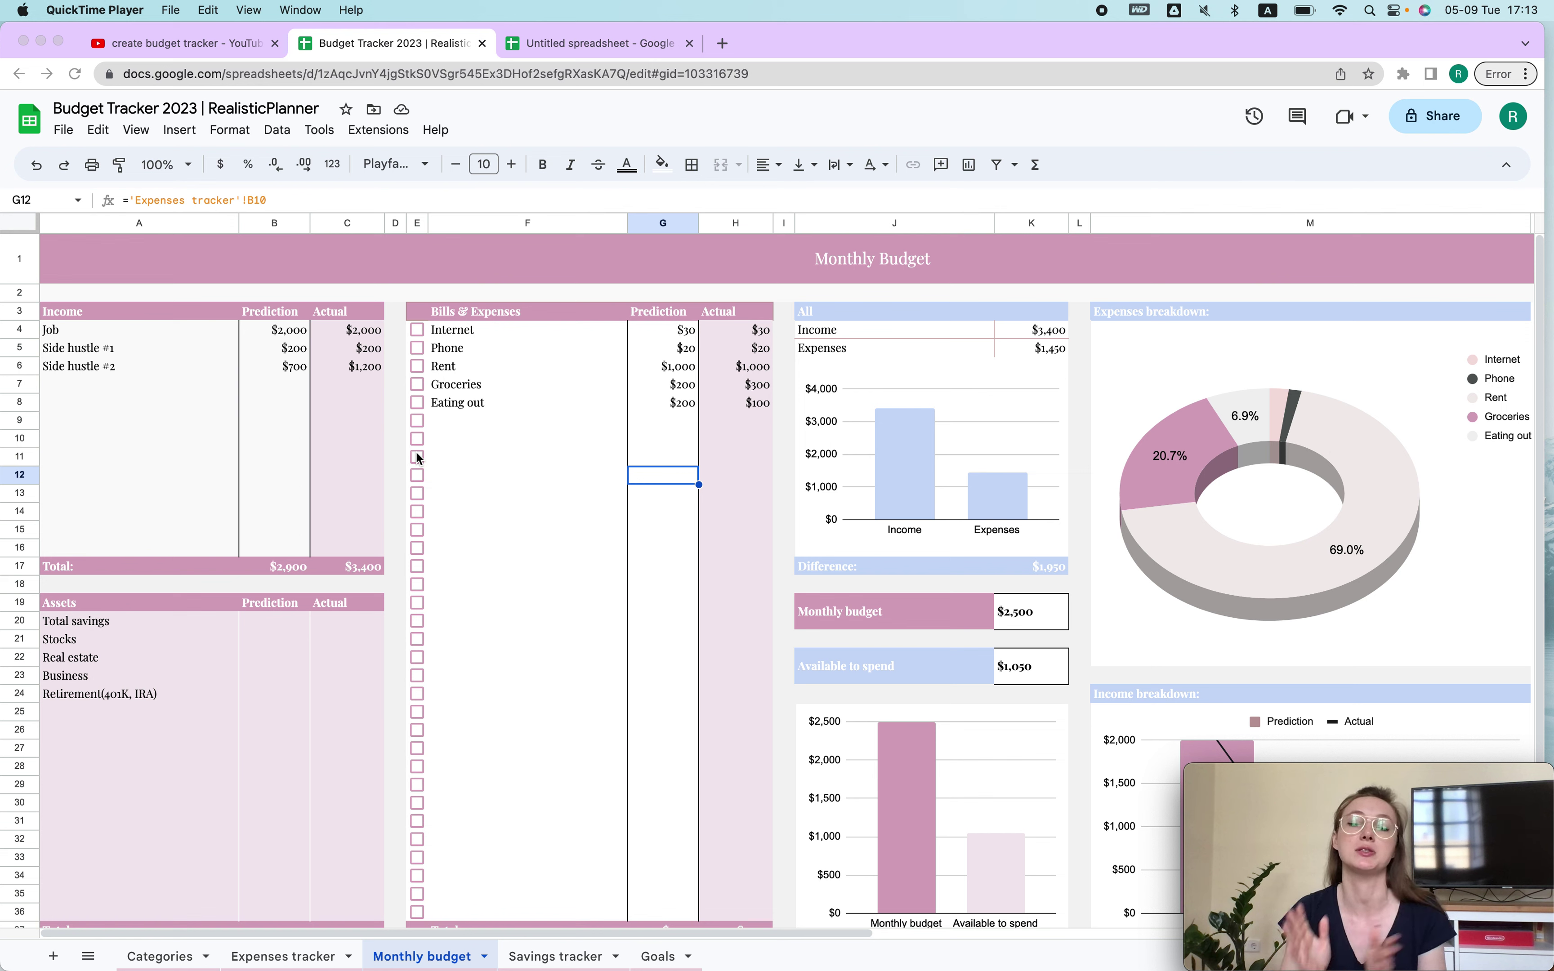
# Open the template gallery for new spreadsheets and browse the available templates.
pyautogui.click(468, 410)
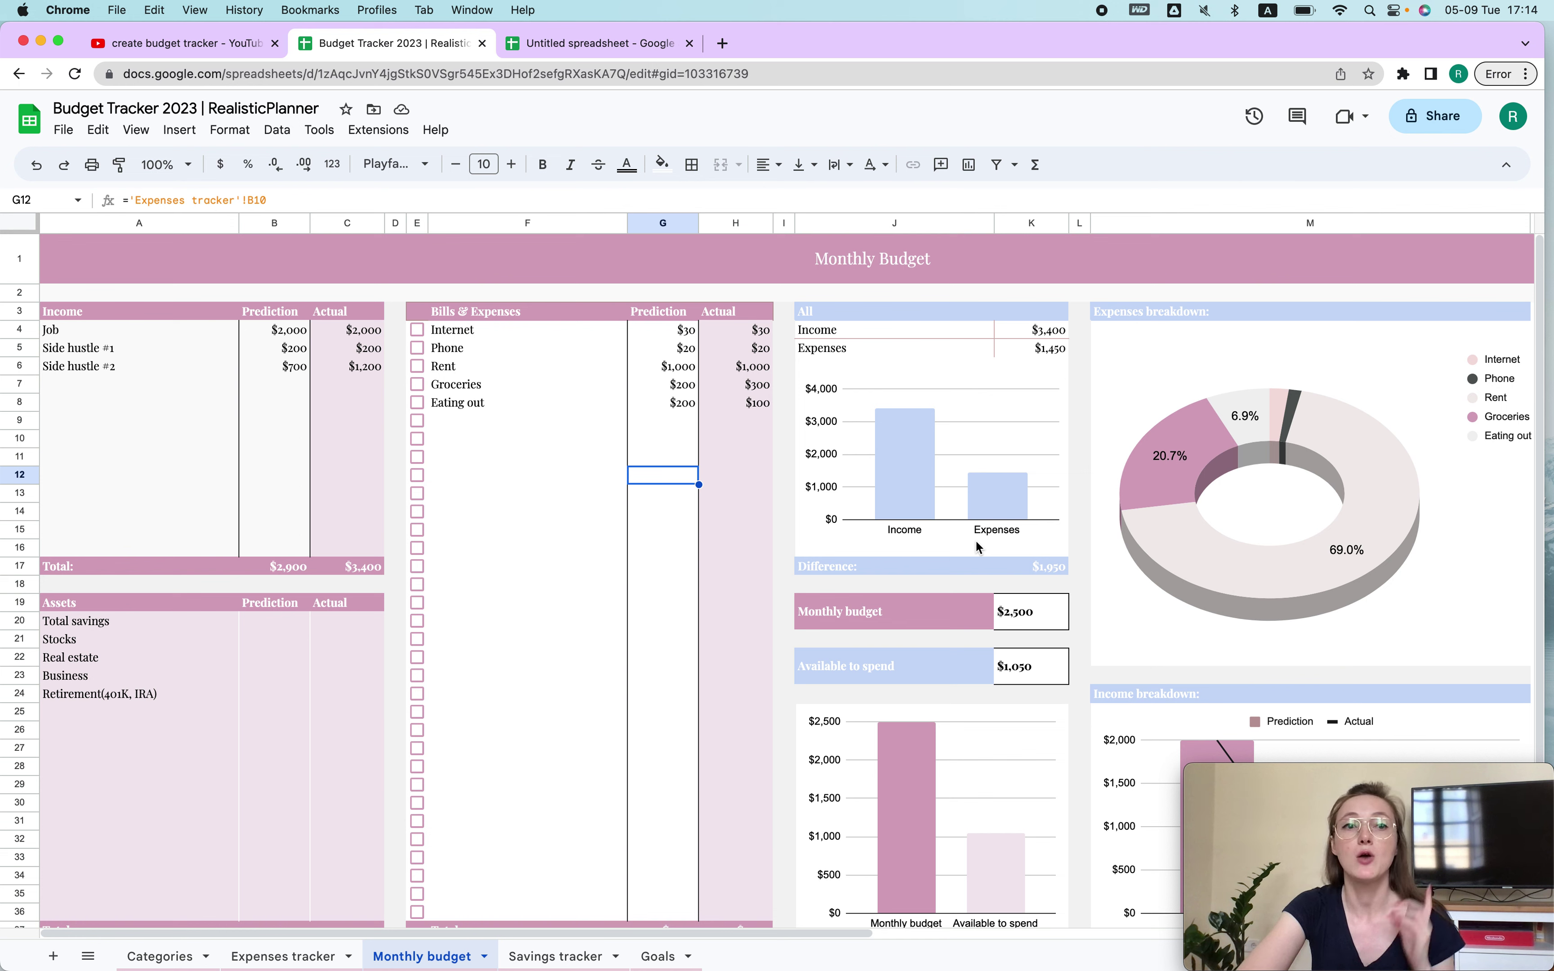
pyautogui.click(64, 131)
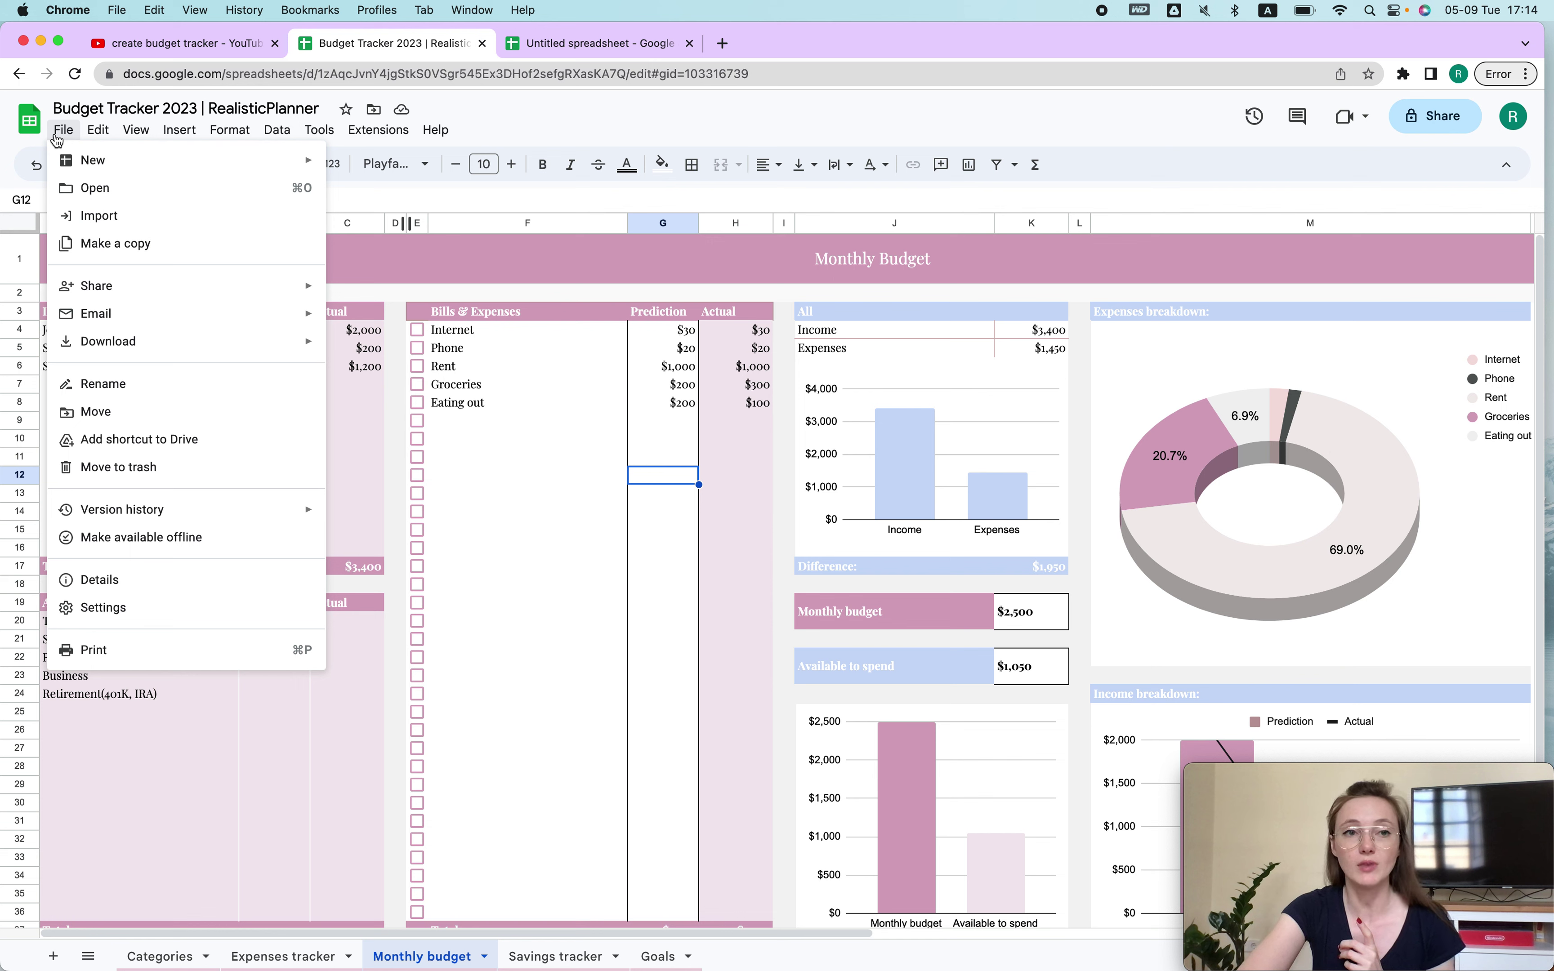
pyautogui.moveTo(114, 166)
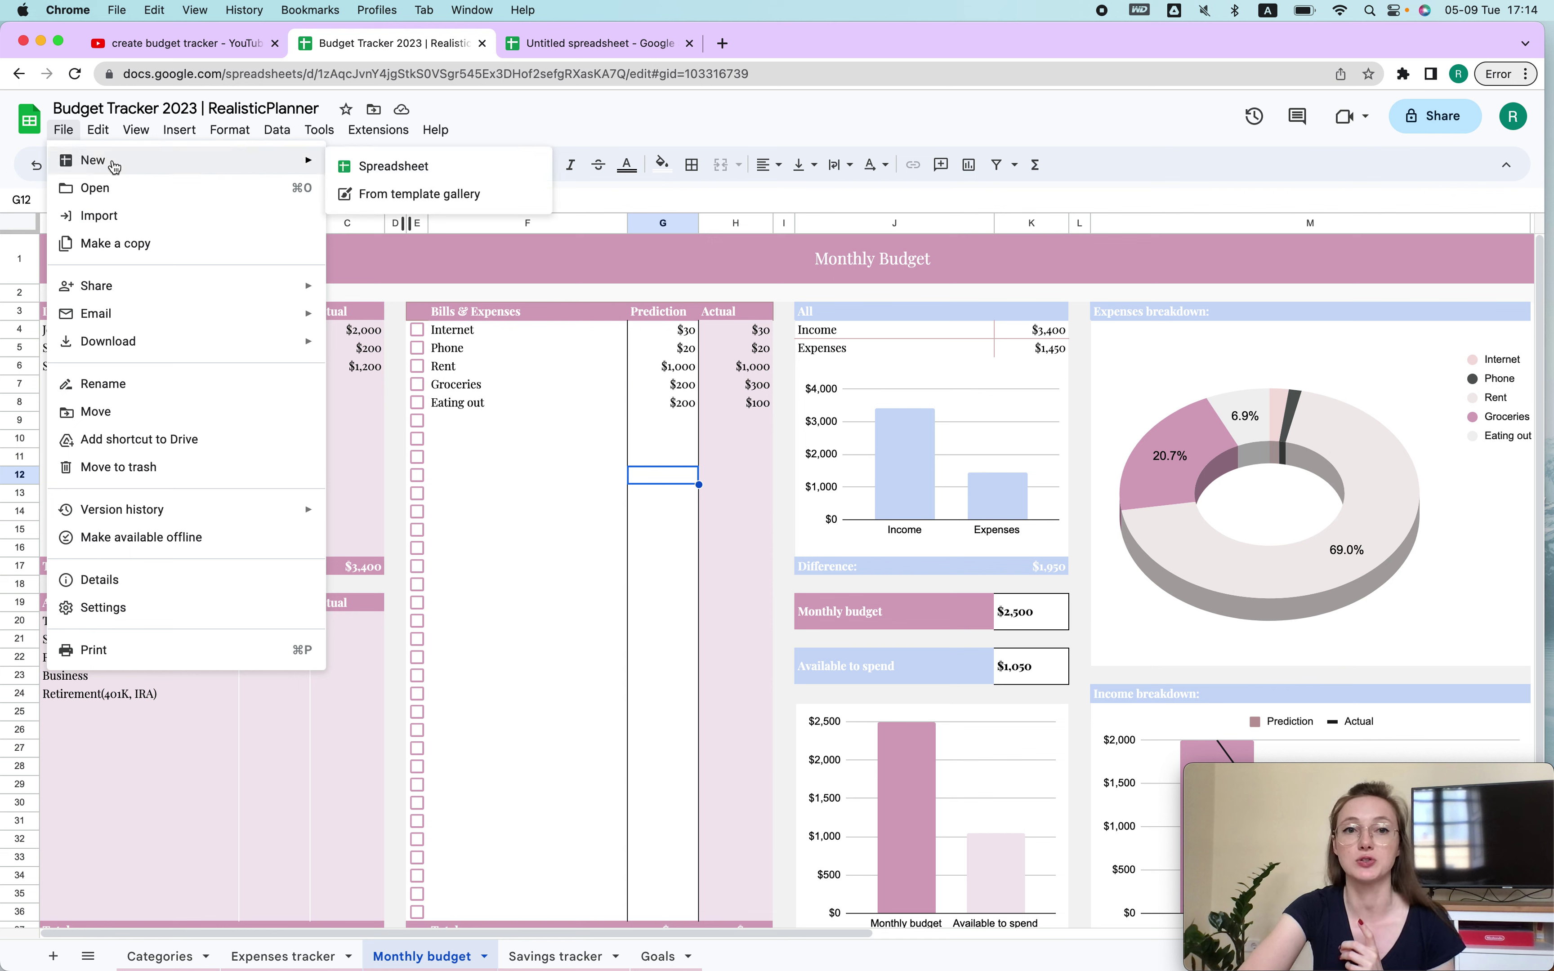
pyautogui.click(385, 196)
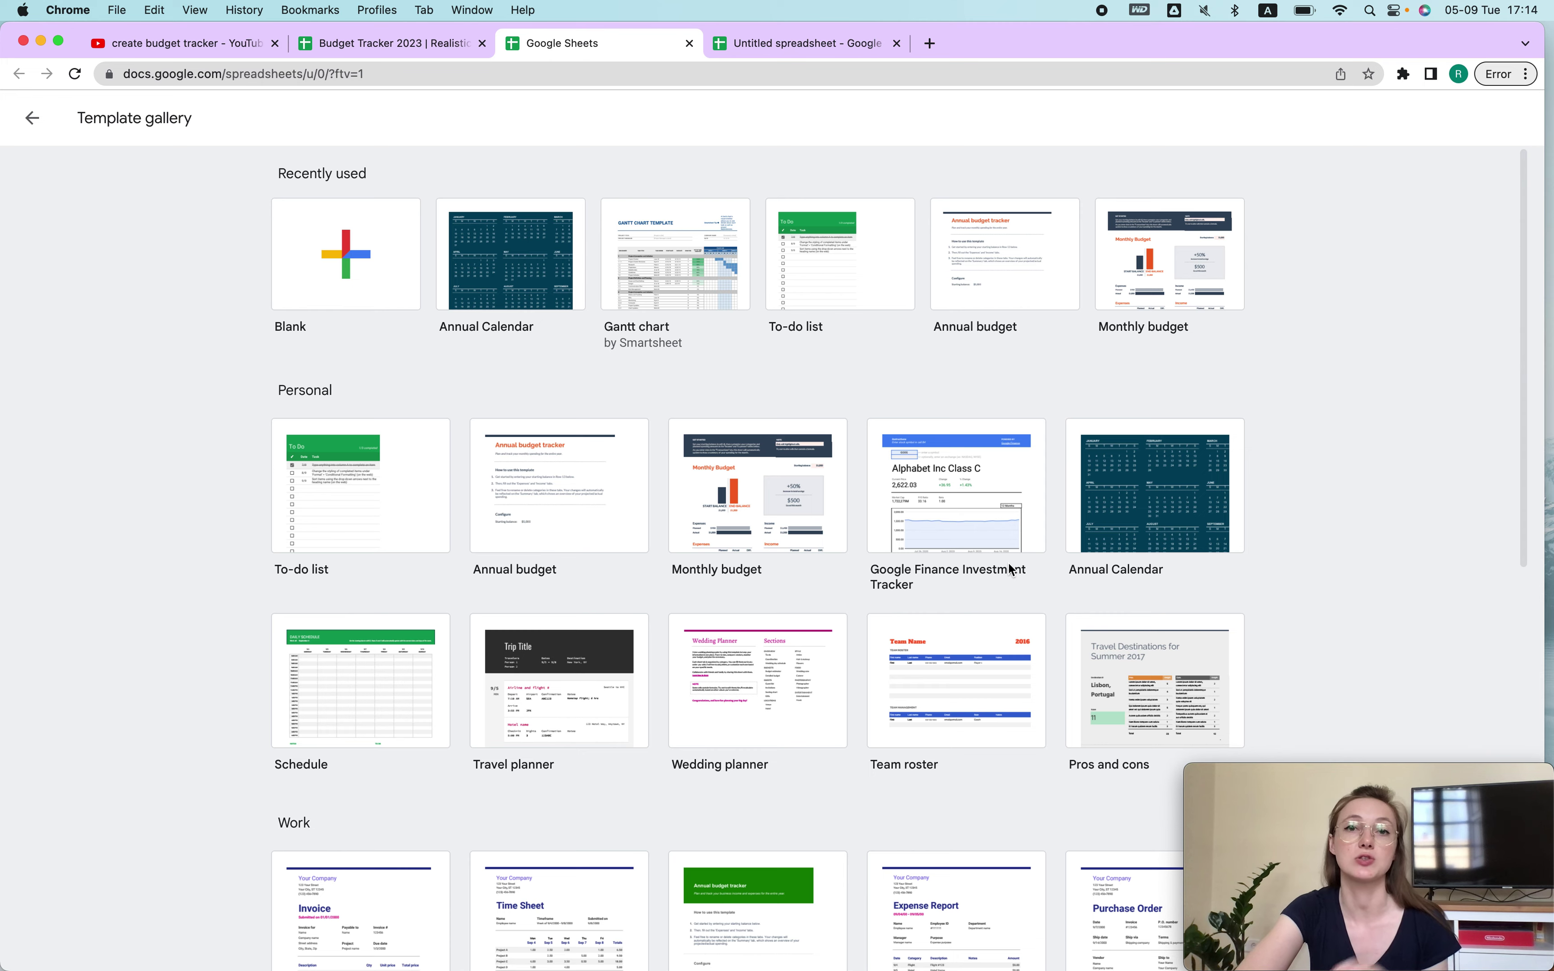
pyautogui.scroll(-12, 1009, 569)
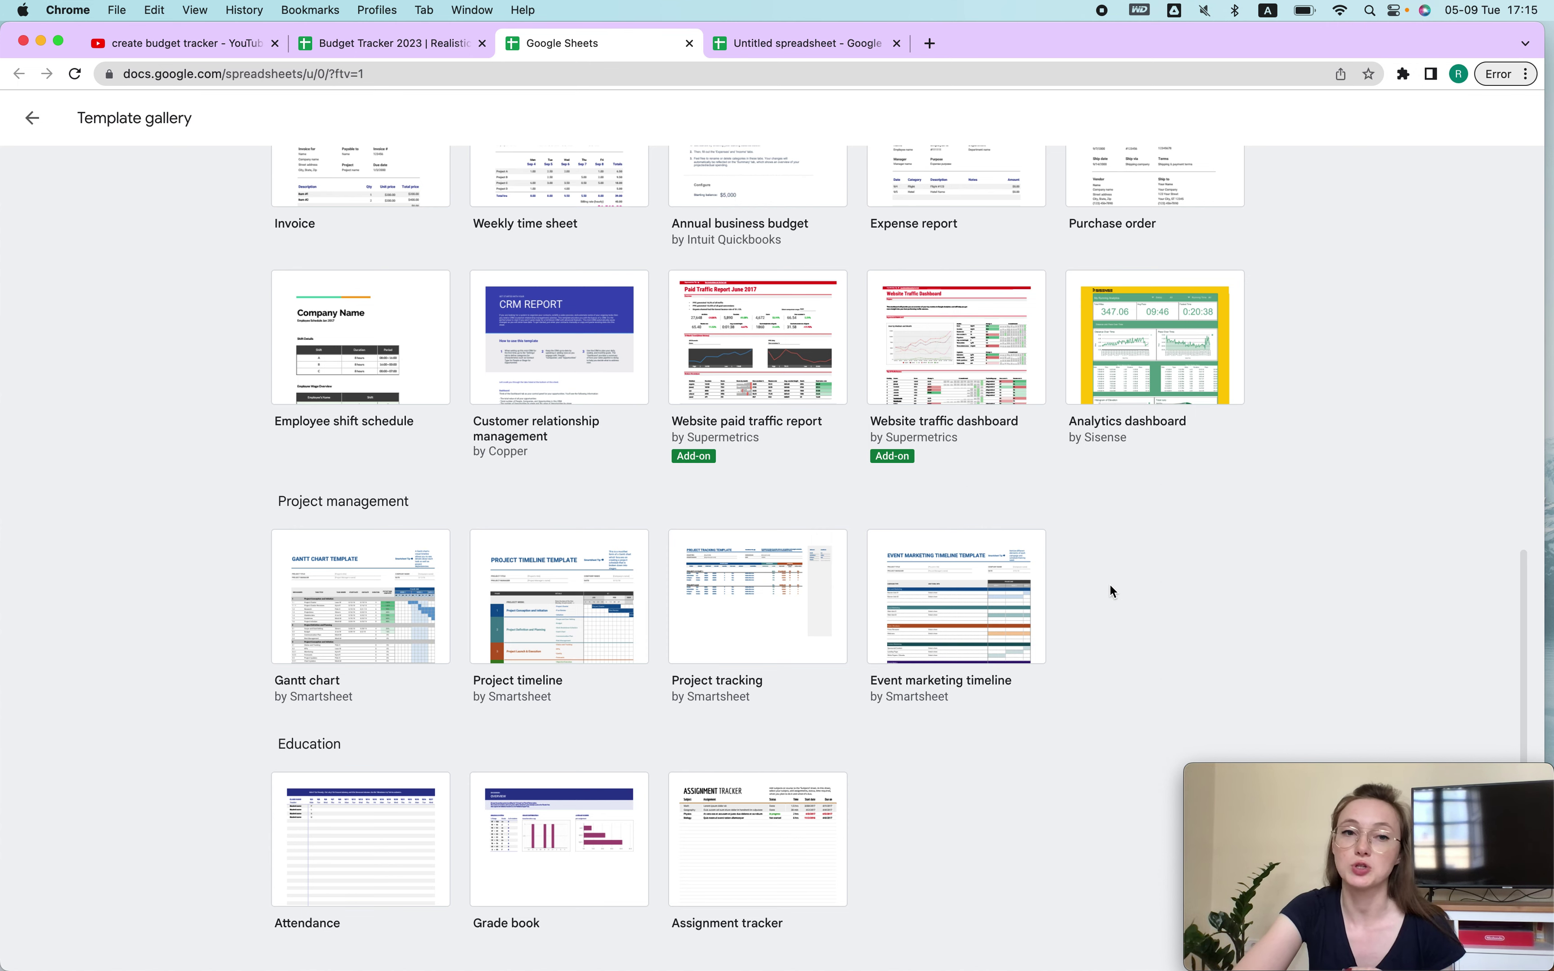
pyautogui.scroll(8, 1112, 589)
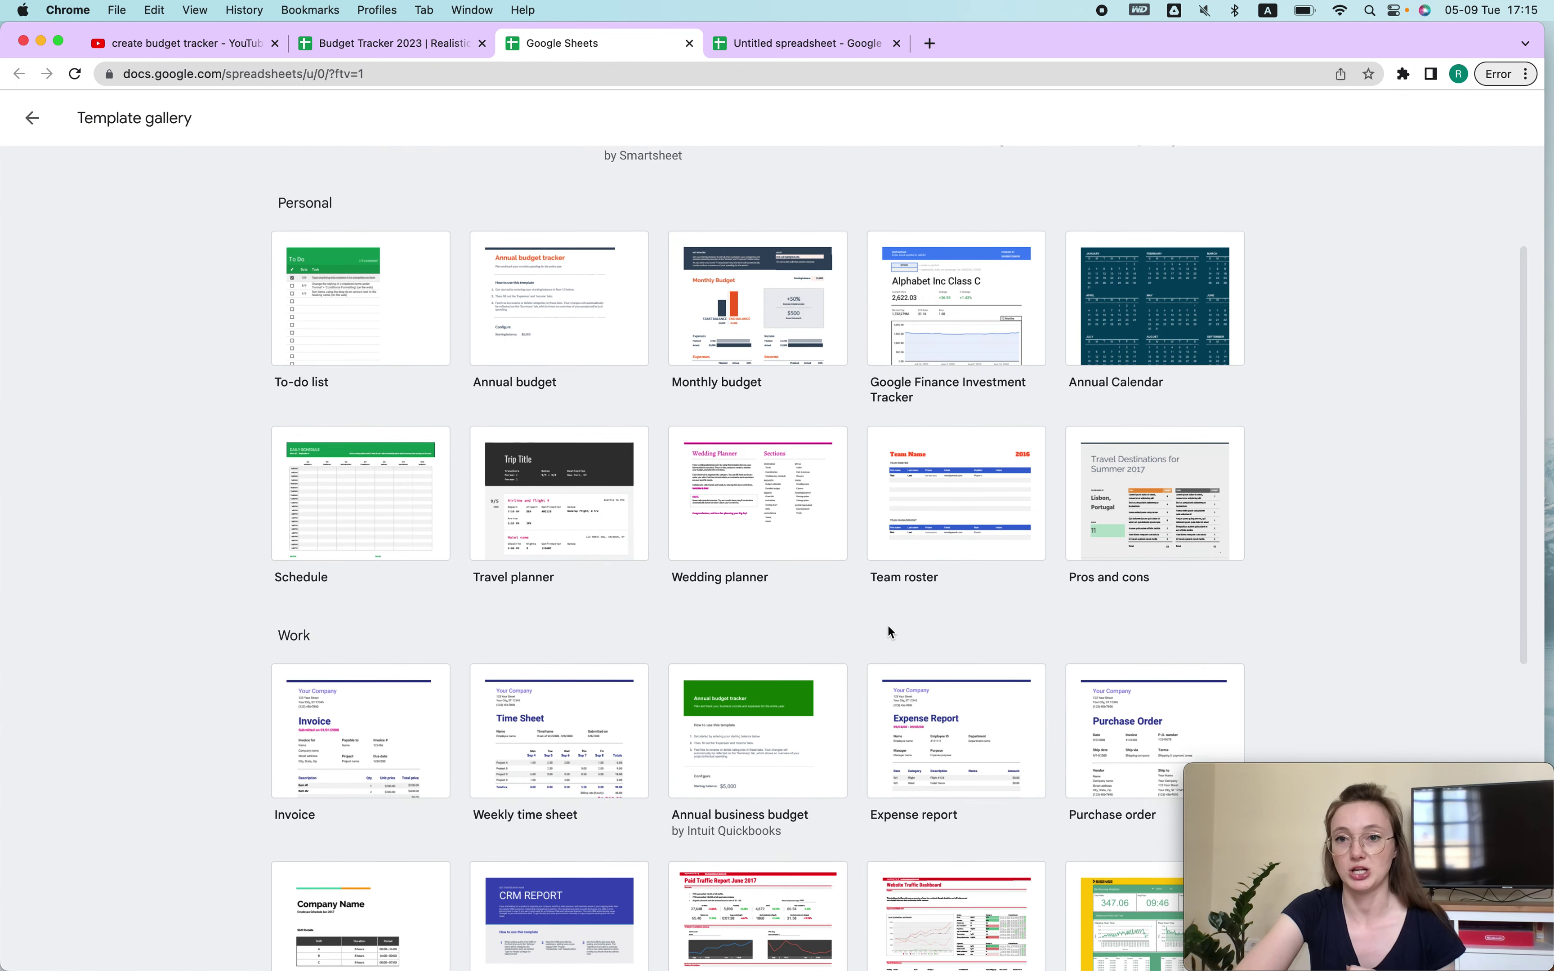
pyautogui.scroll(3, 1097, 502)
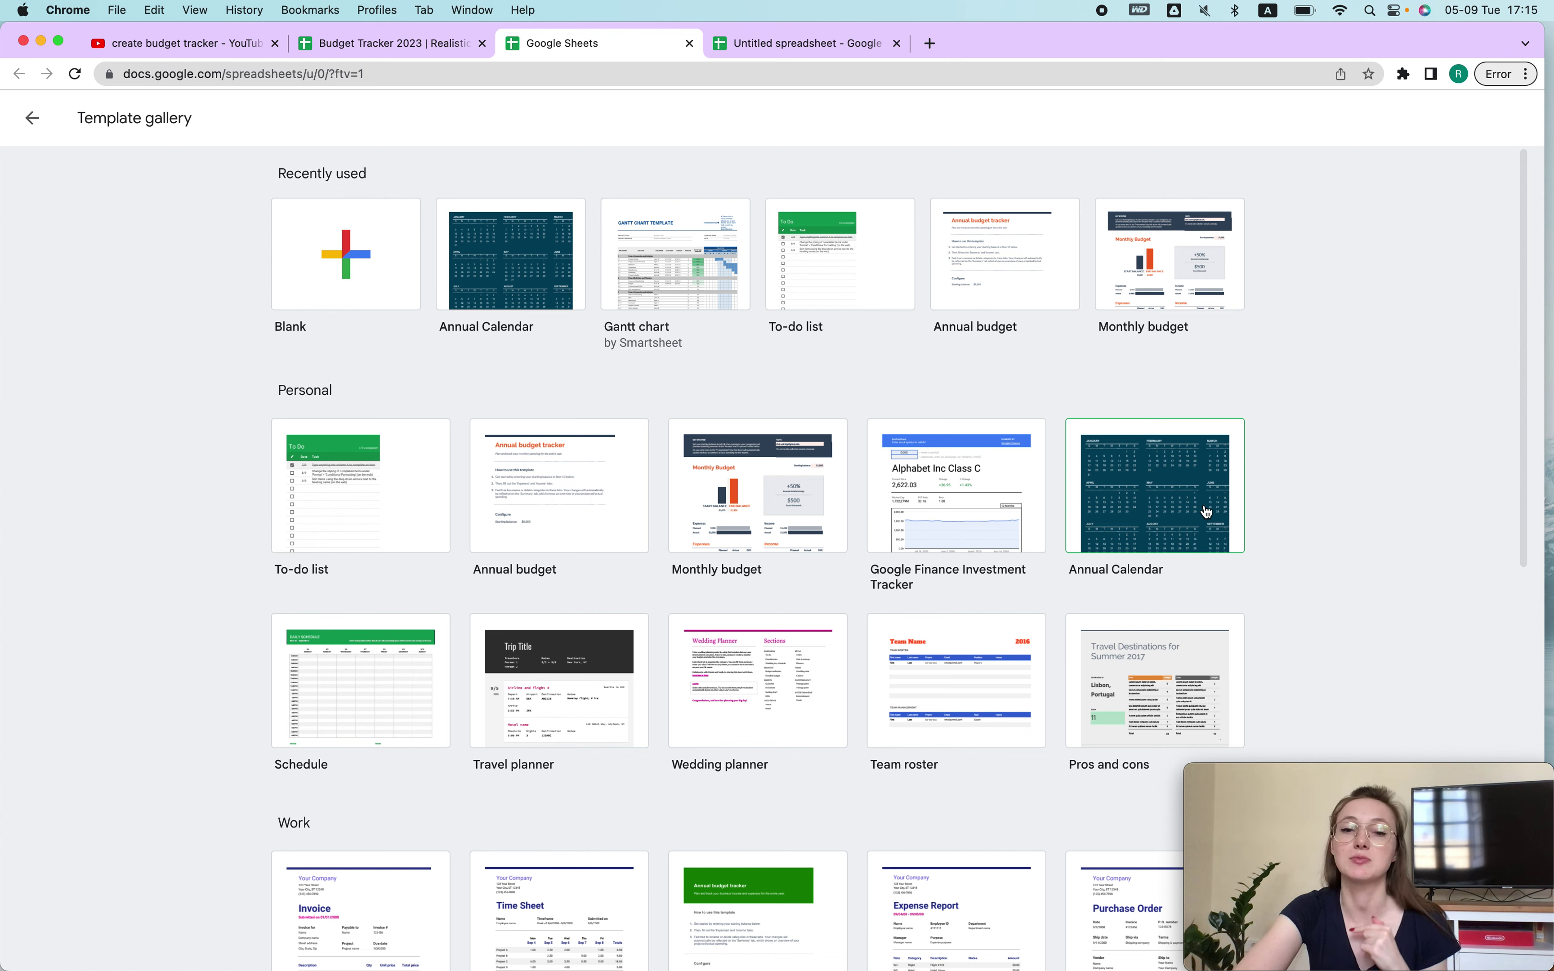
# Create a spreadsheet from the Monthly budget template, look over its layout, and close it in favour of the untitled spreadsheet.
pyautogui.click(750, 493)
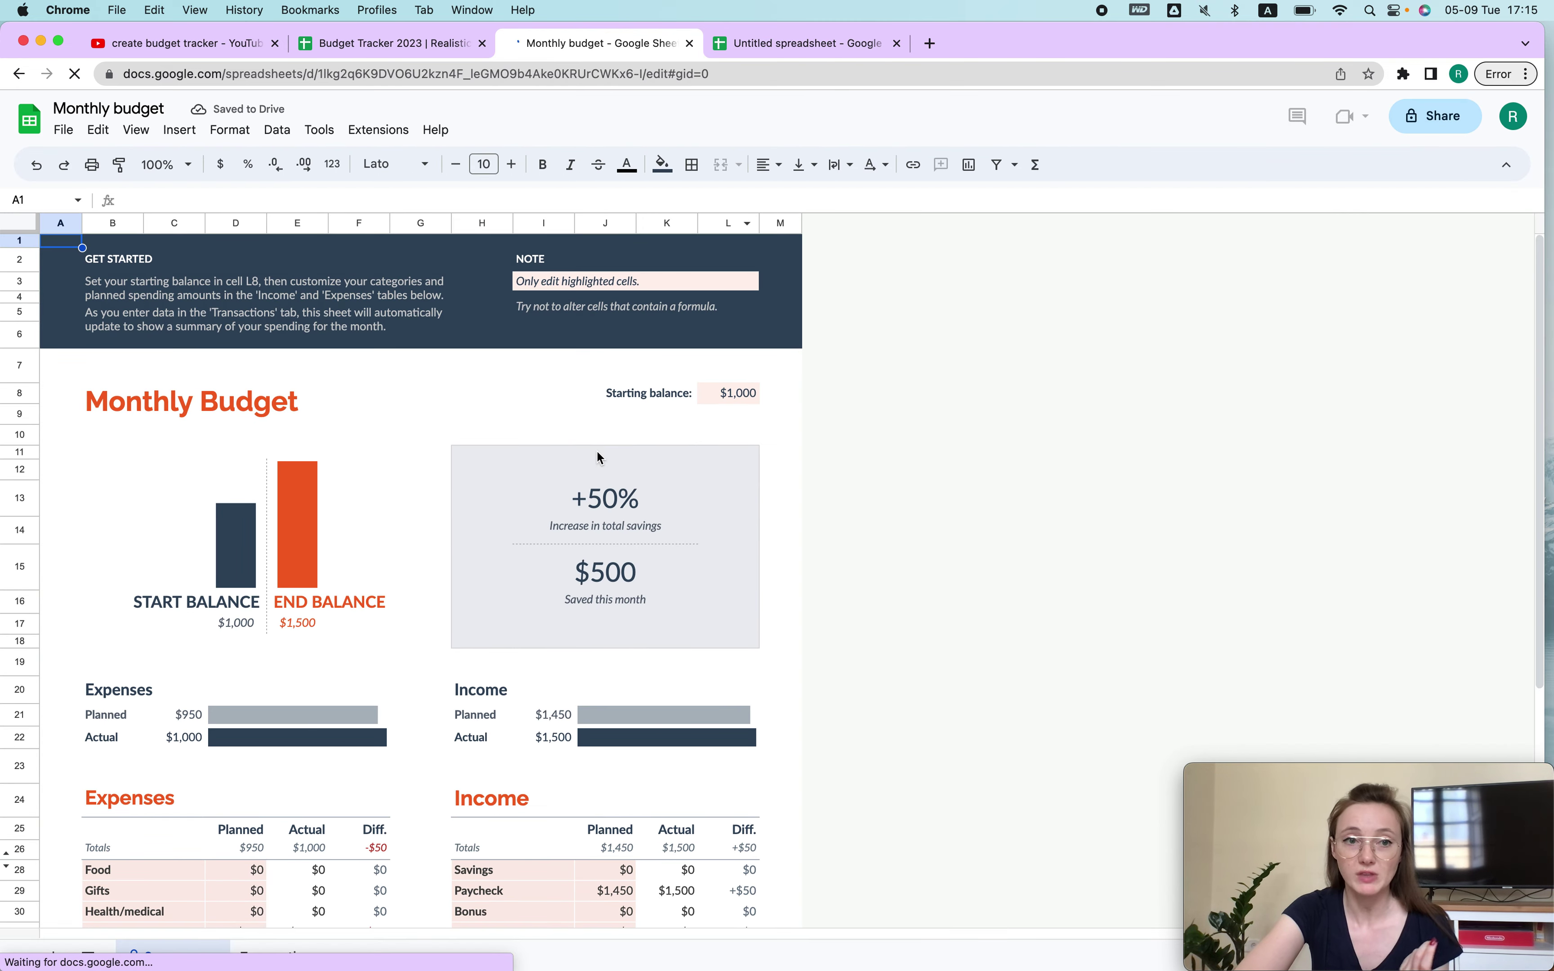
pyautogui.scroll(-5, 236, 317)
pyautogui.scroll(4, 244, 321)
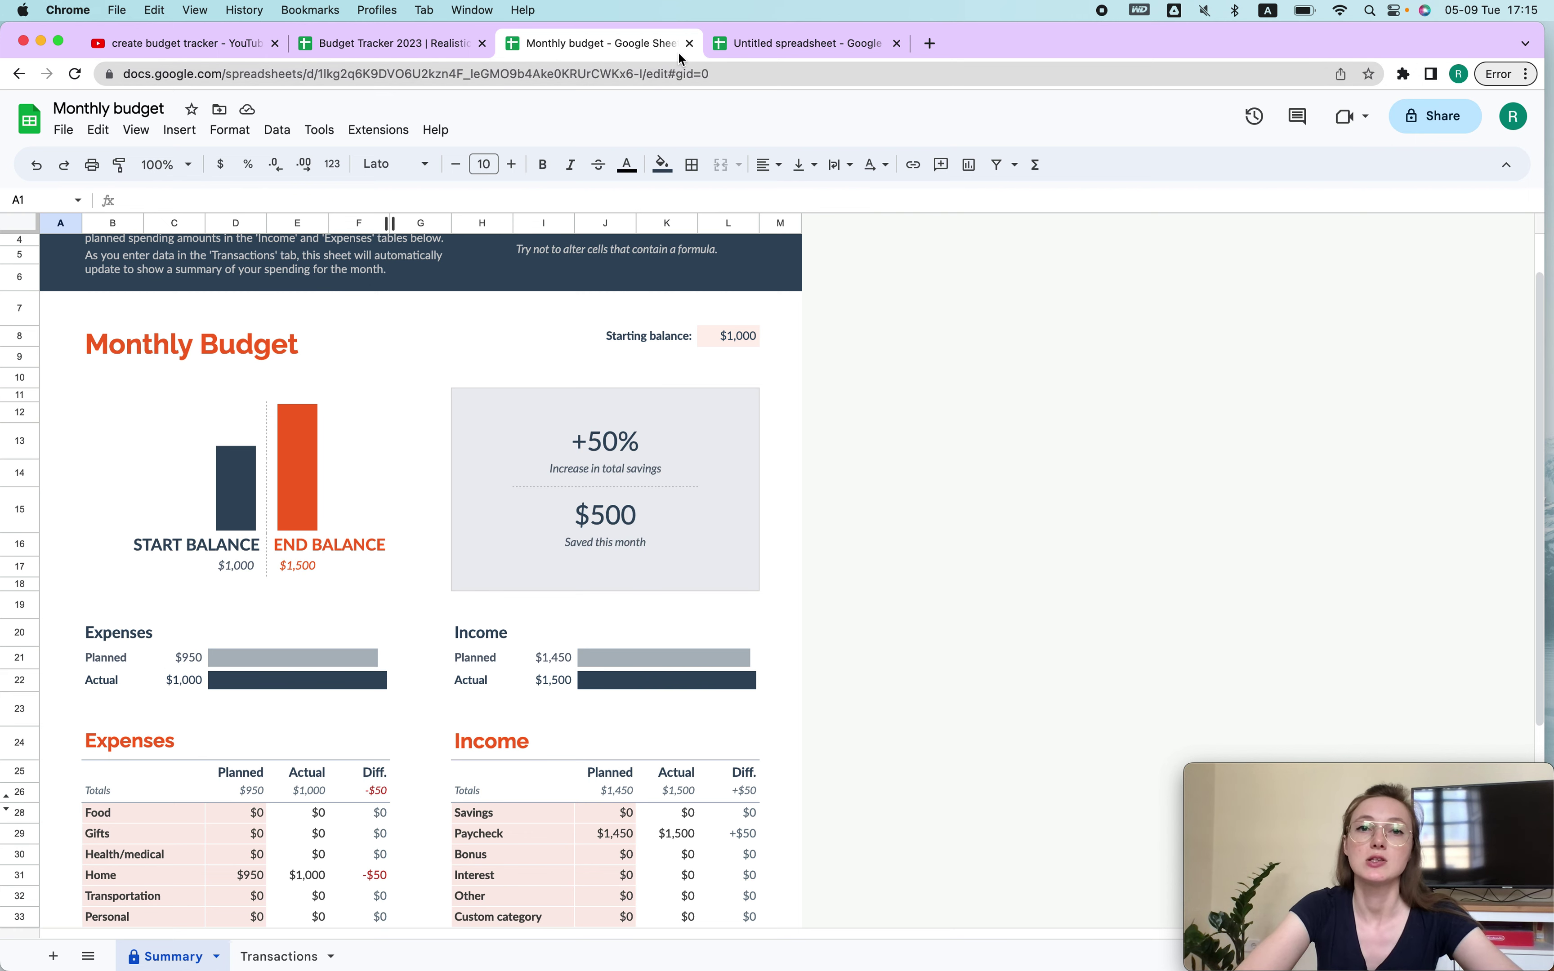
pyautogui.click(688, 44)
pyautogui.click(591, 43)
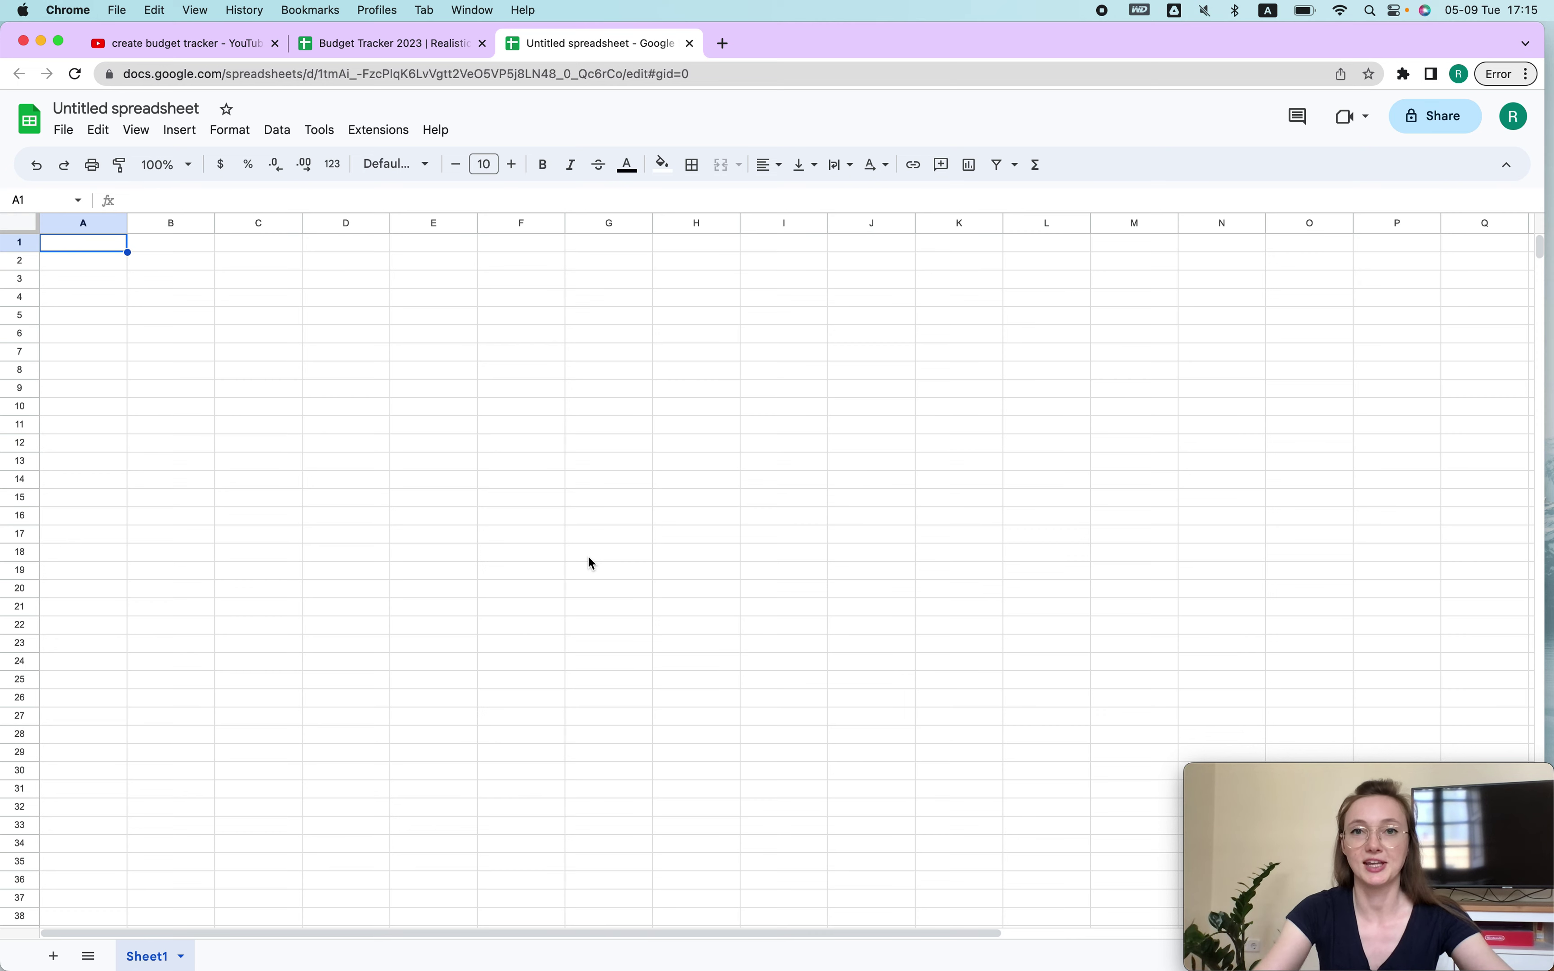
# Examine the Income table (A3:C17) in the Budget Tracker 2023 spreadsheet and return to the untitled spreadsheet.
pyautogui.click(387, 41)
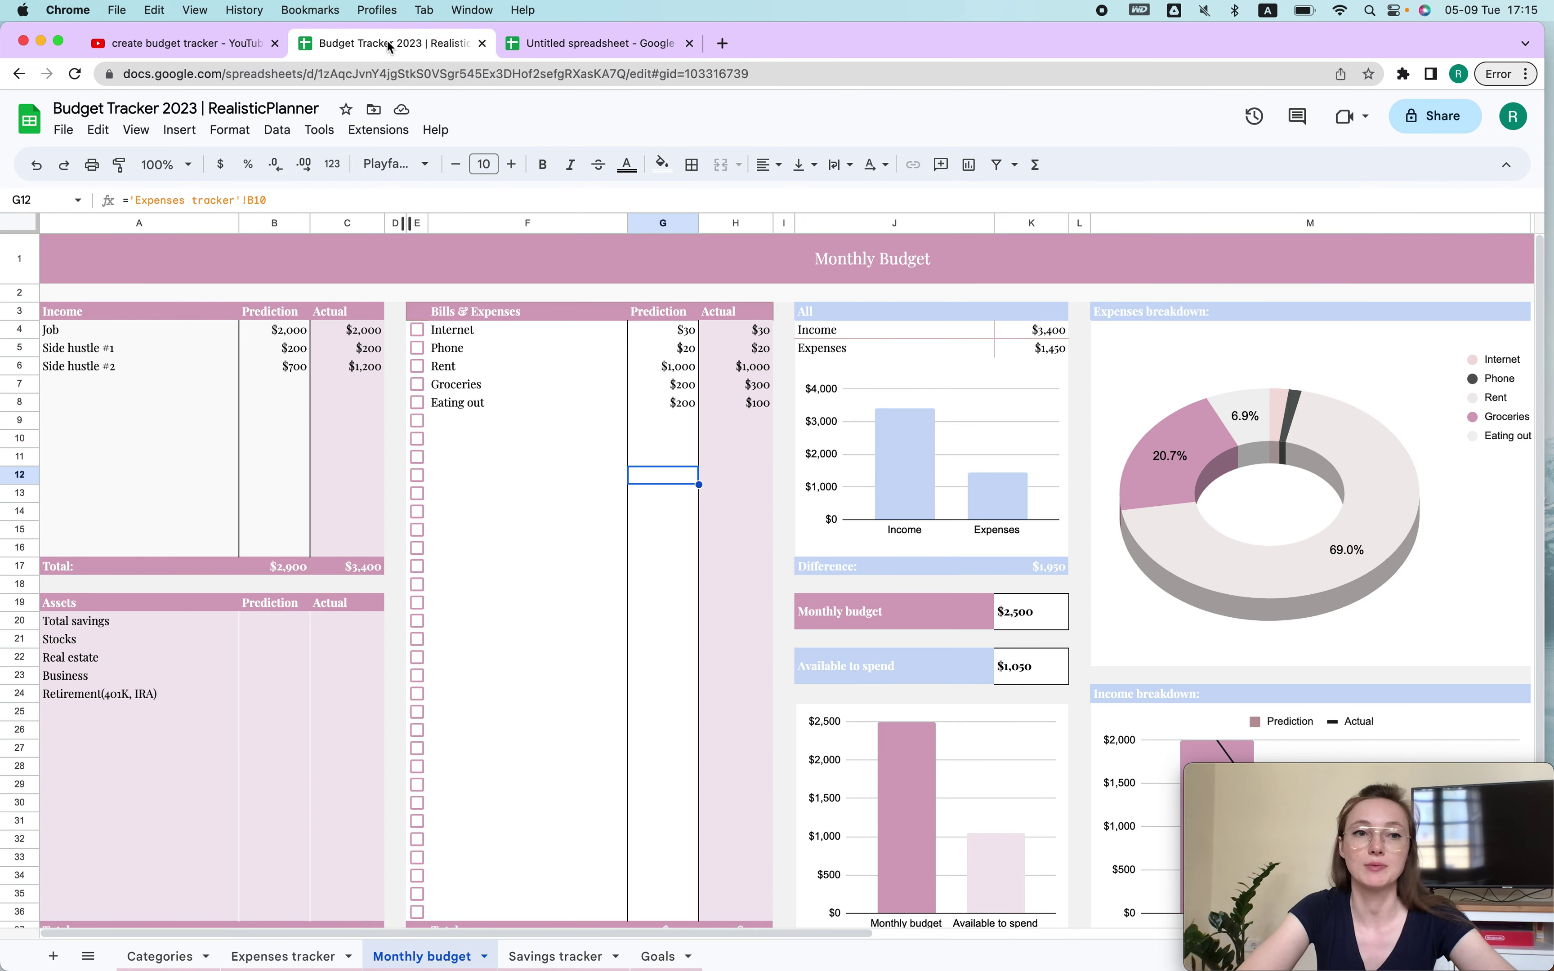
pyautogui.moveTo(90, 310); pyautogui.dragTo(355, 567)
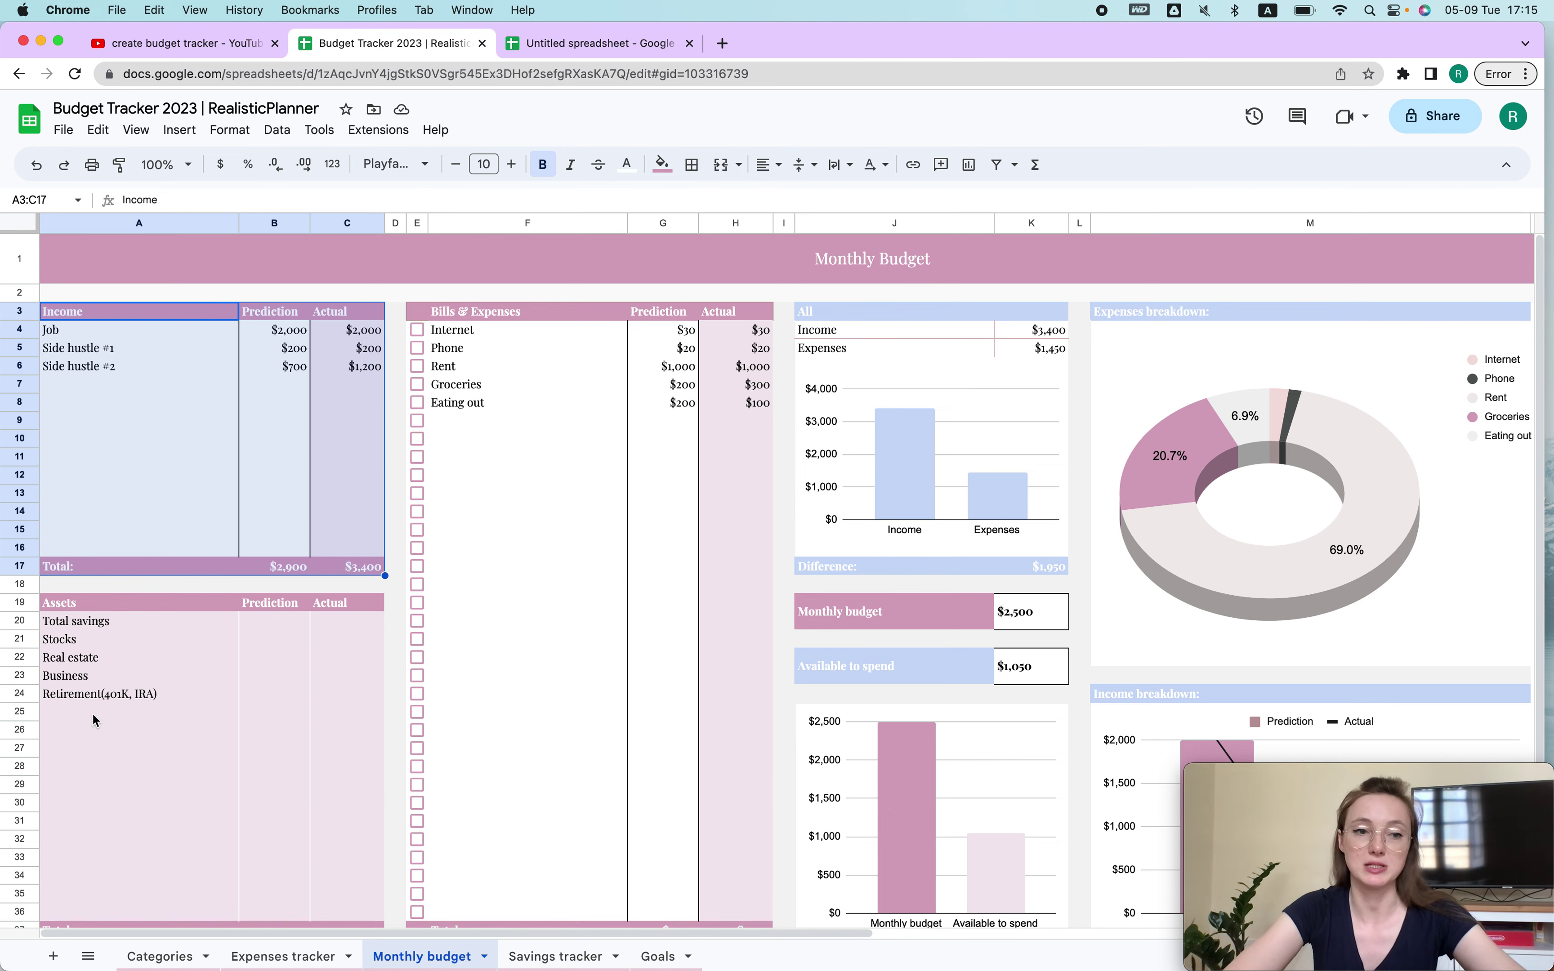
pyautogui.click(633, 44)
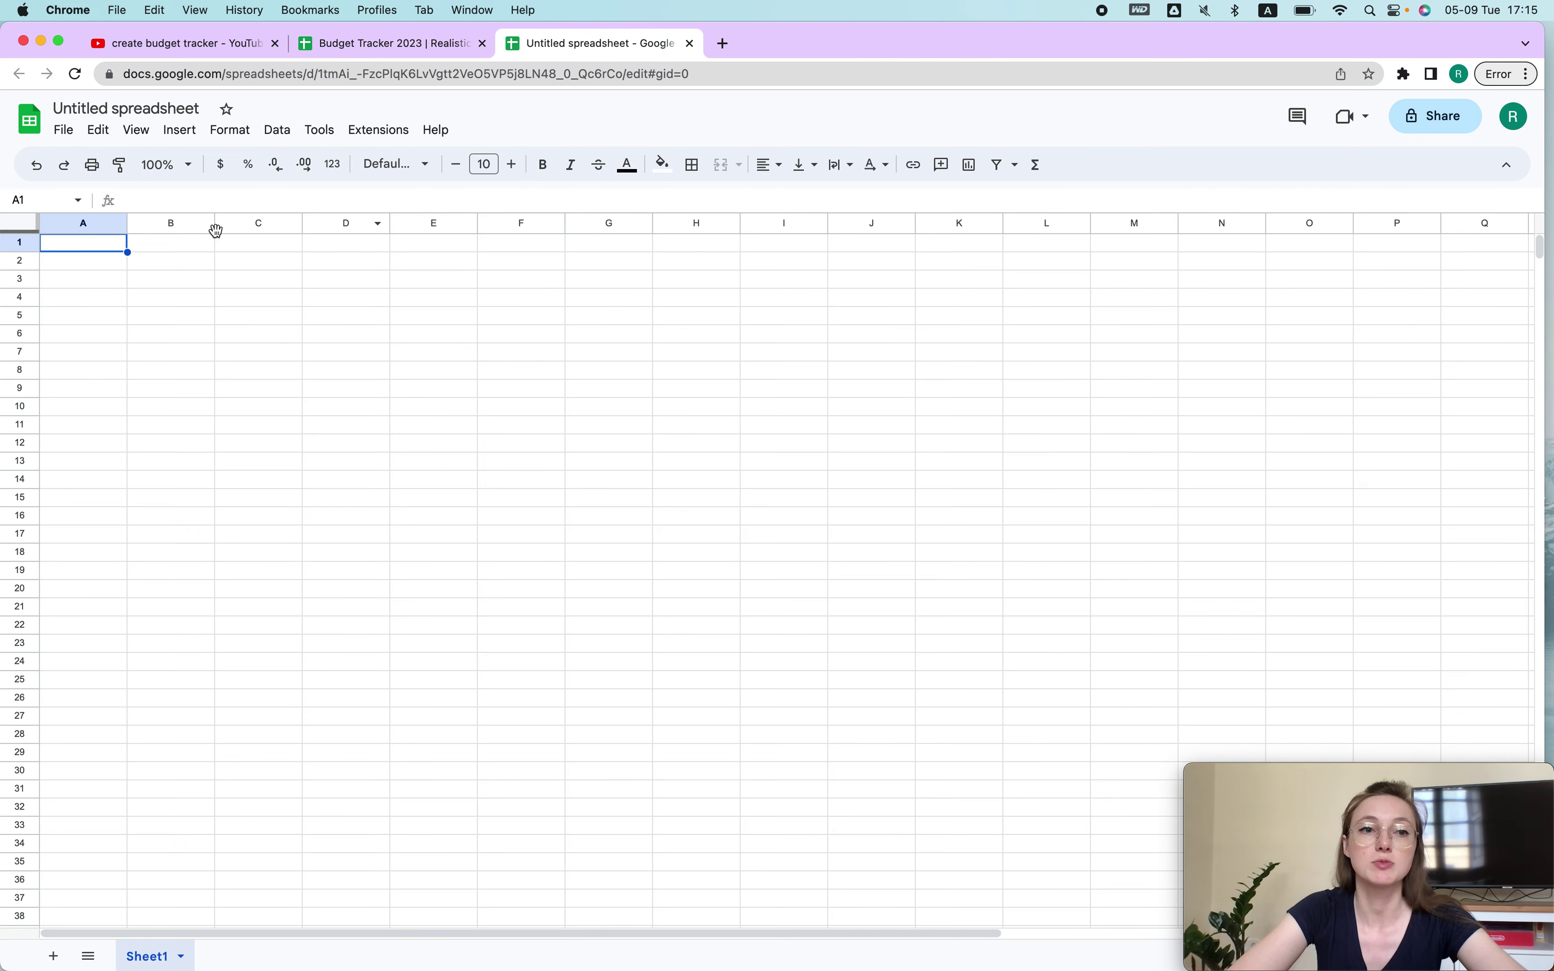
# Enter the headers Income, Prediction and Actual in cells B2, C2 and D2, checking the Budget Tracker 2023 layout for reference.
pyautogui.click(160, 265)
pyautogui.write('Income')
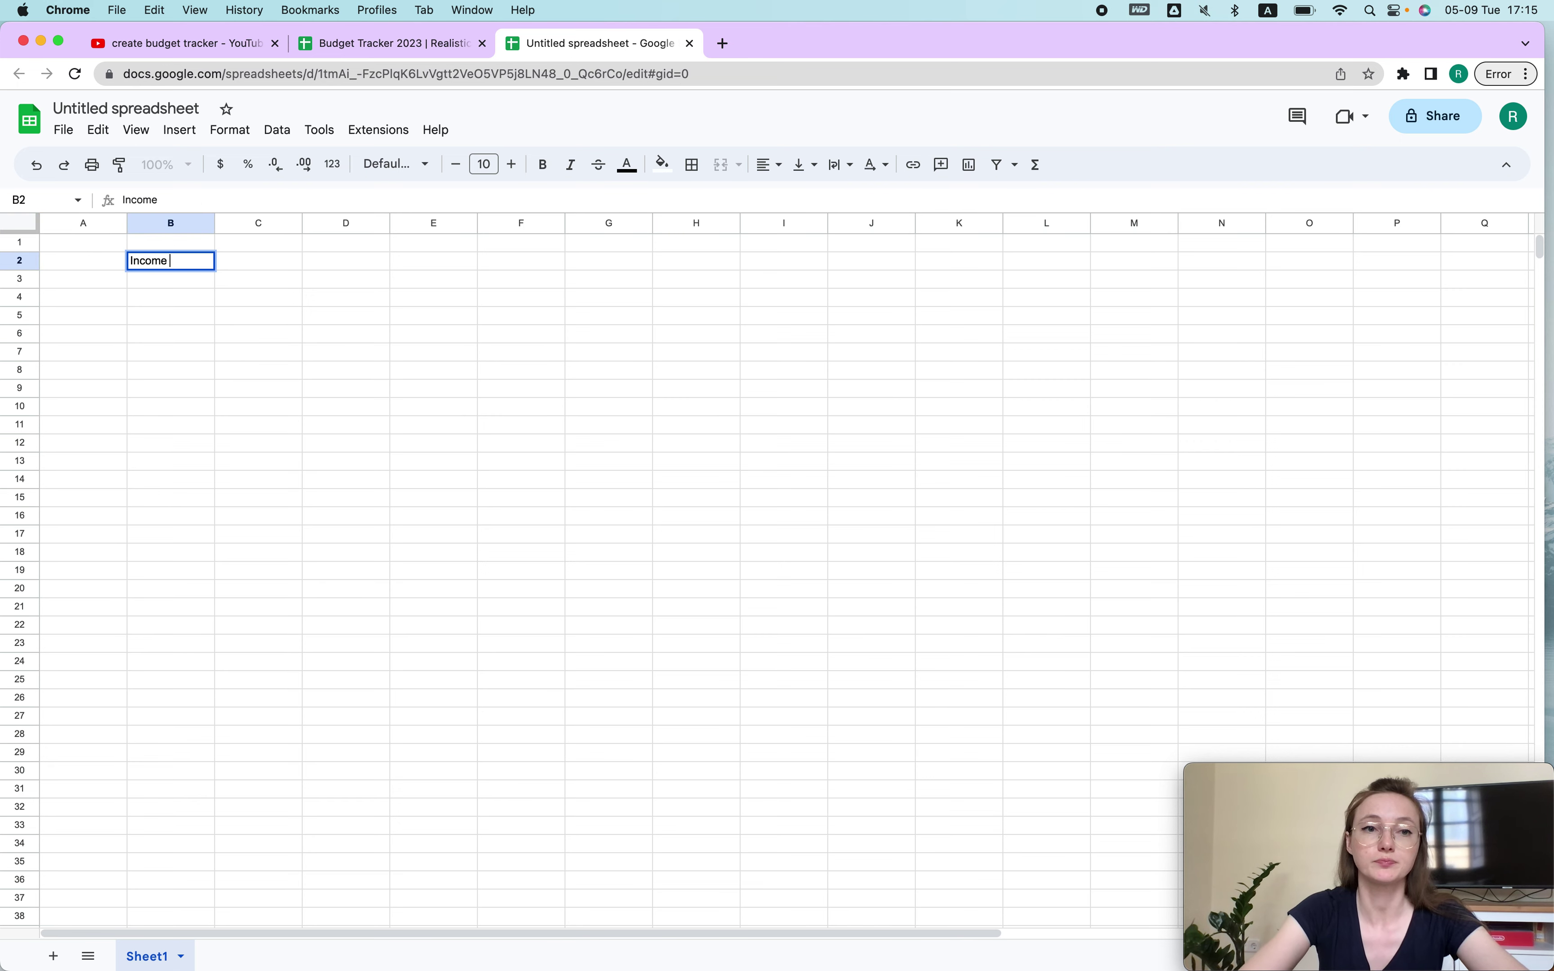
pyautogui.press('Tab')
pyautogui.click(387, 50)
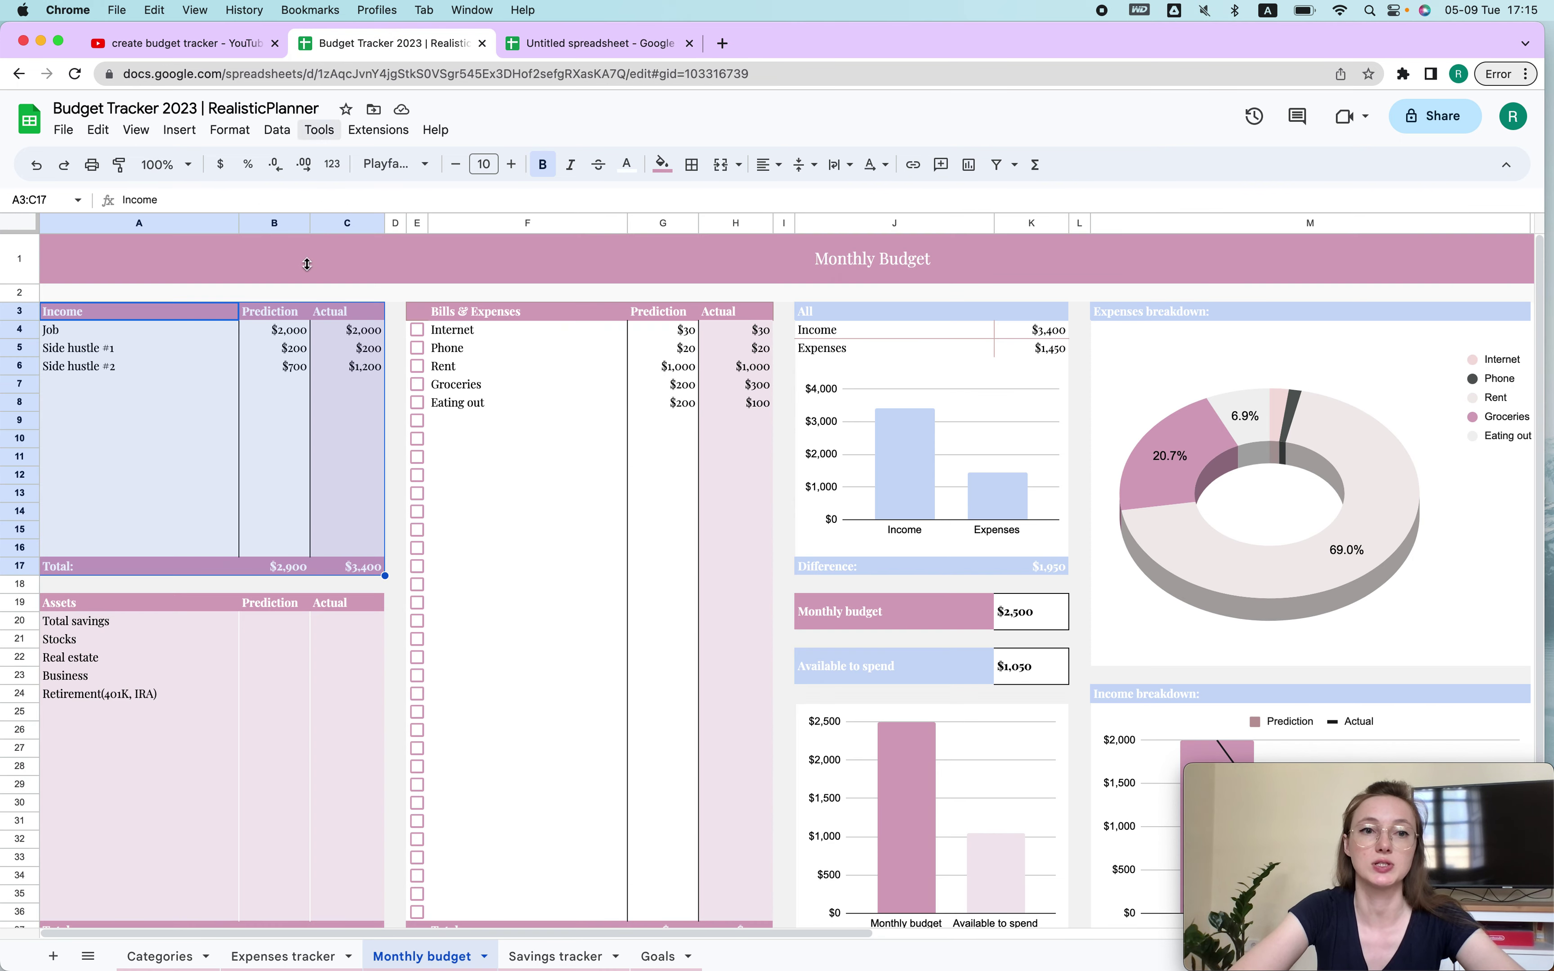
pyautogui.click(558, 45)
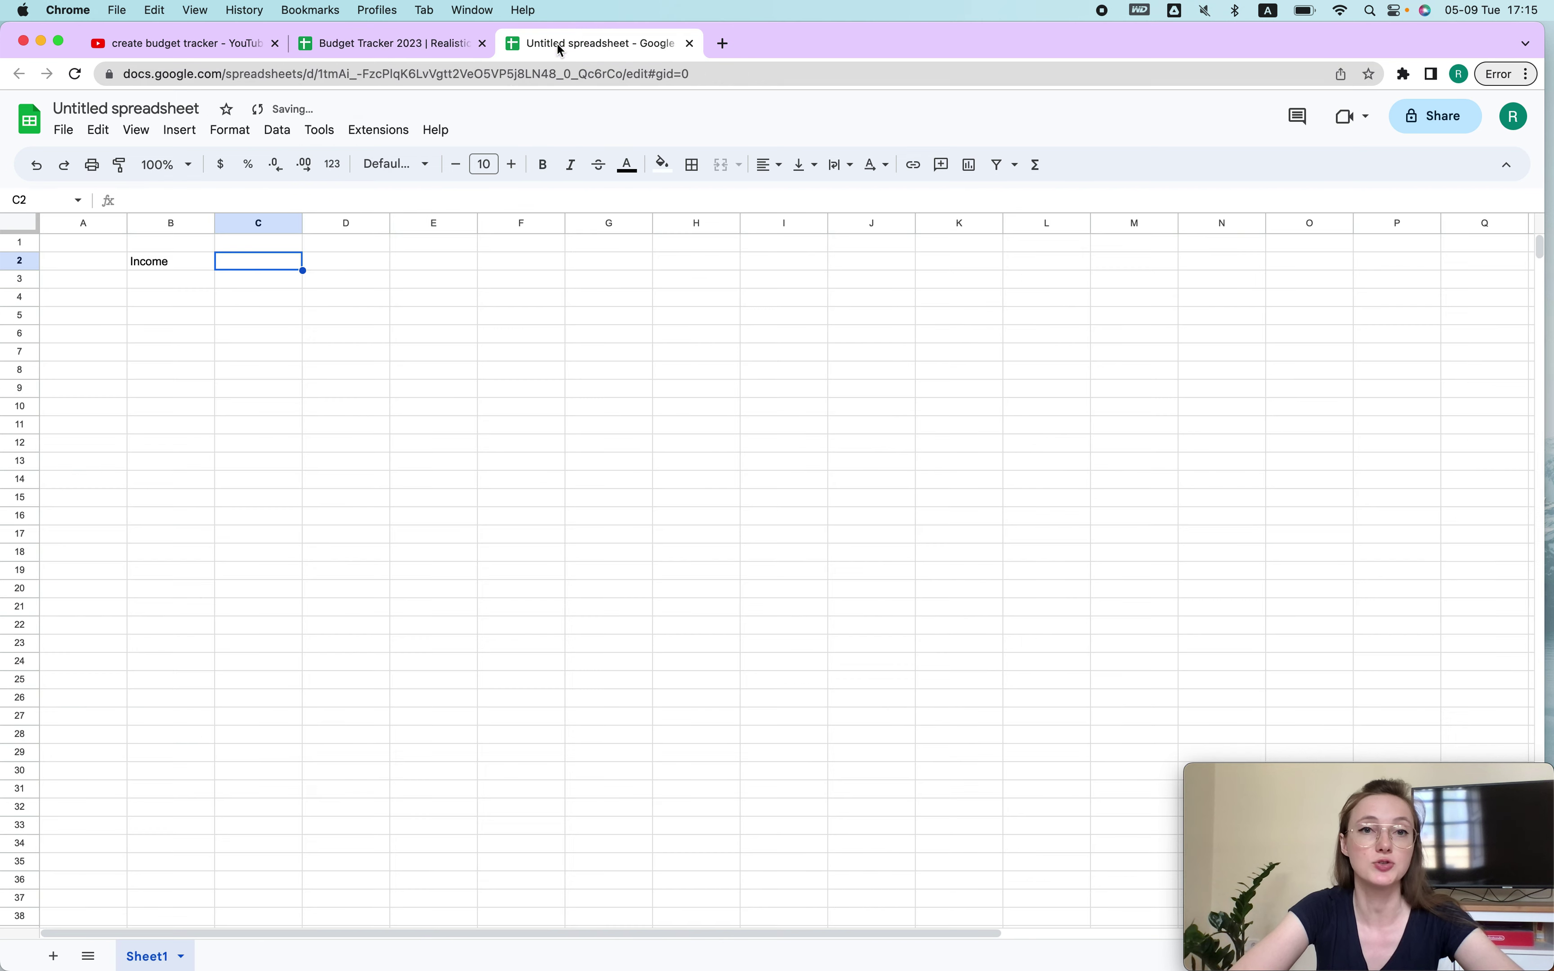
pyautogui.write('Prediction')
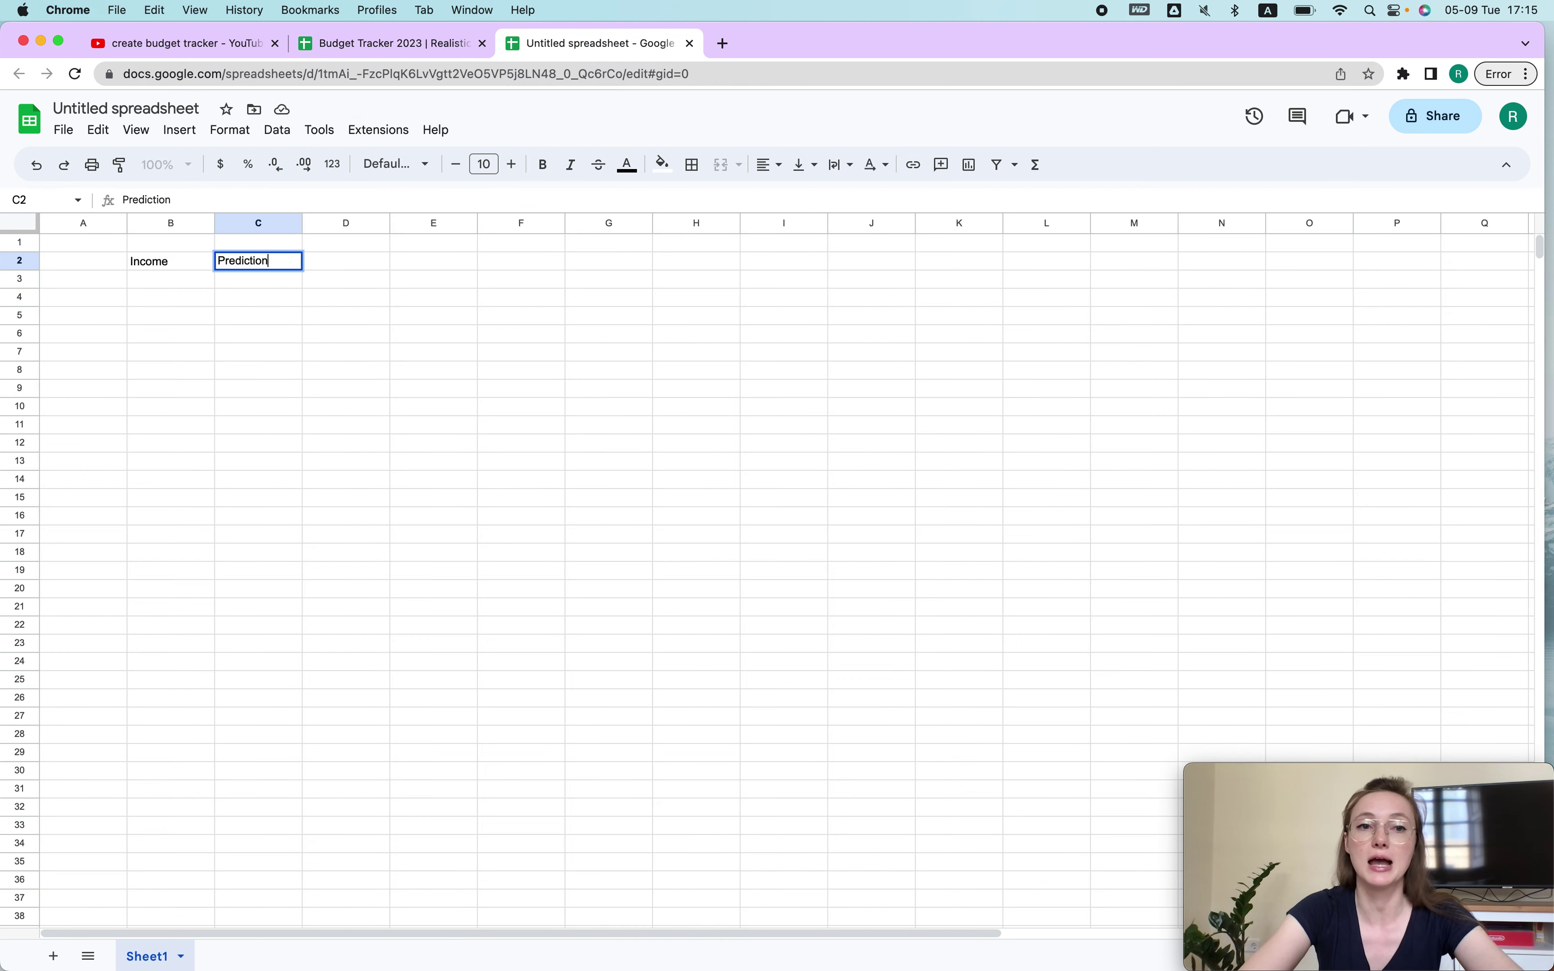
pyautogui.press('Tab')
pyautogui.write('Actual')
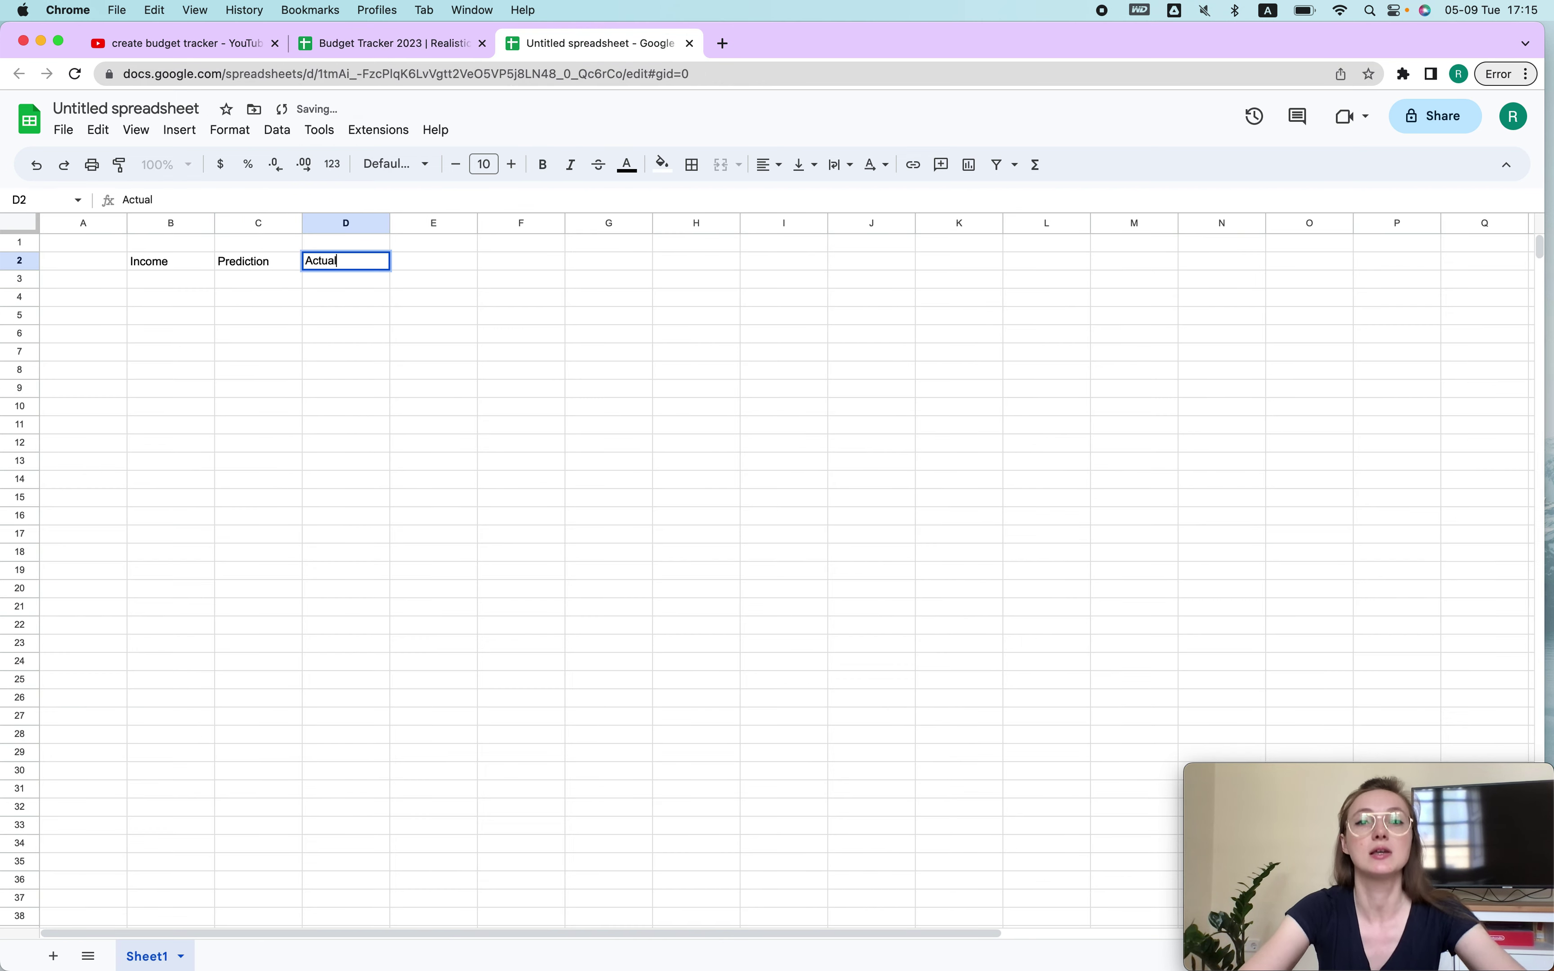
pyautogui.click(173, 505)
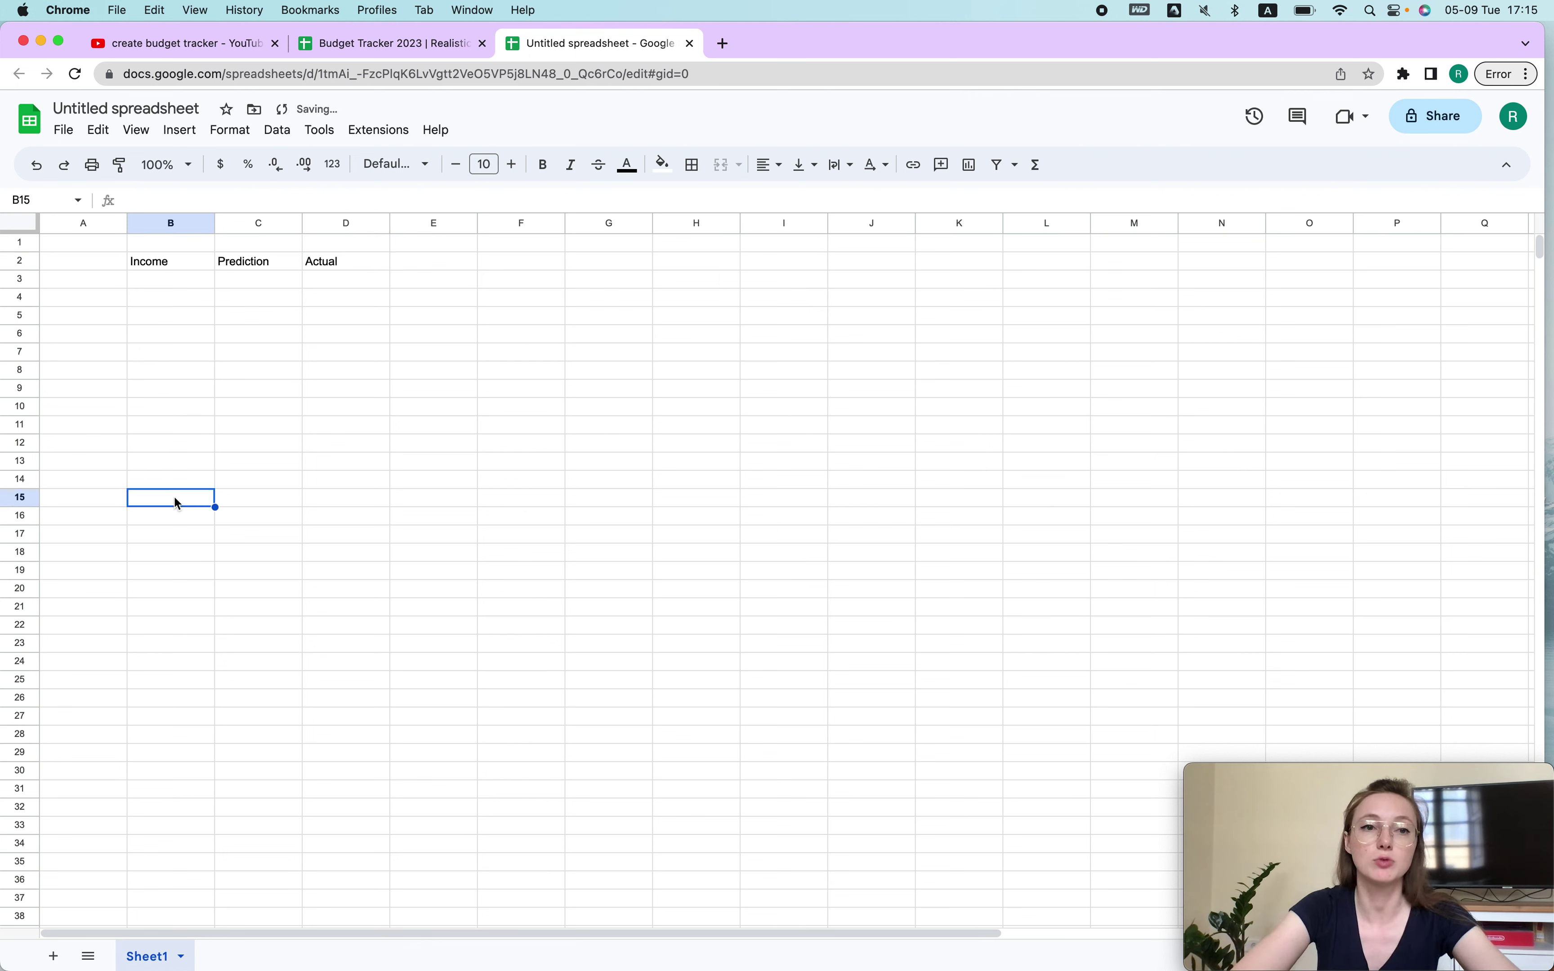
pyautogui.moveTo(159, 260); pyautogui.dragTo(351, 267)
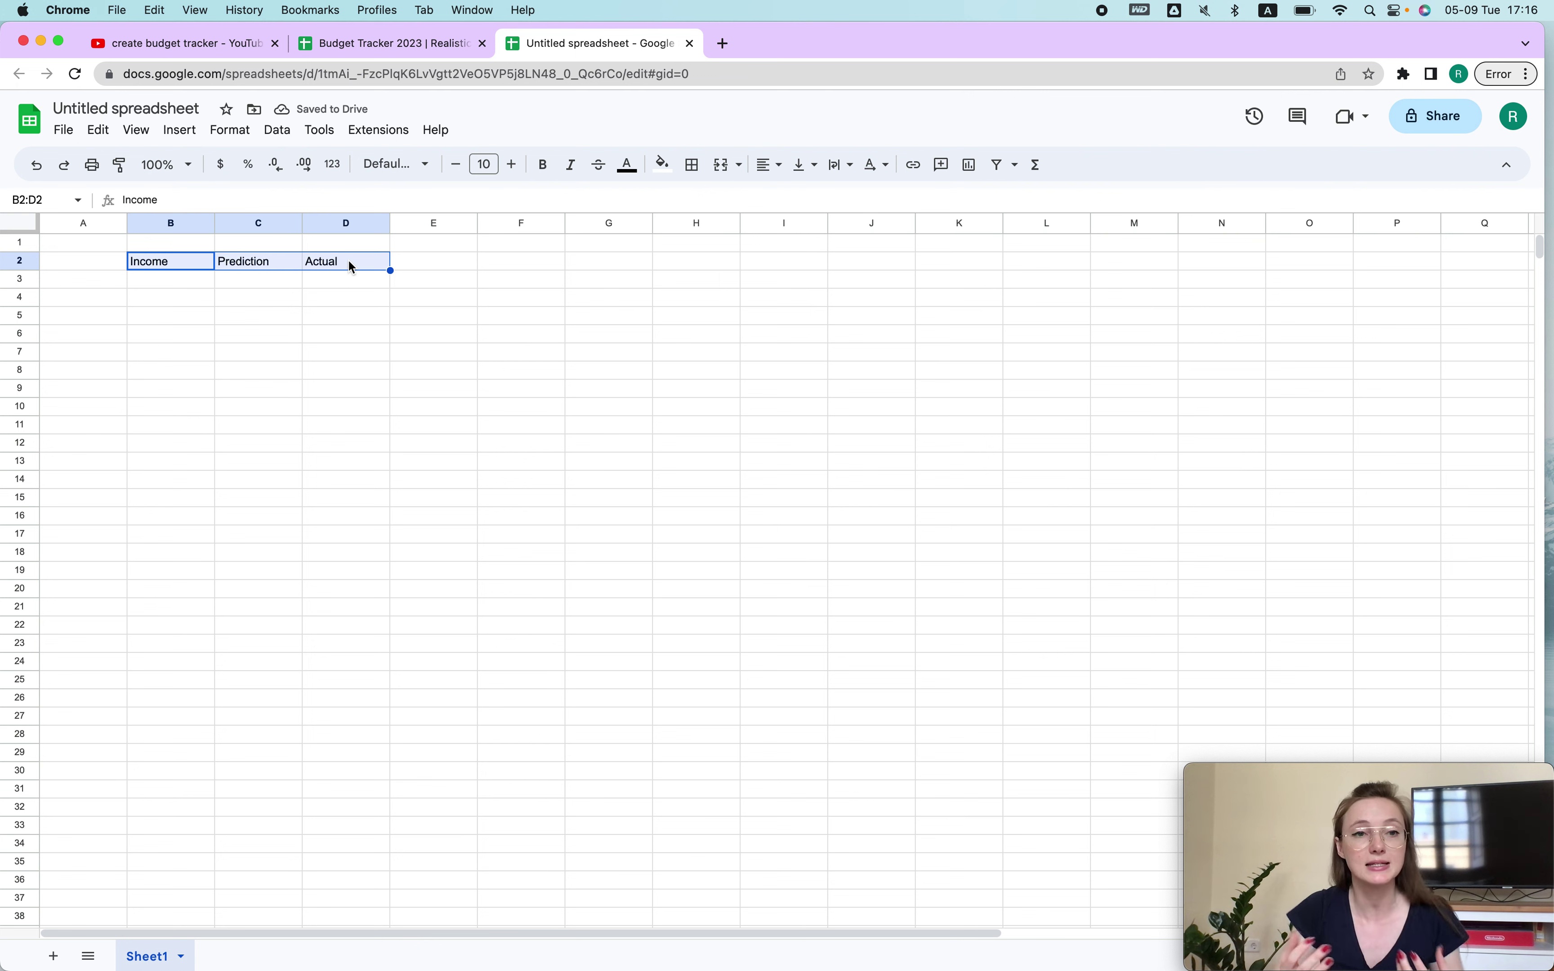
pyautogui.click(172, 283)
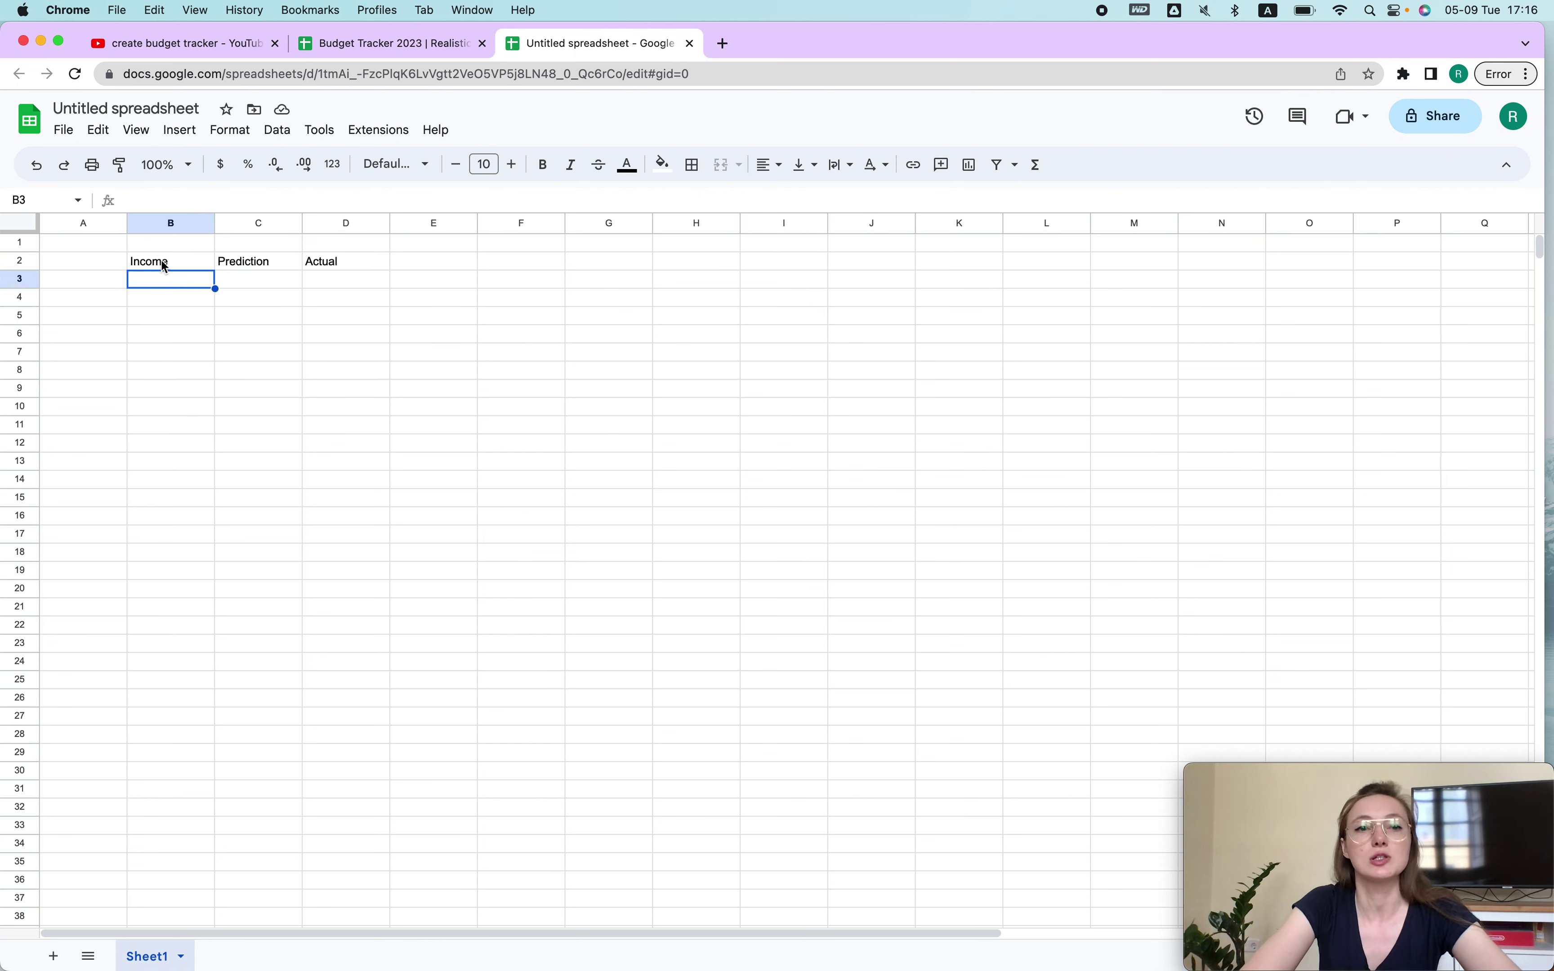
pyautogui.click(360, 266)
pyautogui.press('Delete')
pyautogui.moveTo(177, 262); pyautogui.dragTo(390, 273)
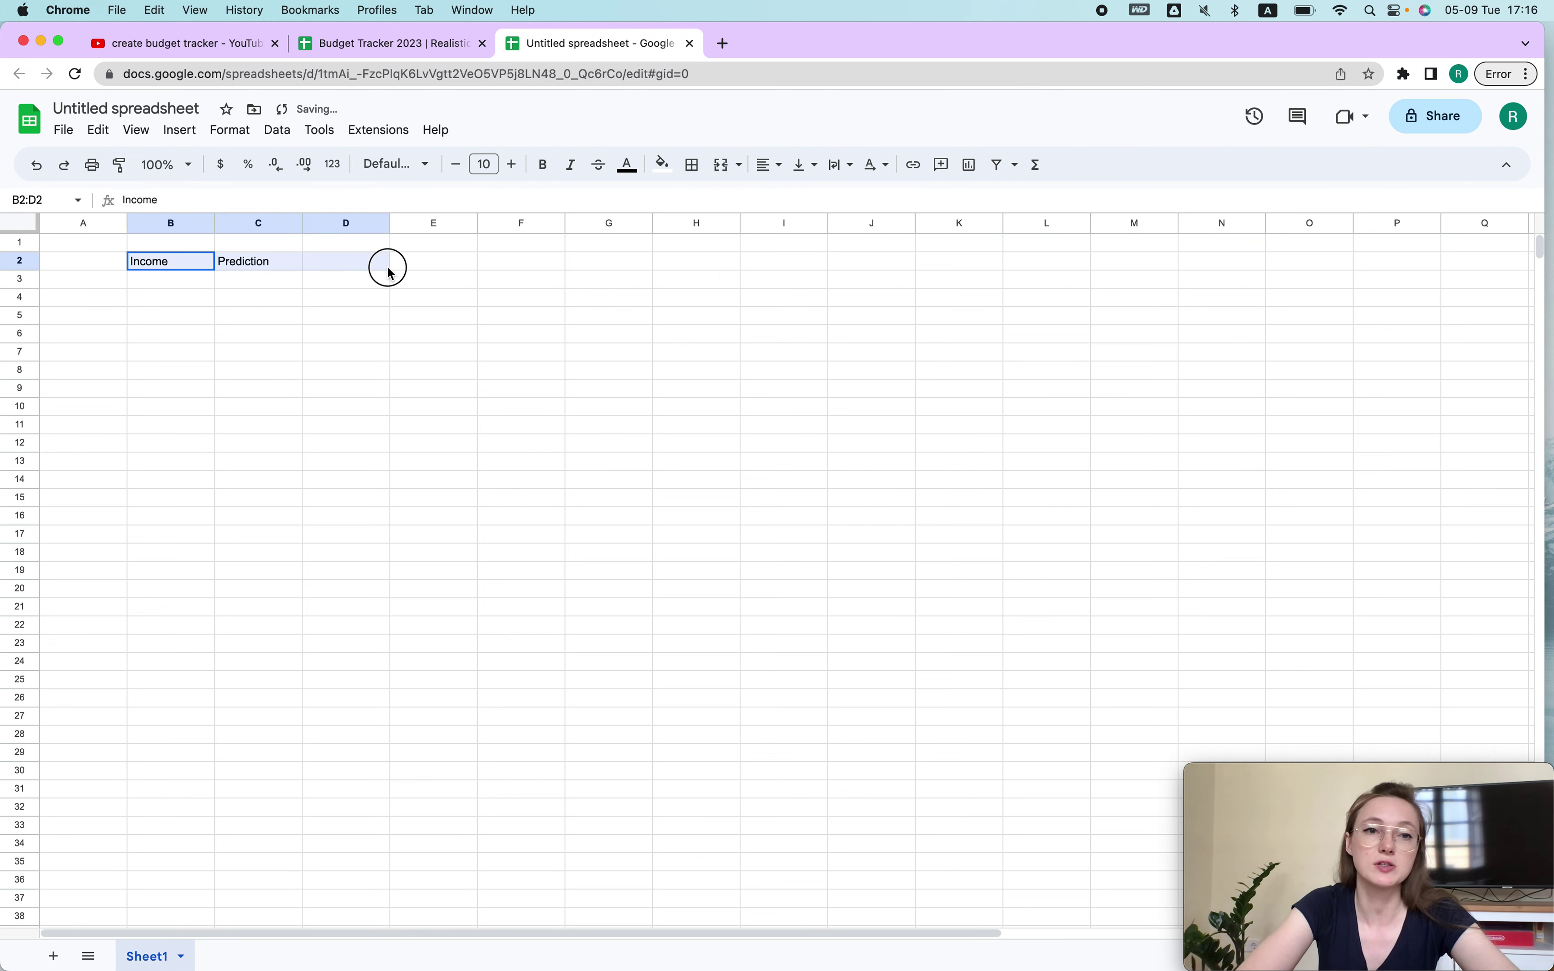
pyautogui.press('super+z')
# Make the headers in B2:D2 bold and set their font to Spectral.
pyautogui.moveTo(164, 266); pyautogui.dragTo(378, 271)
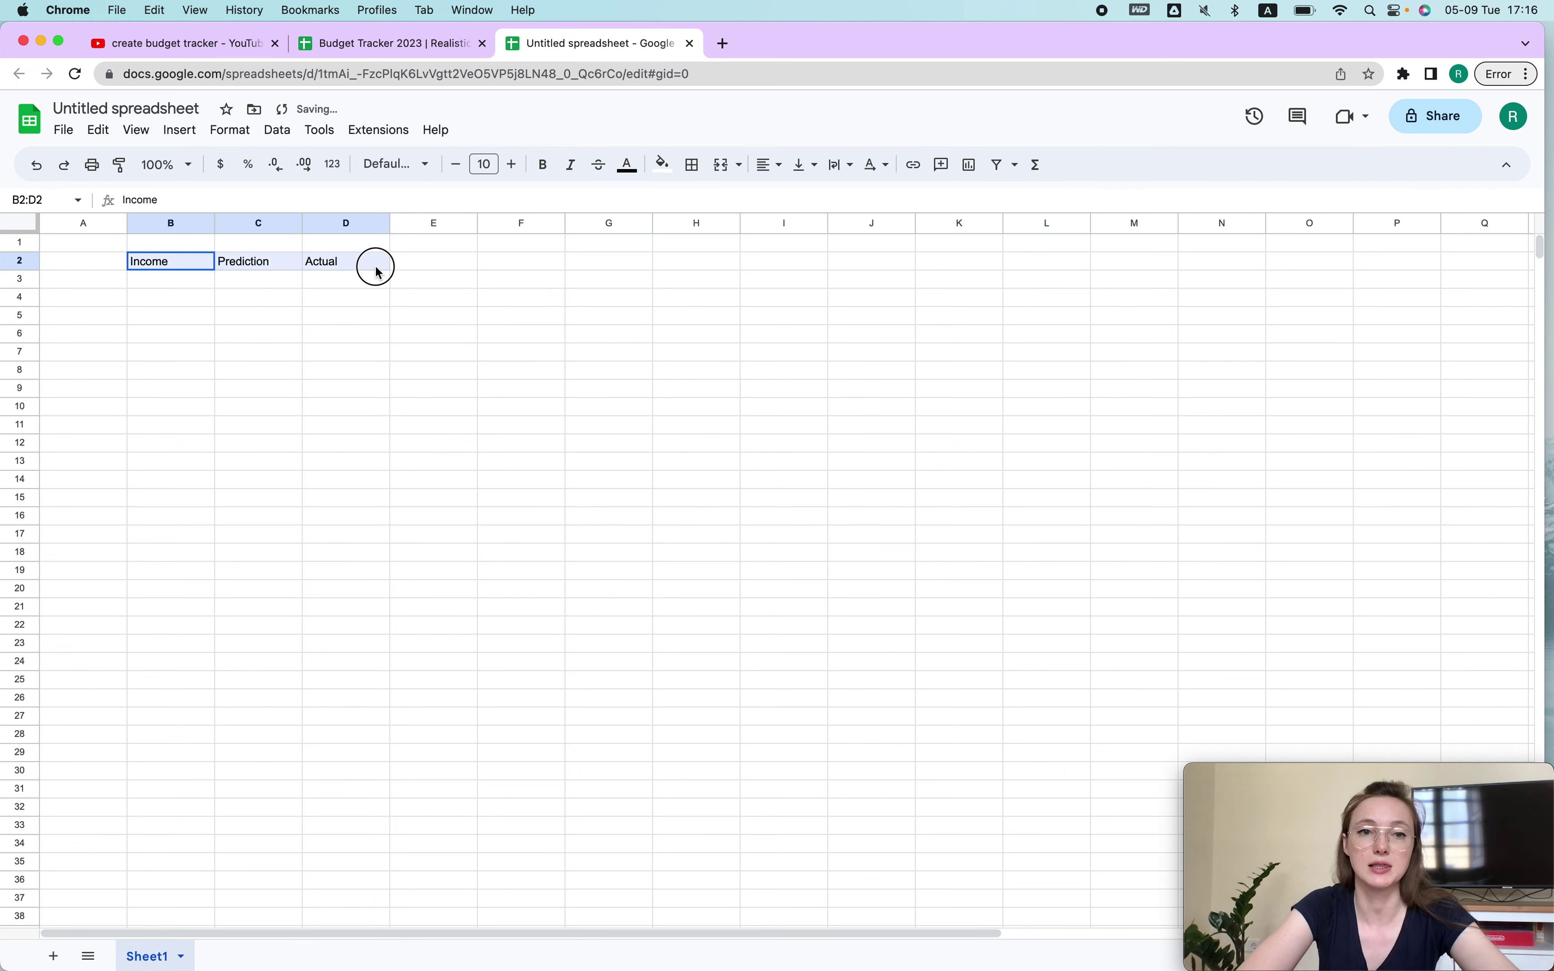
pyautogui.press('super+b')
pyautogui.click(414, 168)
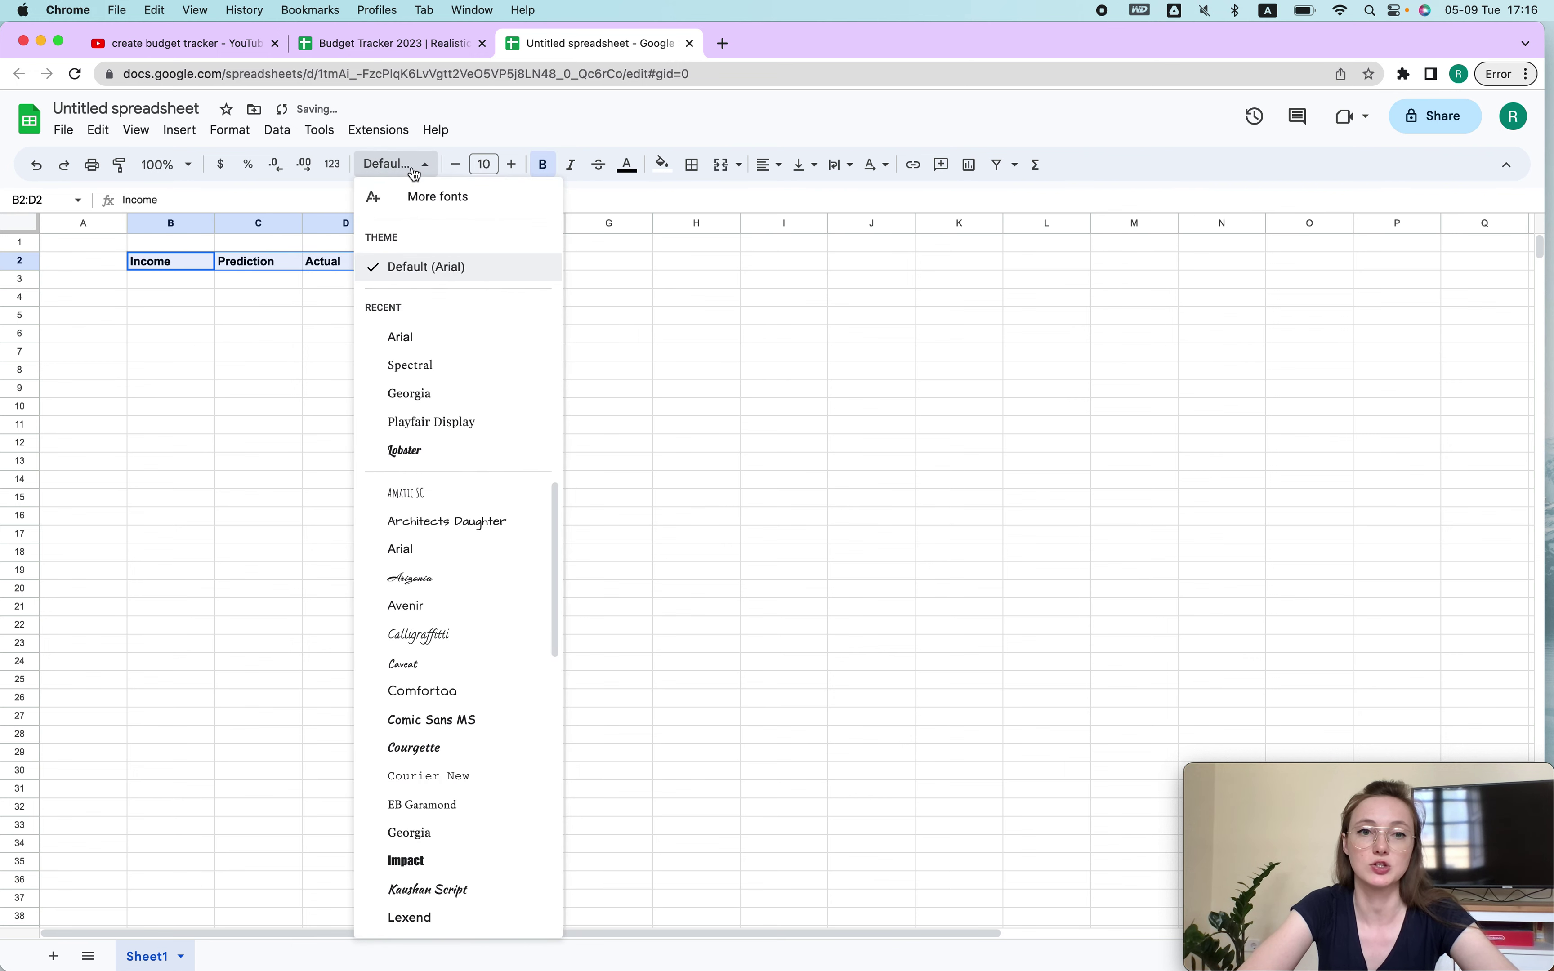
pyautogui.click(462, 365)
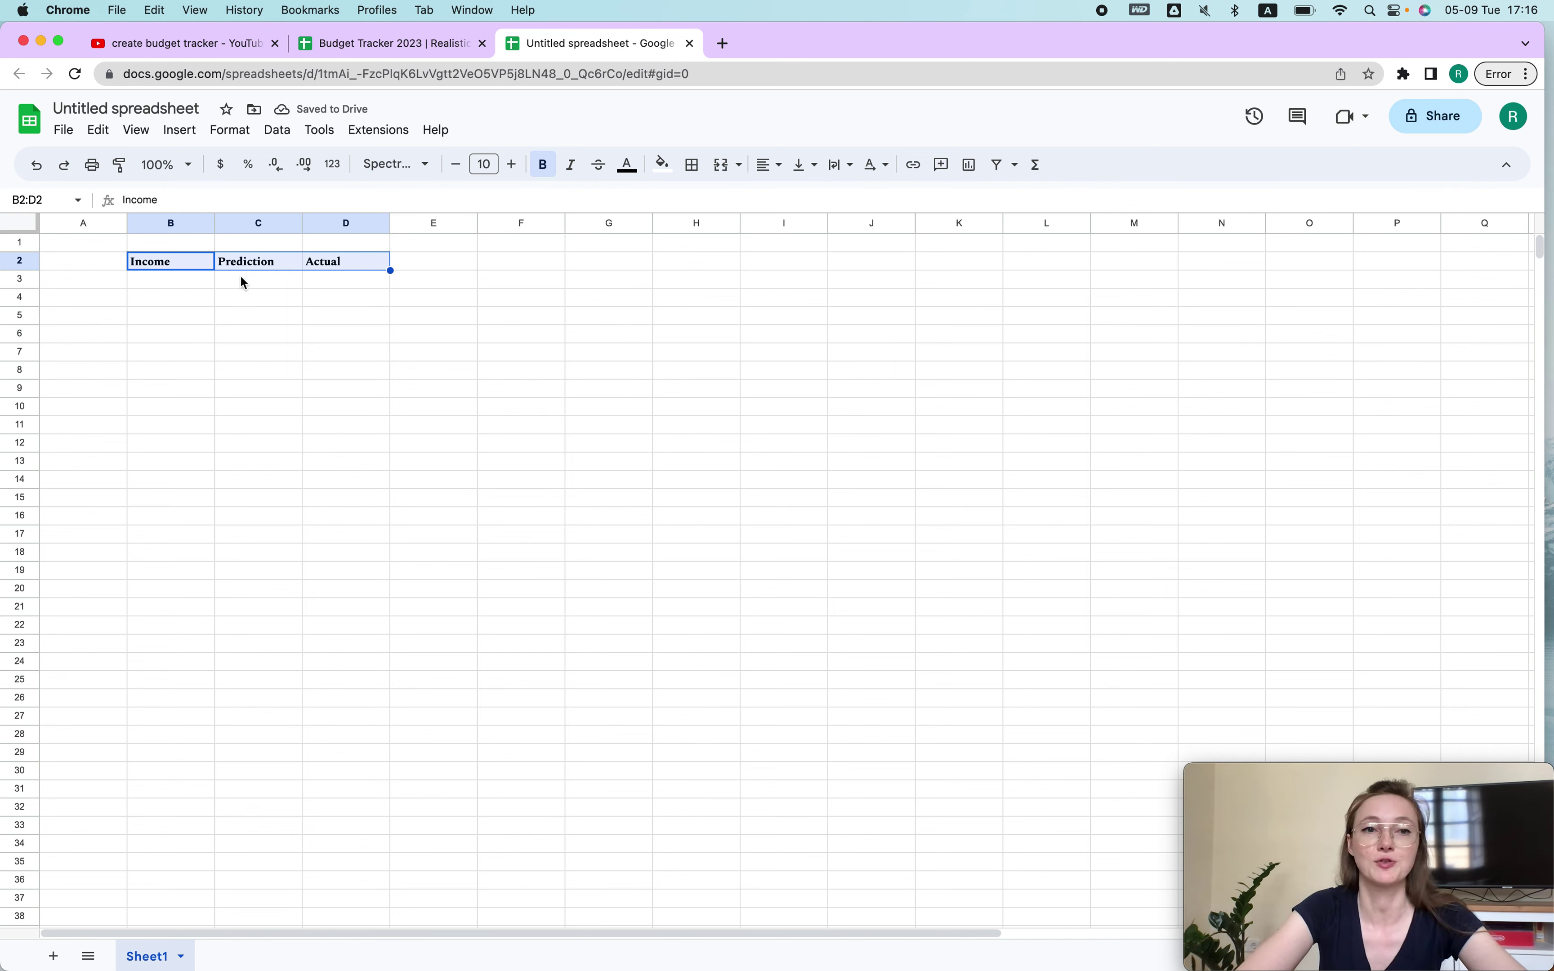
# Enter the amount 1000 in cell B3, below the Income header.
pyautogui.click(198, 281)
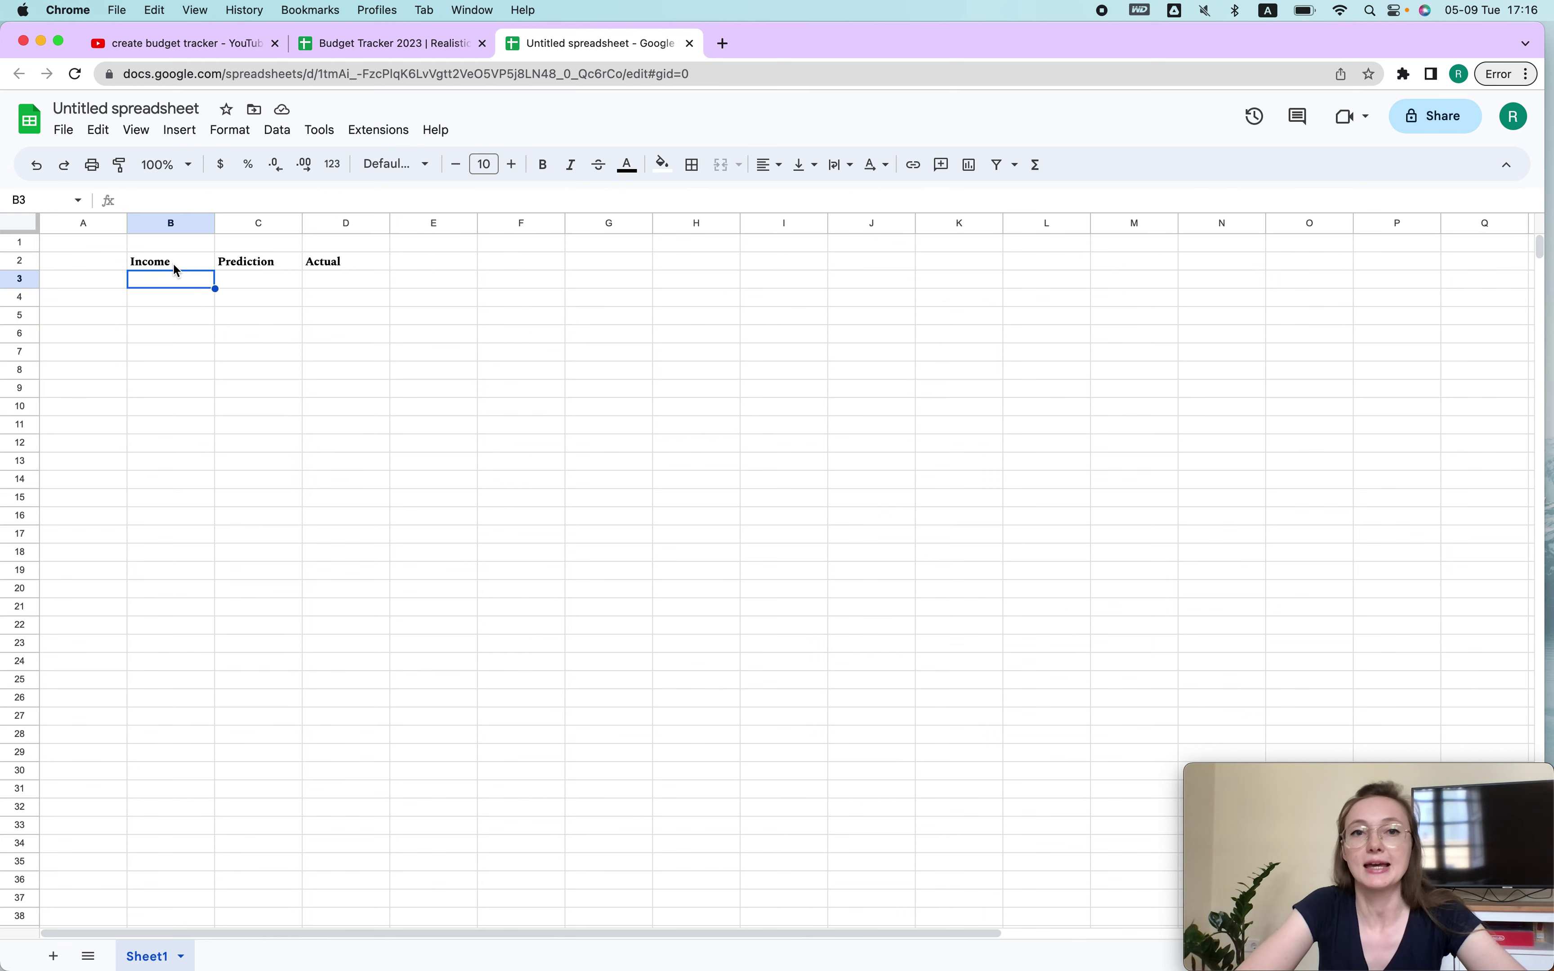
pyautogui.moveTo(149, 243); pyautogui.dragTo(375, 252)
pyautogui.click(149, 281)
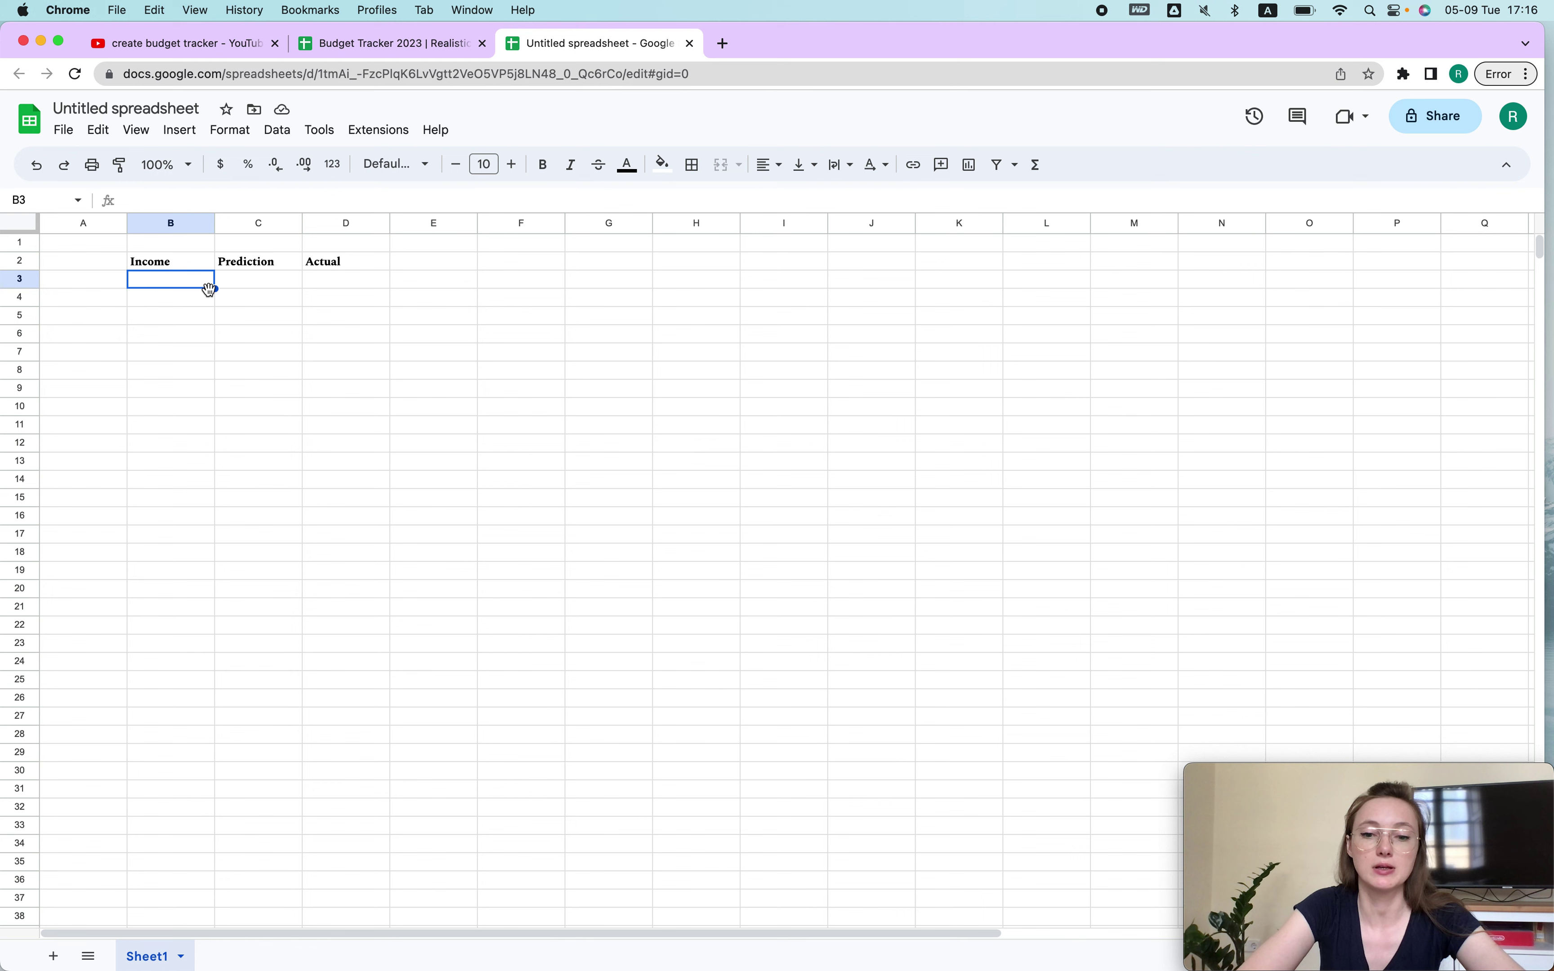
pyautogui.write('1000')
pyautogui.press('Return')
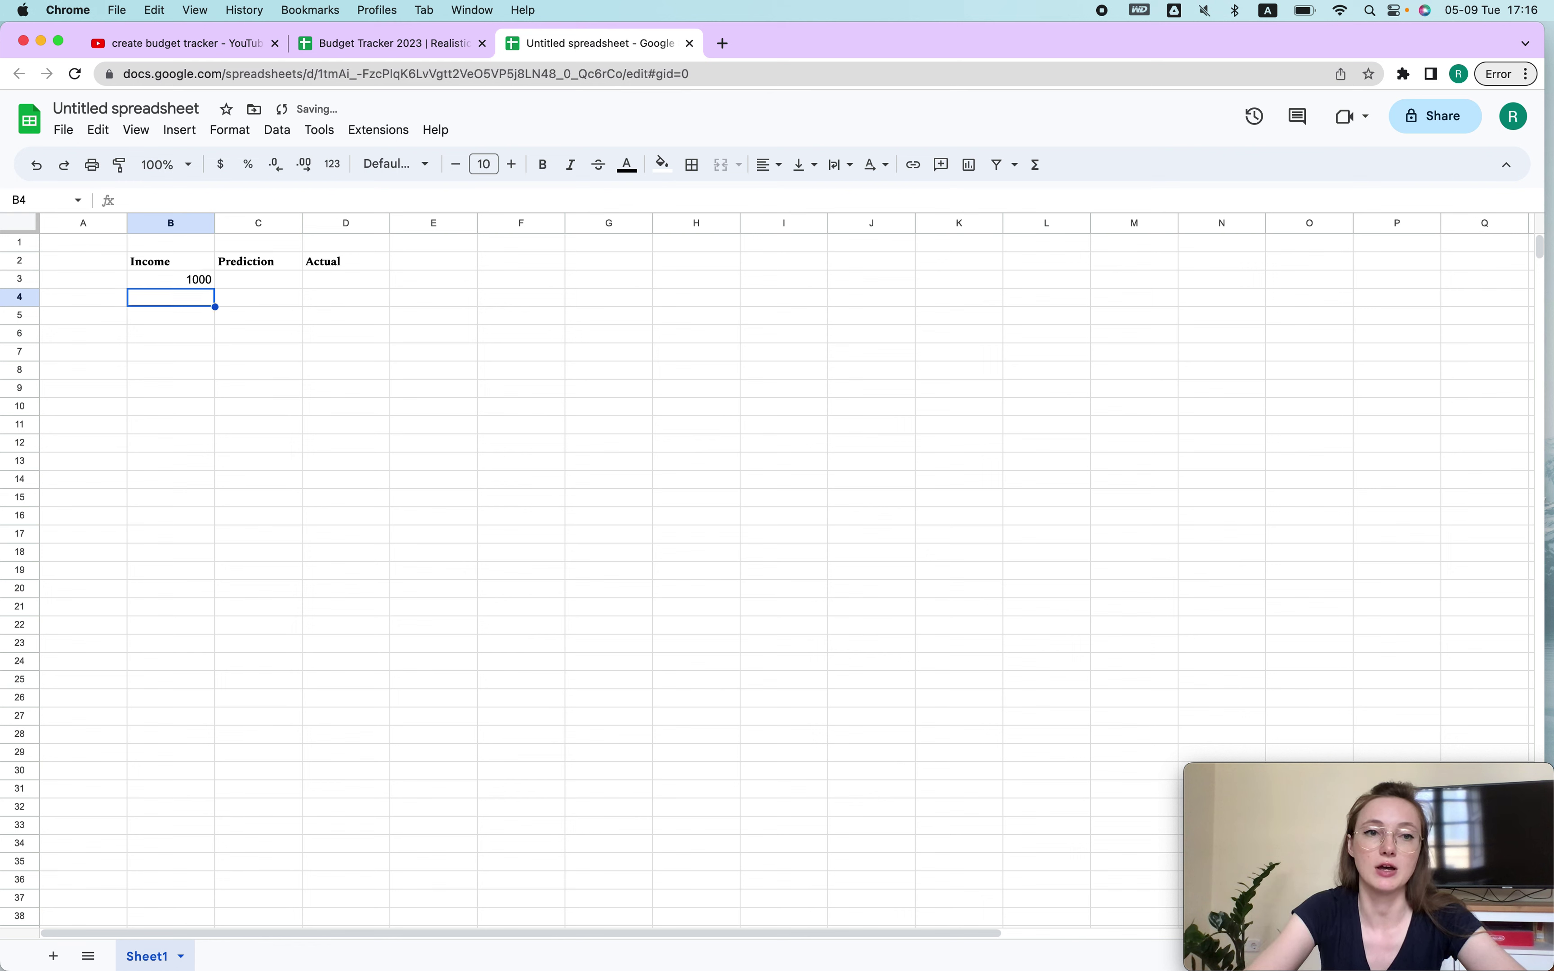
# Format the amount in B3 with the US Dollar custom currency and reduce it to no decimal places.
pyautogui.click(174, 287)
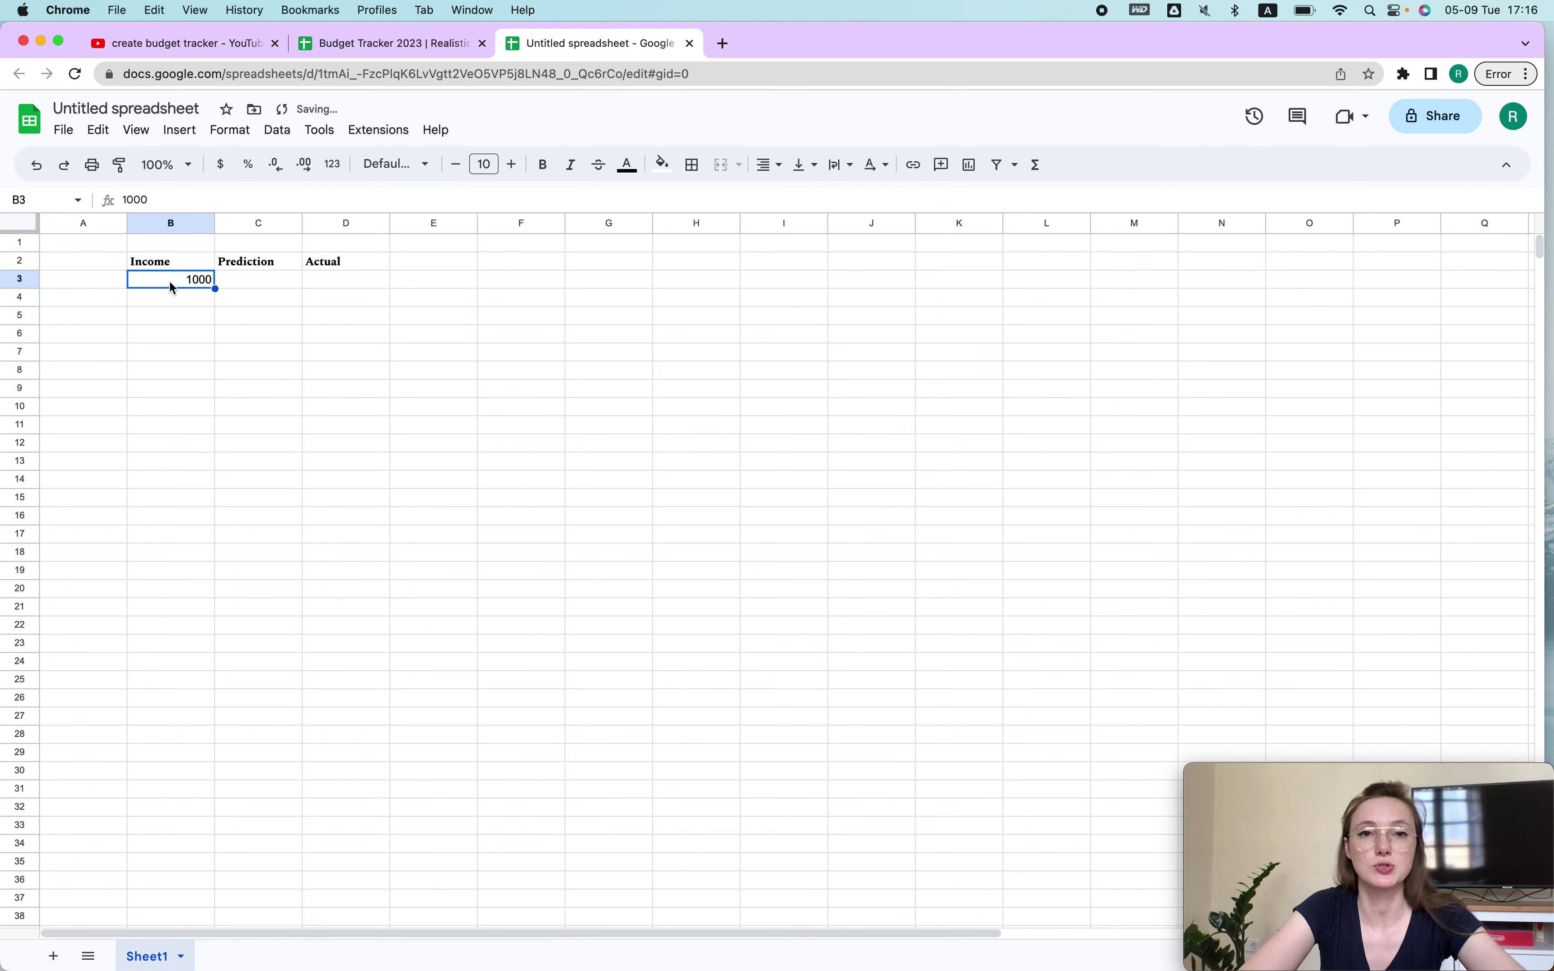
pyautogui.click(228, 131)
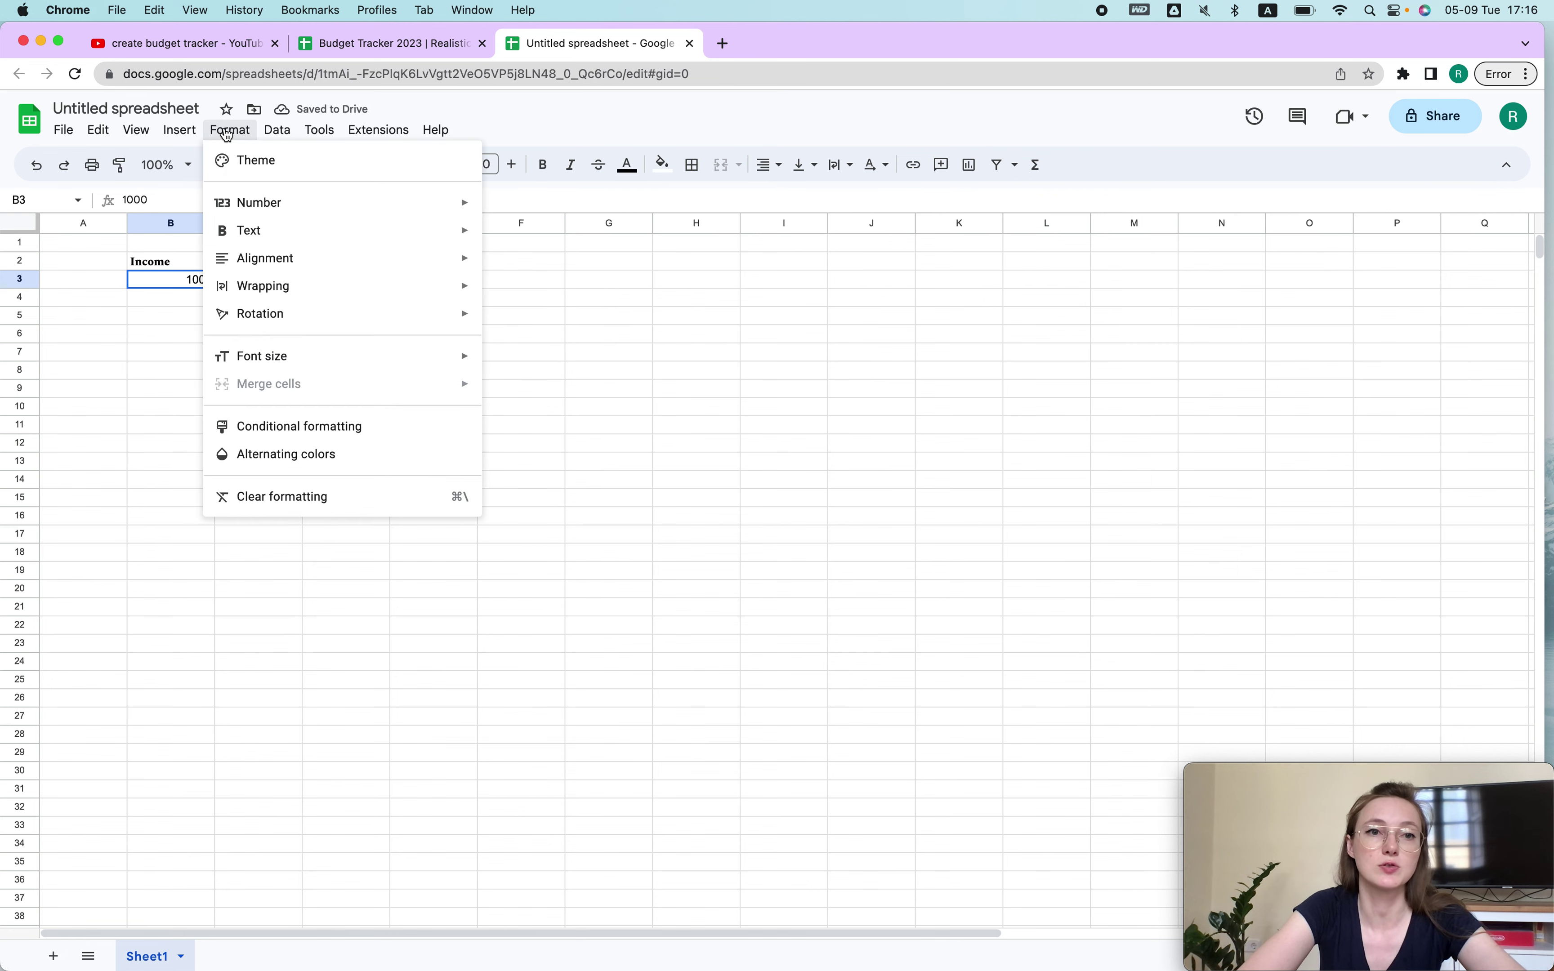
pyautogui.moveTo(339, 203)
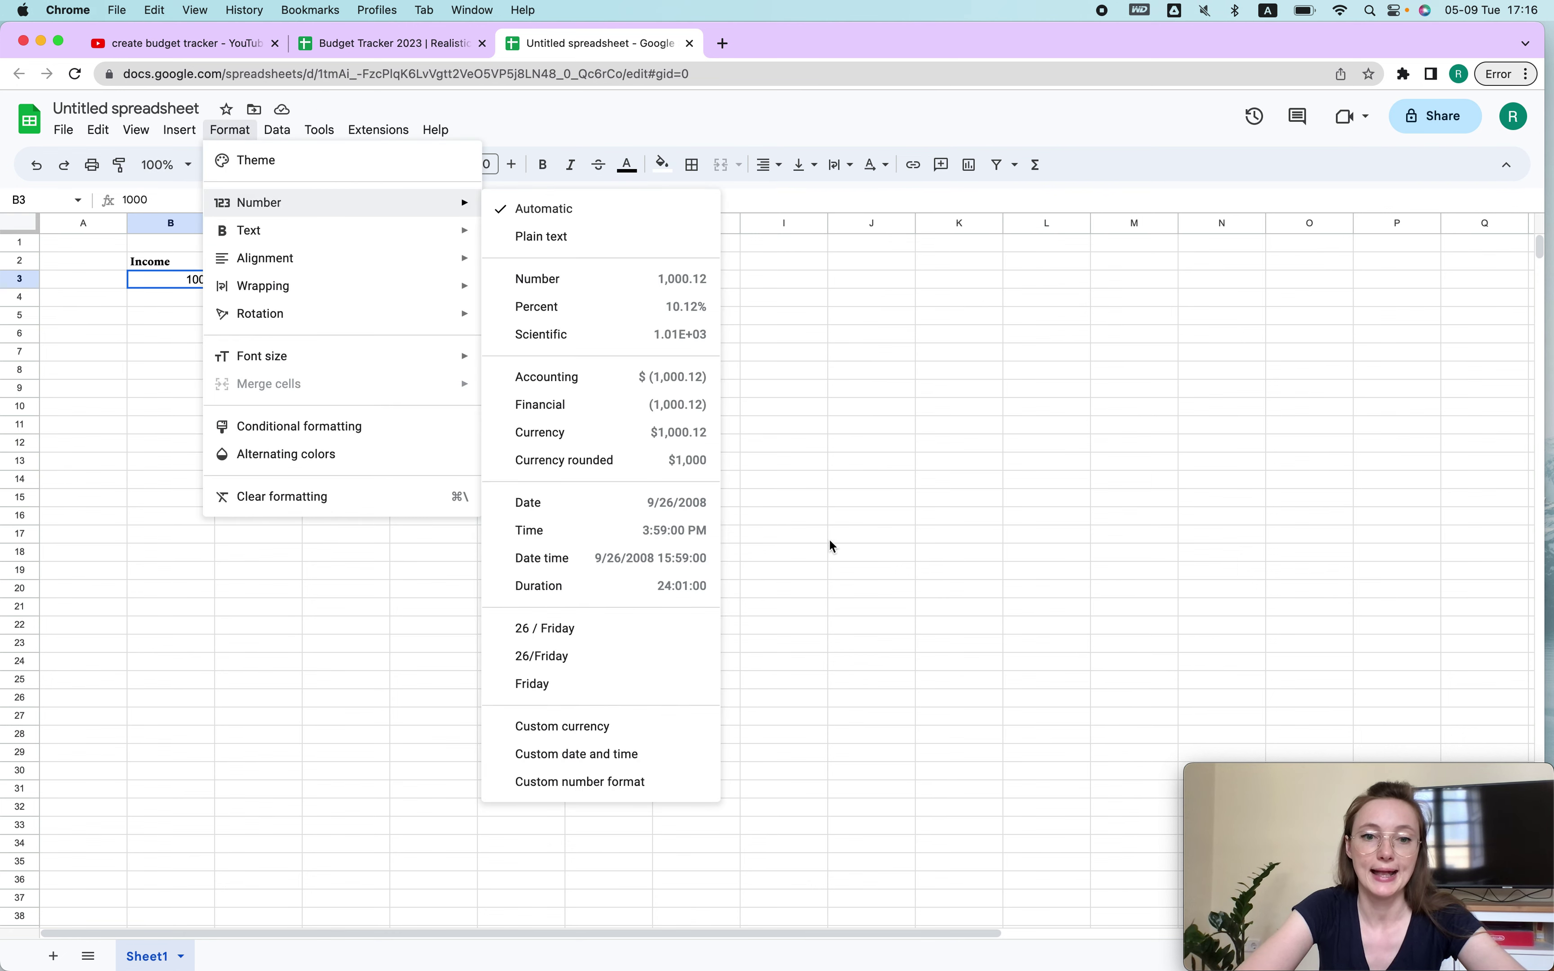
pyautogui.click(680, 727)
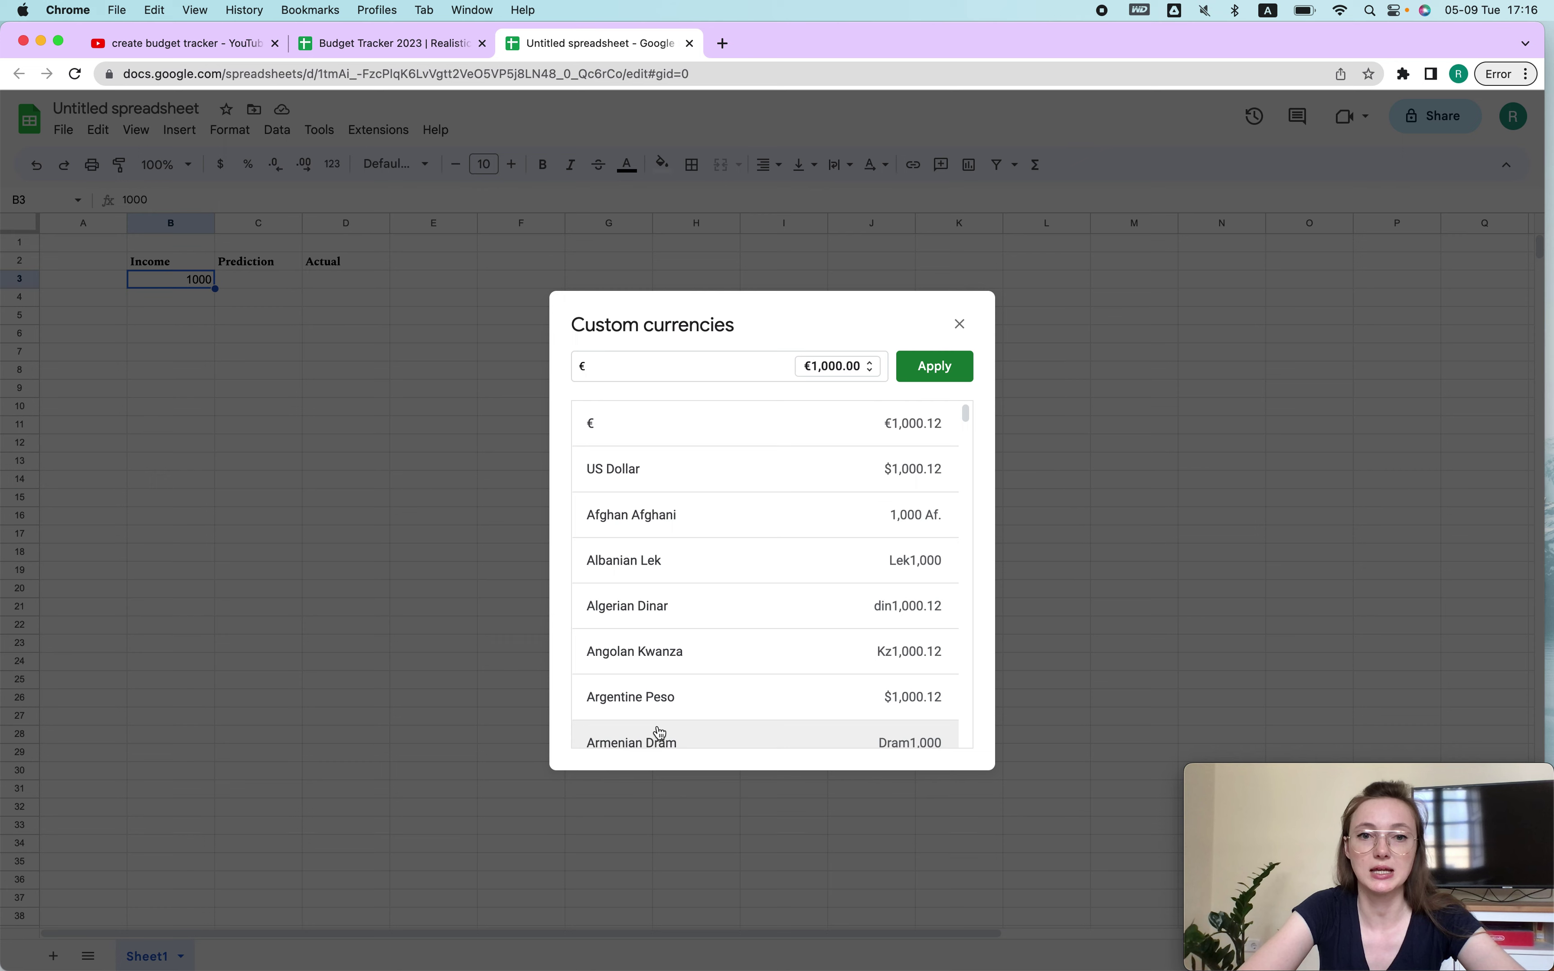
pyautogui.click(610, 486)
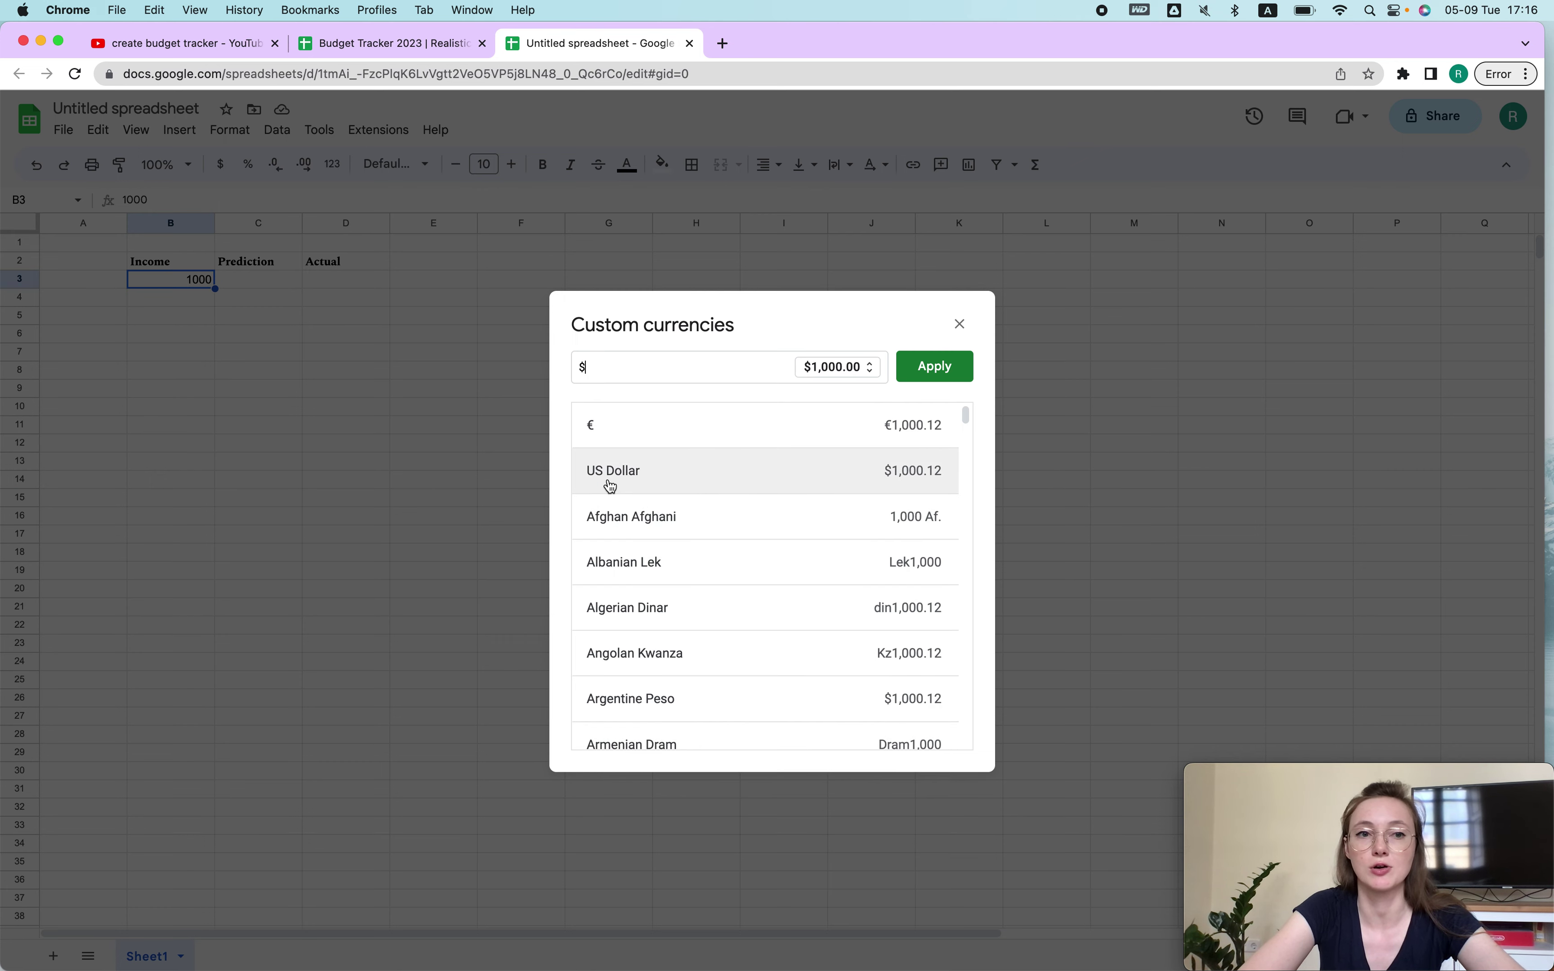
pyautogui.click(935, 370)
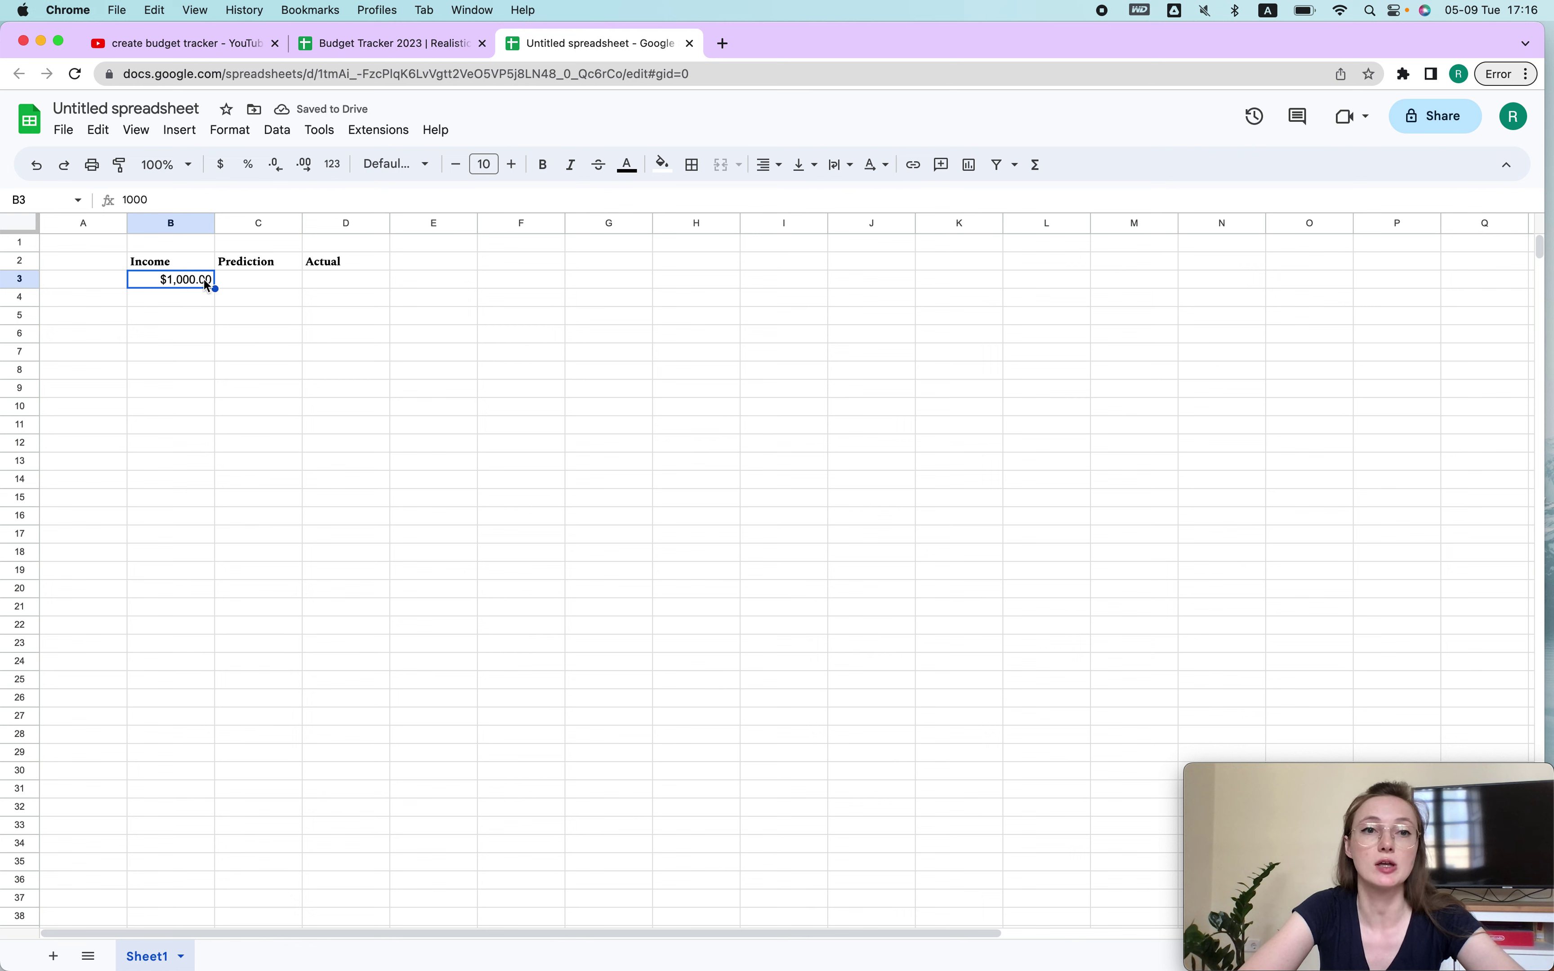
pyautogui.click(276, 165)
pyautogui.click(276, 165)
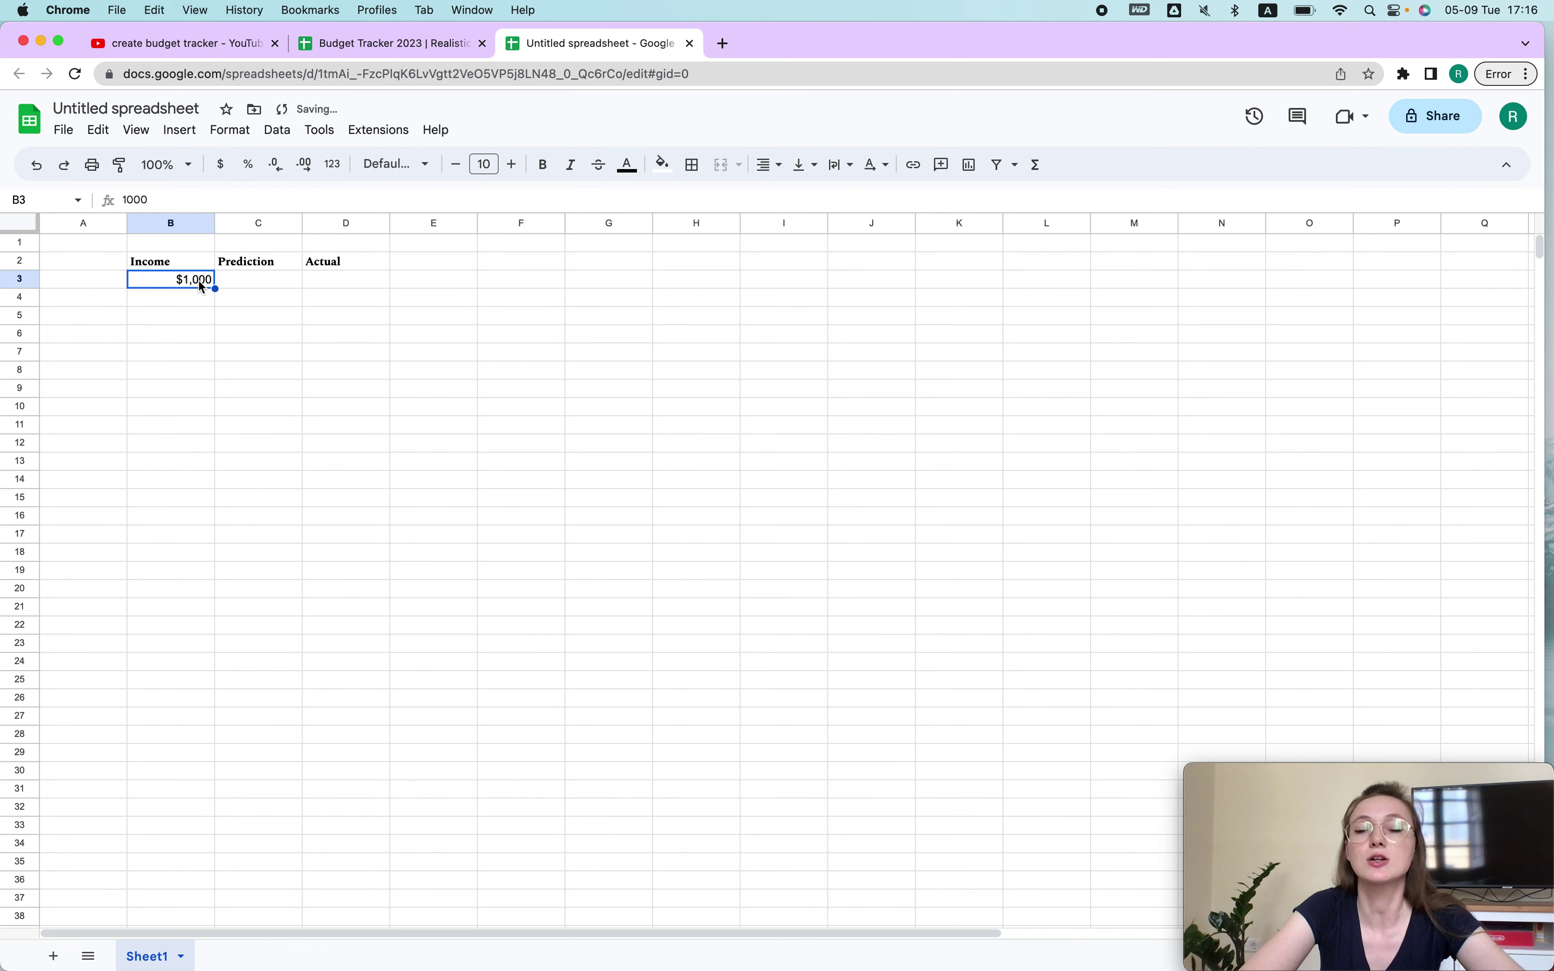
# Move the $1,000 amount from B3 to C3 under Prediction and fill it across into D3 under Actual.
pyautogui.click(254, 357)
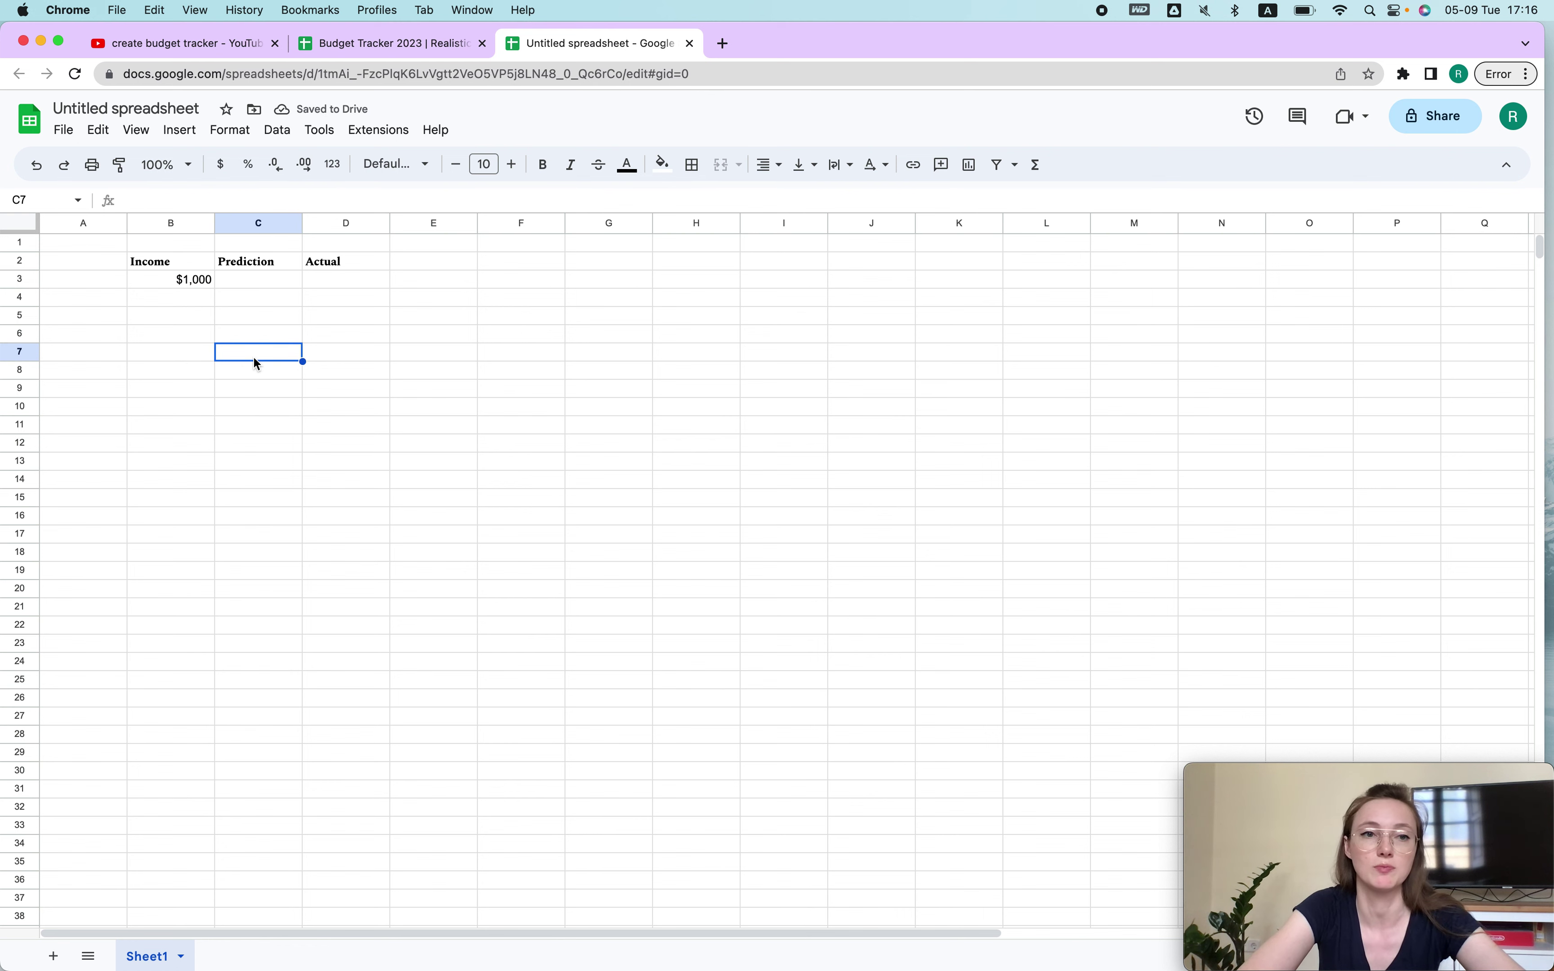
pyautogui.click(176, 286)
pyautogui.click(255, 287)
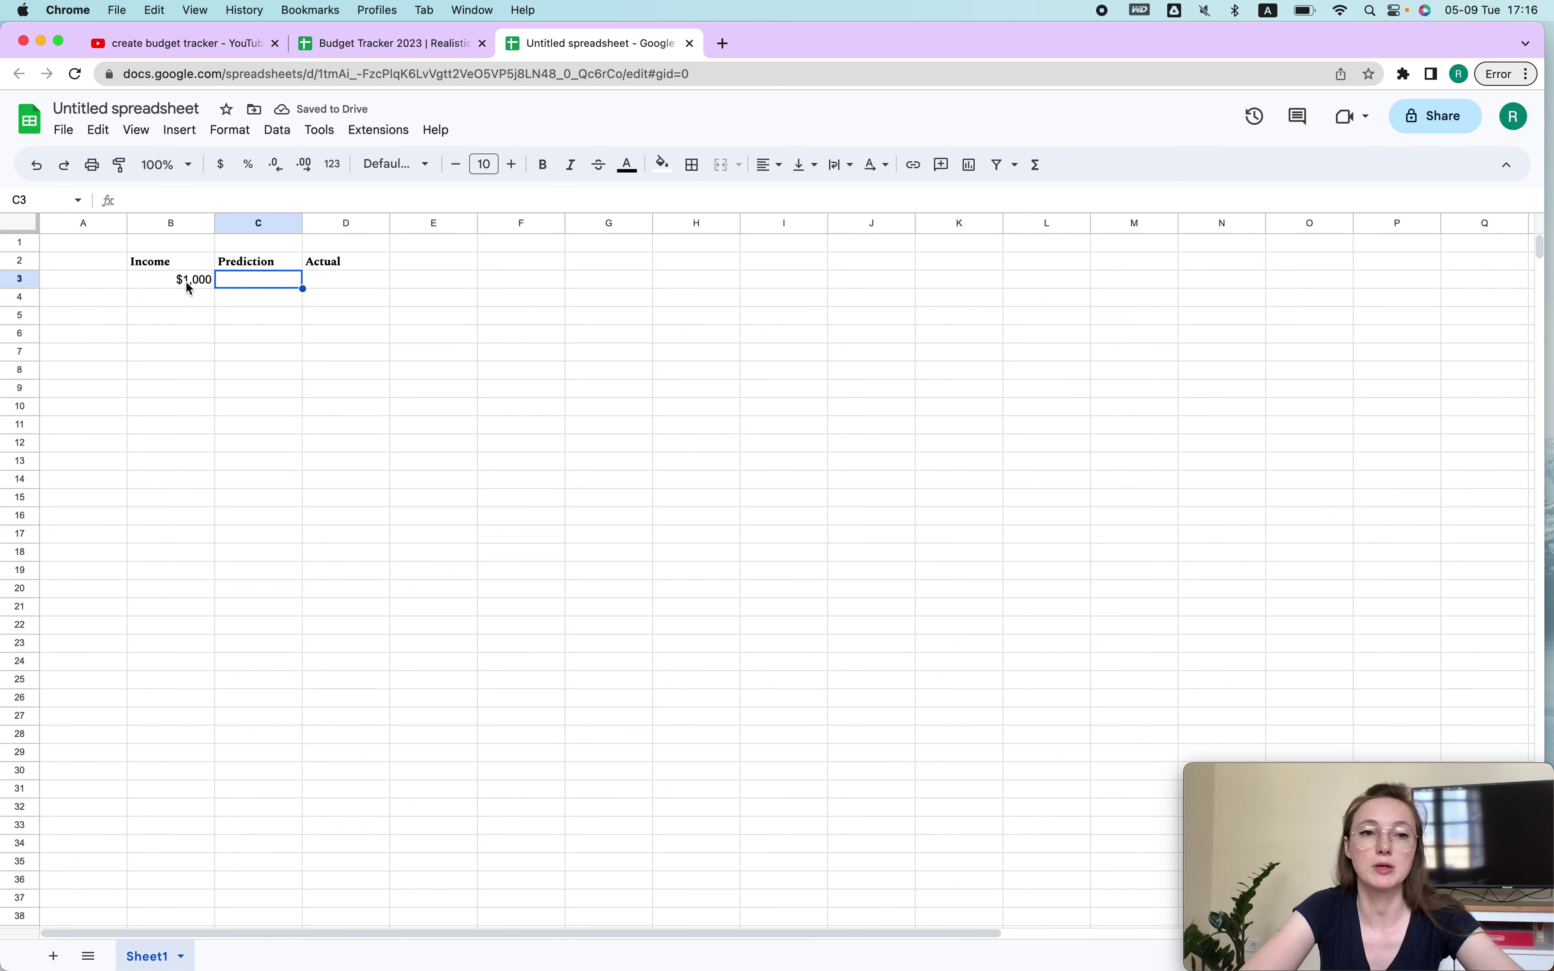
pyautogui.click(187, 285)
pyautogui.press('super+x')
pyautogui.click(244, 288)
pyautogui.press('super+v')
pyautogui.click(357, 287)
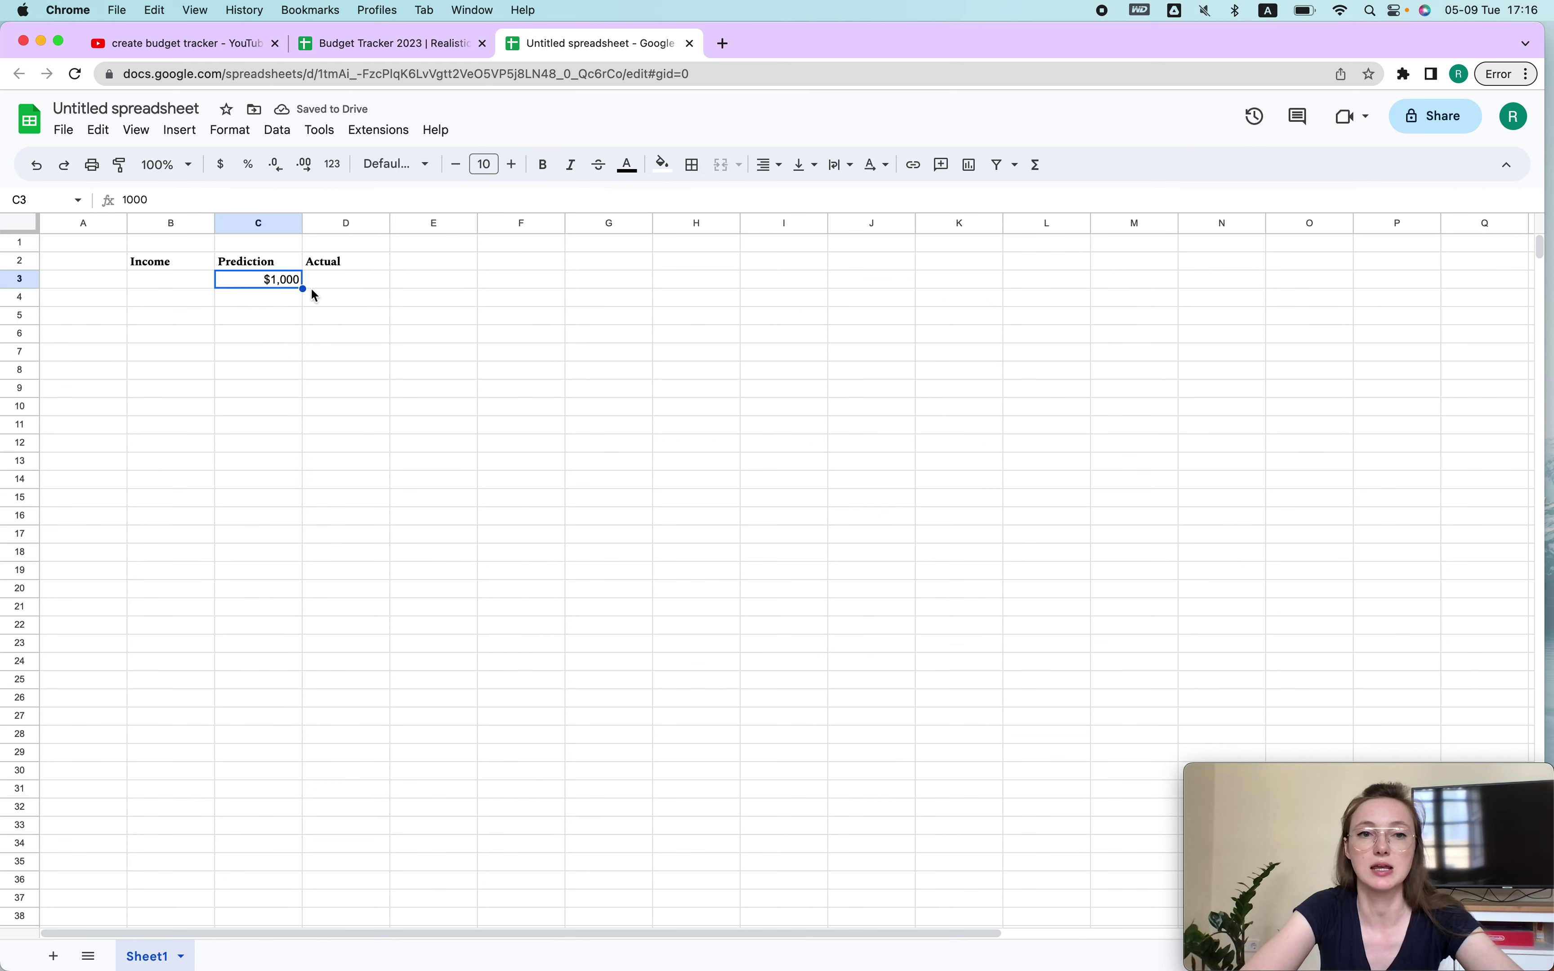
pyautogui.moveTo(301, 288); pyautogui.dragTo(343, 284)
pyautogui.click(350, 333)
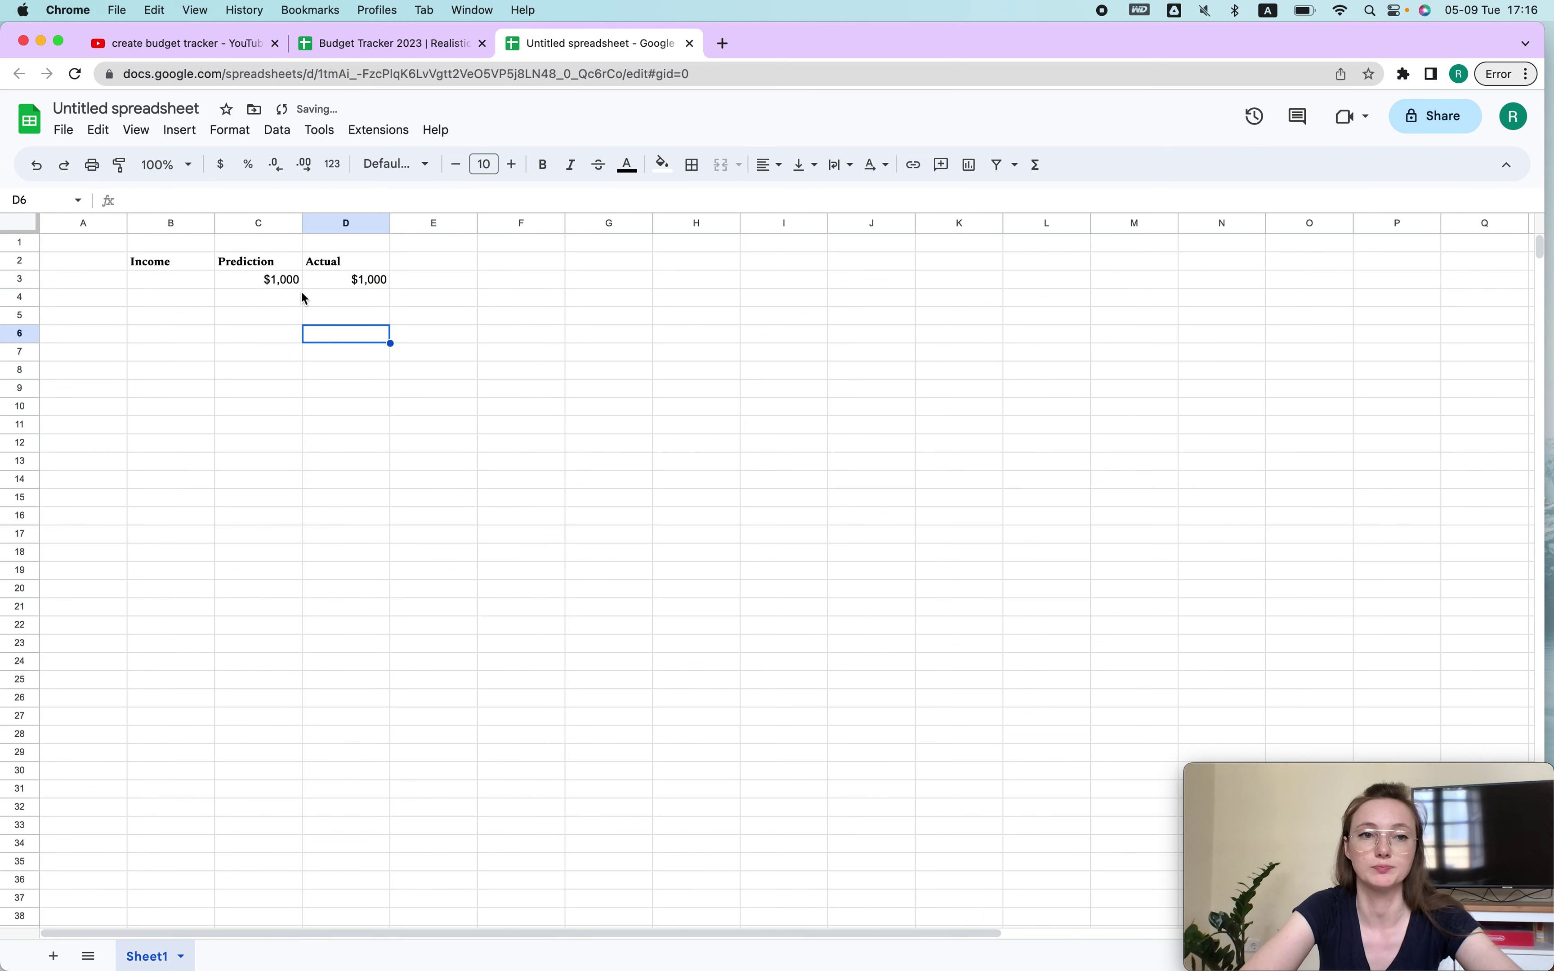
# Enter Side hustle in cell B3 as the first income source, checking the Budget Tracker 2023 Monthly budget sheet for reference.
pyautogui.click(351, 45)
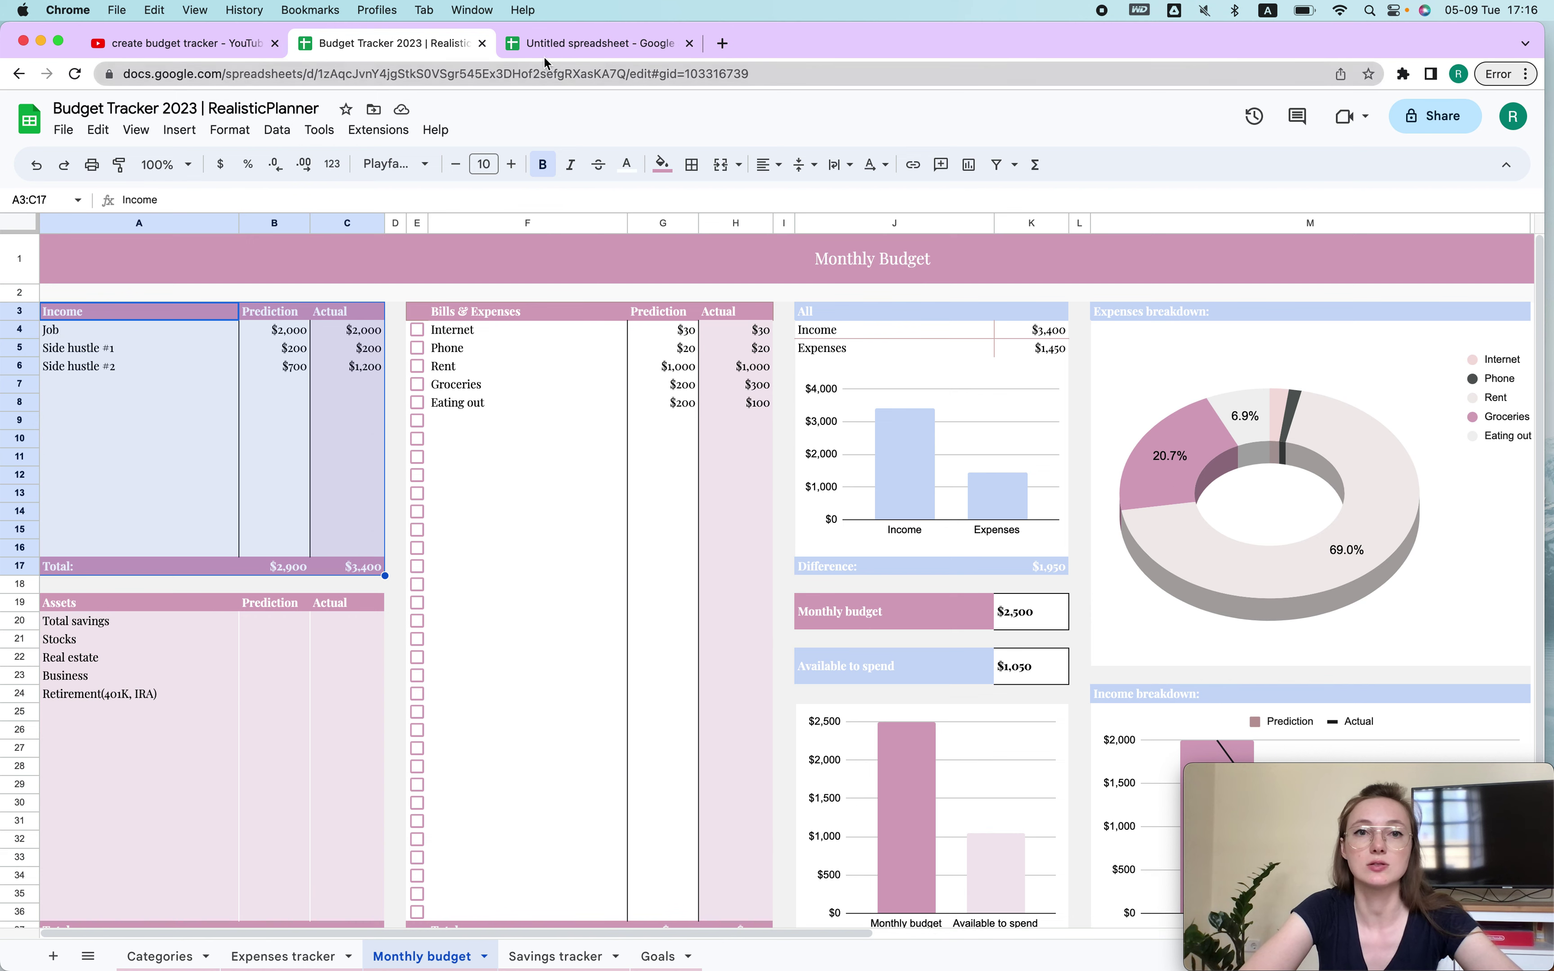
pyautogui.click(546, 43)
pyautogui.click(181, 283)
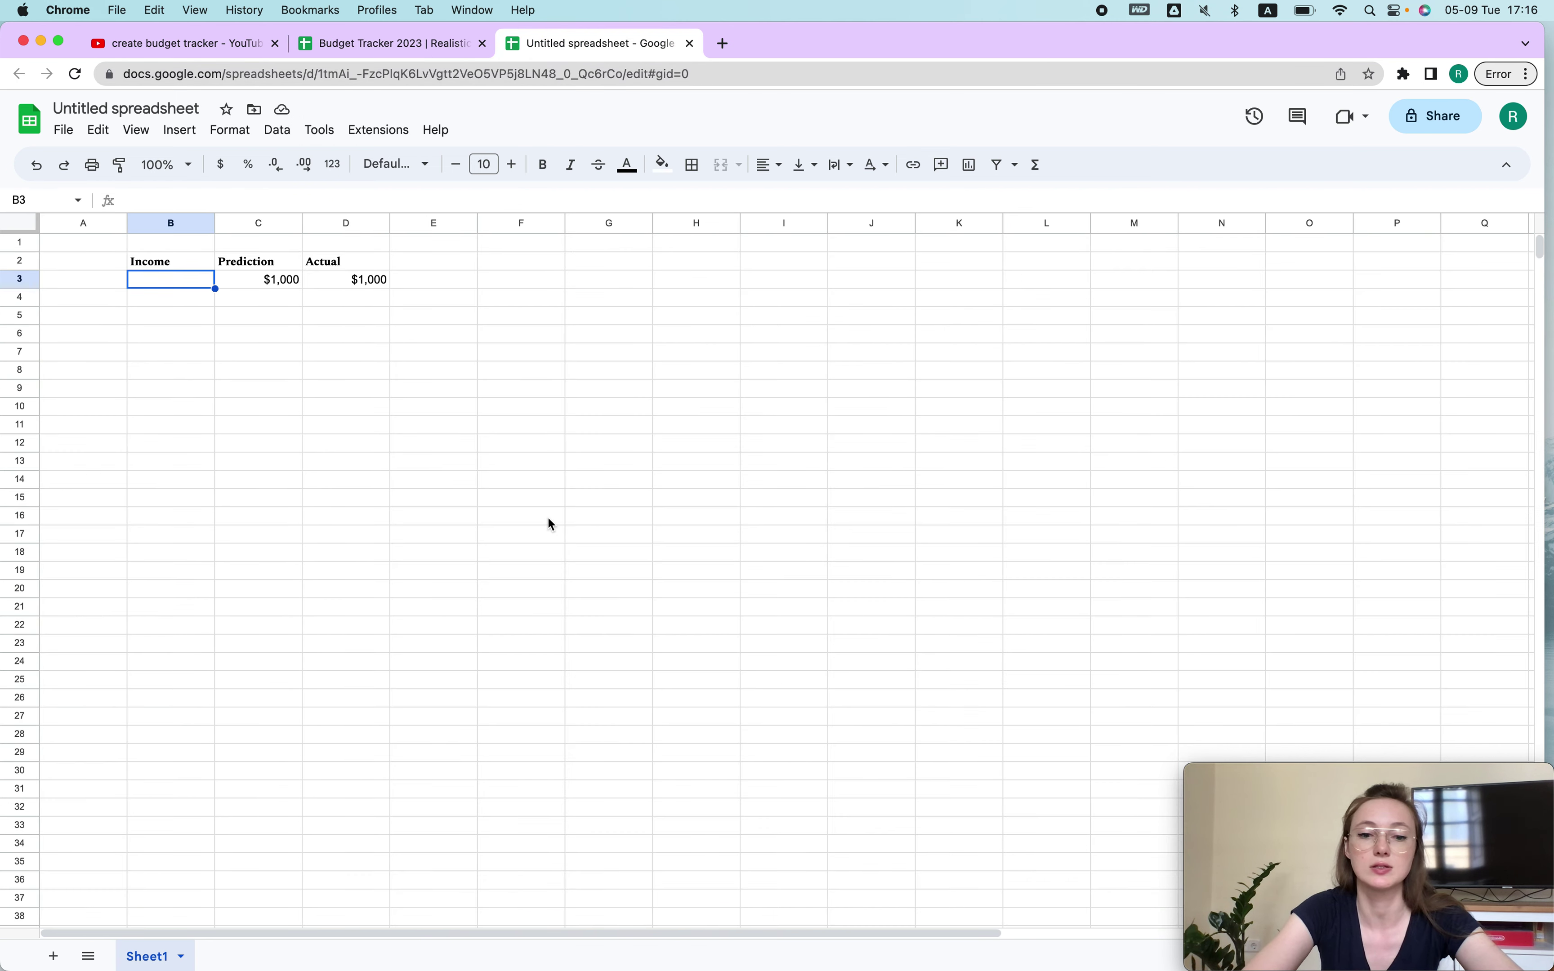
pyautogui.write('Side hustle')
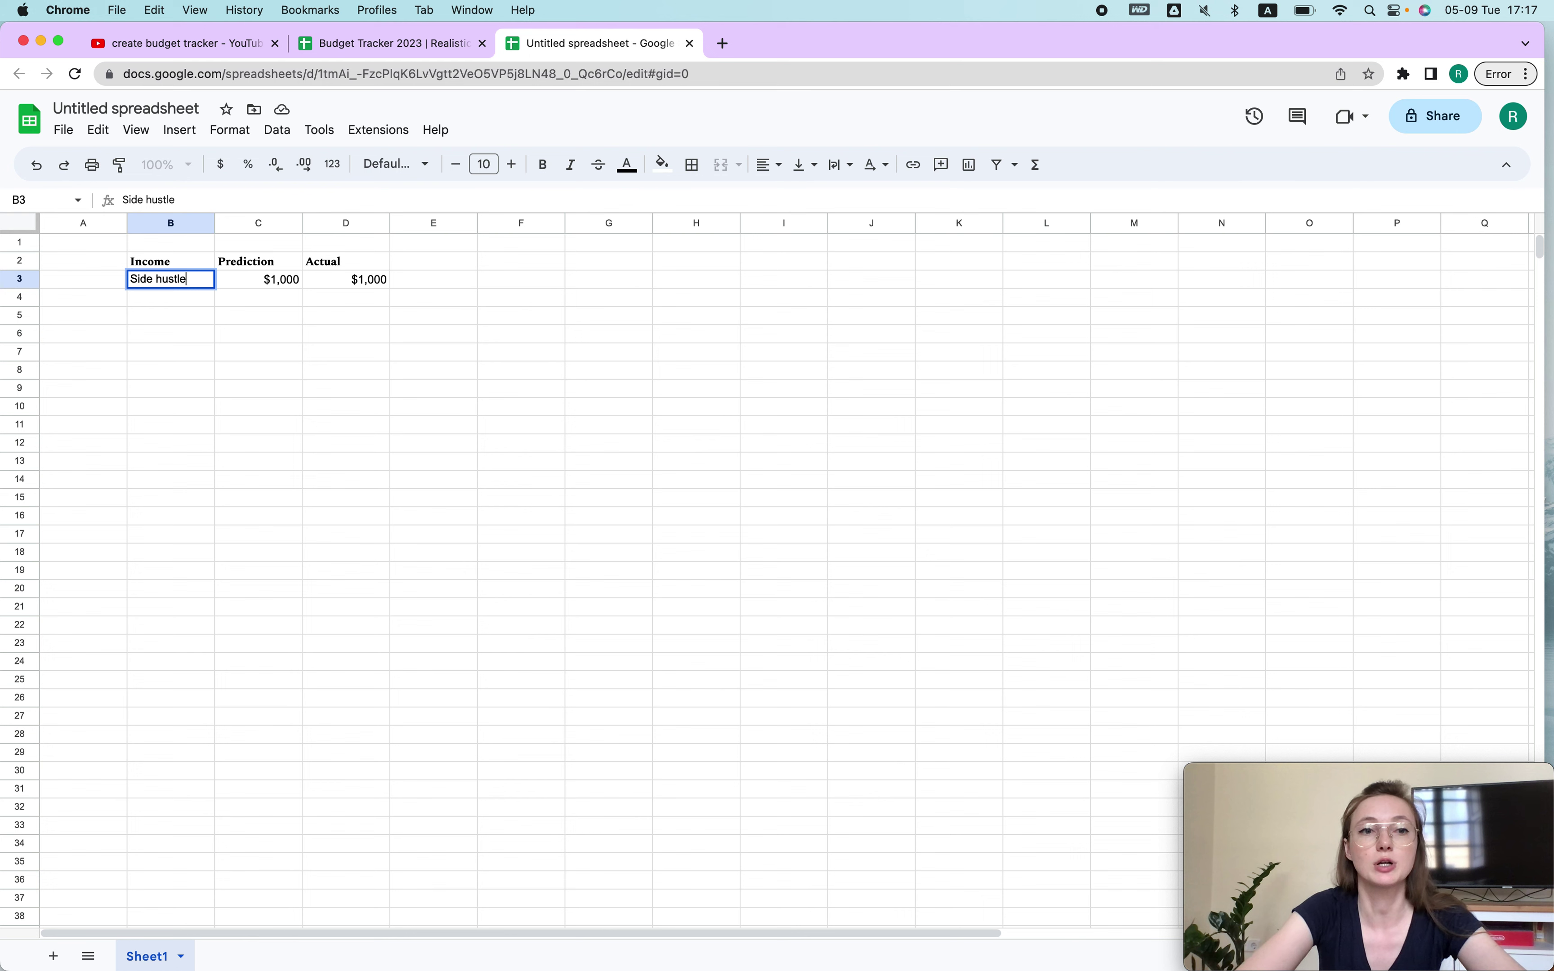
pyautogui.click(644, 604)
pyautogui.click(230, 279)
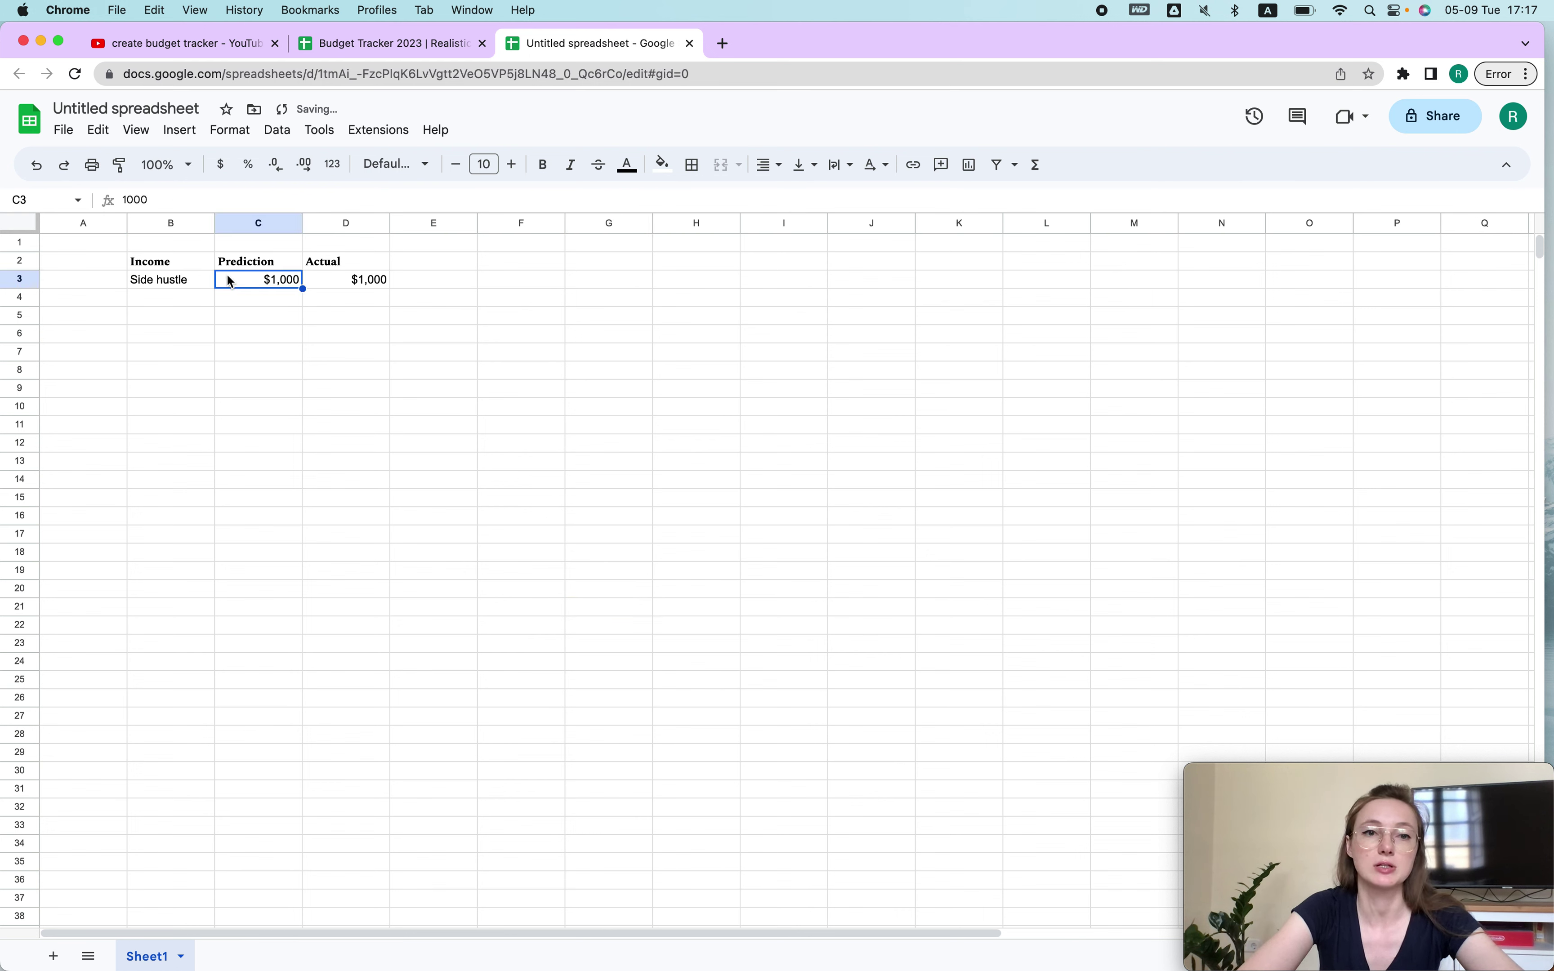
pyautogui.click(209, 281)
pyautogui.click(293, 285)
pyautogui.click(341, 288)
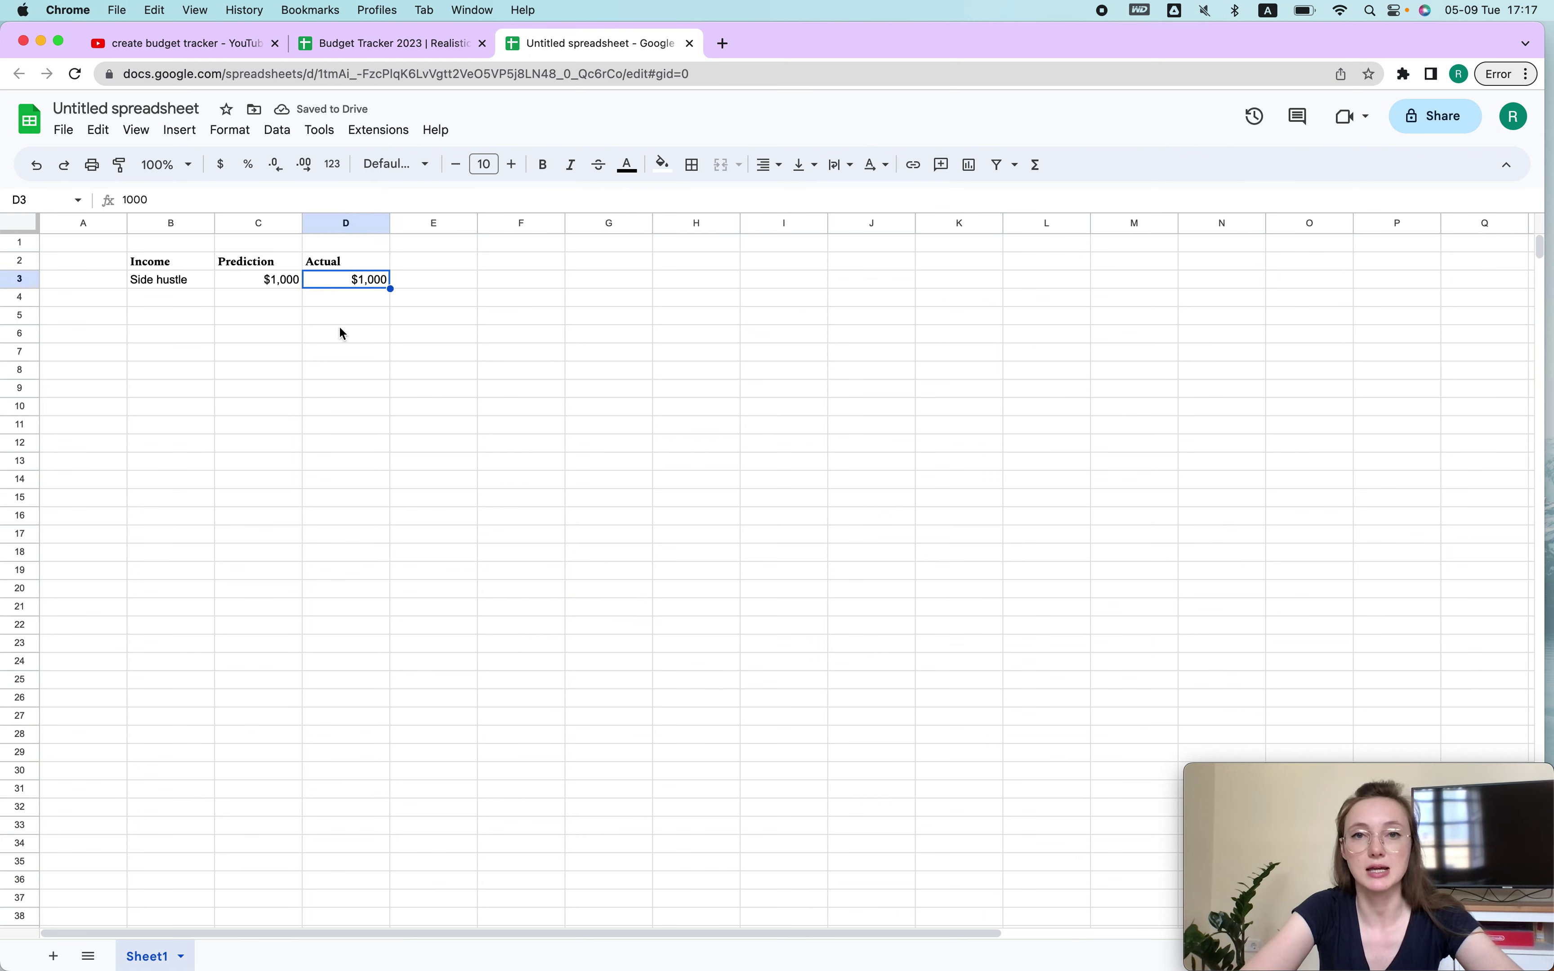
# Add a Job row in row 4 of the Income table with 2000 for both Prediction and Actual.
pyautogui.click(163, 297)
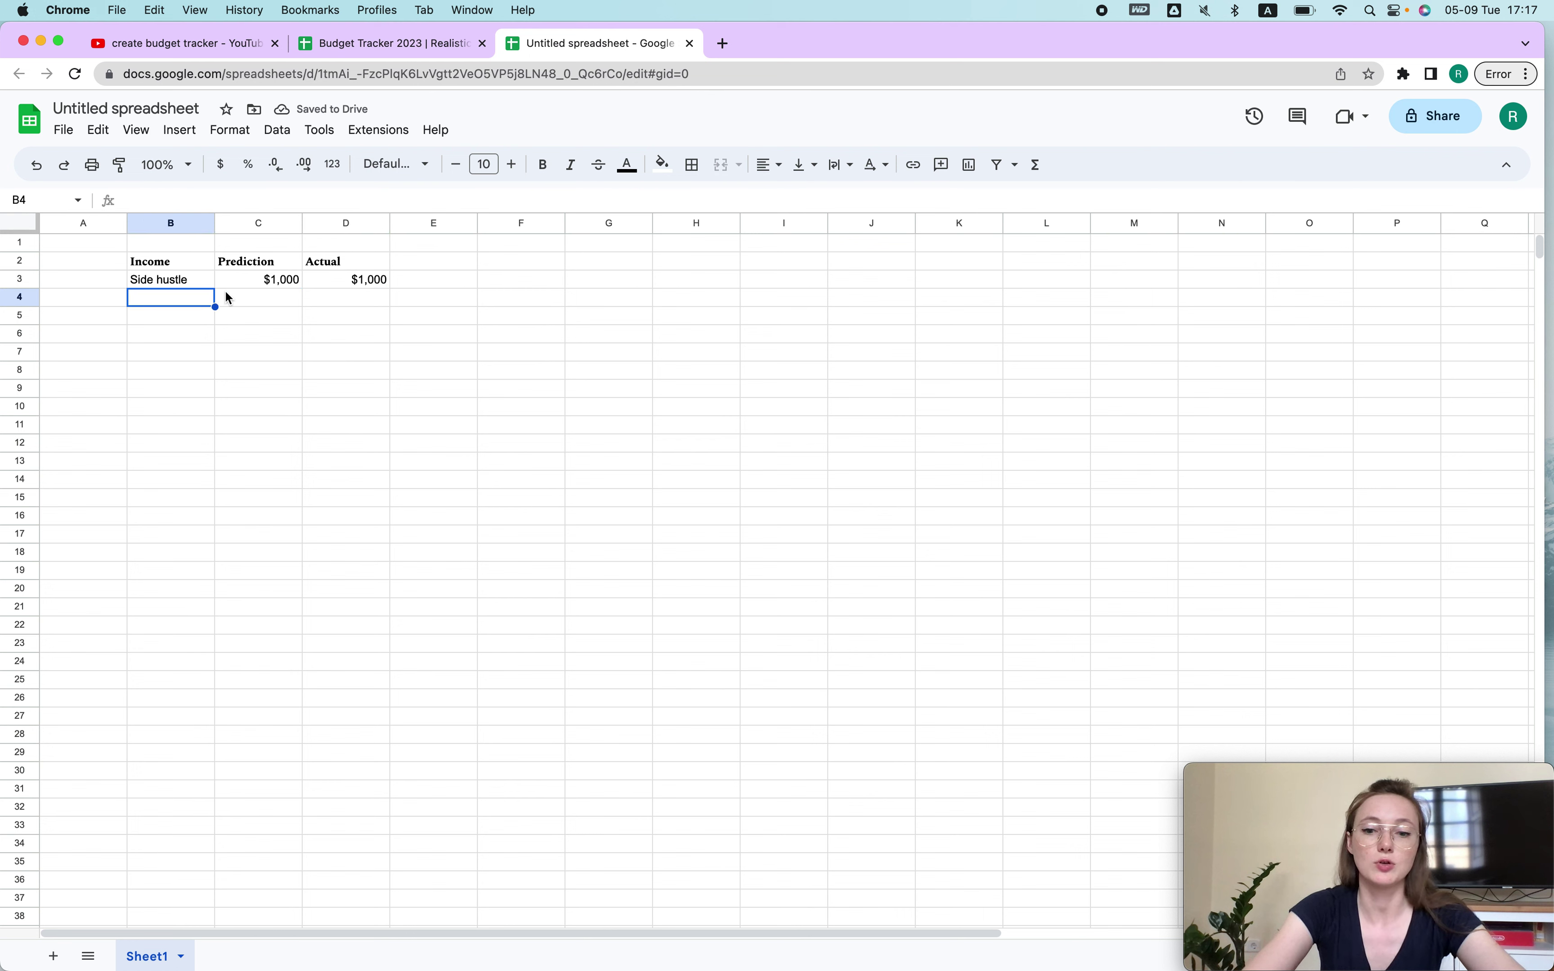
pyautogui.write('Job')
pyautogui.press('Tab')
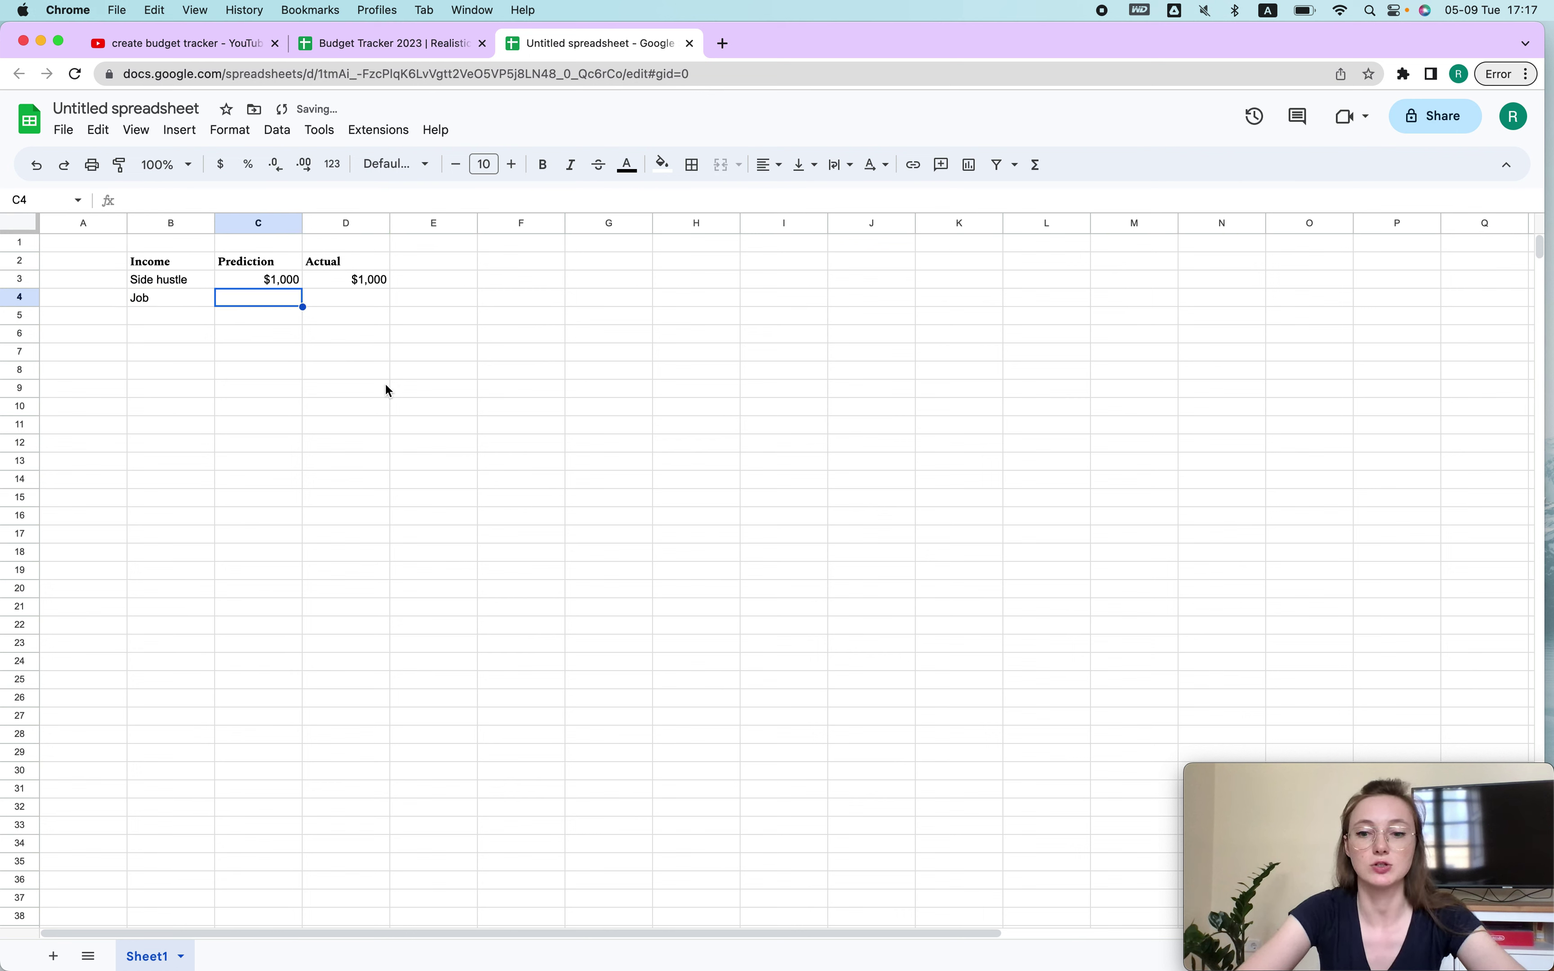
pyautogui.write('2000')
pyautogui.press('Tab')
pyautogui.write('2000')
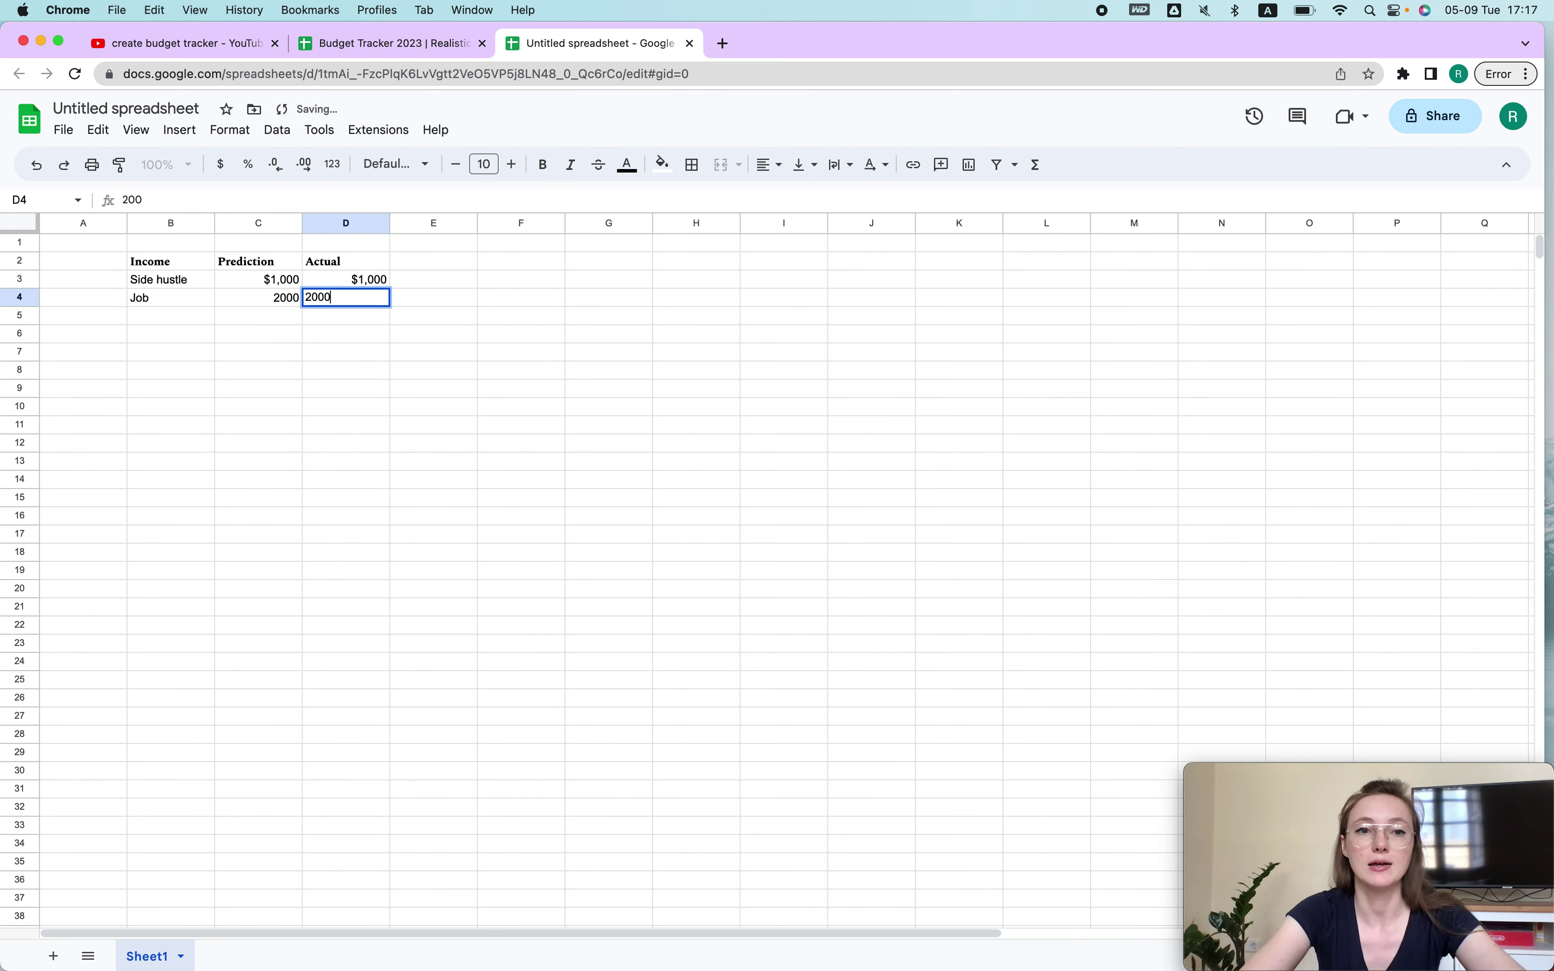
pyautogui.click(383, 535)
# Copy the currency format of C3 onto C4:C15 and D4:D15 in the Prediction and Actual columns.
pyautogui.moveTo(278, 298); pyautogui.dragTo(350, 299)
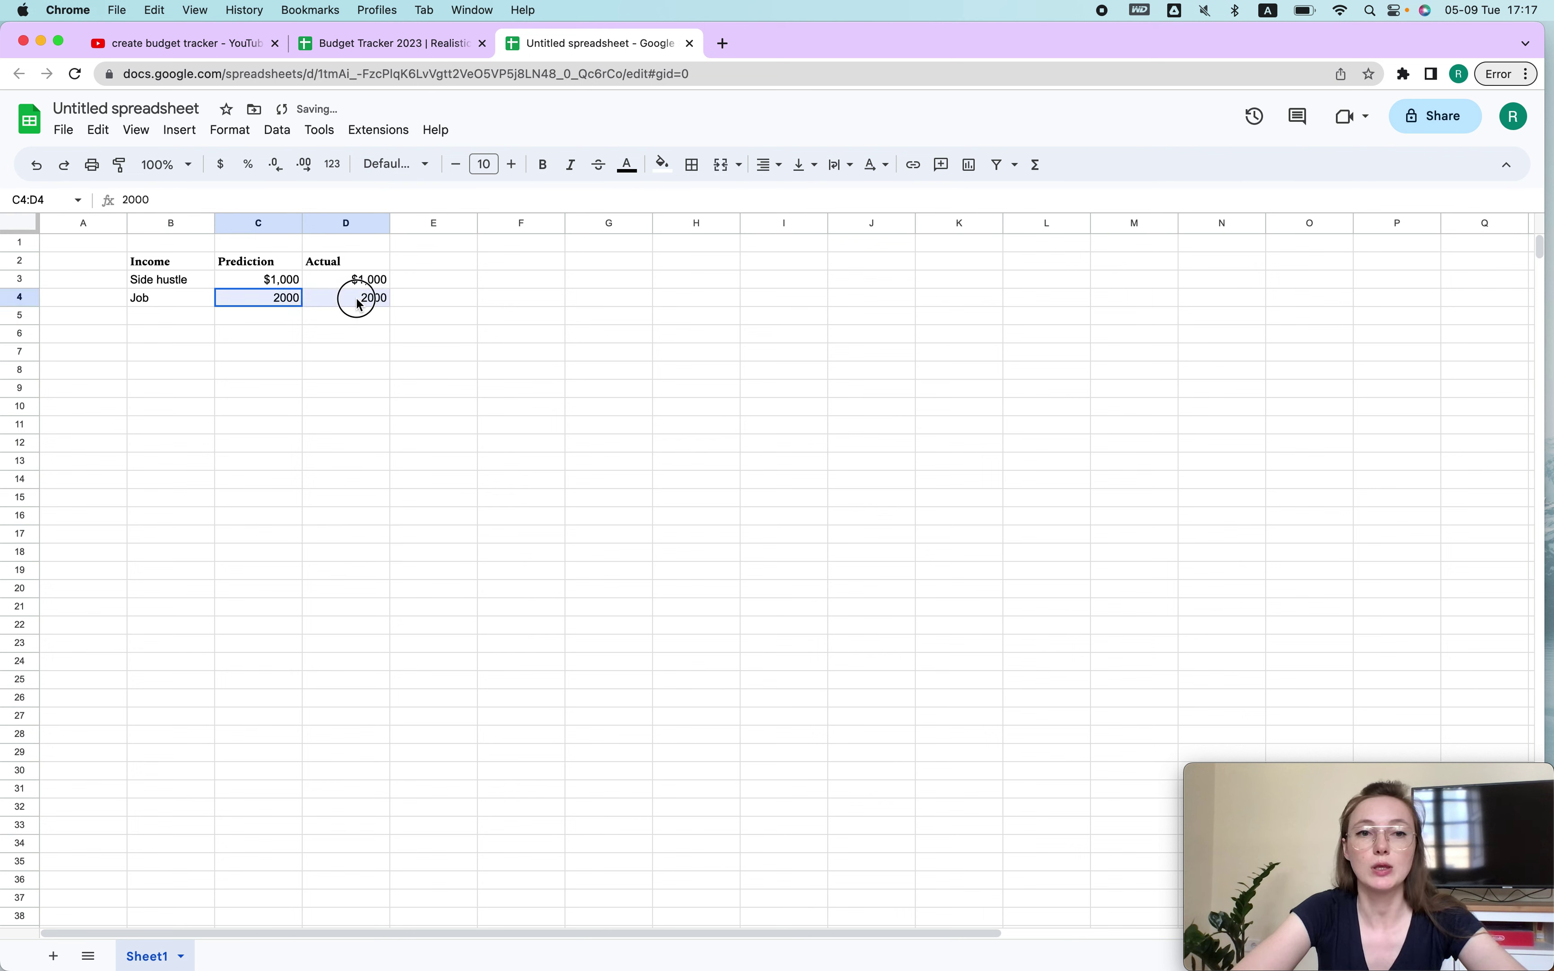
pyautogui.click(278, 305)
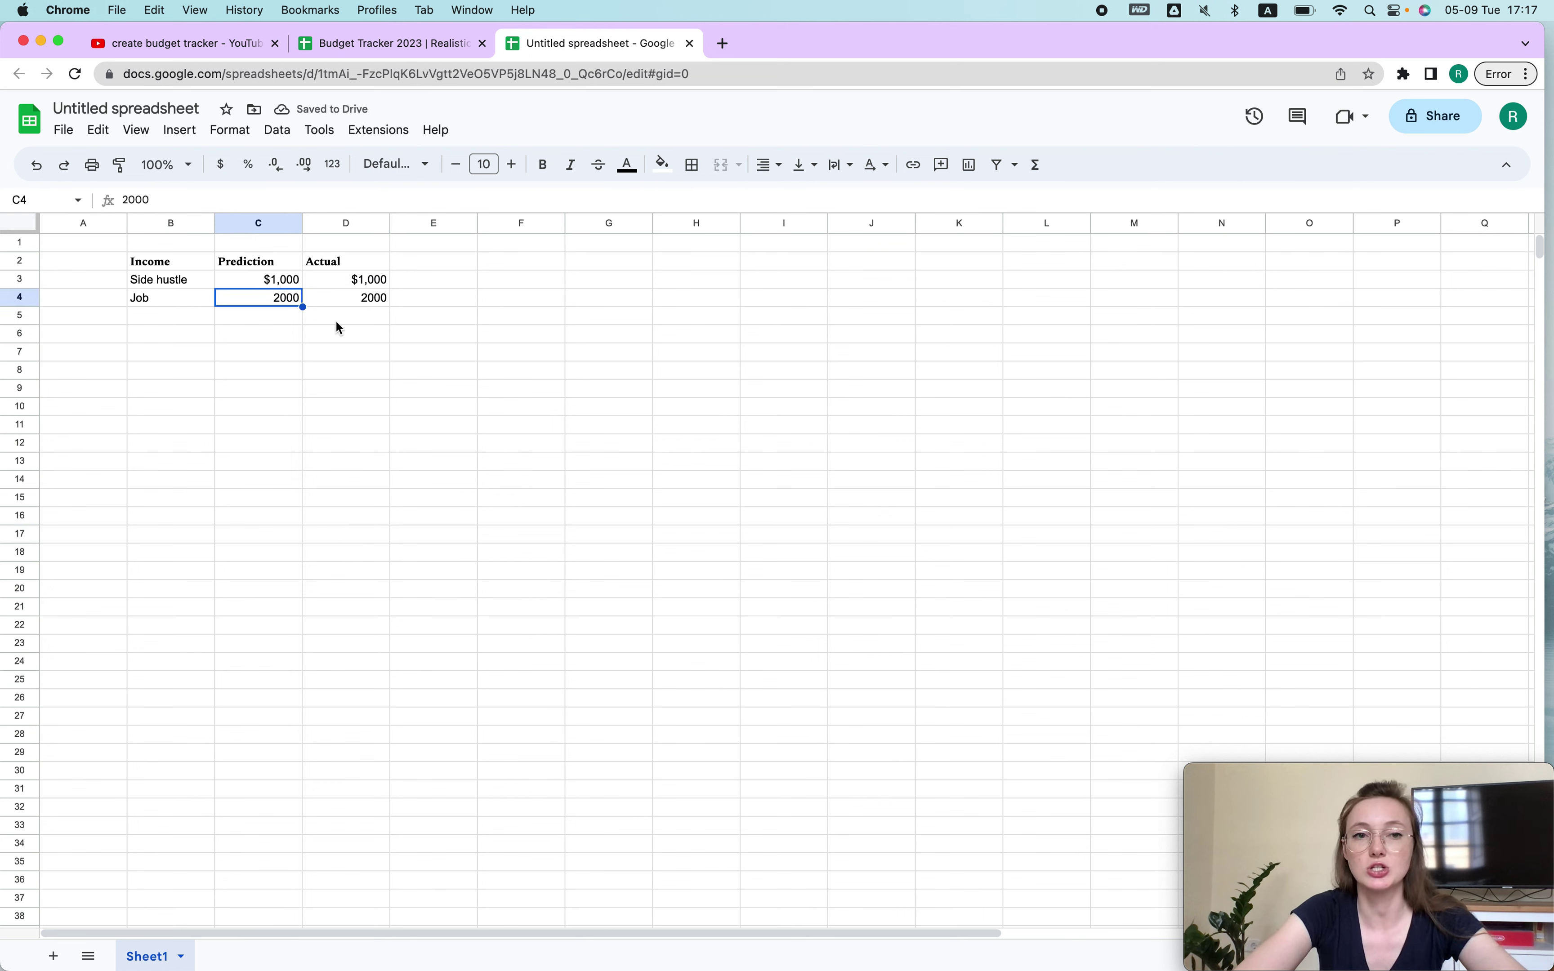
pyautogui.click(341, 332)
pyautogui.click(266, 278)
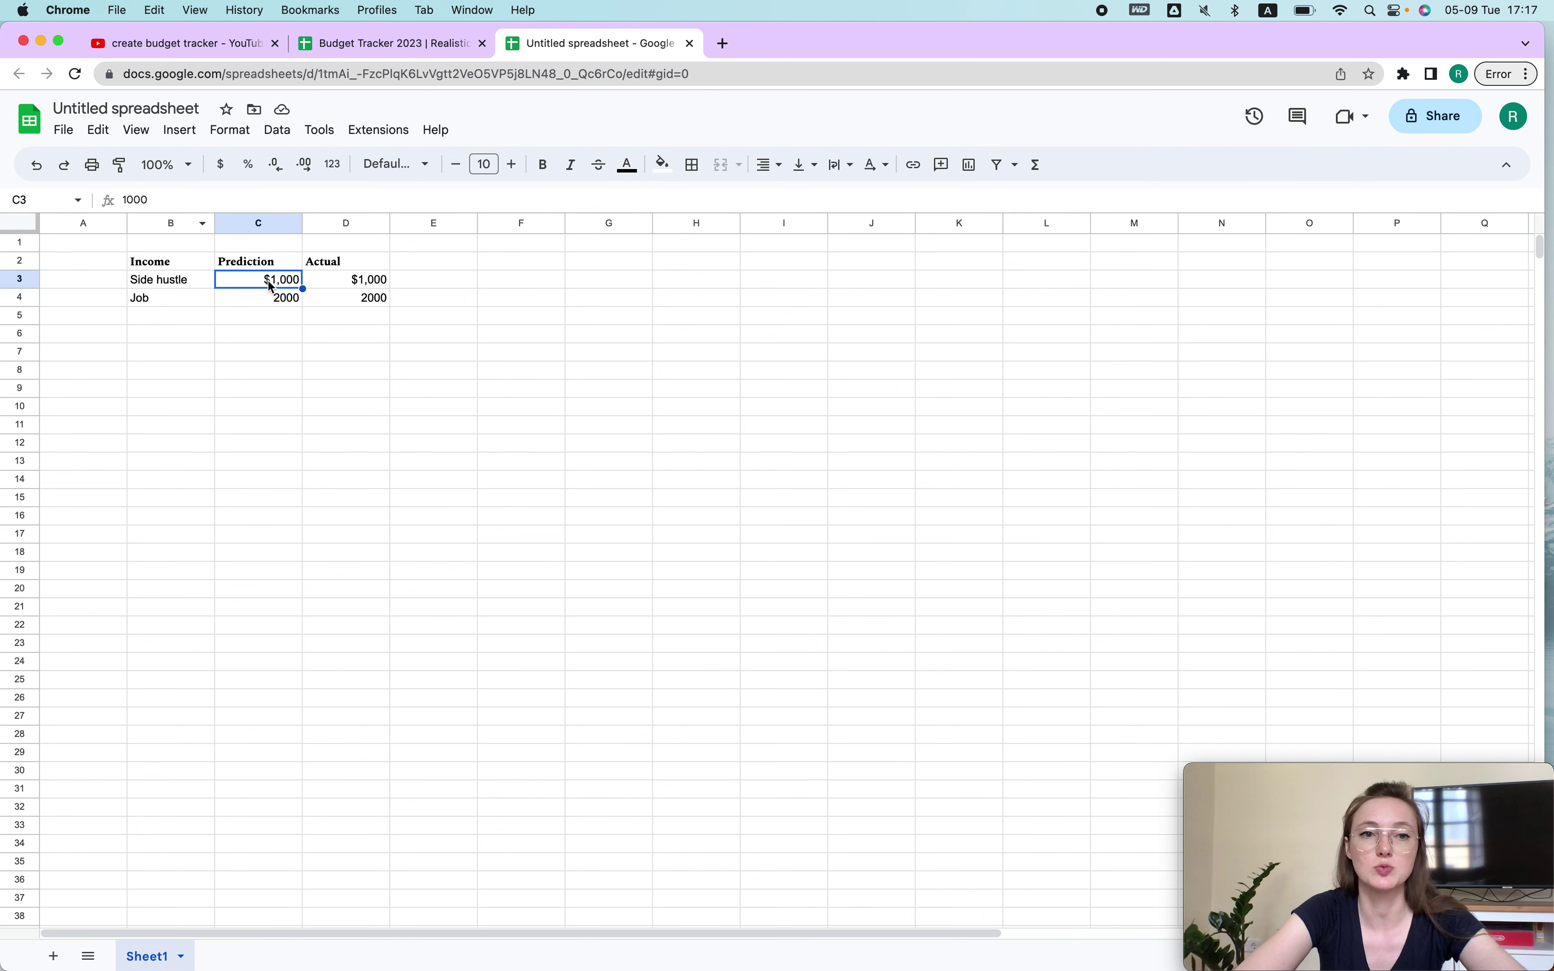
pyautogui.click(121, 164)
pyautogui.moveTo(283, 298); pyautogui.dragTo(297, 497)
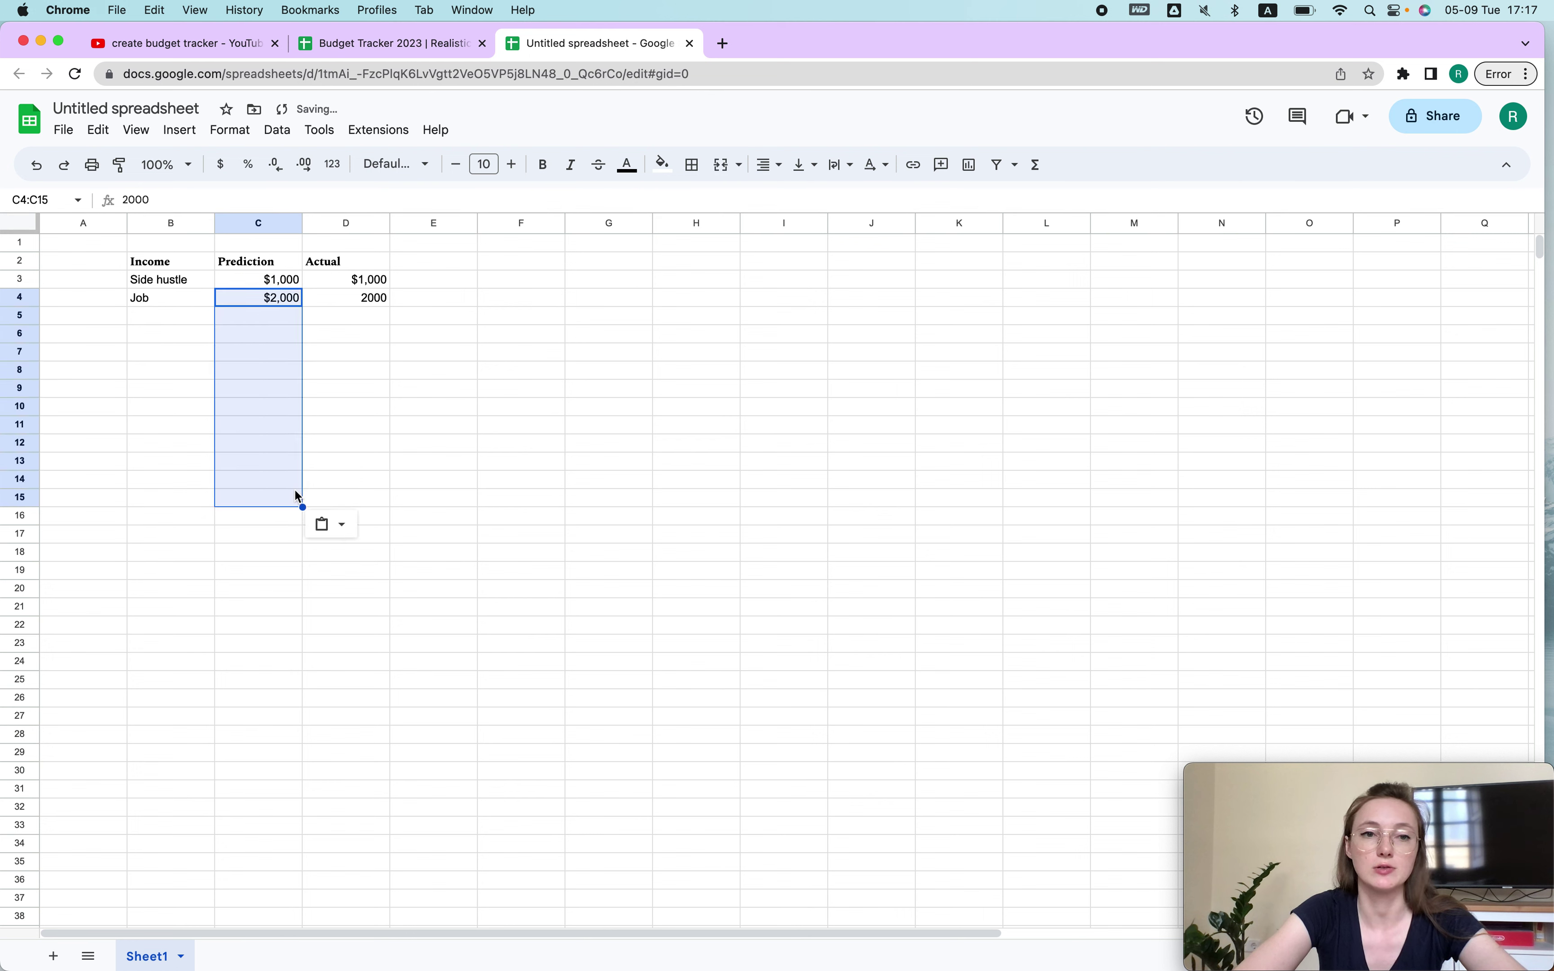
pyautogui.click(120, 164)
pyautogui.click(358, 299)
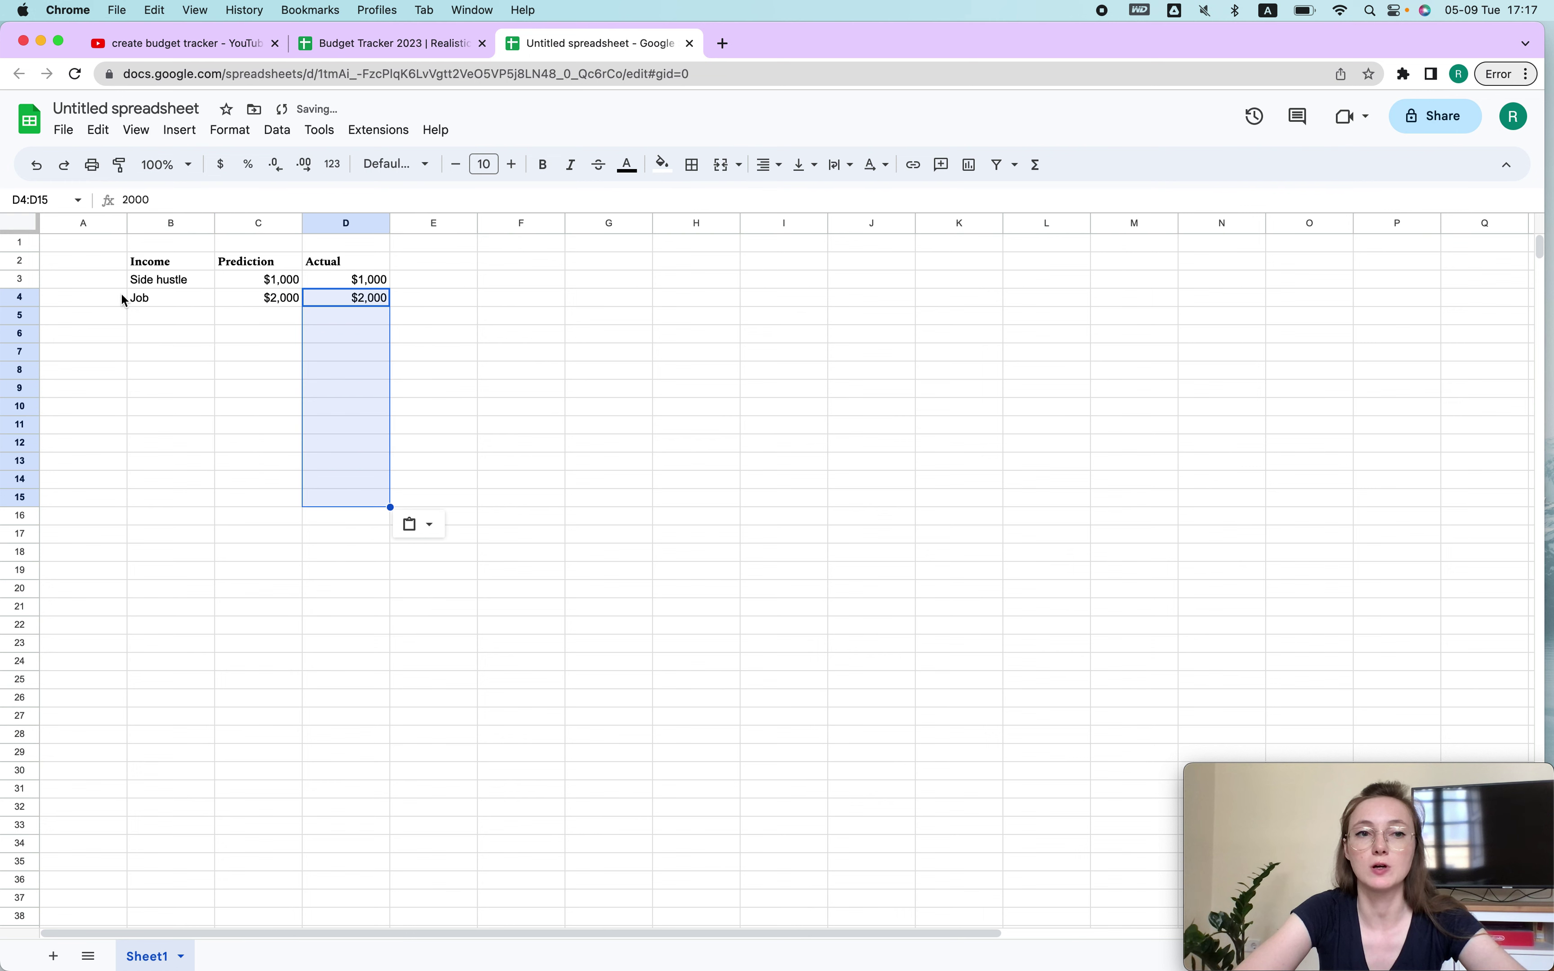
pyautogui.moveTo(154, 280); pyautogui.dragTo(270, 340)
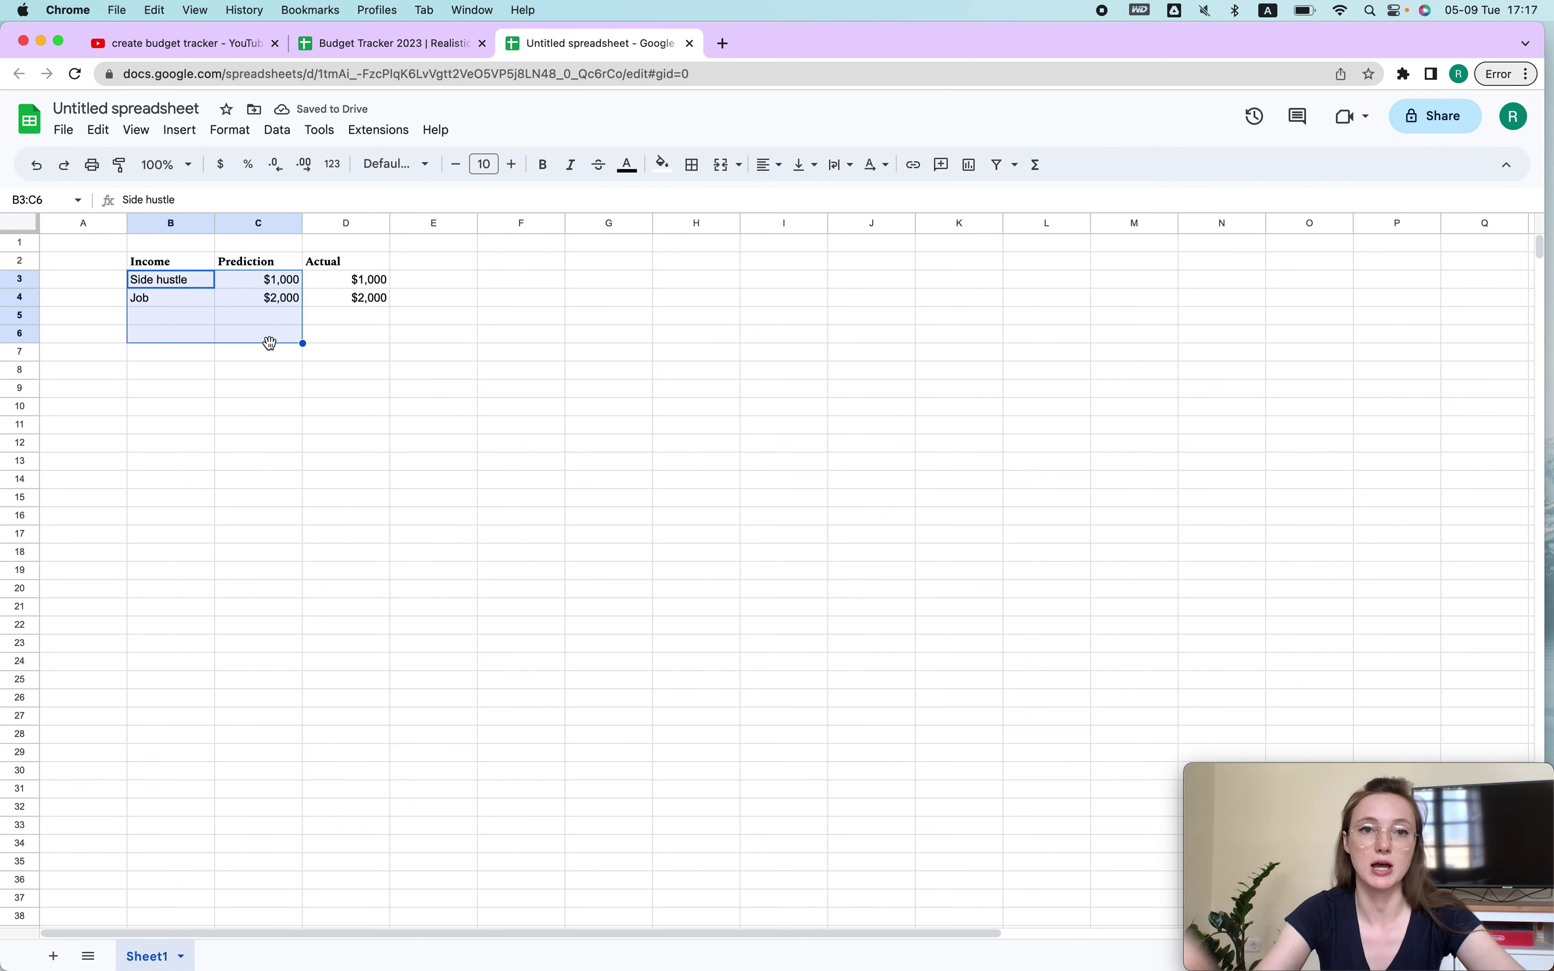
pyautogui.click(326, 361)
pyautogui.doubleClick(306, 358)
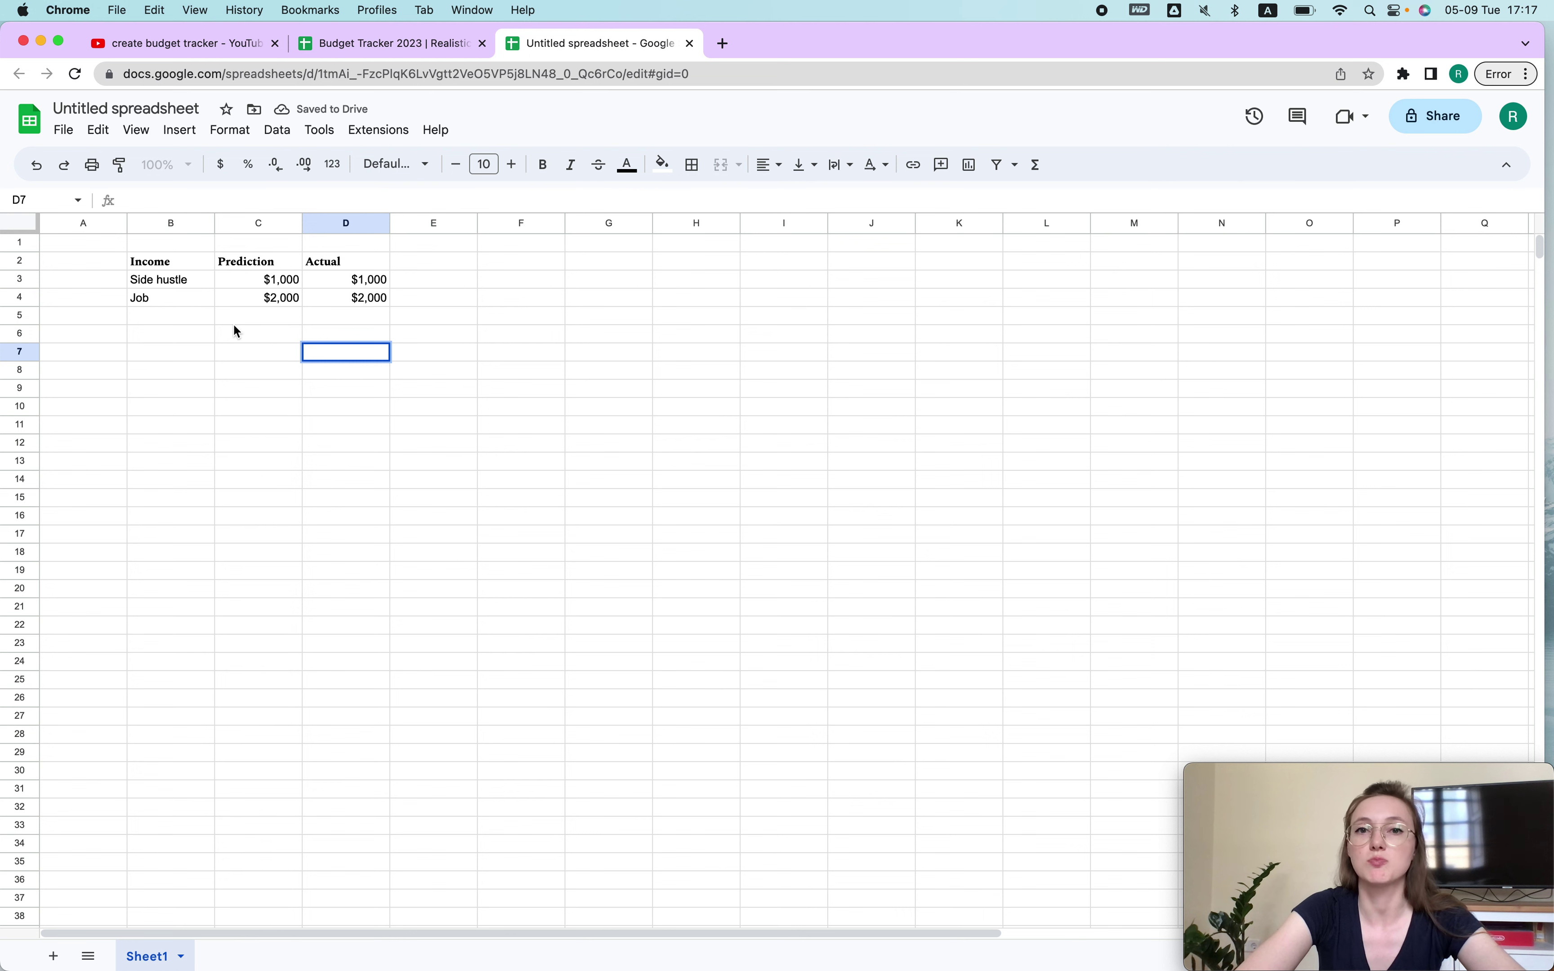
pyautogui.click(158, 280)
# Fill the Income header row B2:D2 with black and set its text color to white.
pyautogui.moveTo(153, 260); pyautogui.dragTo(357, 270)
pyautogui.click(662, 164)
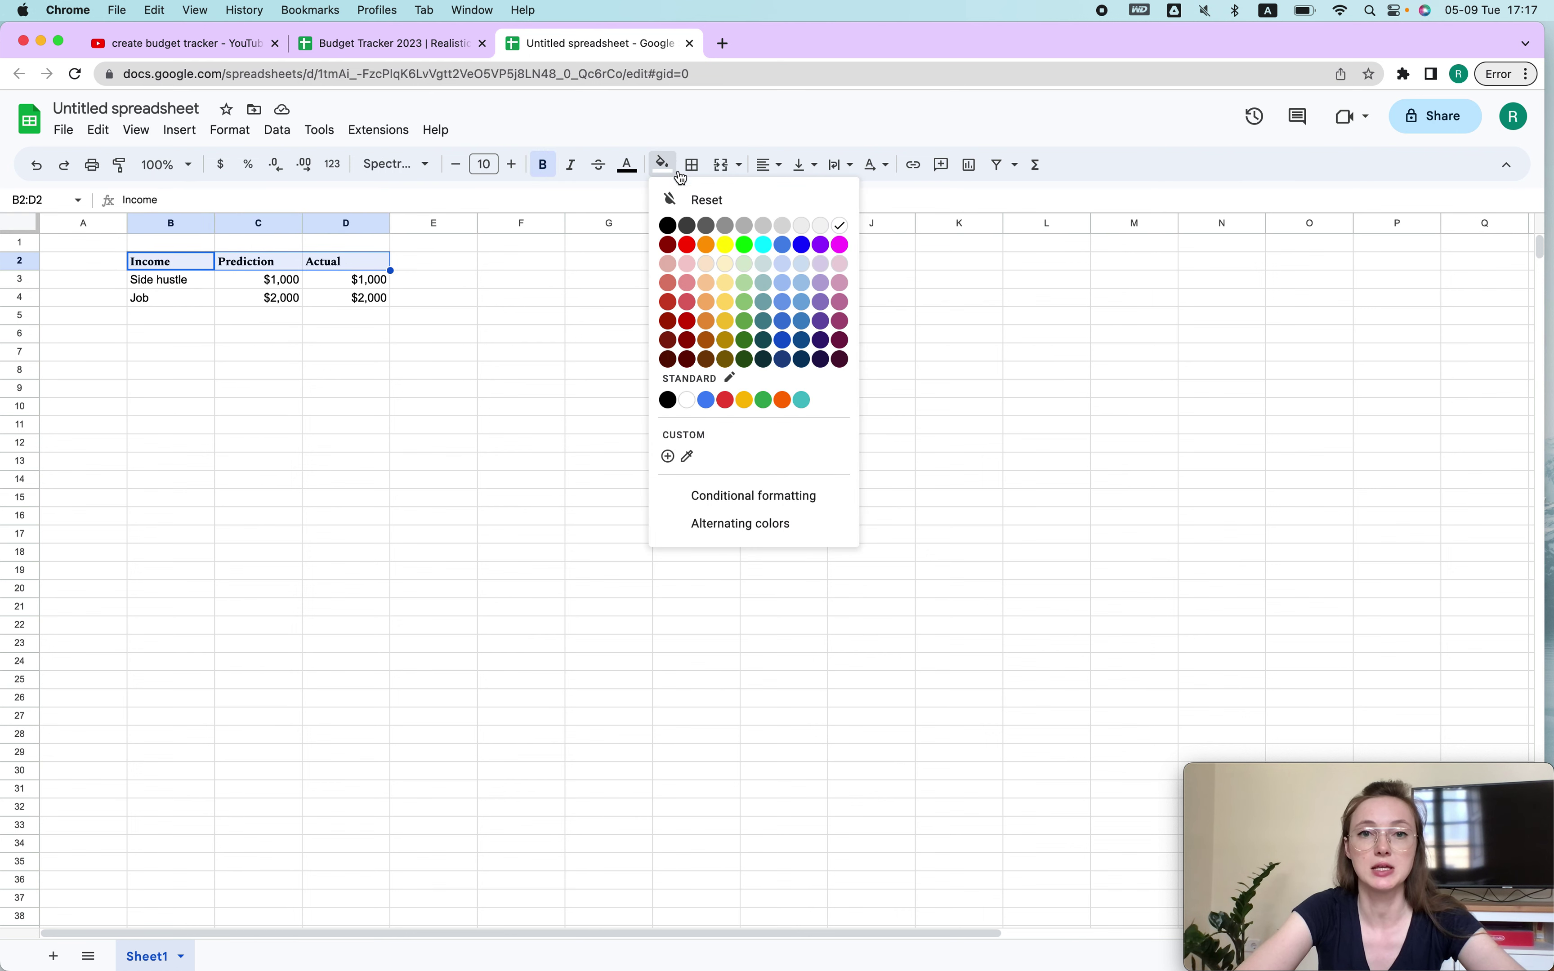
pyautogui.click(666, 226)
pyautogui.click(629, 164)
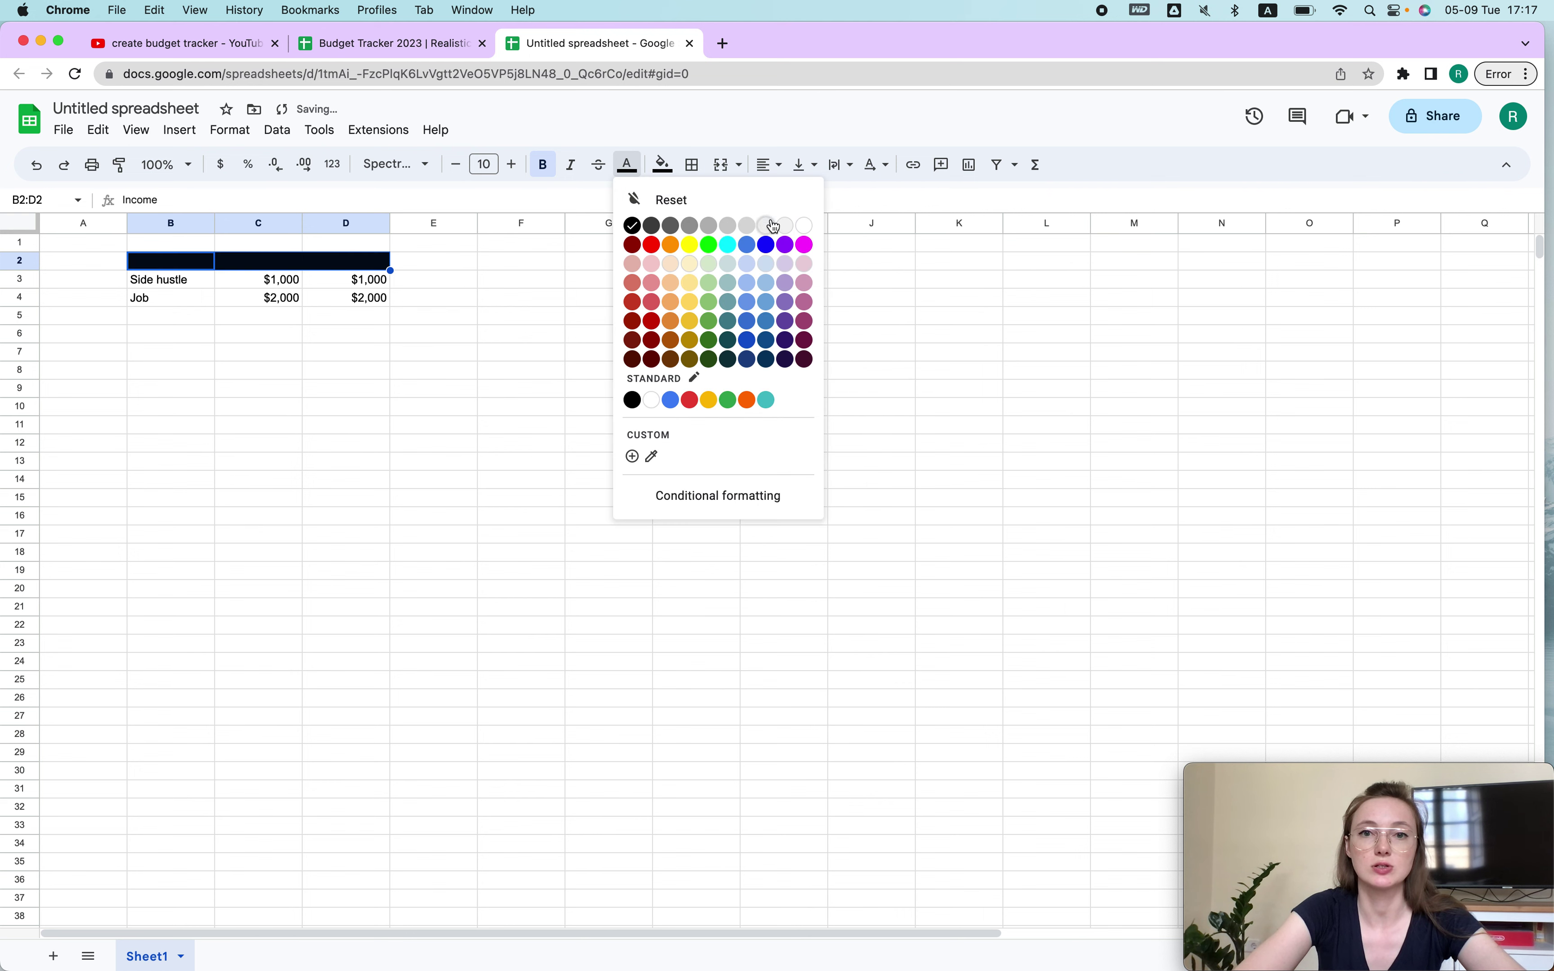
pyautogui.click(805, 225)
pyautogui.click(627, 166)
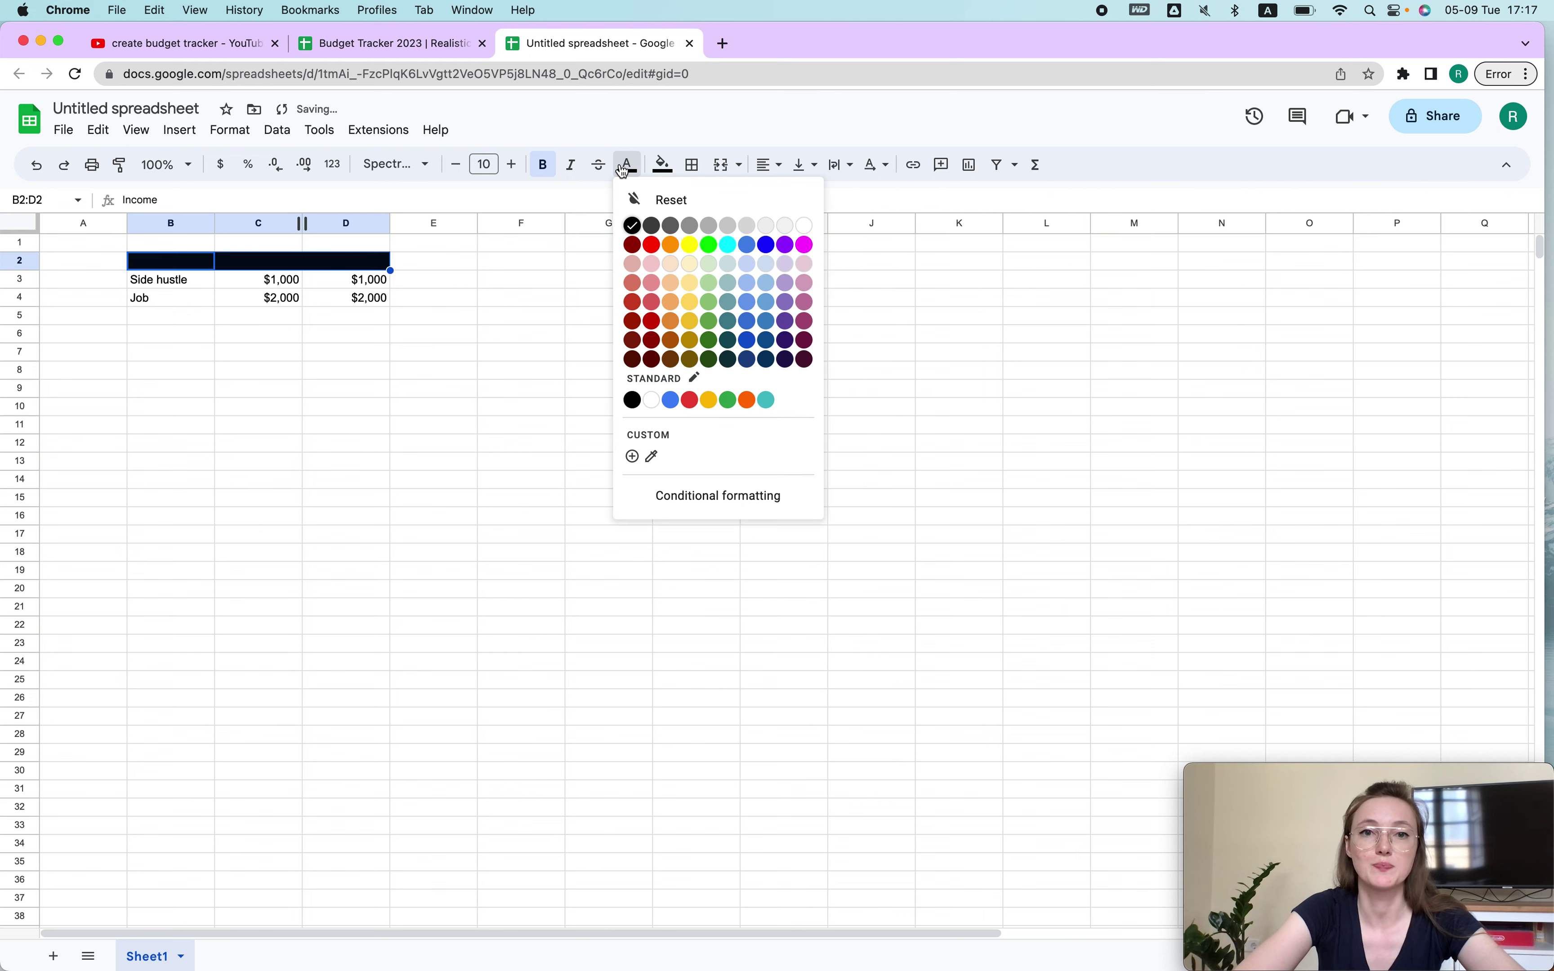
pyautogui.click(806, 226)
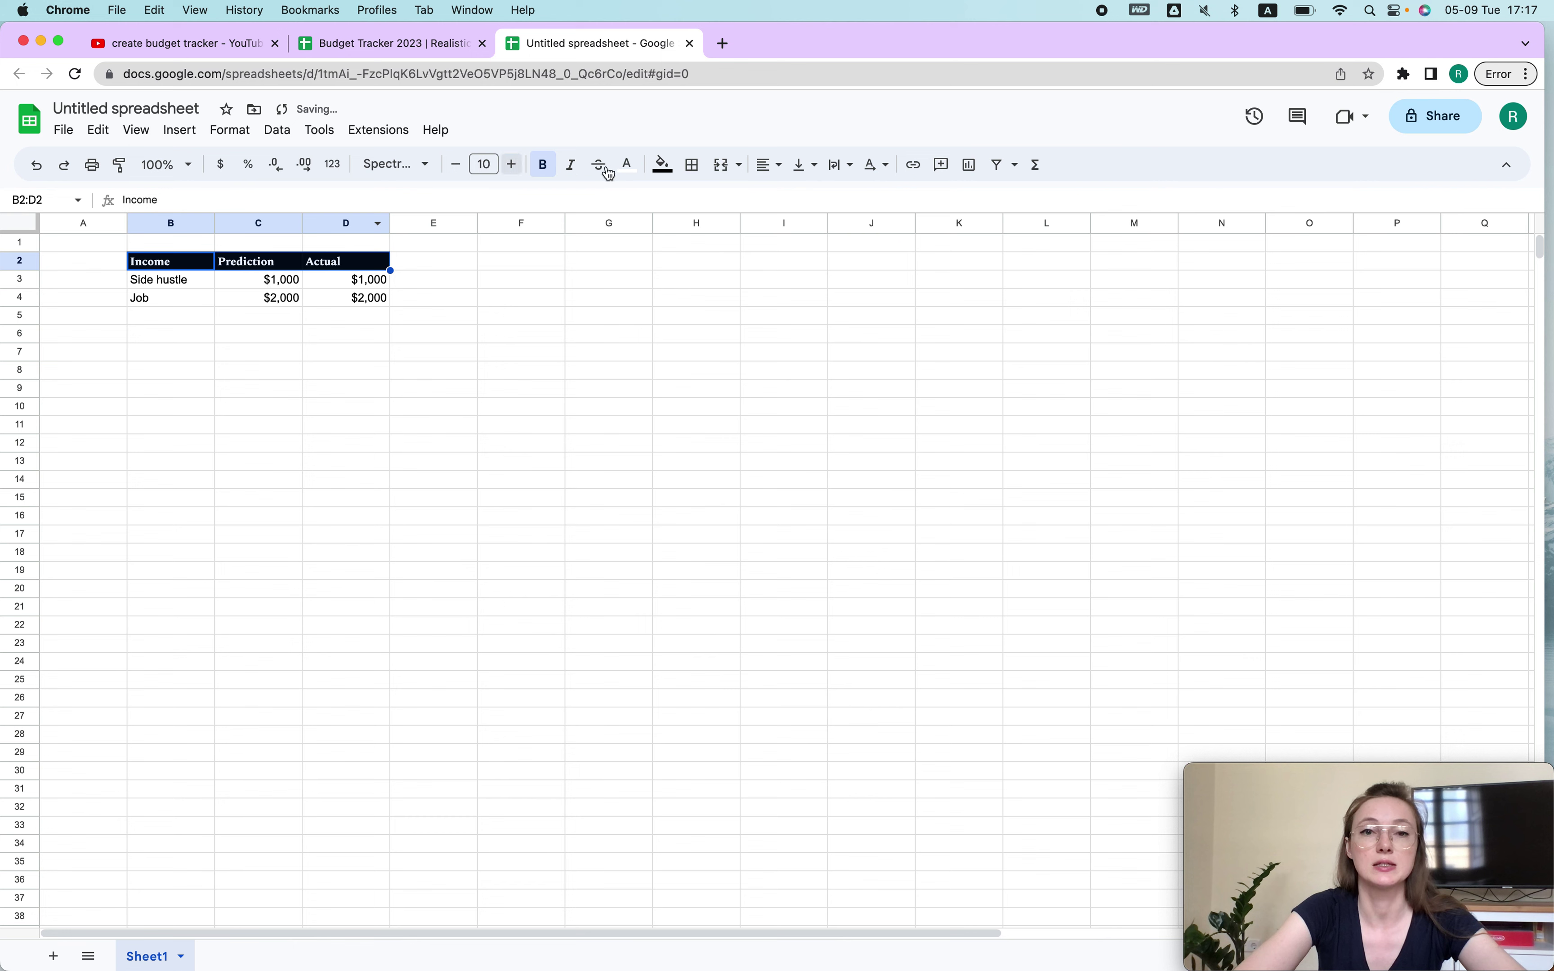
# Change the fill of the header row B2:D2 to the blue theme color.
pyautogui.click(657, 166)
pyautogui.click(685, 394)
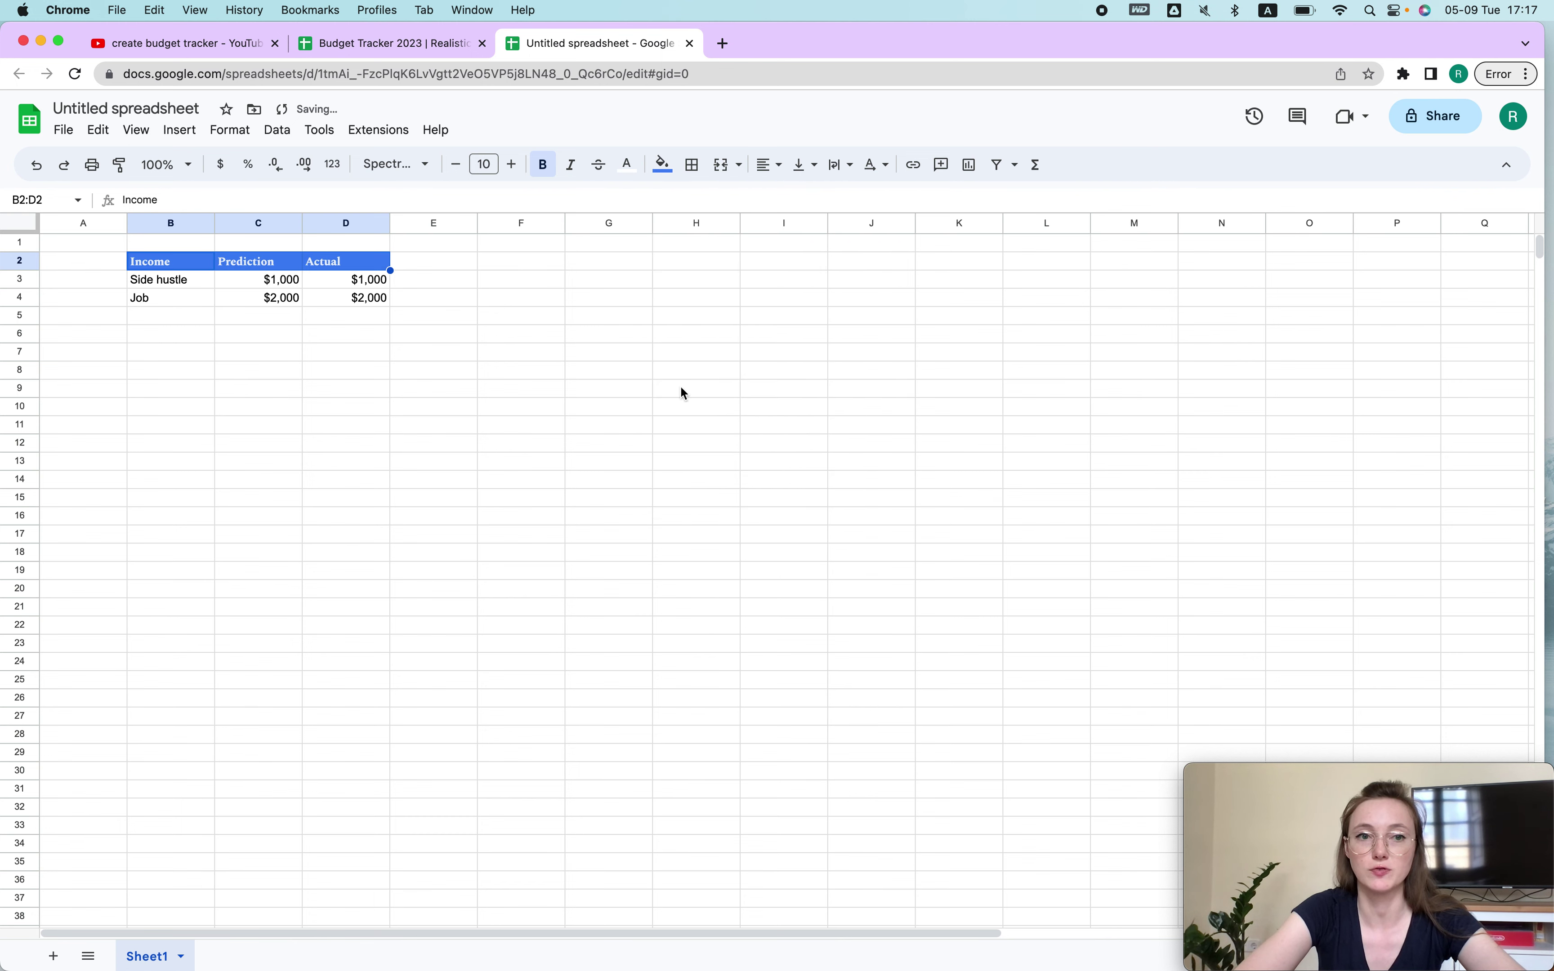
pyautogui.click(494, 392)
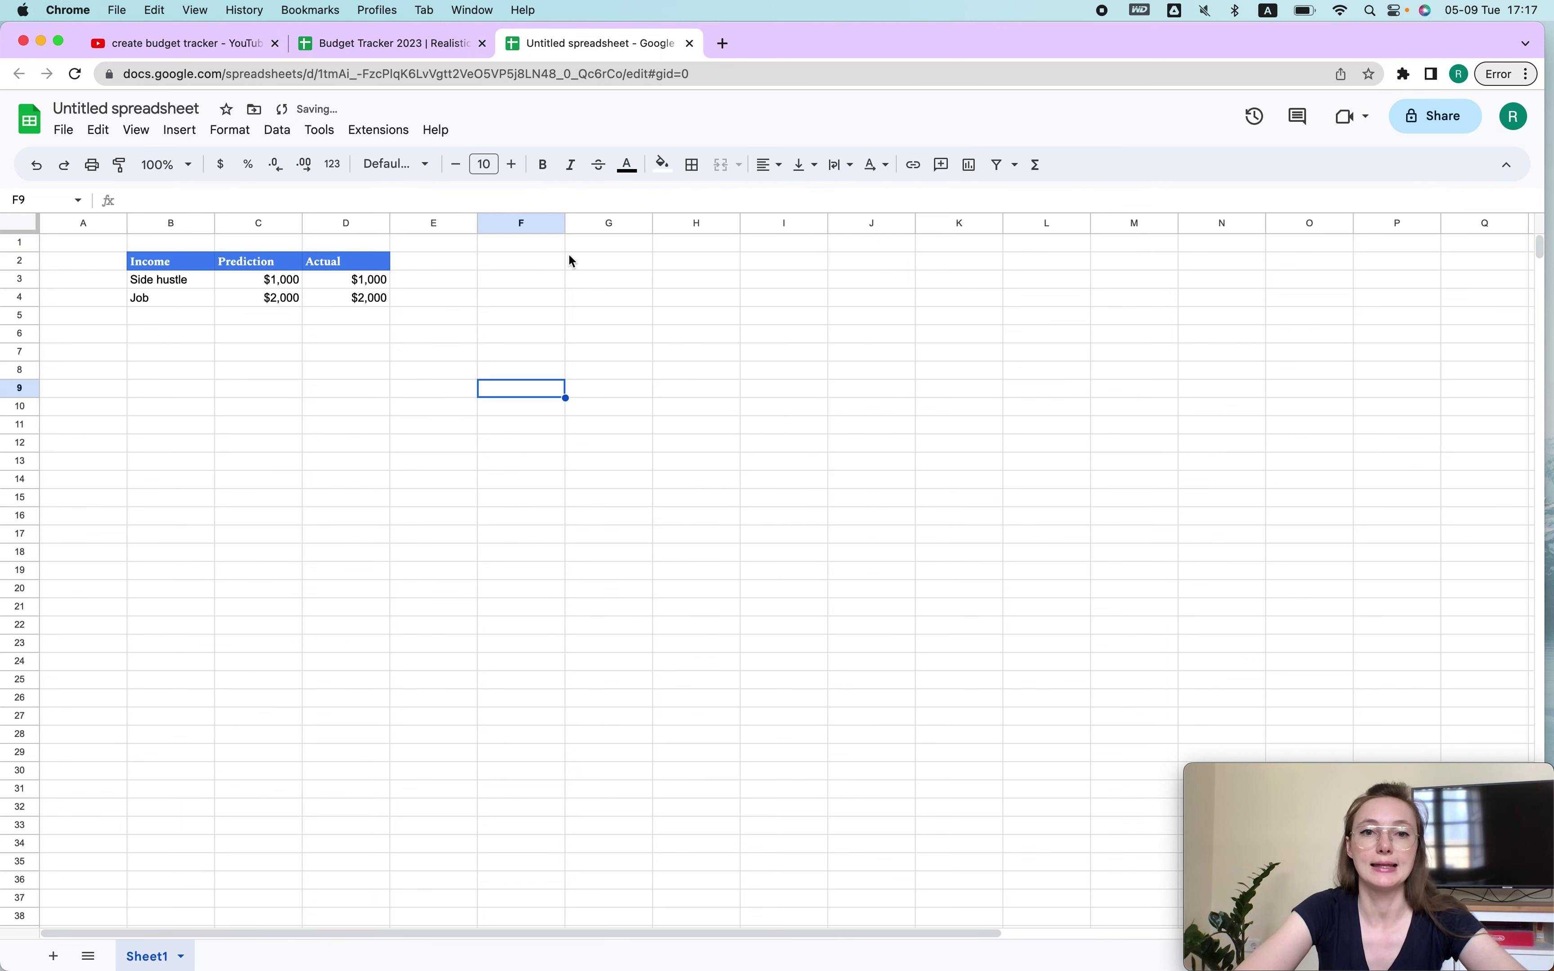
# Fill cells F2:H2 with the red theme color as a second header band.
pyautogui.moveTo(553, 261); pyautogui.dragTo(711, 256)
pyautogui.click(663, 164)
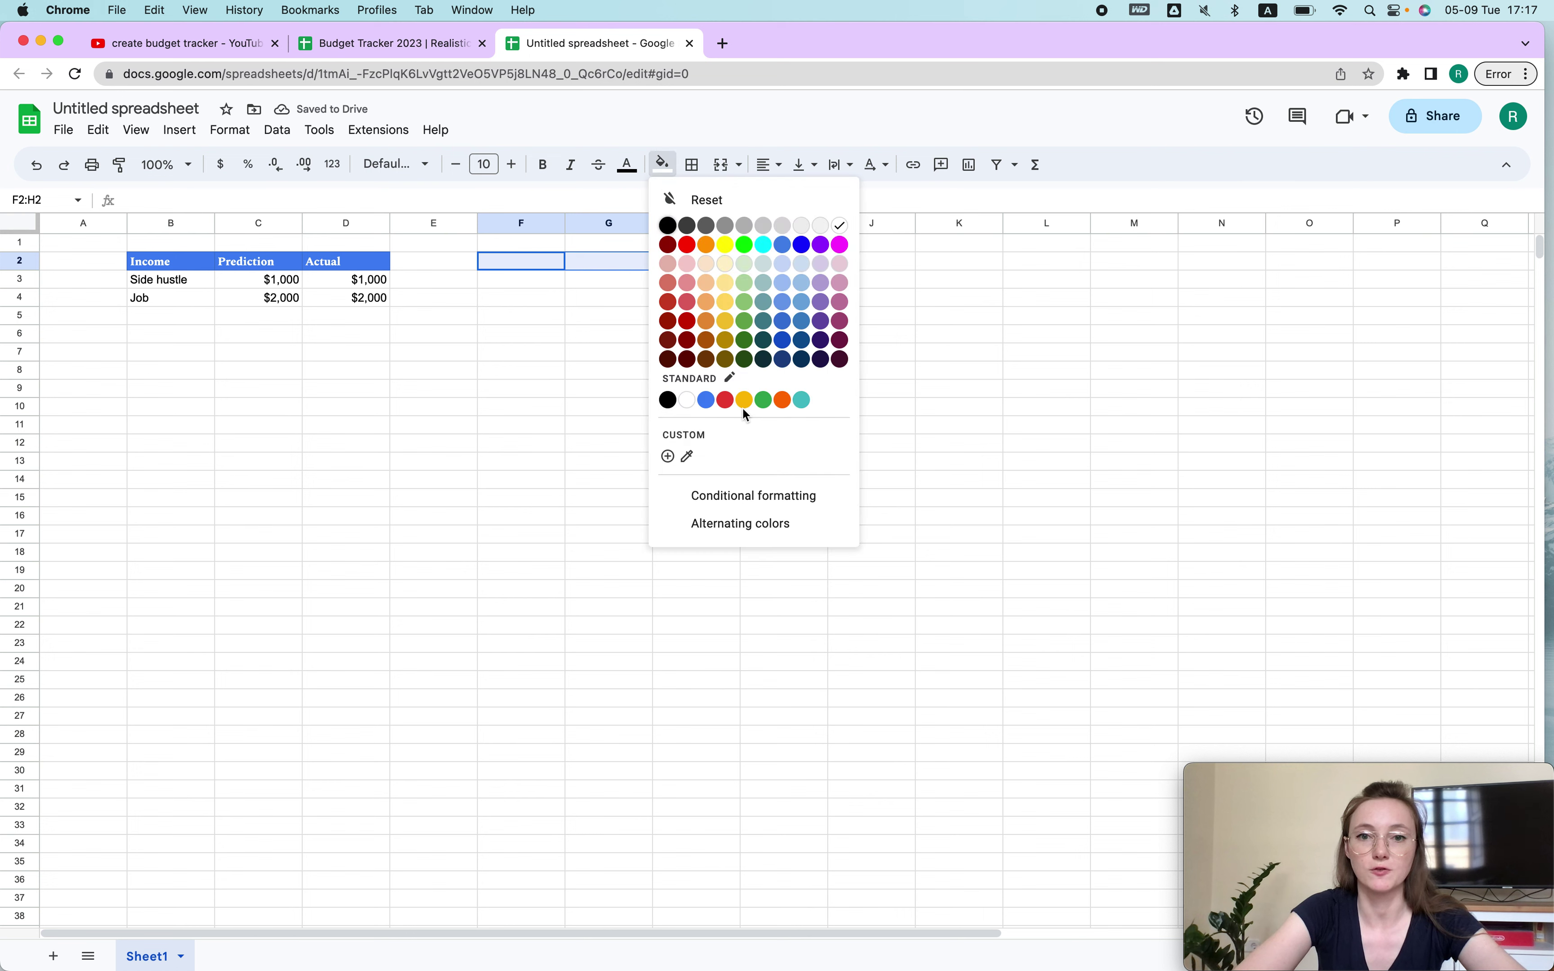
pyautogui.click(725, 399)
pyautogui.click(689, 450)
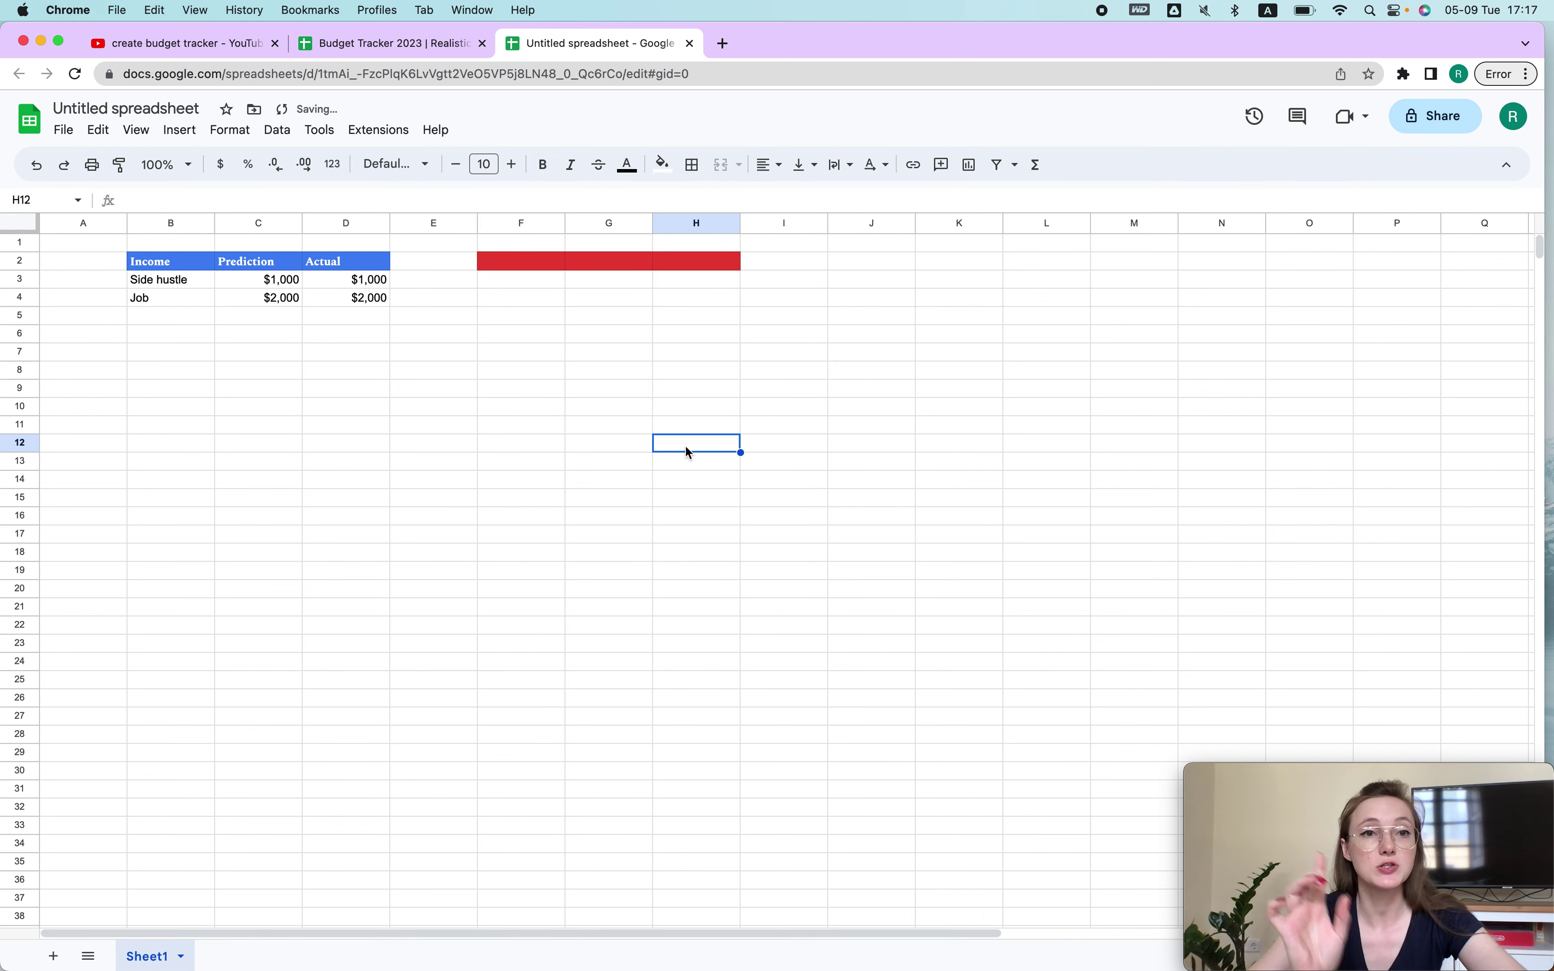
# Customize the spreadsheet theme, setting Accent 1 to light blue and Accent 2 to light purple.
pyautogui.click(225, 134)
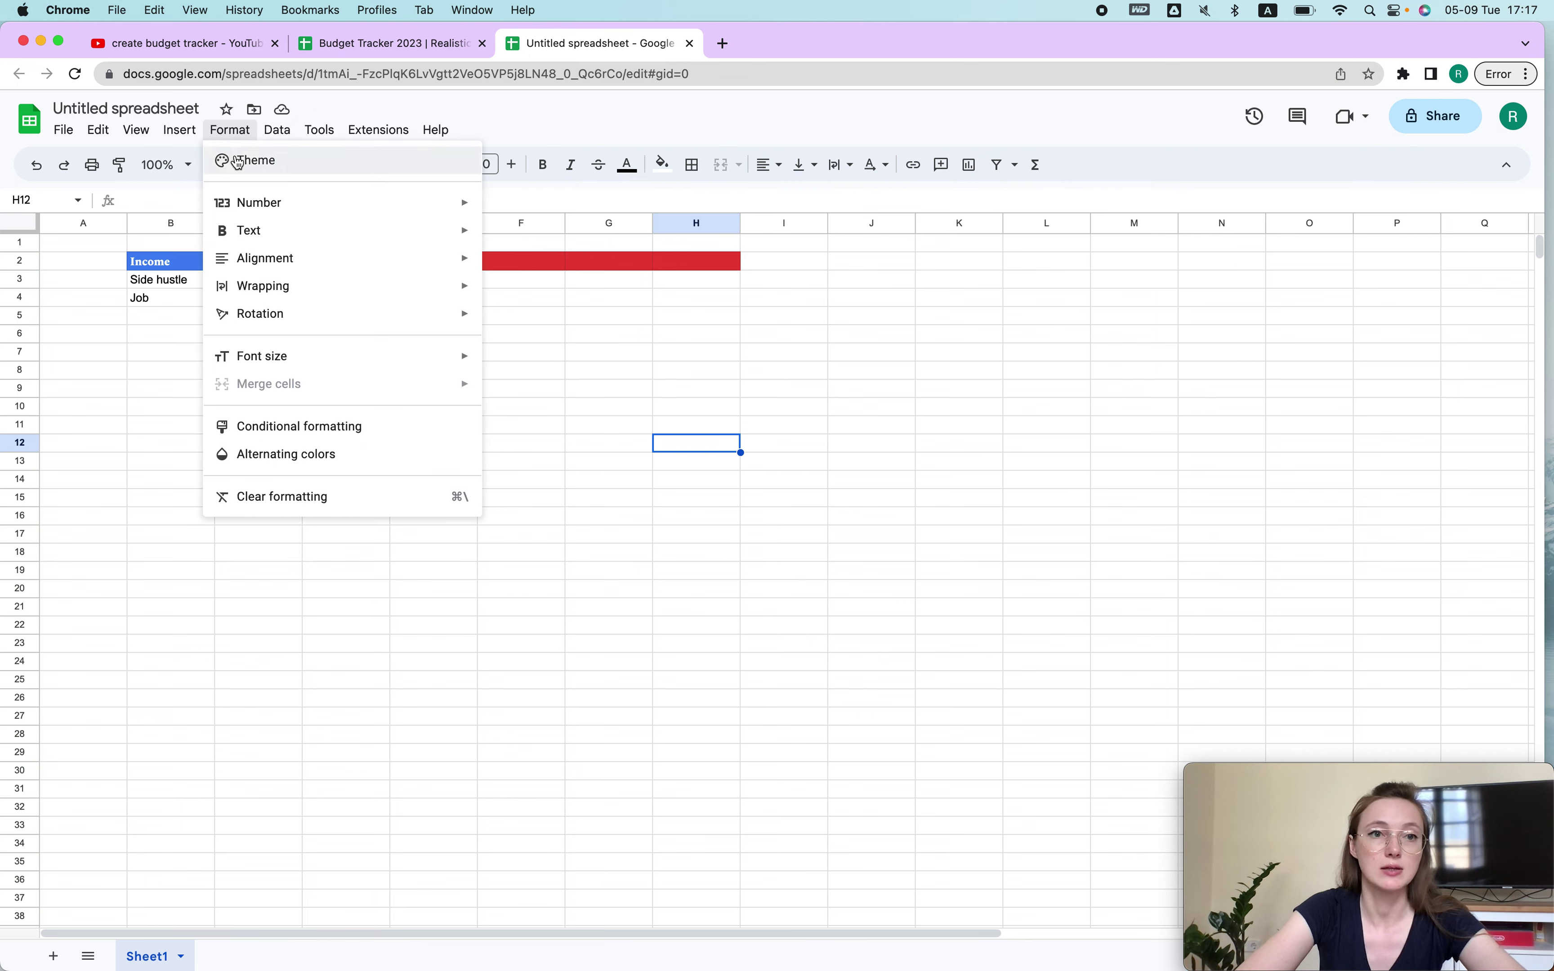
pyautogui.click(256, 166)
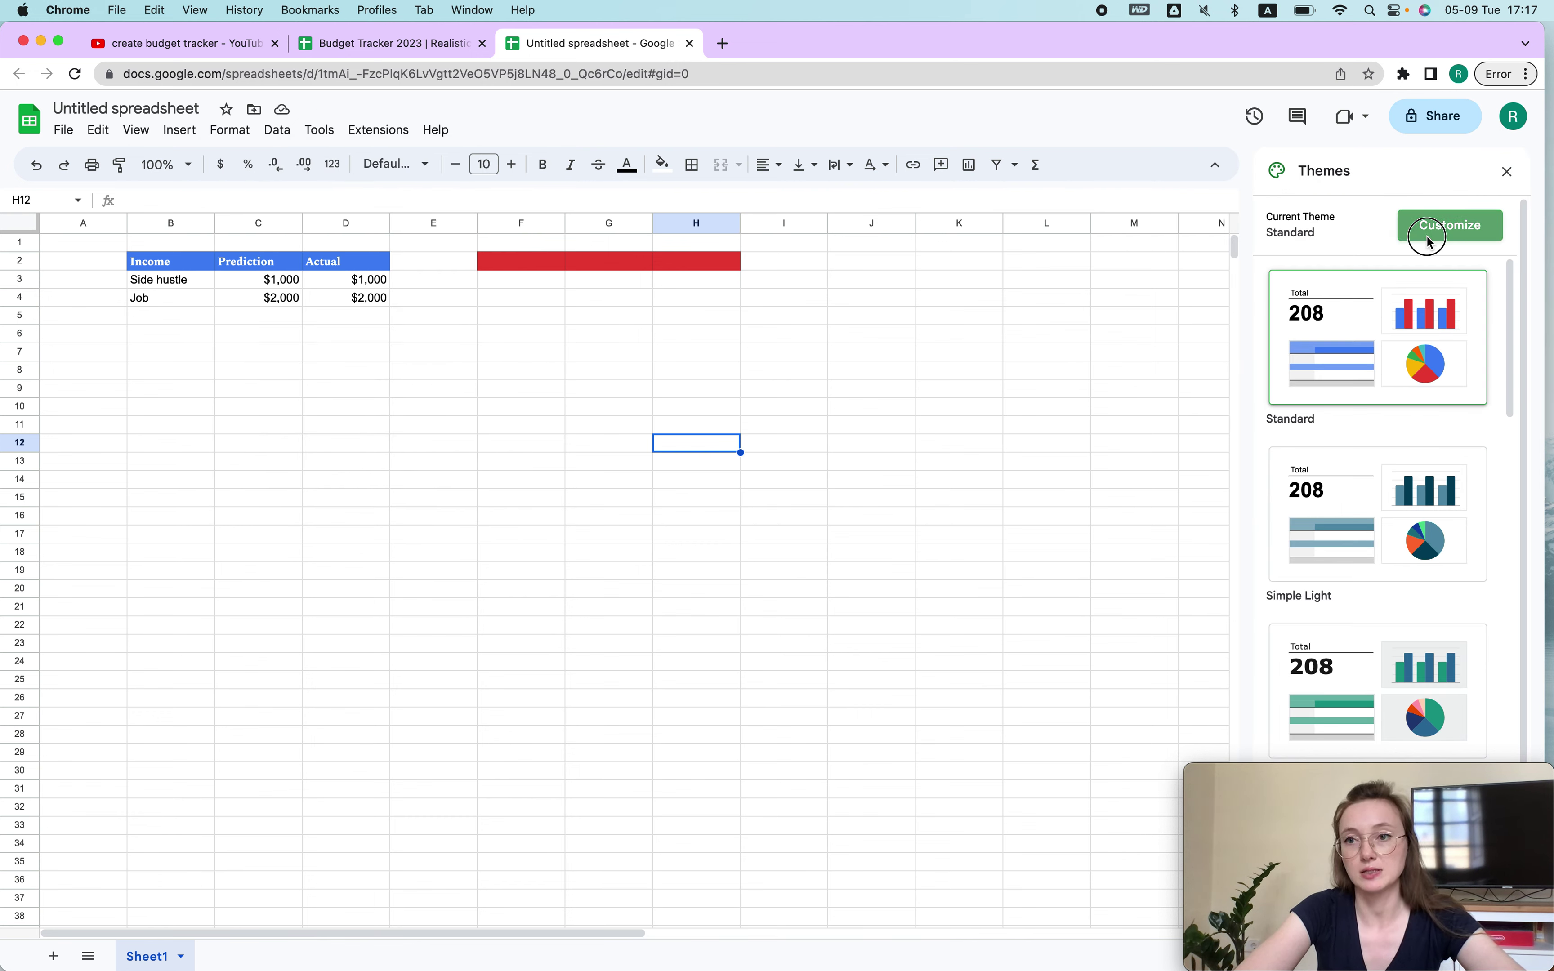
pyautogui.click(1426, 233)
pyautogui.click(1477, 624)
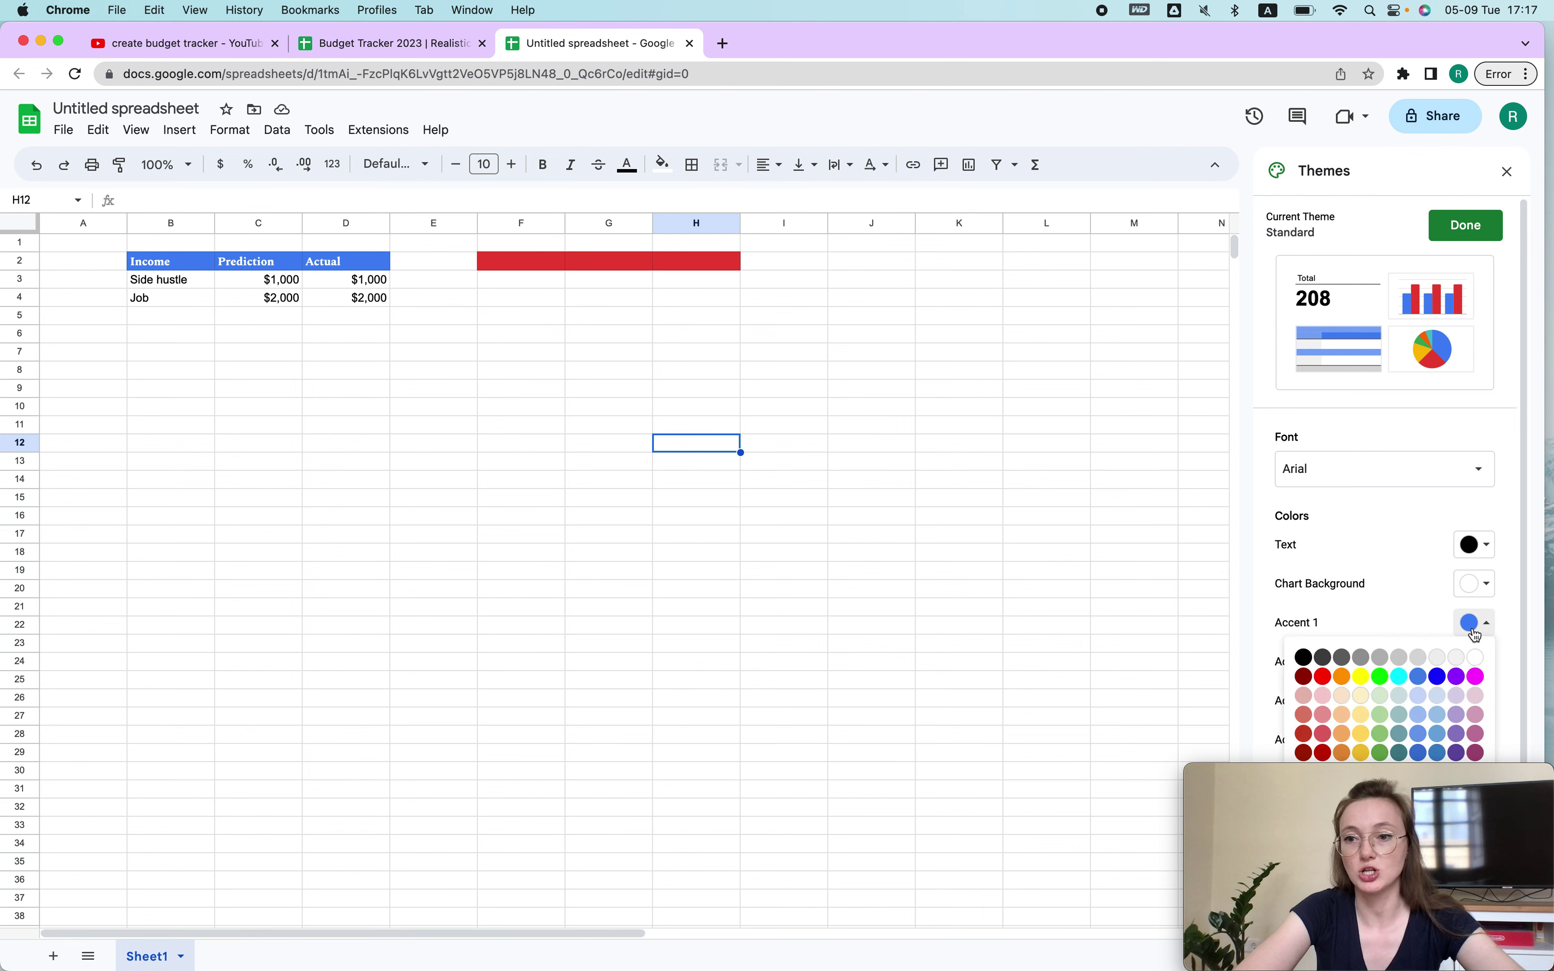
pyautogui.click(1419, 696)
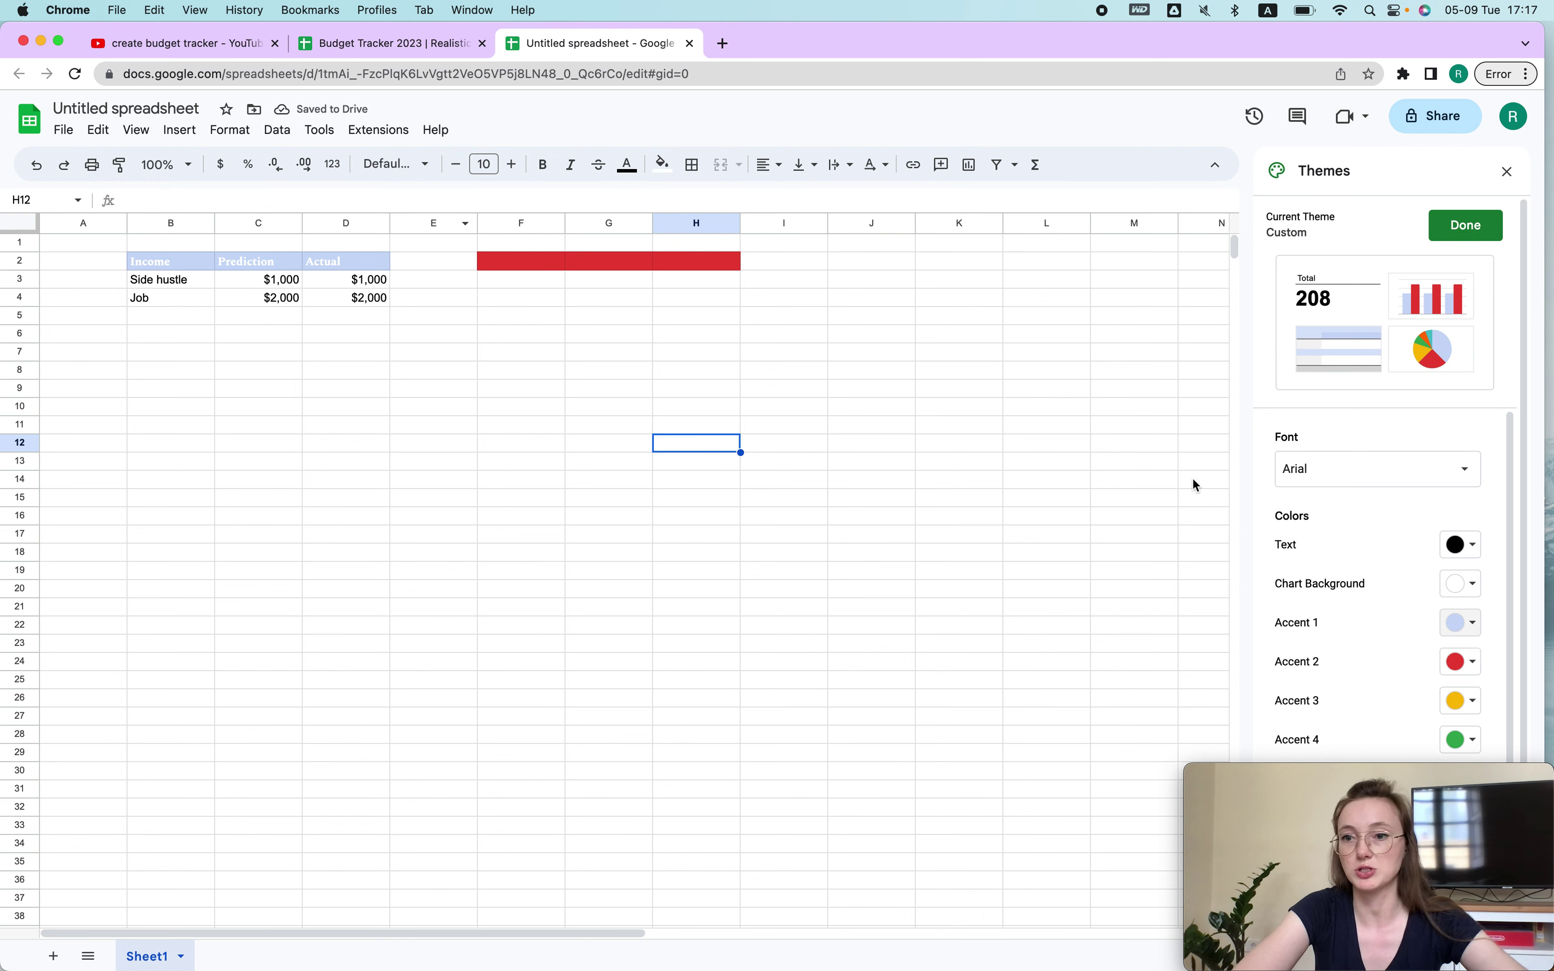
pyautogui.click(1464, 662)
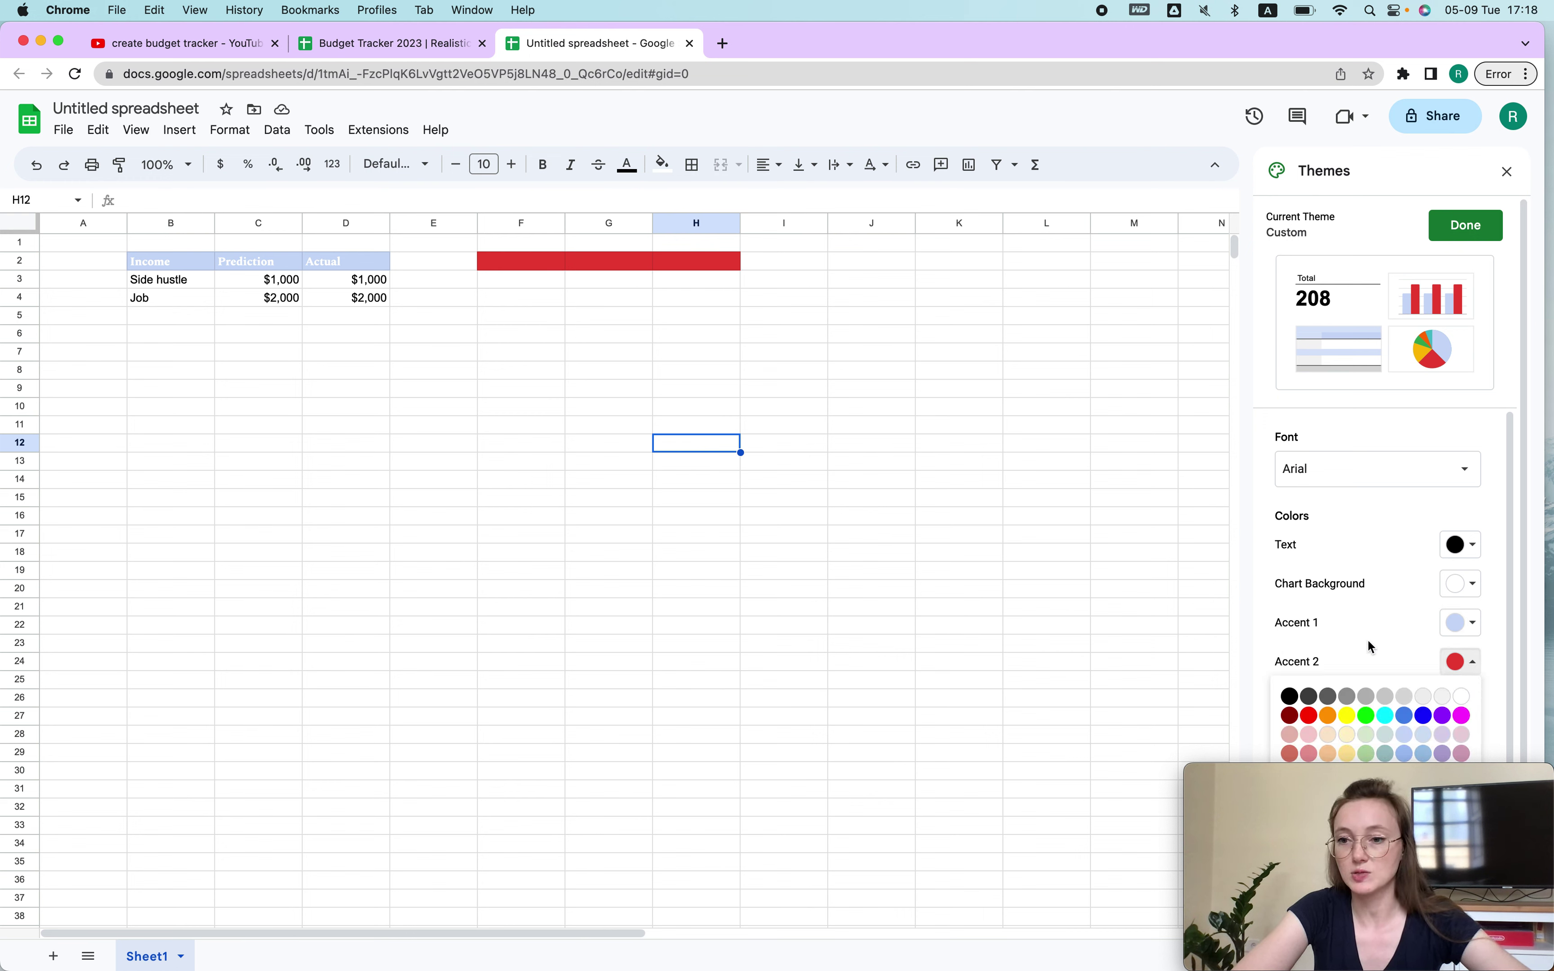
pyautogui.click(1443, 734)
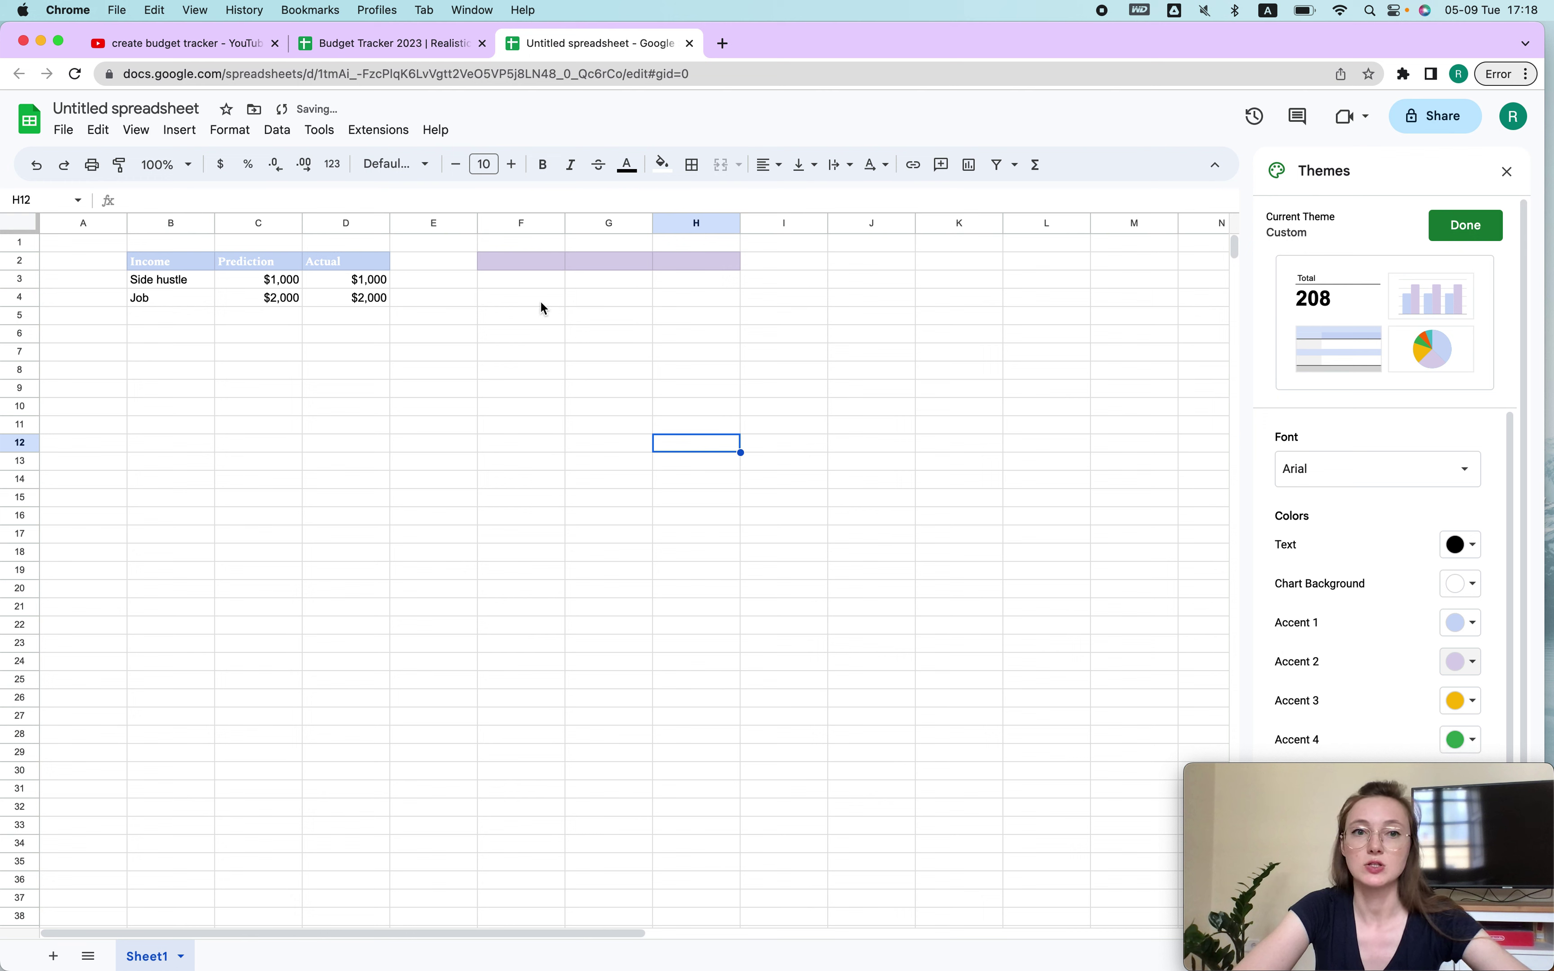
pyautogui.click(306, 351)
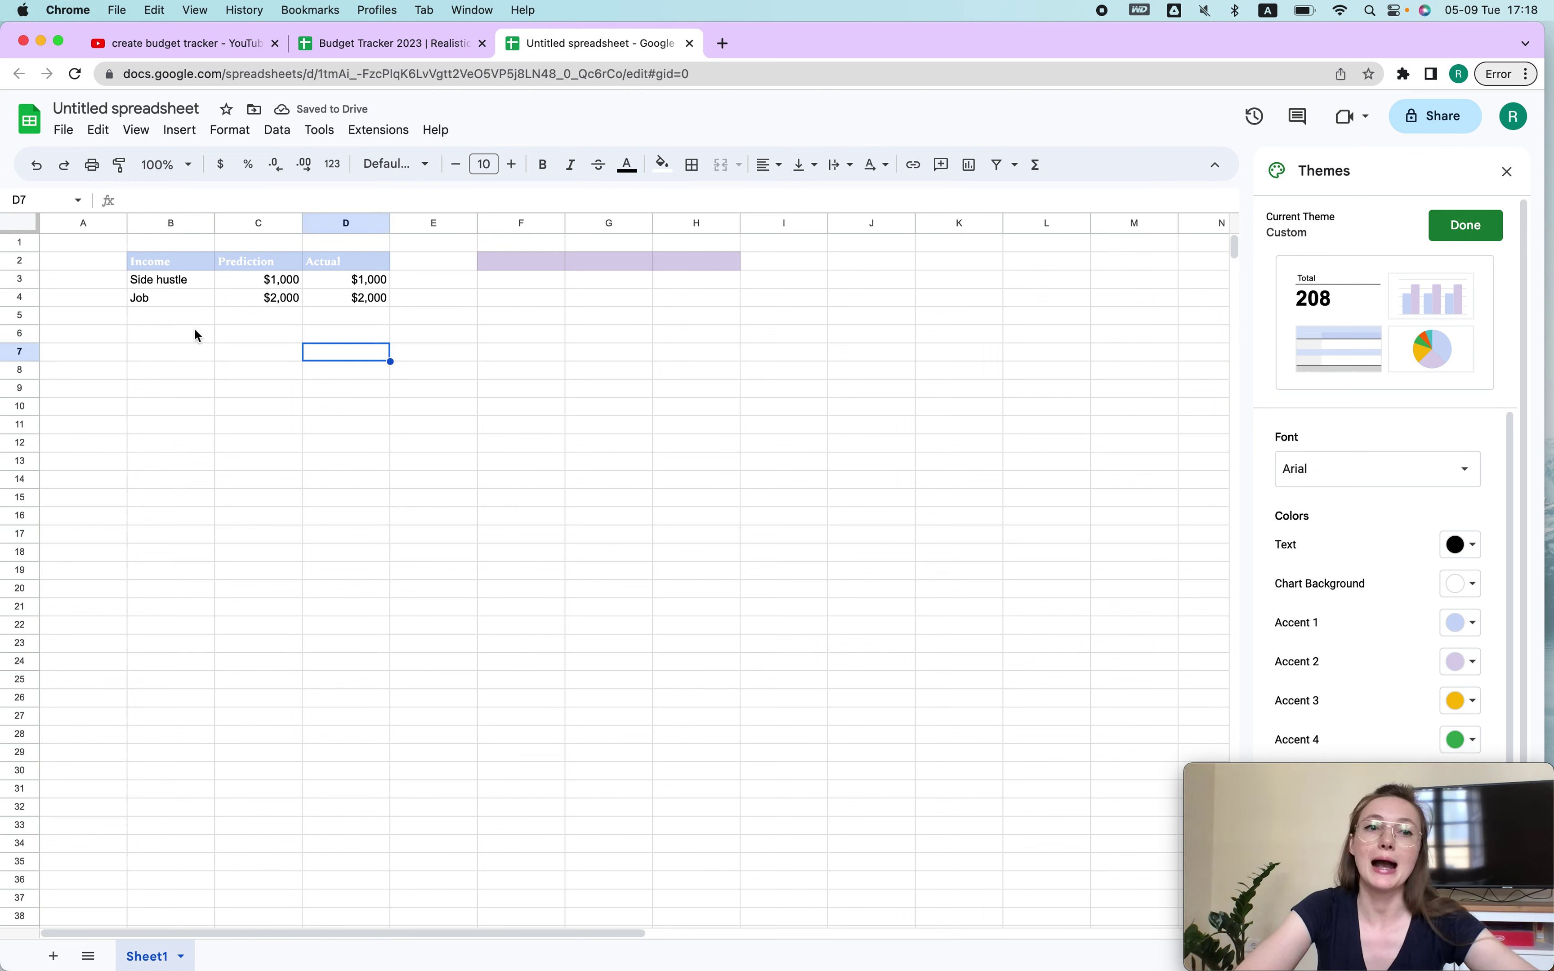
pyautogui.moveTo(197, 335); pyautogui.dragTo(456, 431)
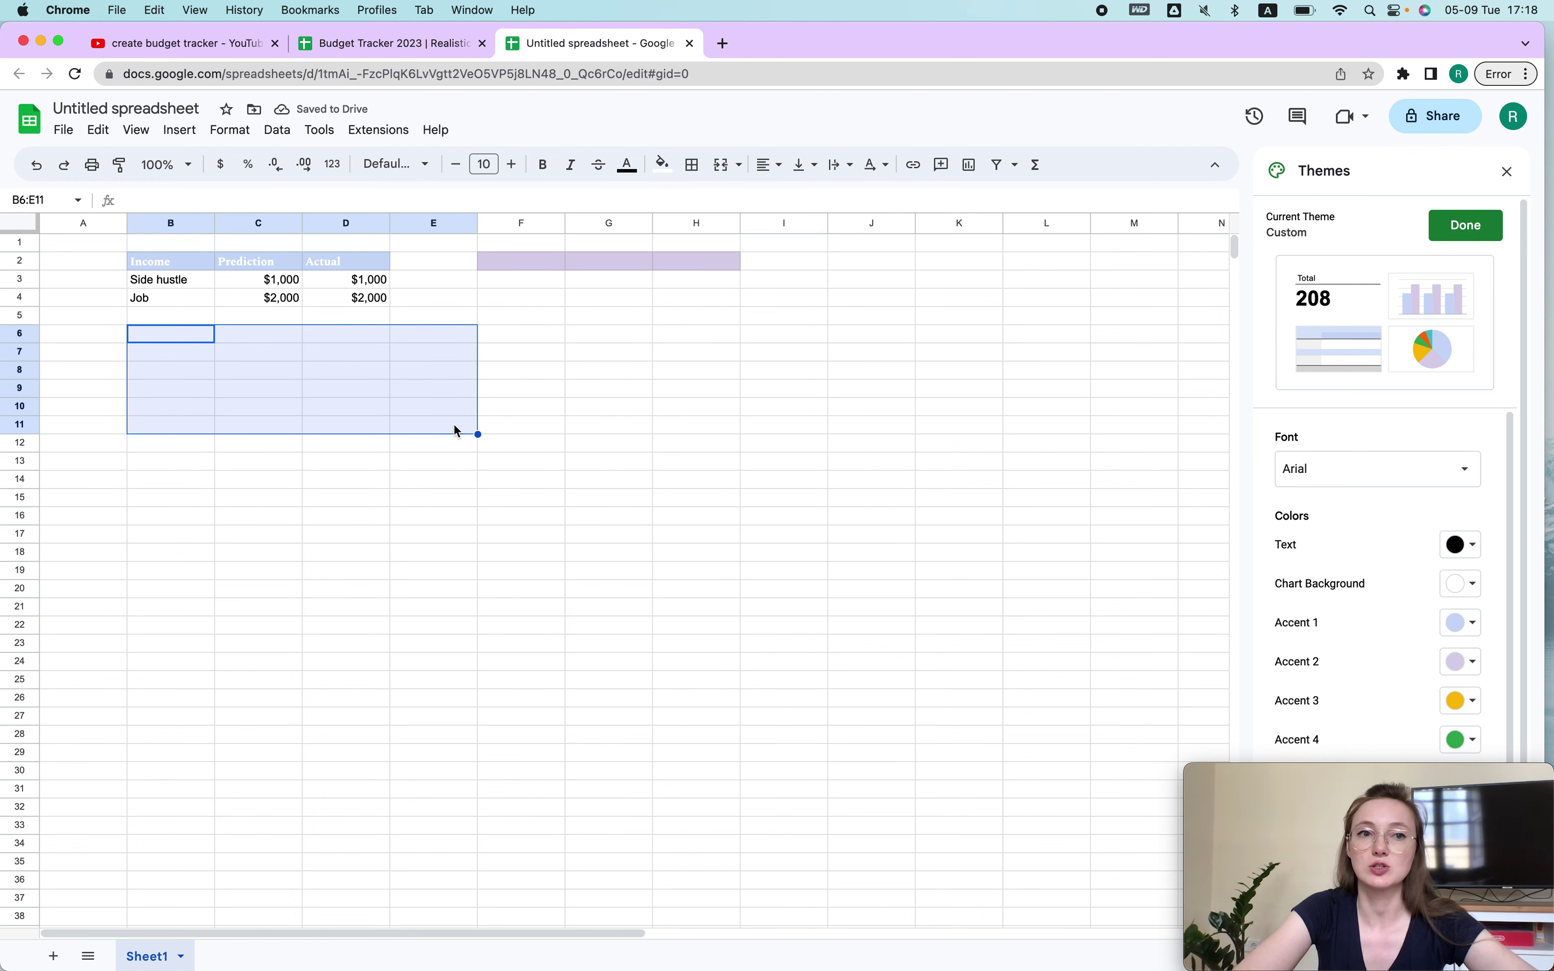
# Hide the gridlines on the sheet.
pyautogui.click(137, 130)
pyautogui.moveTo(183, 165)
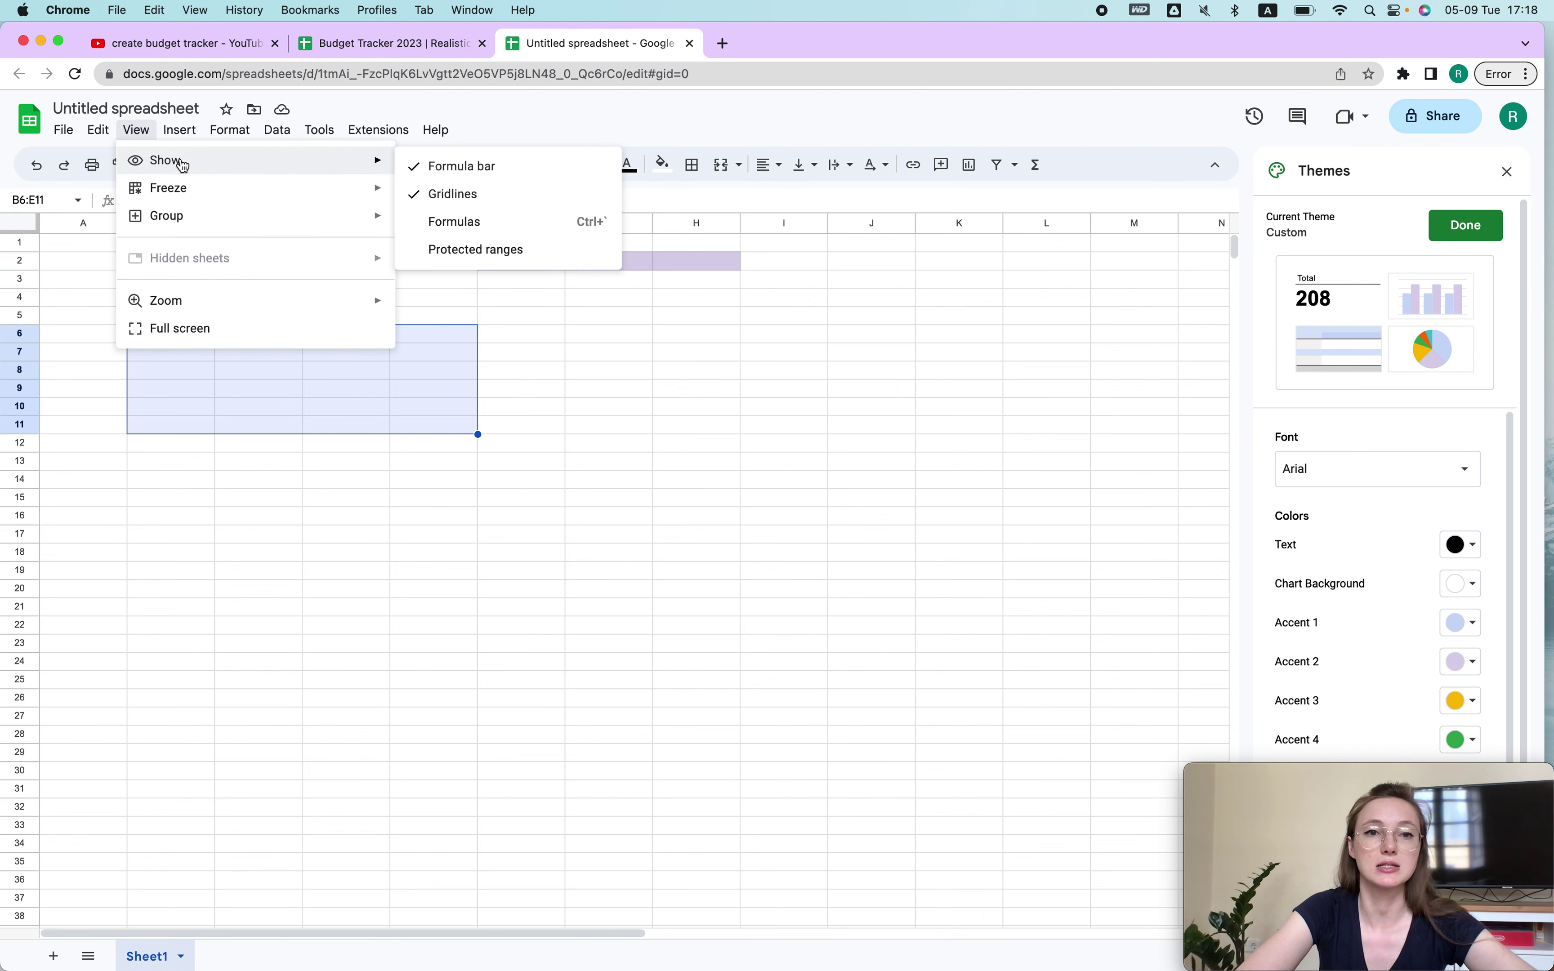
pyautogui.click(522, 194)
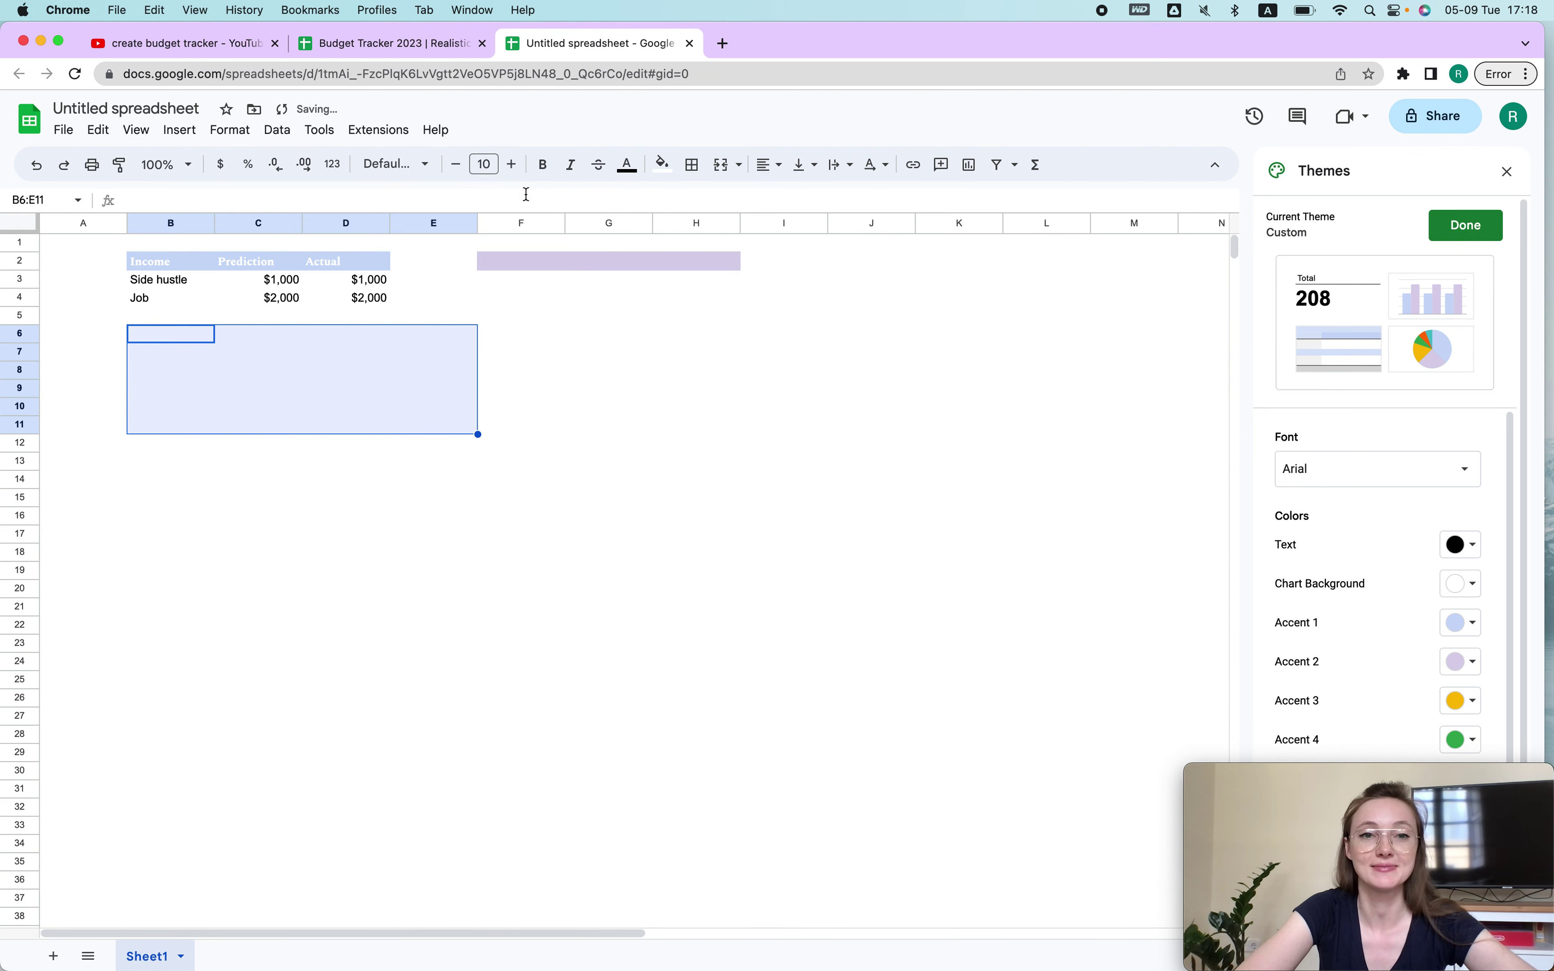
pyautogui.click(434, 607)
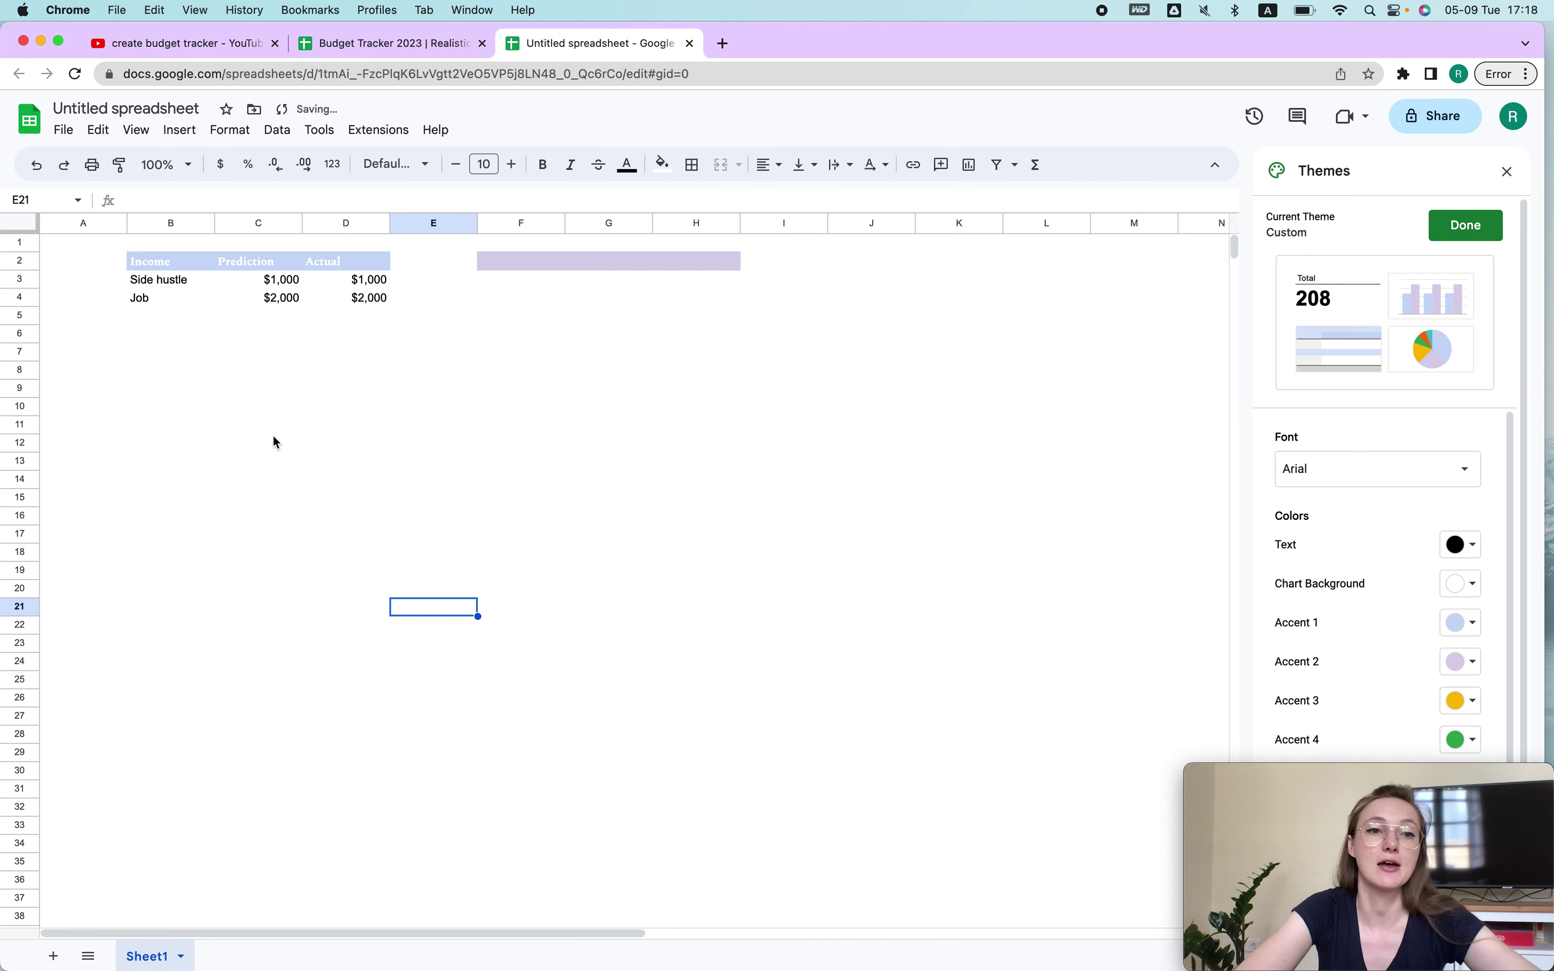
# Make rows 3 to 6 about three times their default height.
pyautogui.moveTo(17, 278); pyautogui.dragTo(19, 500)
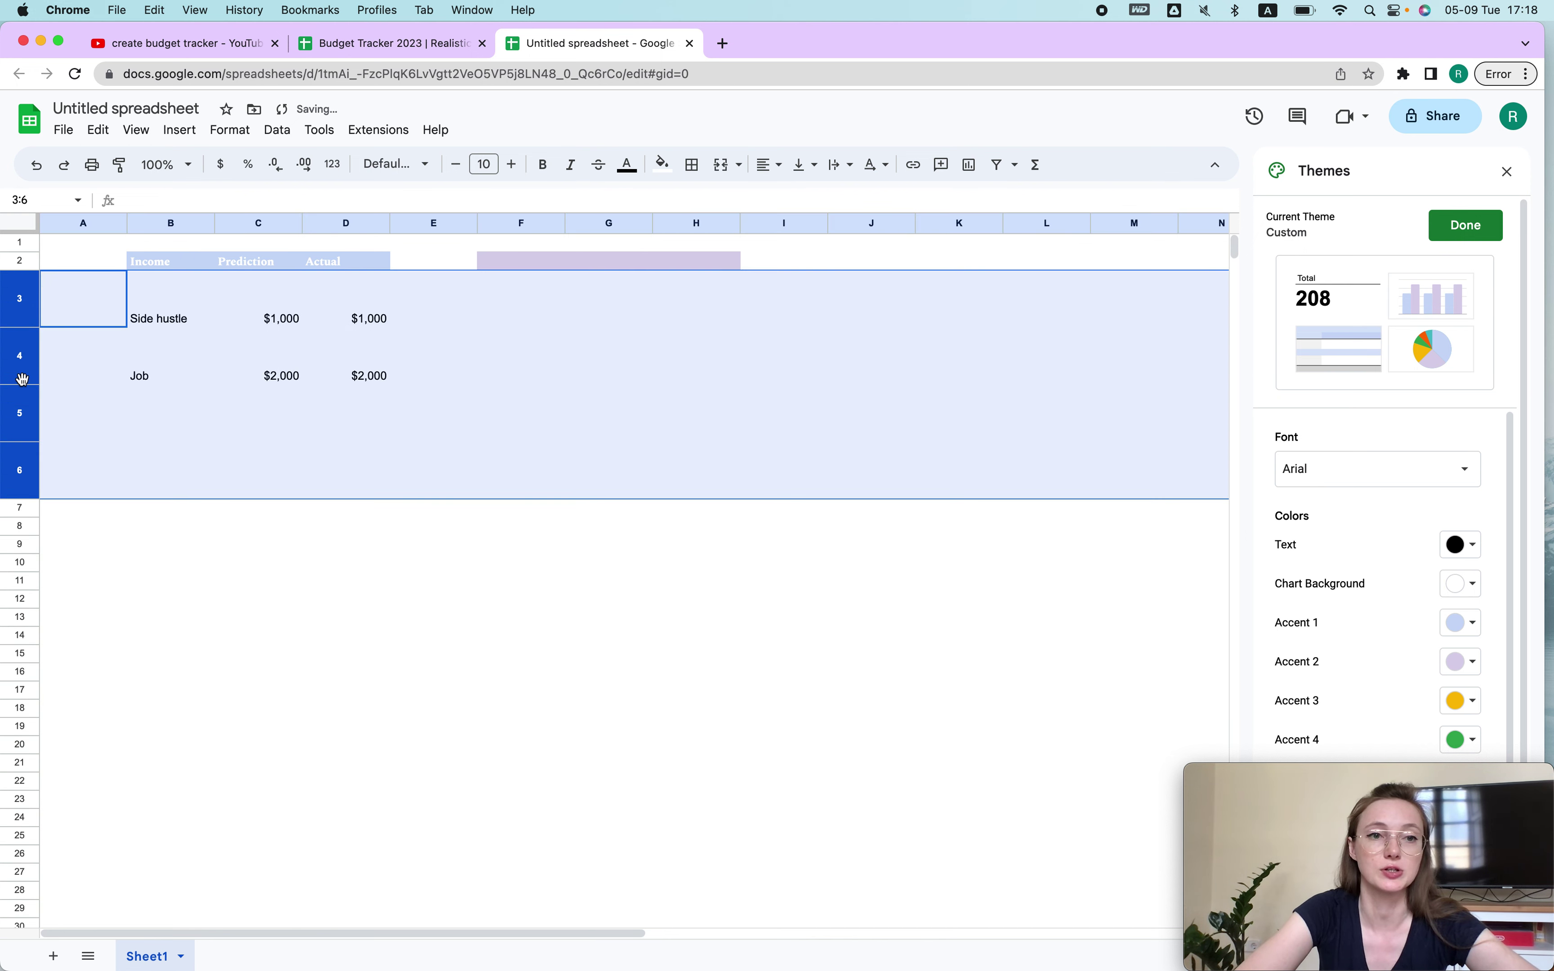
pyautogui.click(460, 655)
# Apply inner borders to the Income table body, cells B3:D15.
pyautogui.moveTo(169, 305); pyautogui.dragTo(350, 654)
pyautogui.click(702, 169)
pyautogui.click(731, 207)
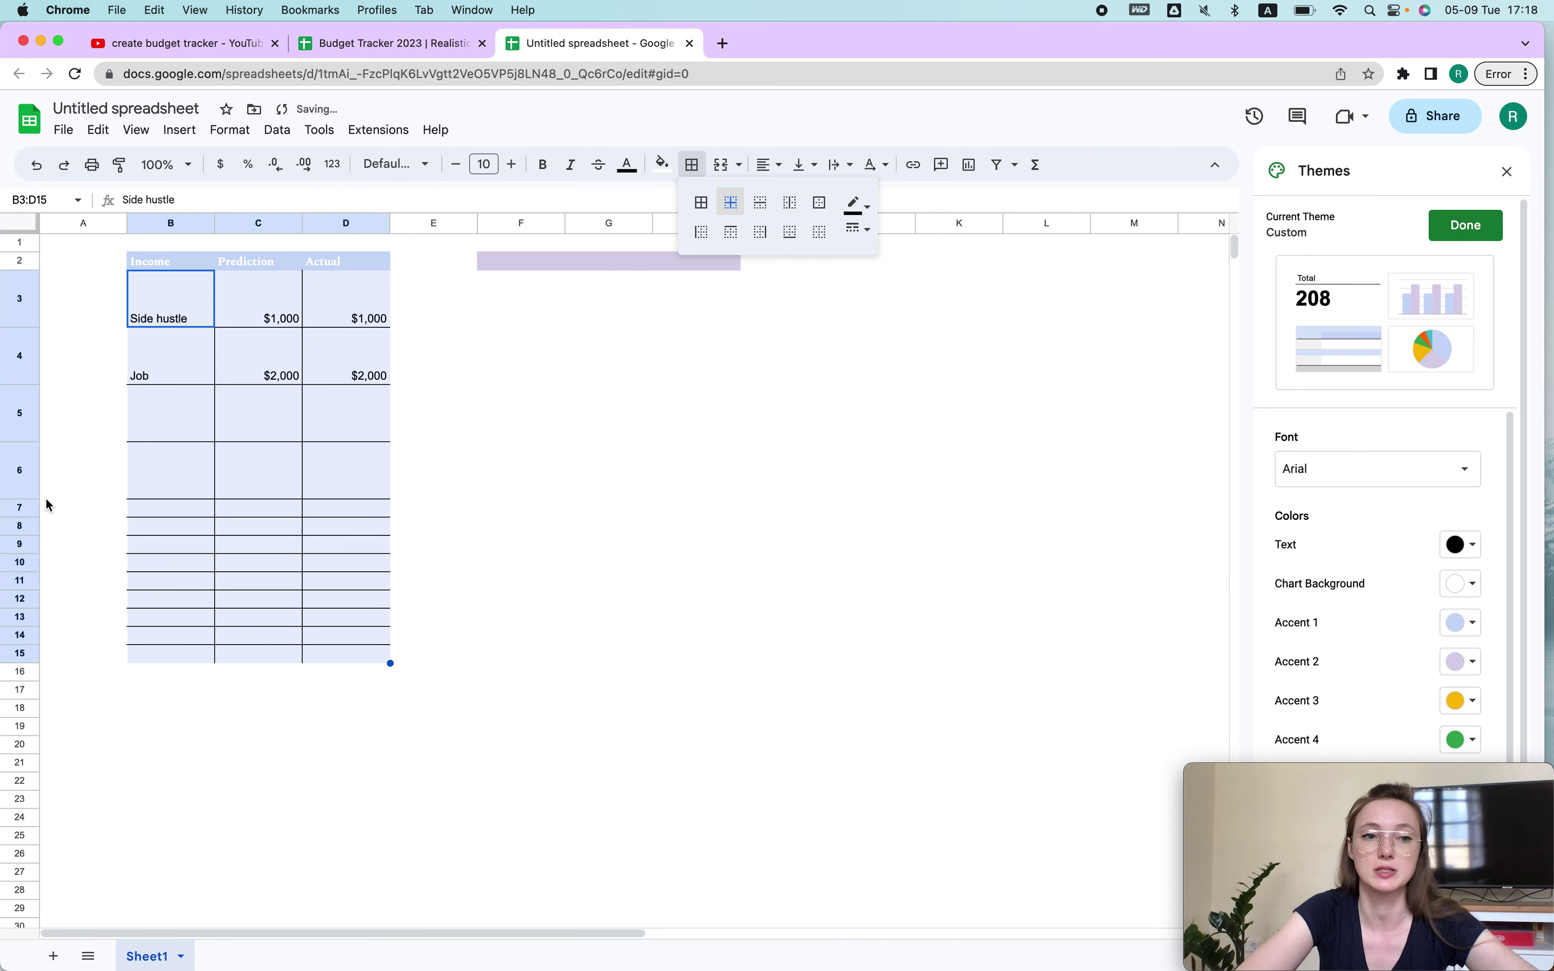
pyautogui.click(106, 474)
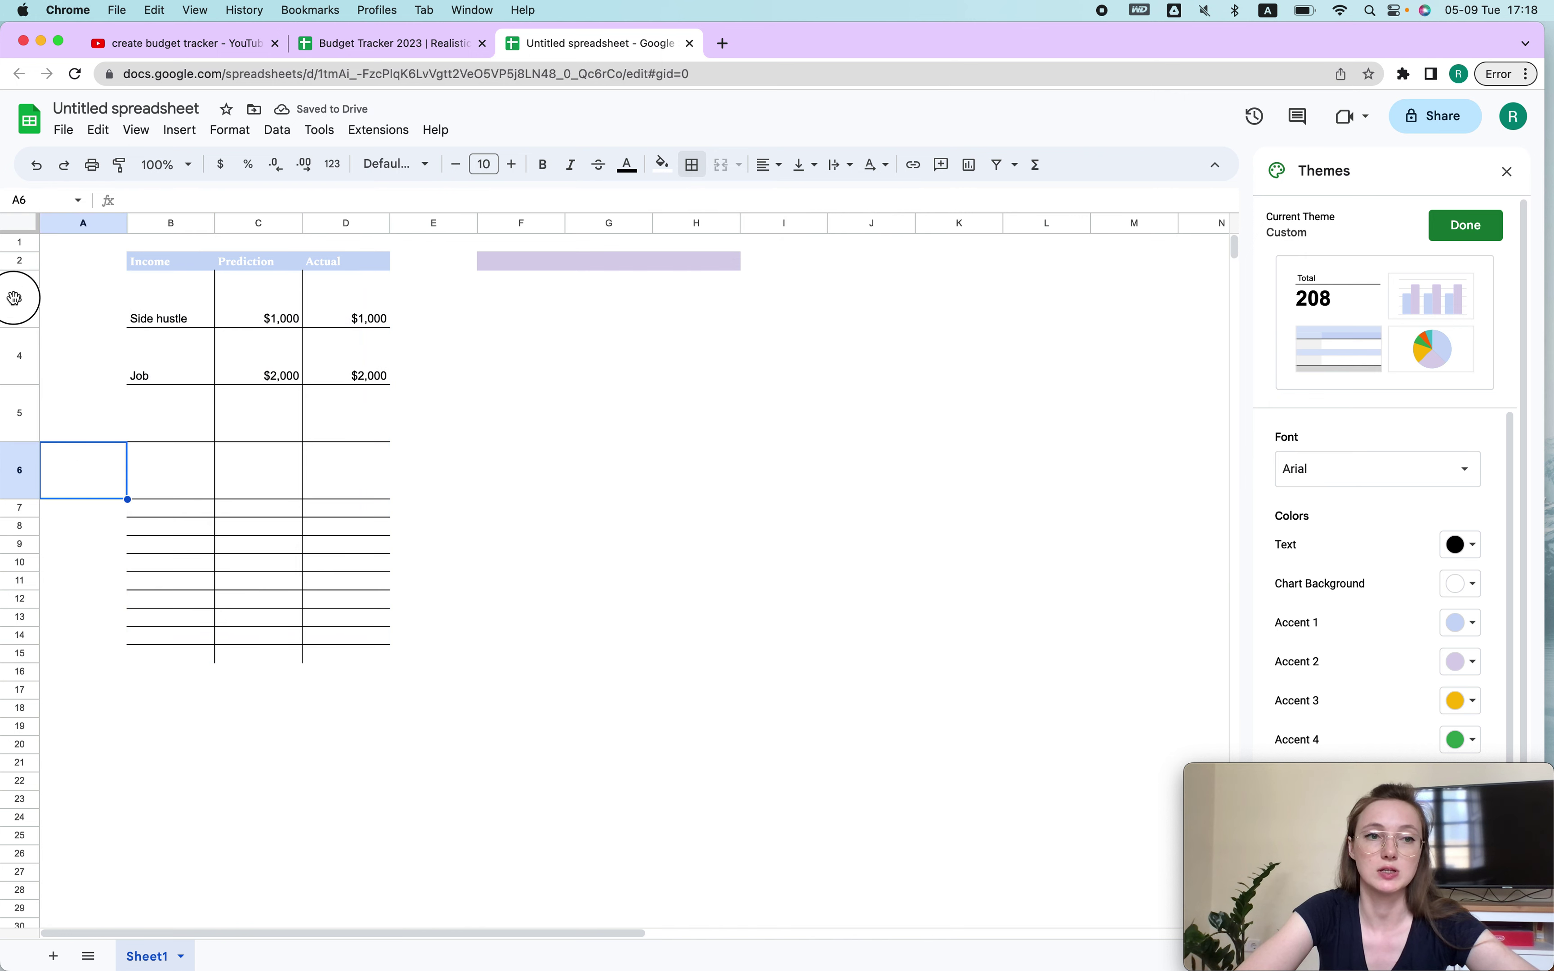
# Resize rows 3 to 14 to one uniform, moderately taller height.
pyautogui.moveTo(16, 298); pyautogui.dragTo(24, 638)
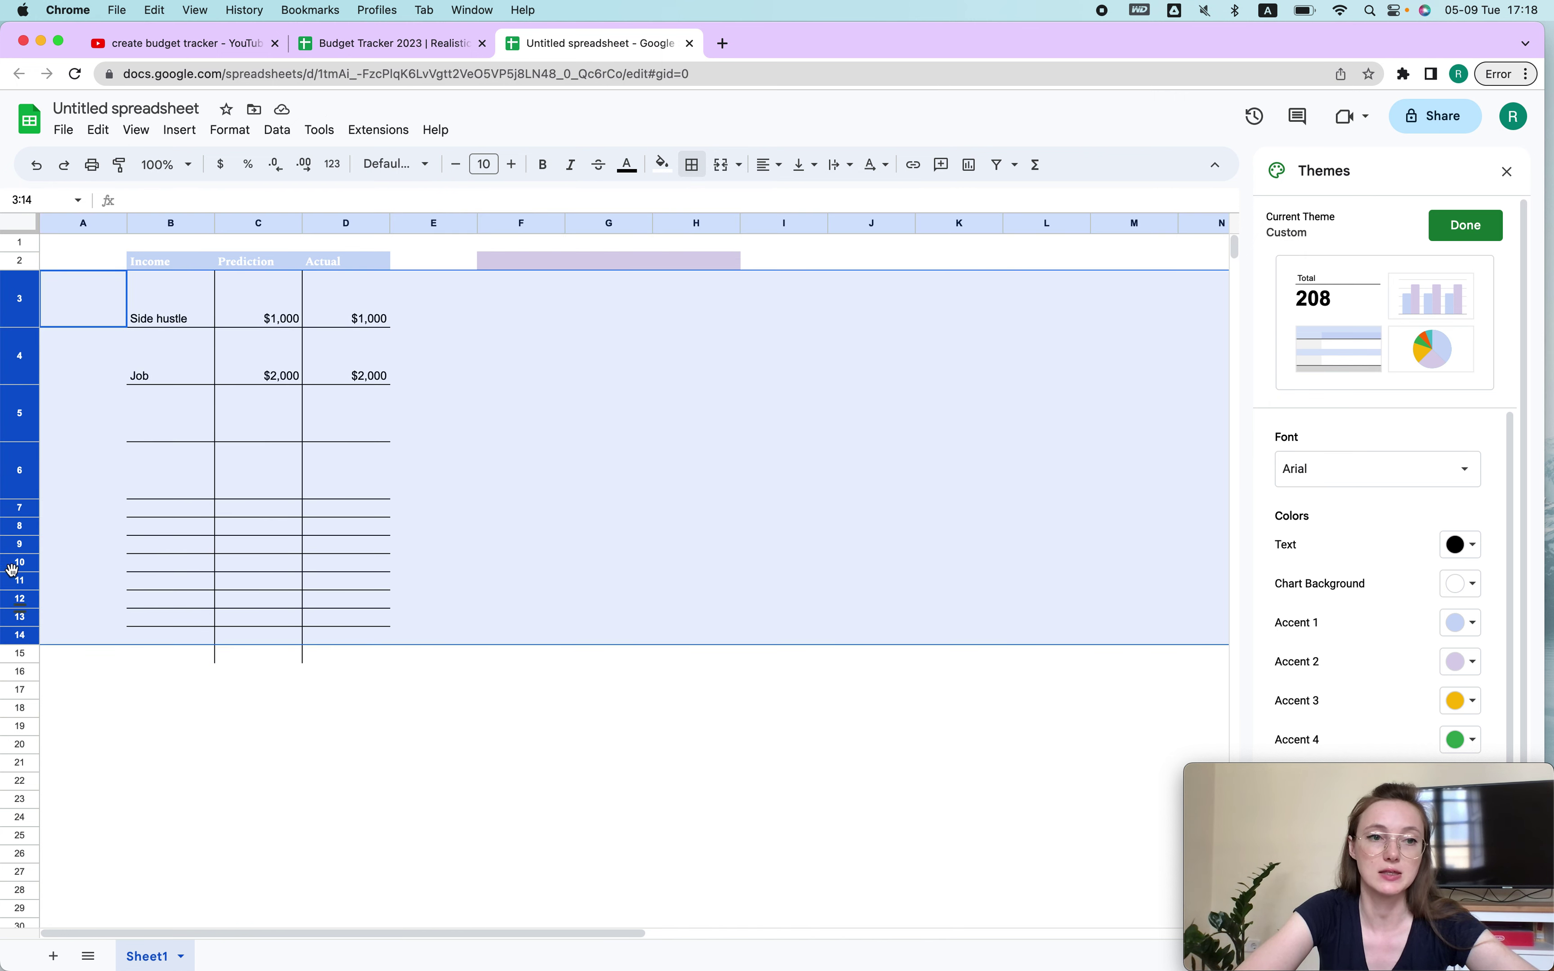
pyautogui.moveTo(16, 498); pyautogui.dragTo(18, 468)
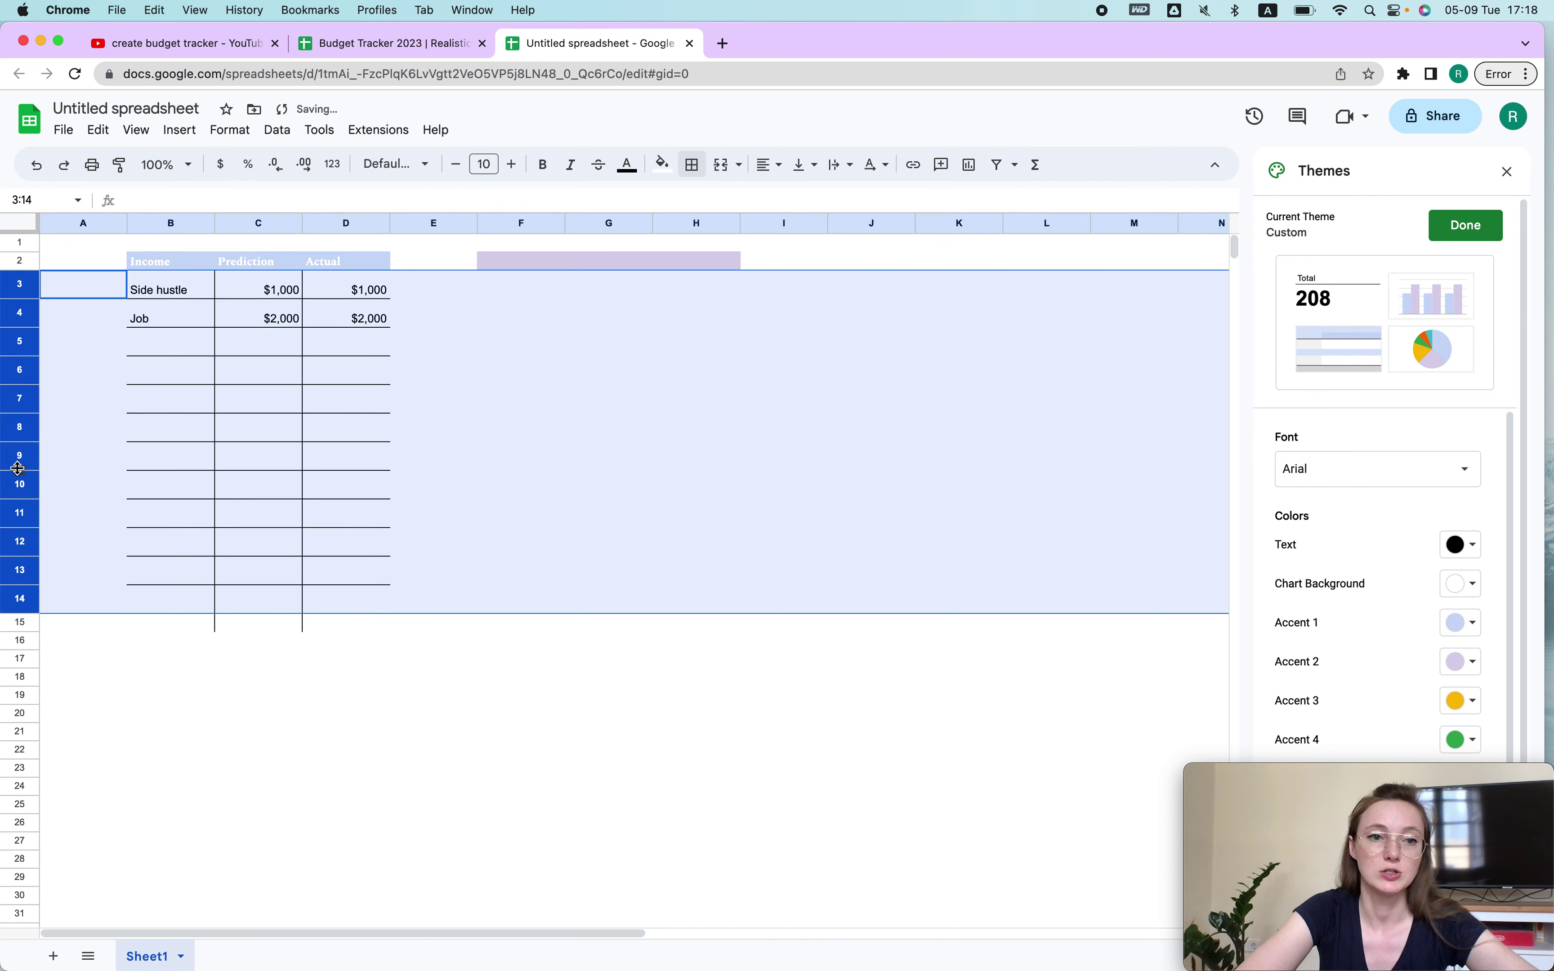
pyautogui.click(534, 368)
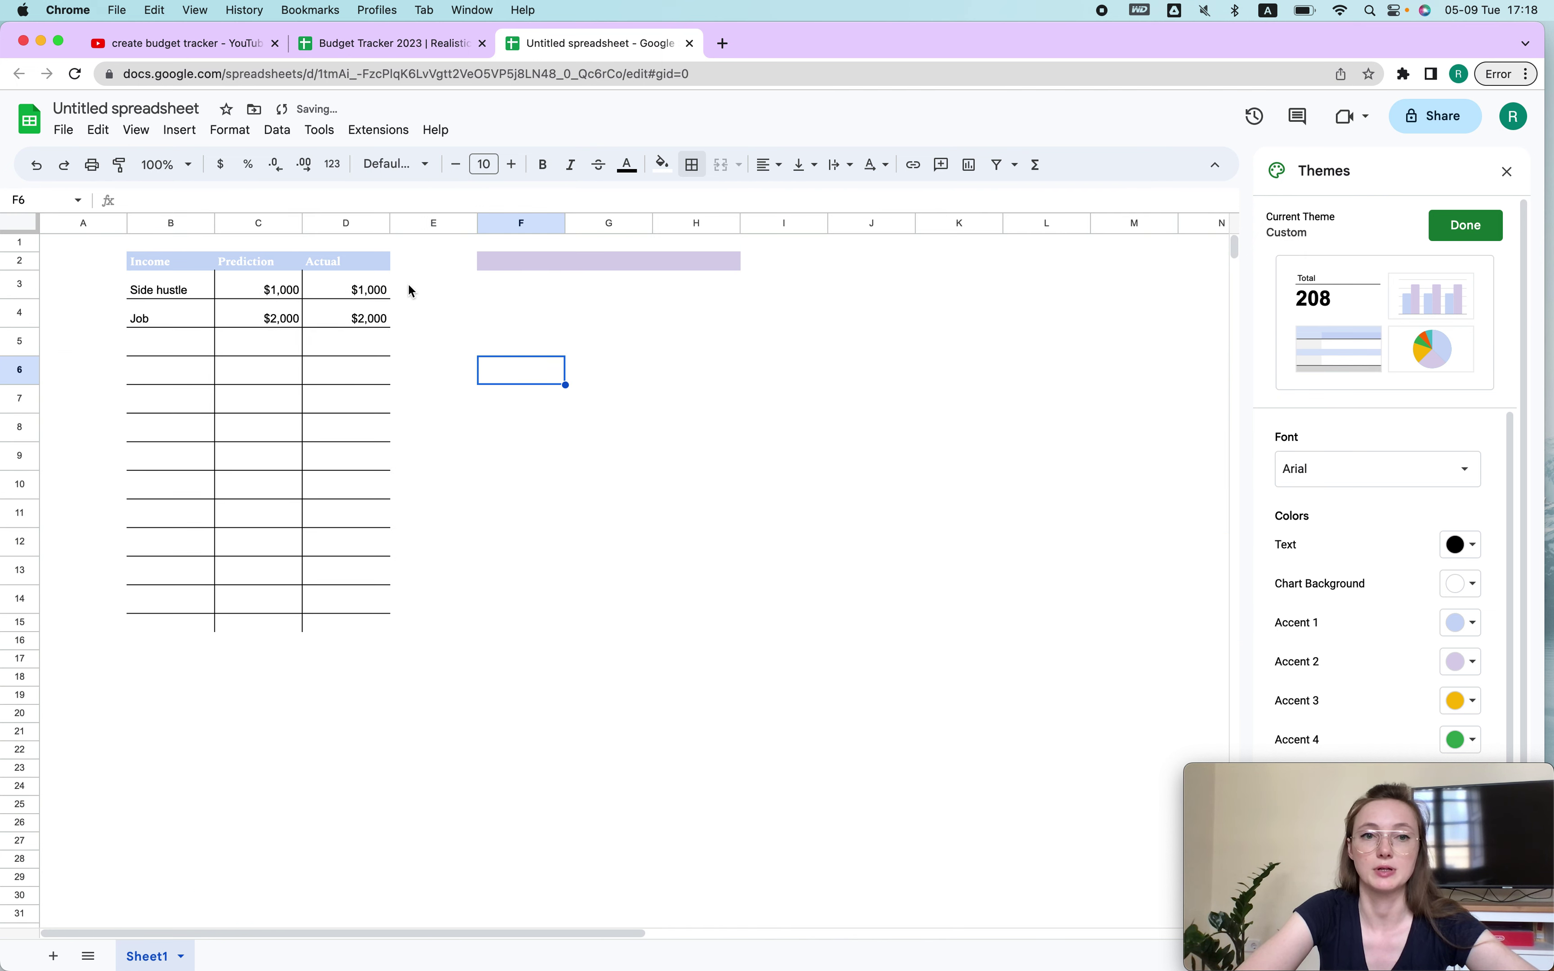
# Apply only horizontal and vertical inner borders to cells F3:H15 under the purple header band.
pyautogui.moveTo(555, 294); pyautogui.dragTo(679, 632)
pyautogui.click(691, 166)
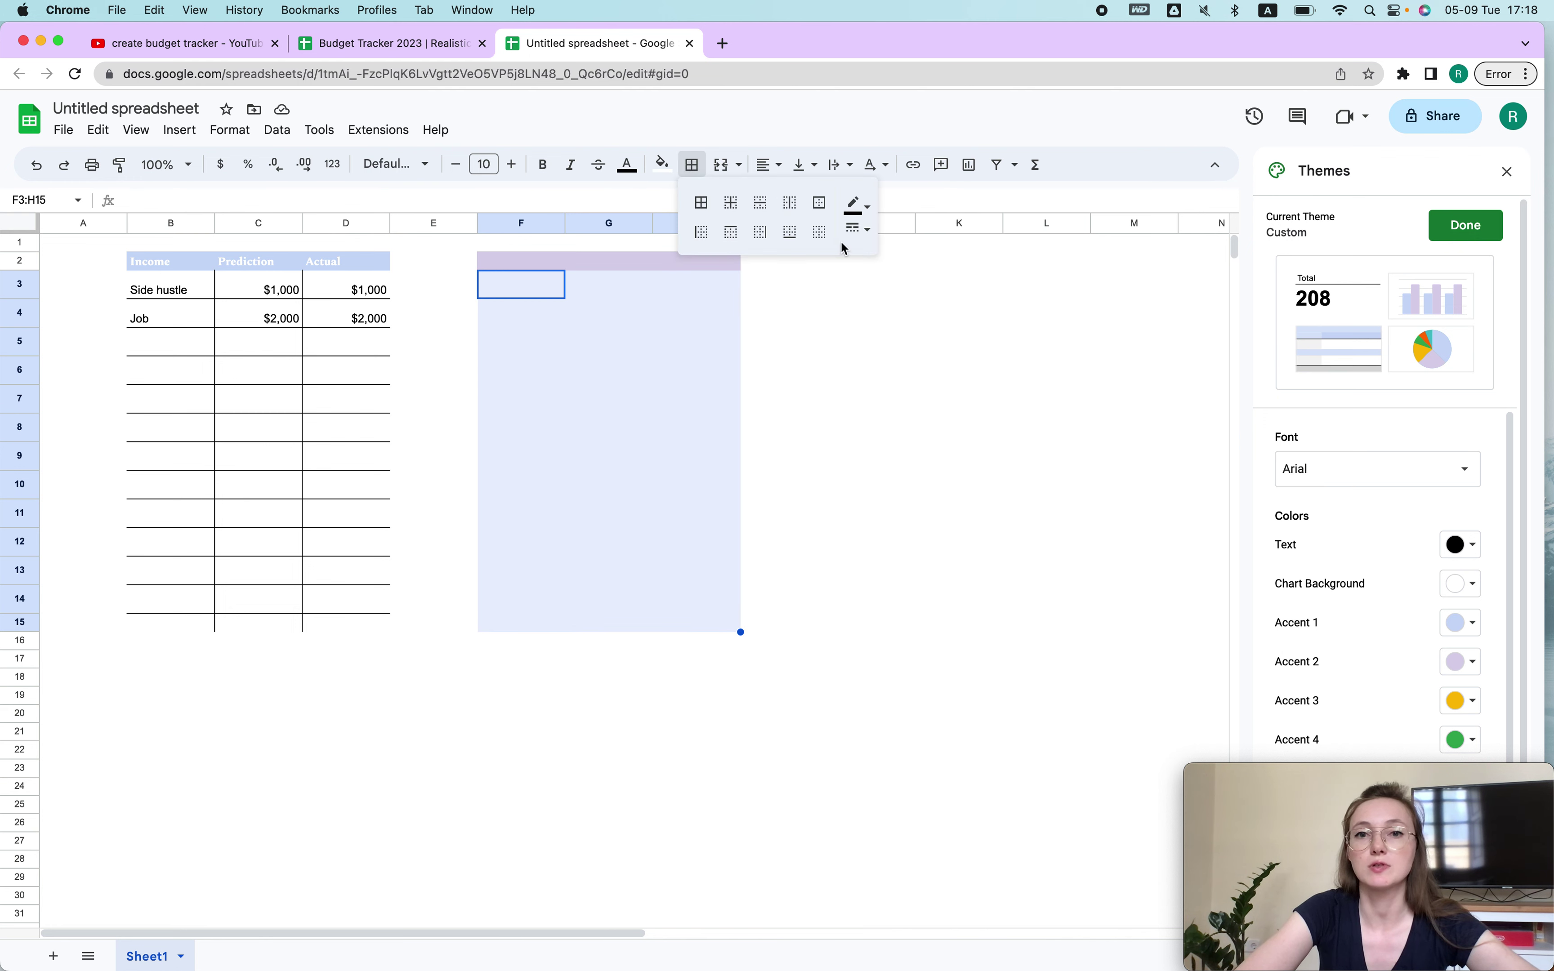
pyautogui.click(762, 231)
pyautogui.click(791, 231)
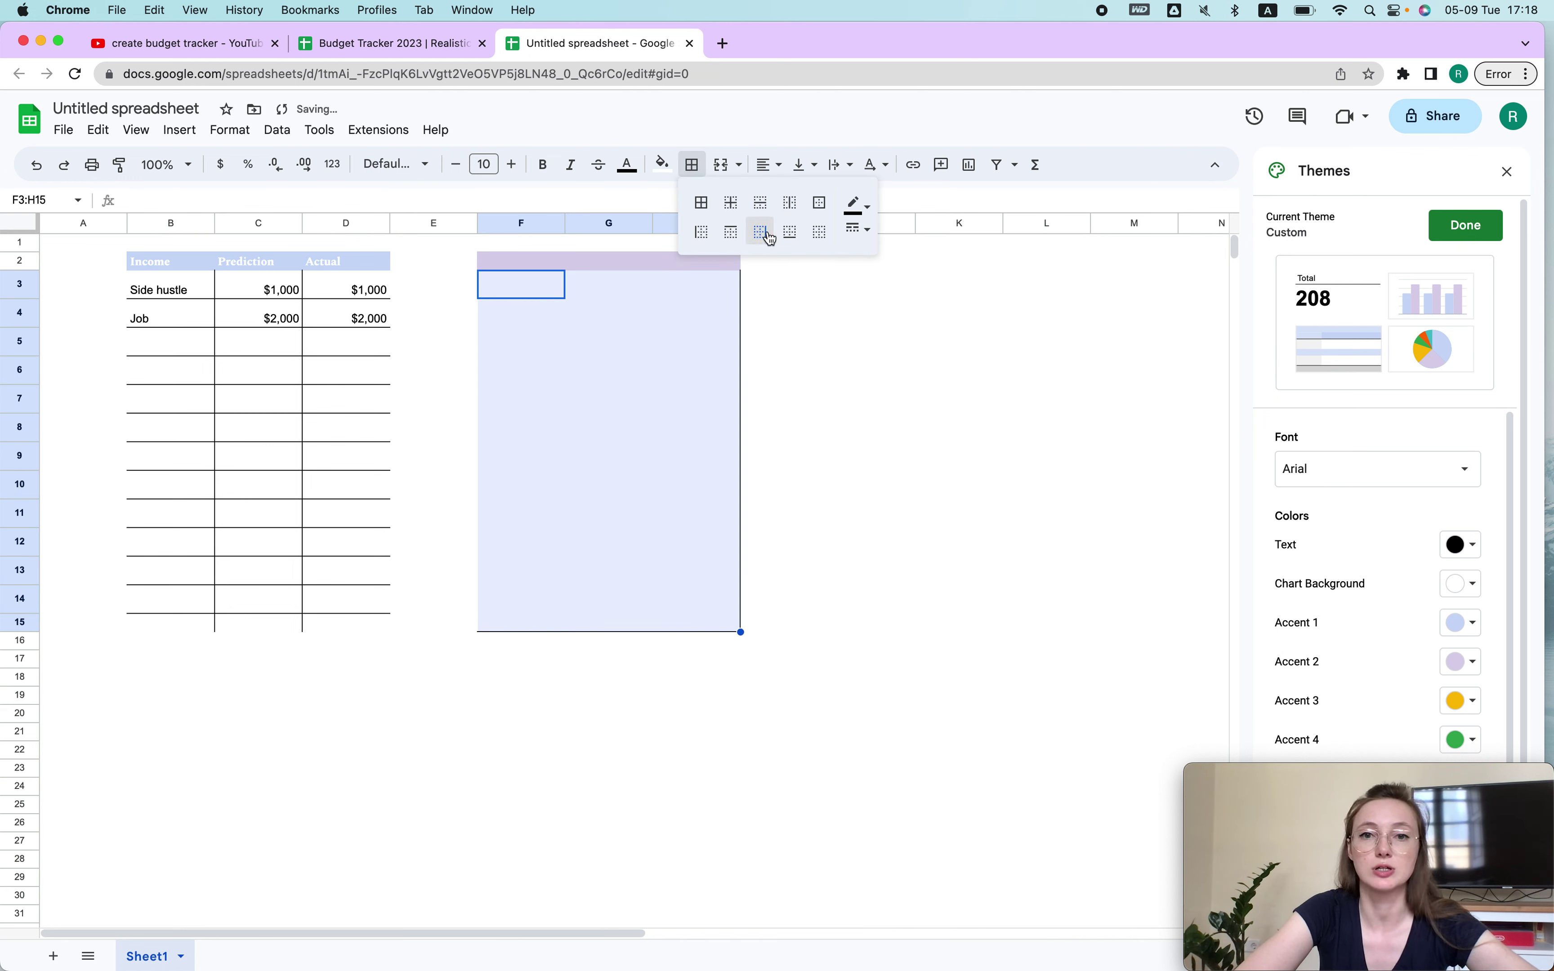
pyautogui.click(820, 231)
pyautogui.click(762, 204)
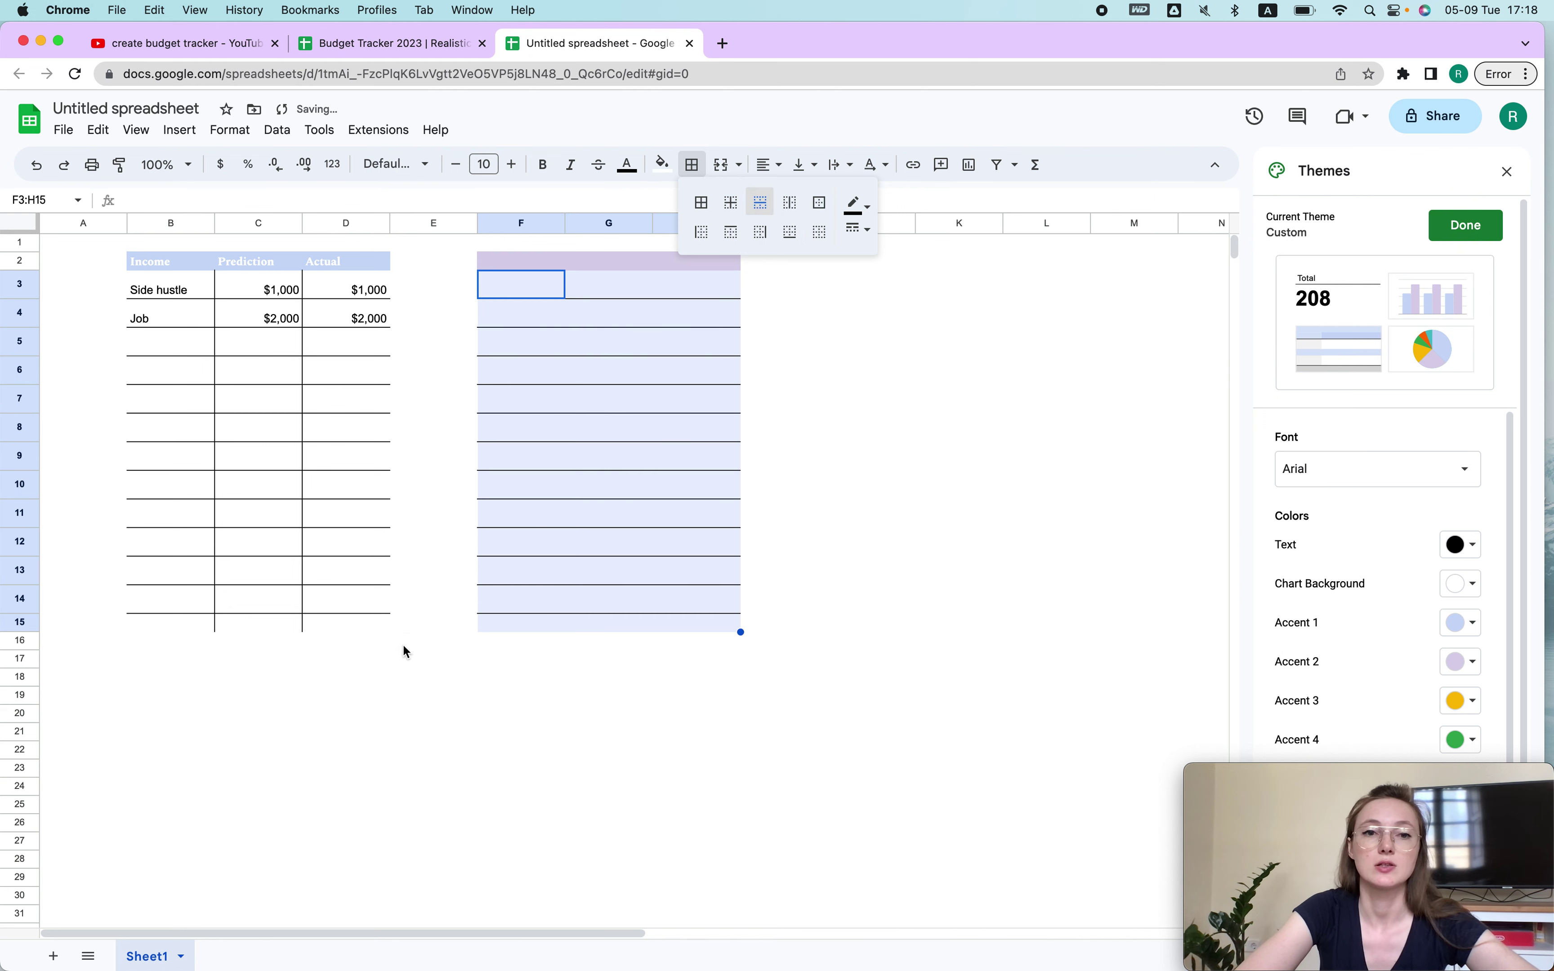
pyautogui.click(790, 203)
# Fill the table body F3:H15 with the lightest gray.
pyautogui.click(662, 165)
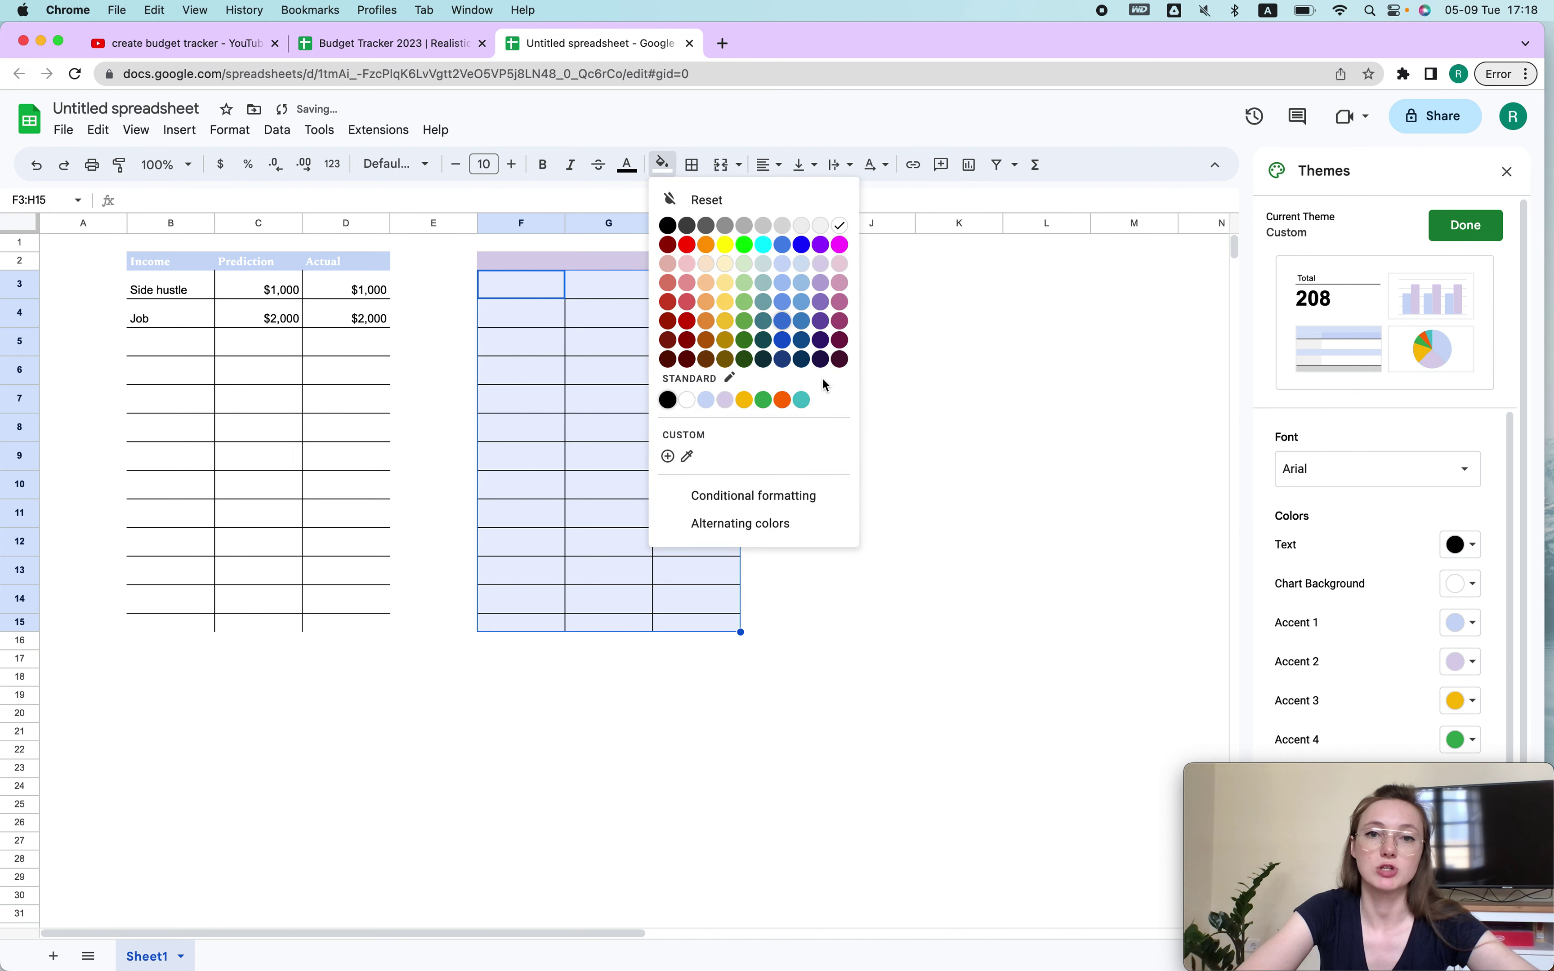
pyautogui.click(821, 225)
pyautogui.click(902, 417)
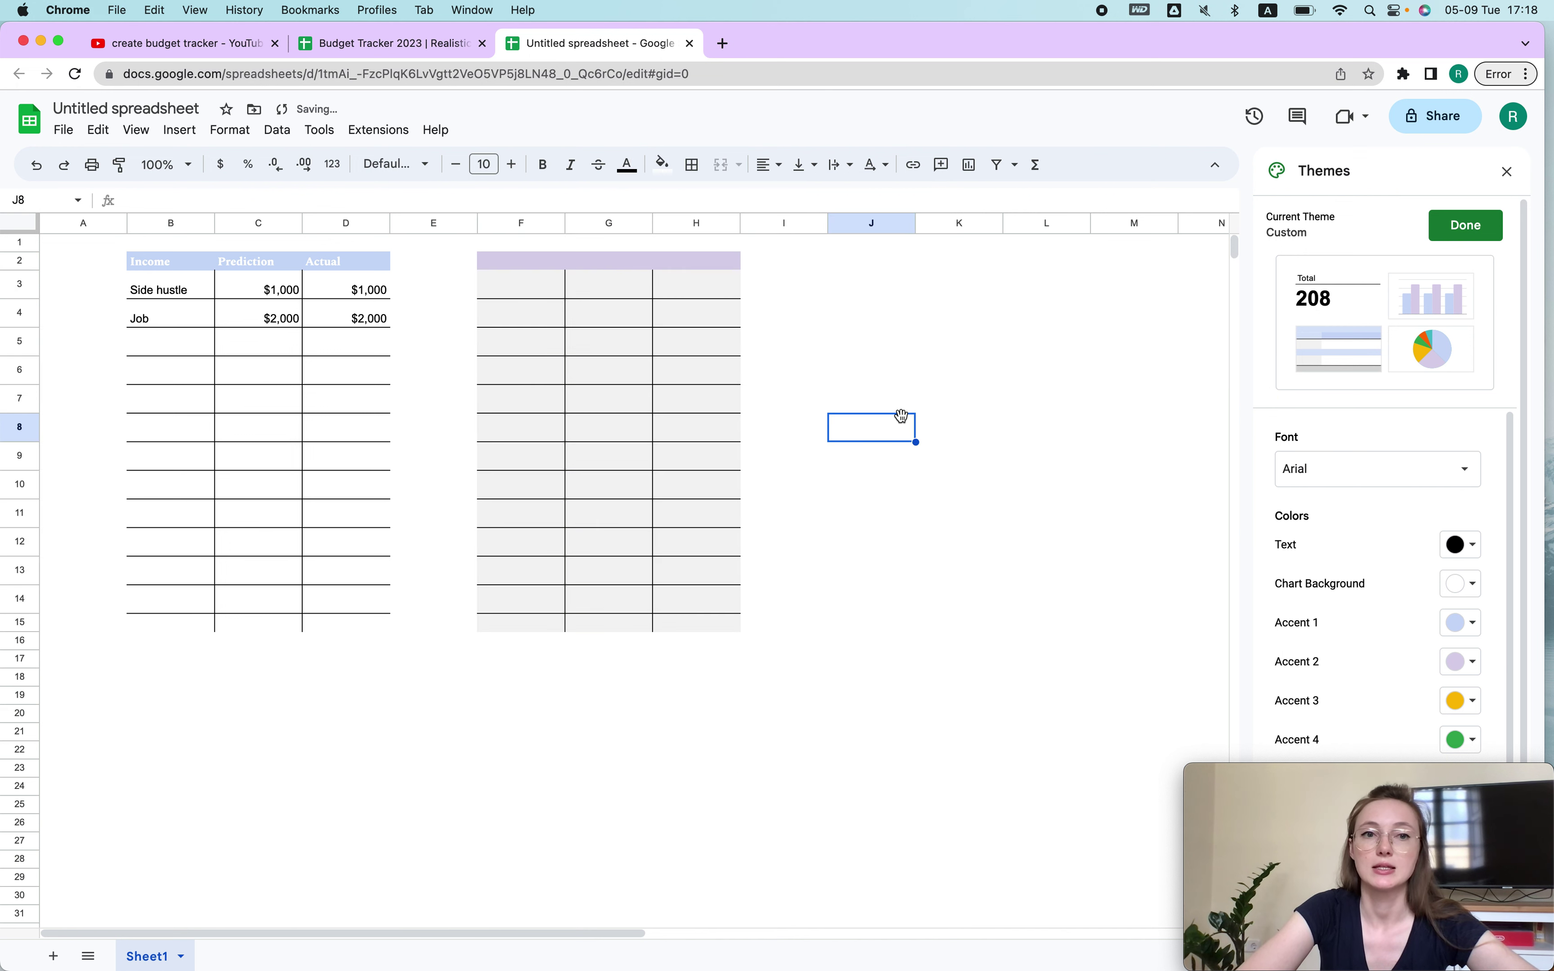
# Enter the heading Expenses in cell F2 of the purple header band.
pyautogui.click(495, 257)
pyautogui.write('Expenses')
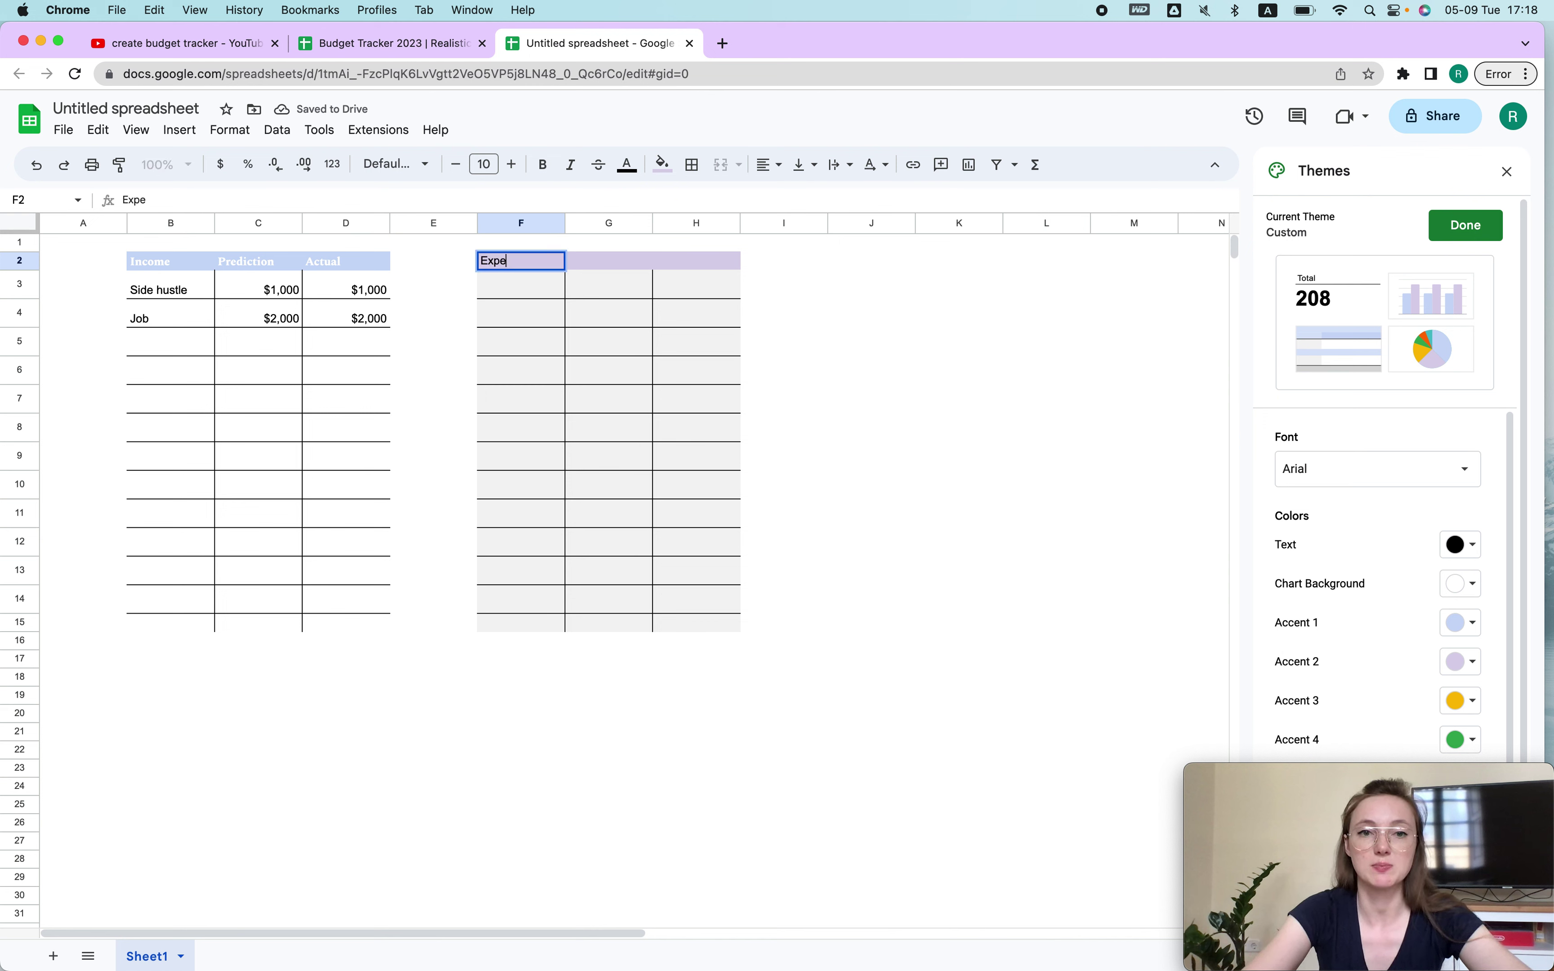
pyautogui.click(572, 447)
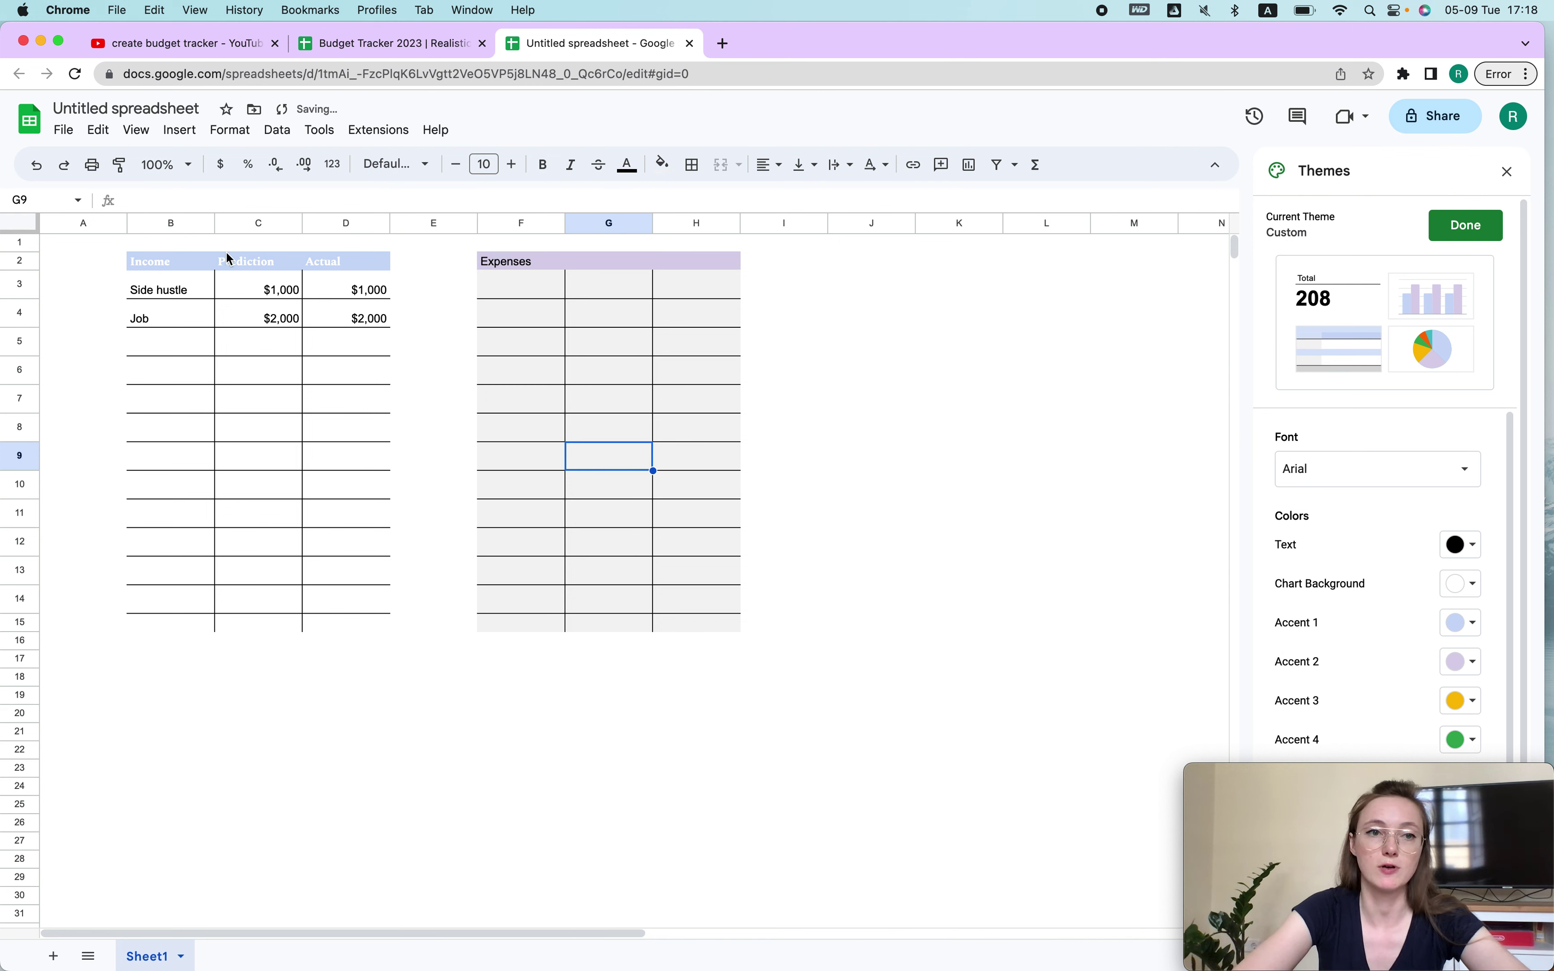
# Copy the Income header's formatting to the Expenses header in F2 and fill that cell with light purple.
pyautogui.click(191, 260)
pyautogui.click(120, 164)
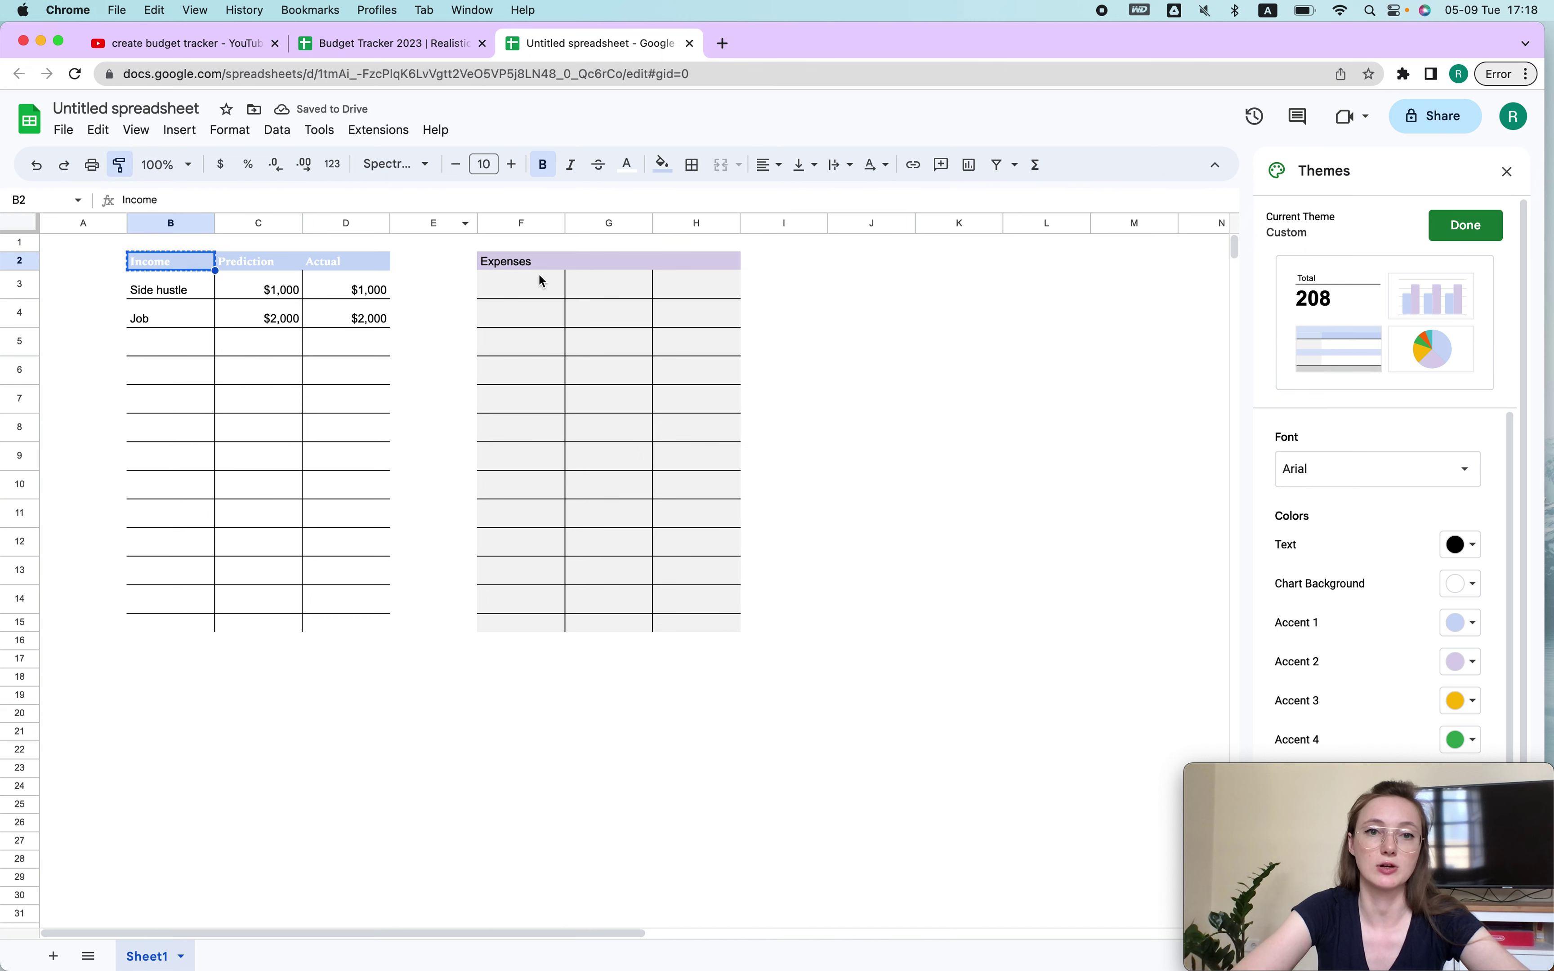
pyautogui.click(519, 260)
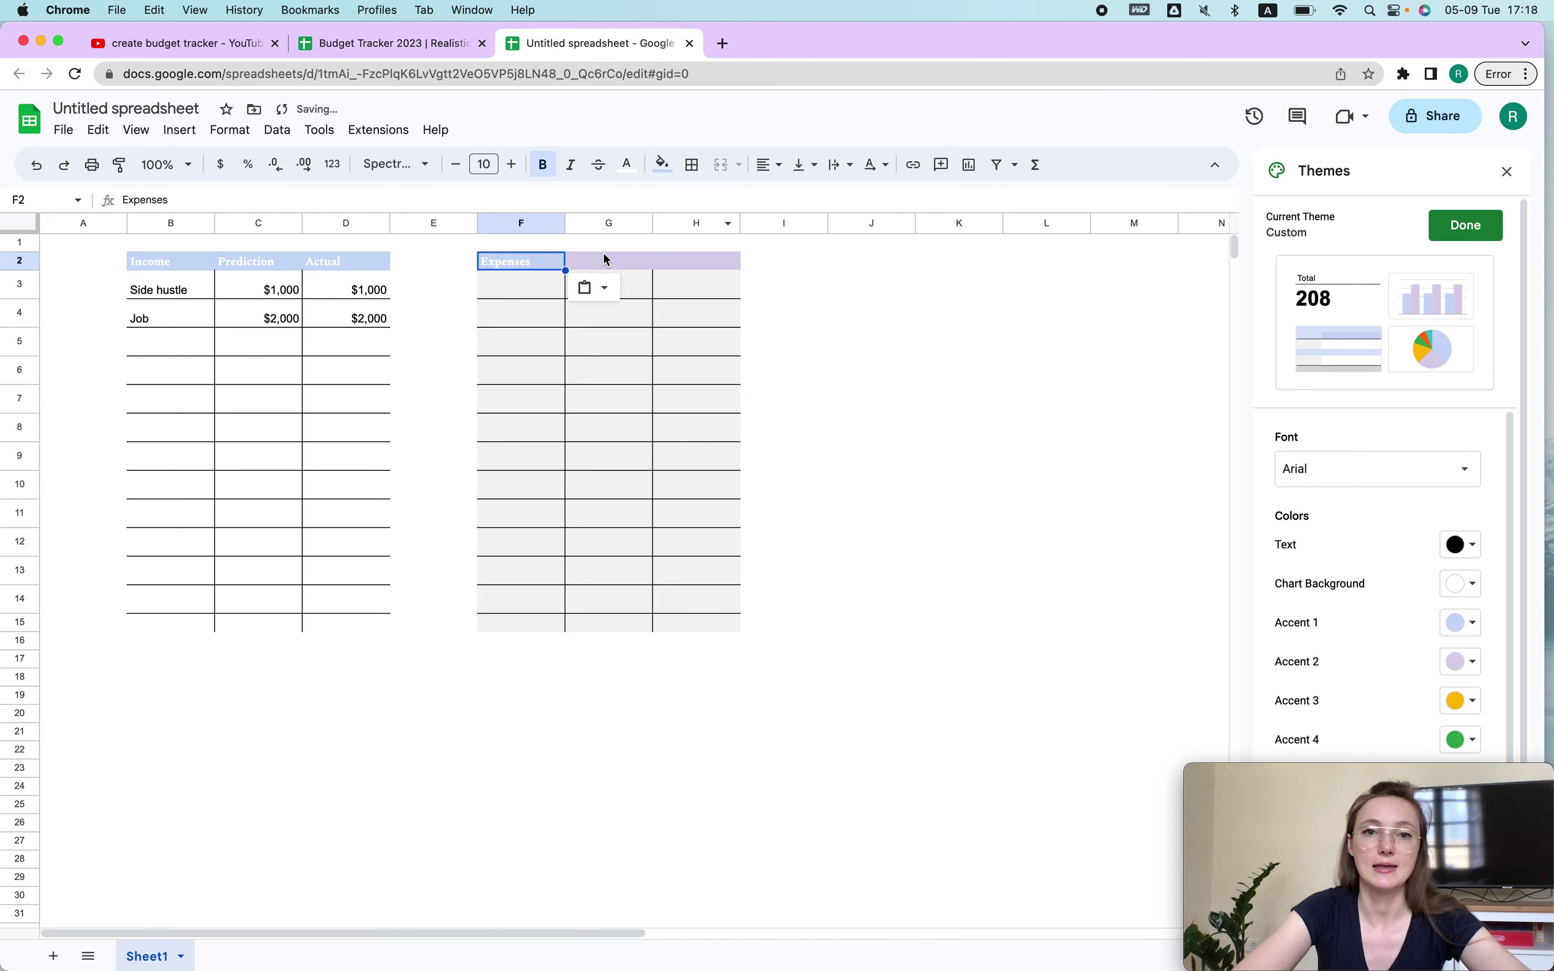
pyautogui.click(663, 165)
pyautogui.click(805, 260)
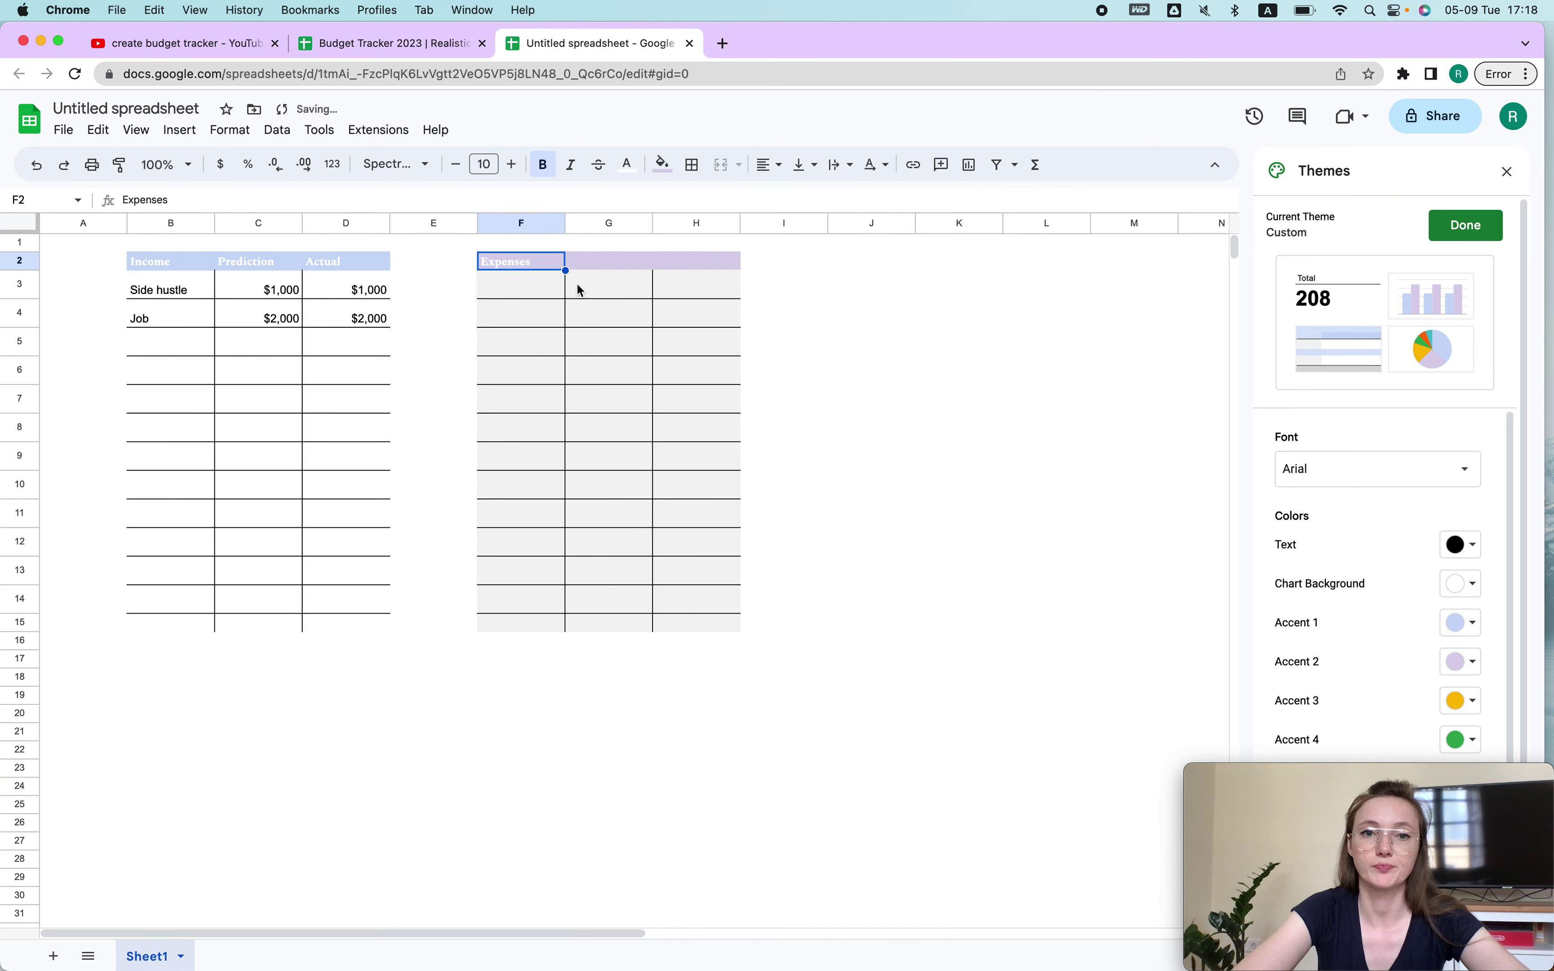
# Extend the Expenses header across G2:H2 and replace the text in G2 with Prediction, copied from the Income table.
pyautogui.moveTo(566, 269); pyautogui.dragTo(697, 267)
pyautogui.click(593, 260)
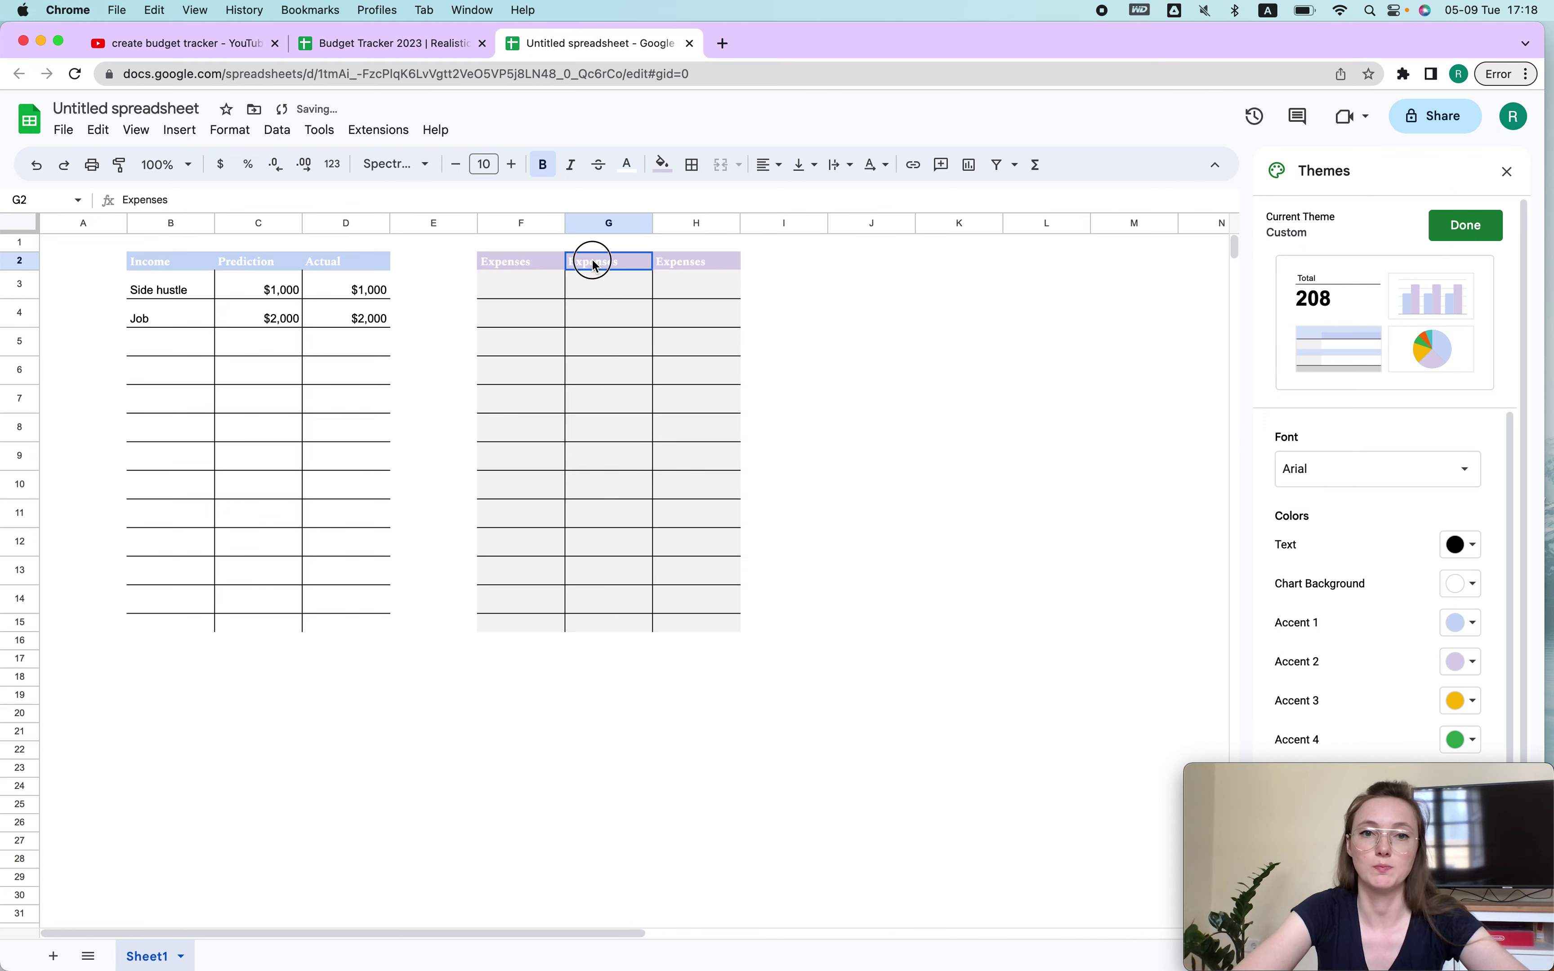
pyautogui.moveTo(270, 267); pyautogui.dragTo(363, 265)
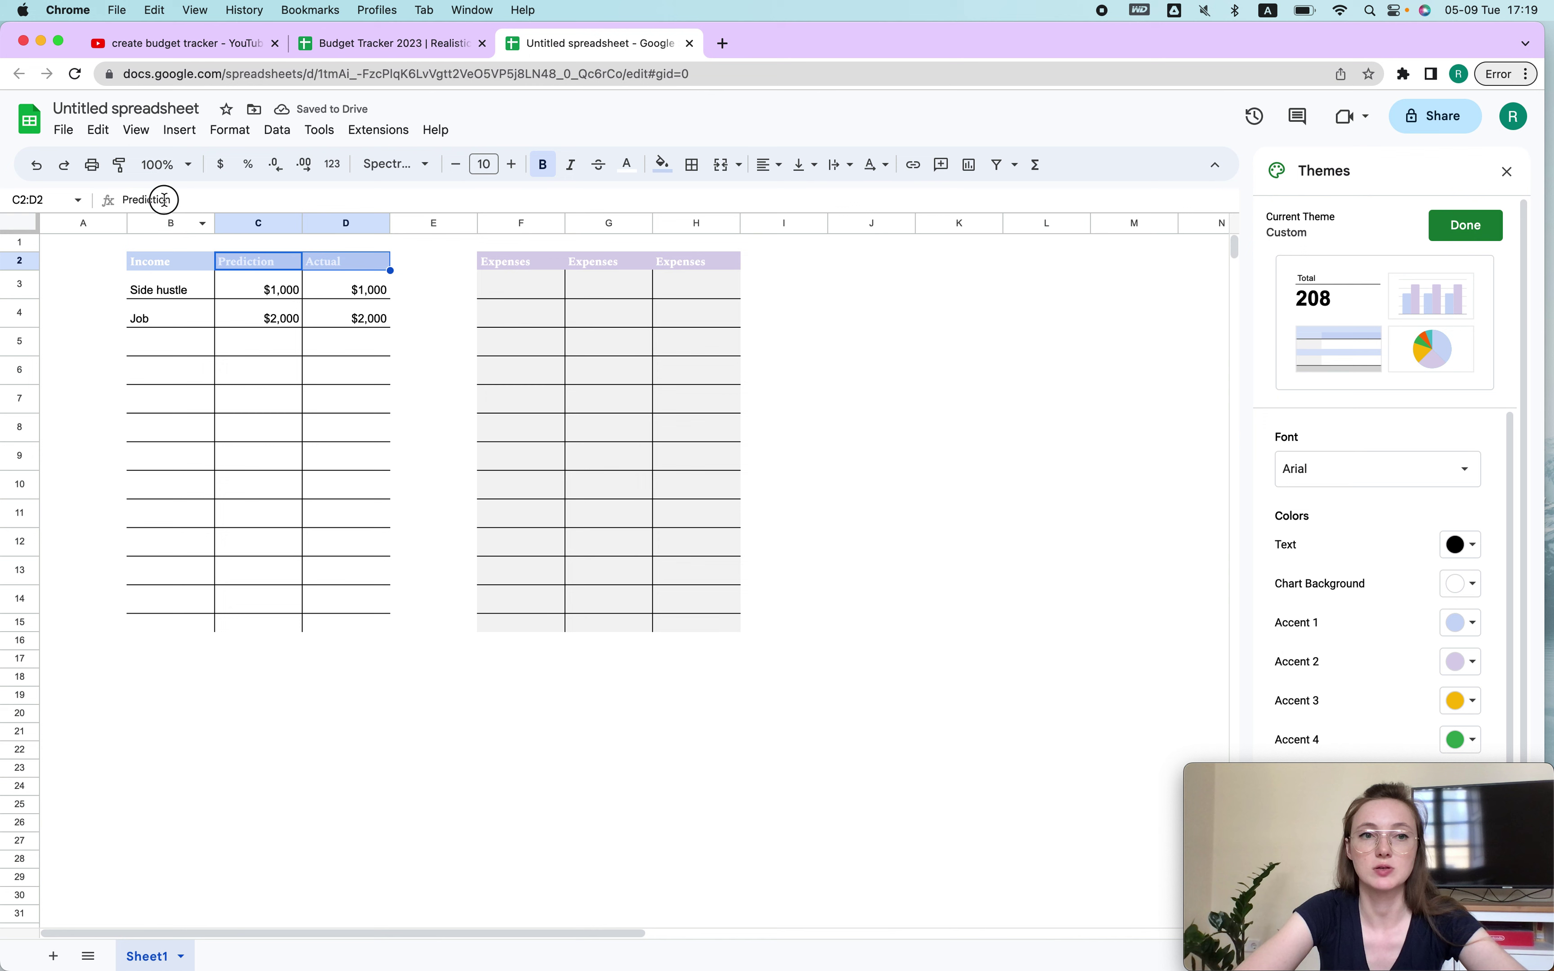
pyautogui.press('super+c')
pyautogui.click(610, 260)
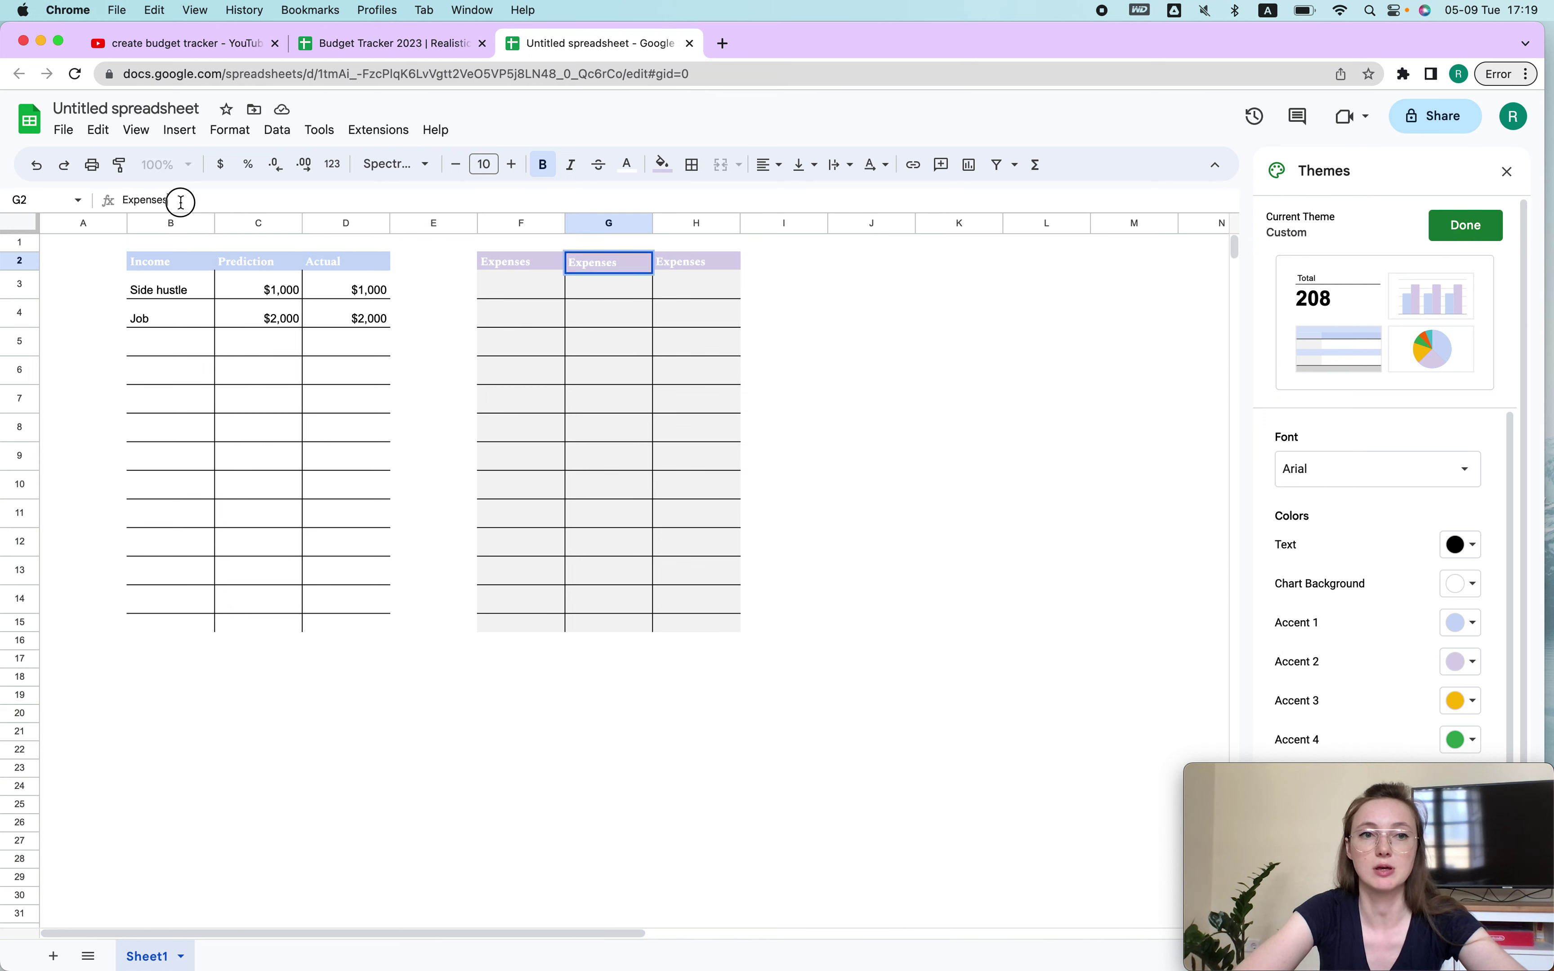
pyautogui.press('super+v')
# Replace the text in H2 with Actual, copied from the Income table's header in D2.
pyautogui.click(353, 267)
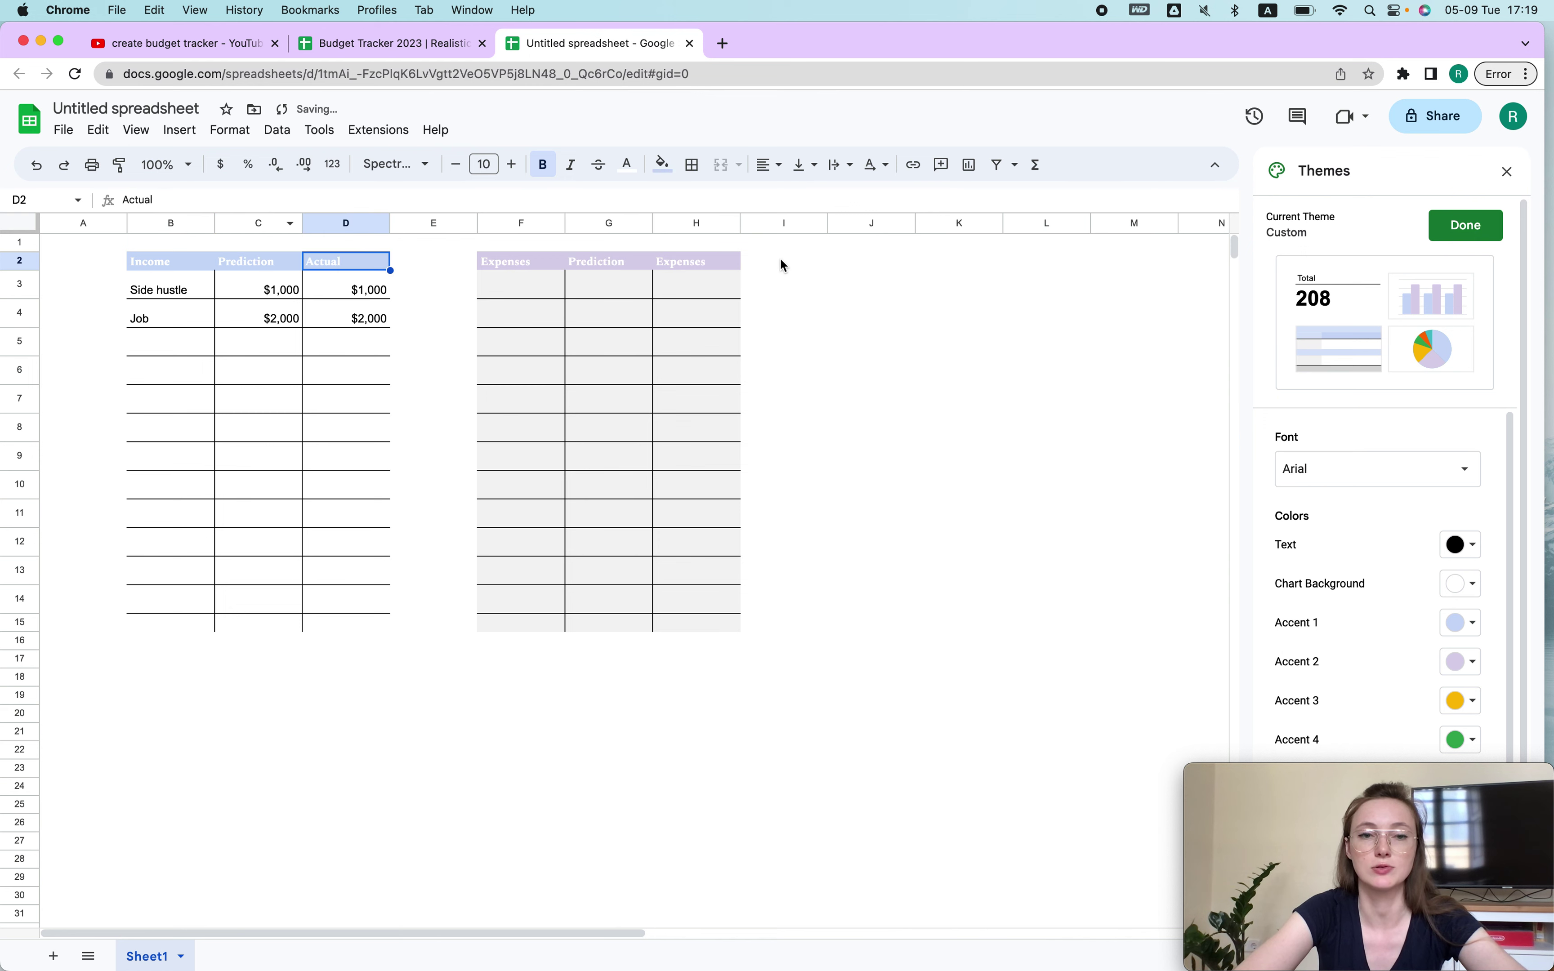
pyautogui.click(250, 198)
pyautogui.press('super+a')
pyautogui.press('super+c')
pyautogui.click(668, 263)
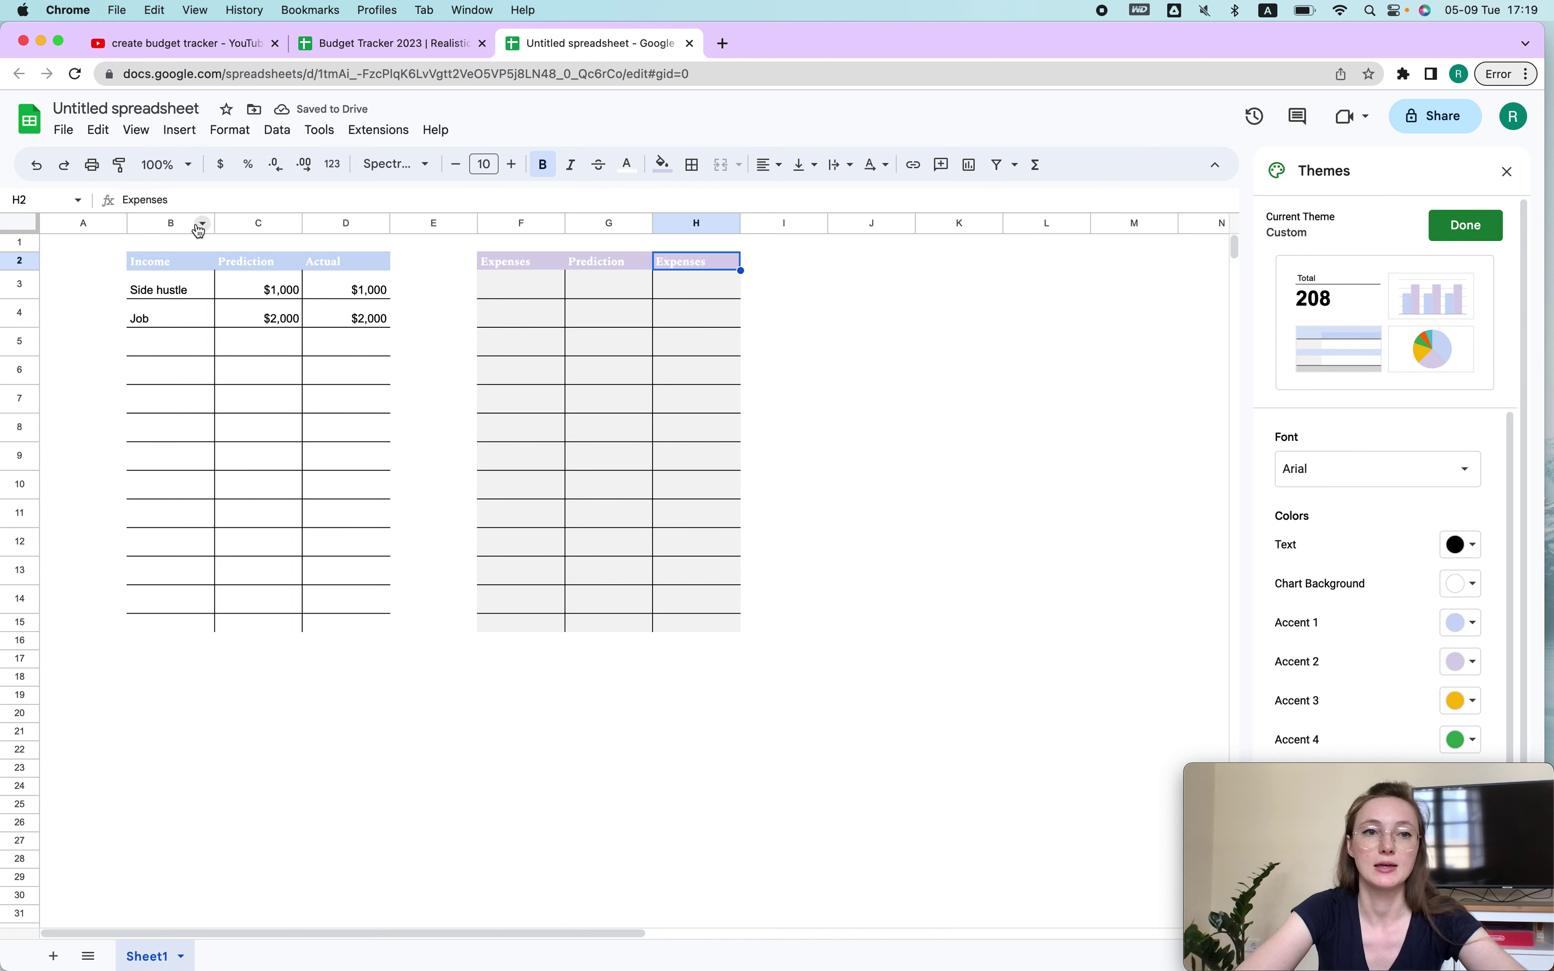
pyautogui.click(203, 224)
pyautogui.click(693, 260)
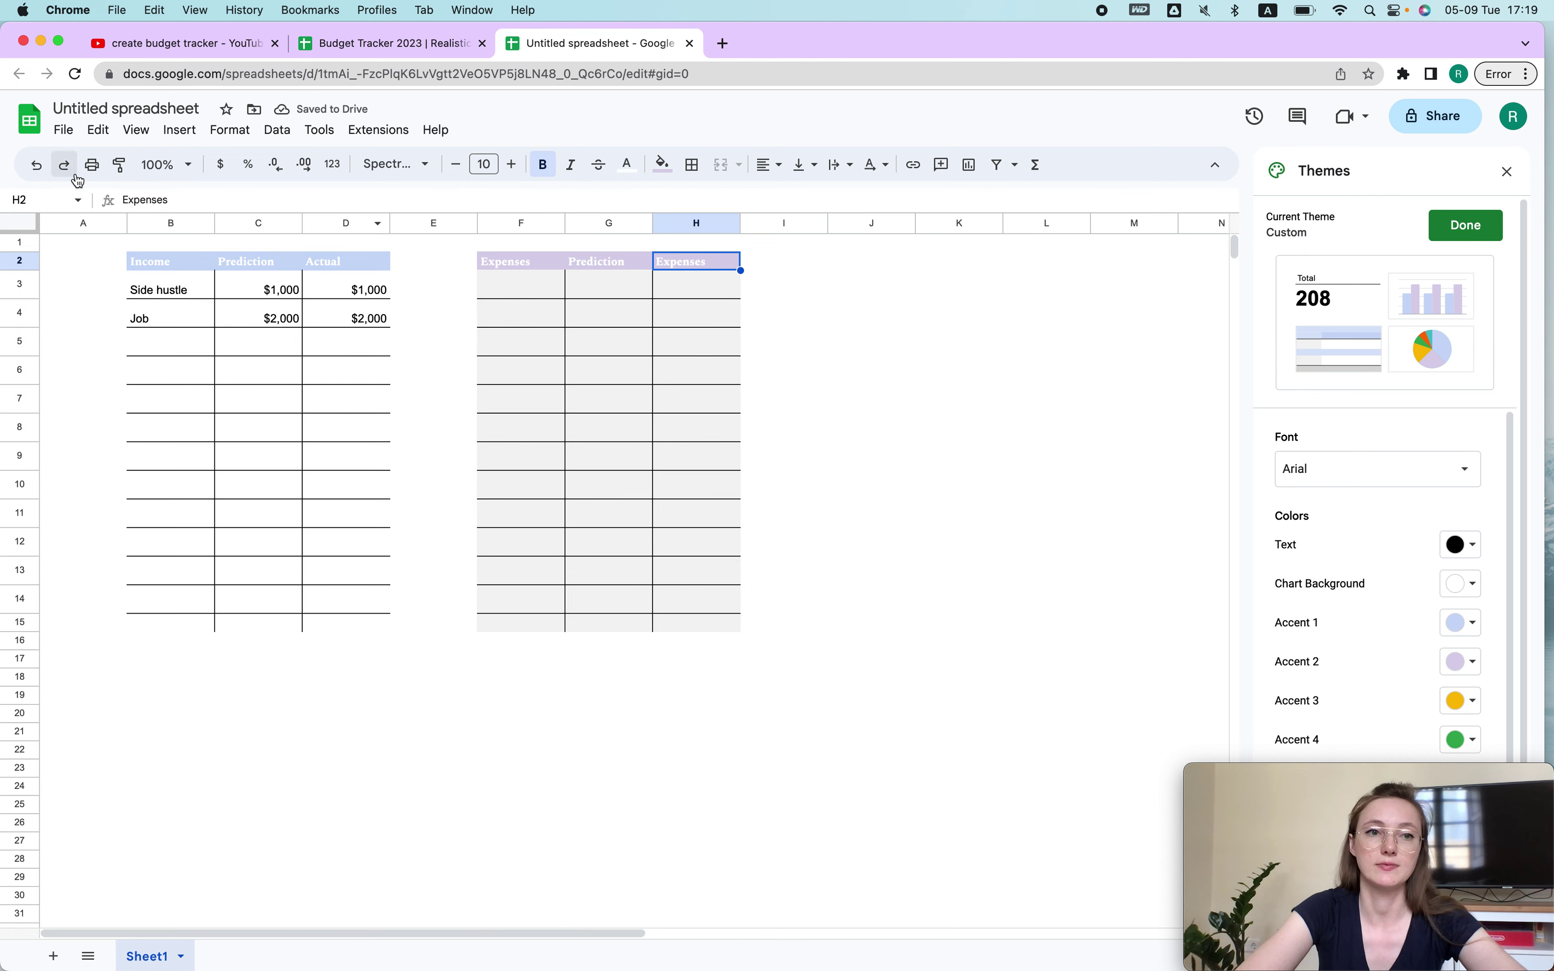
pyautogui.press('super+v')
pyautogui.click(782, 369)
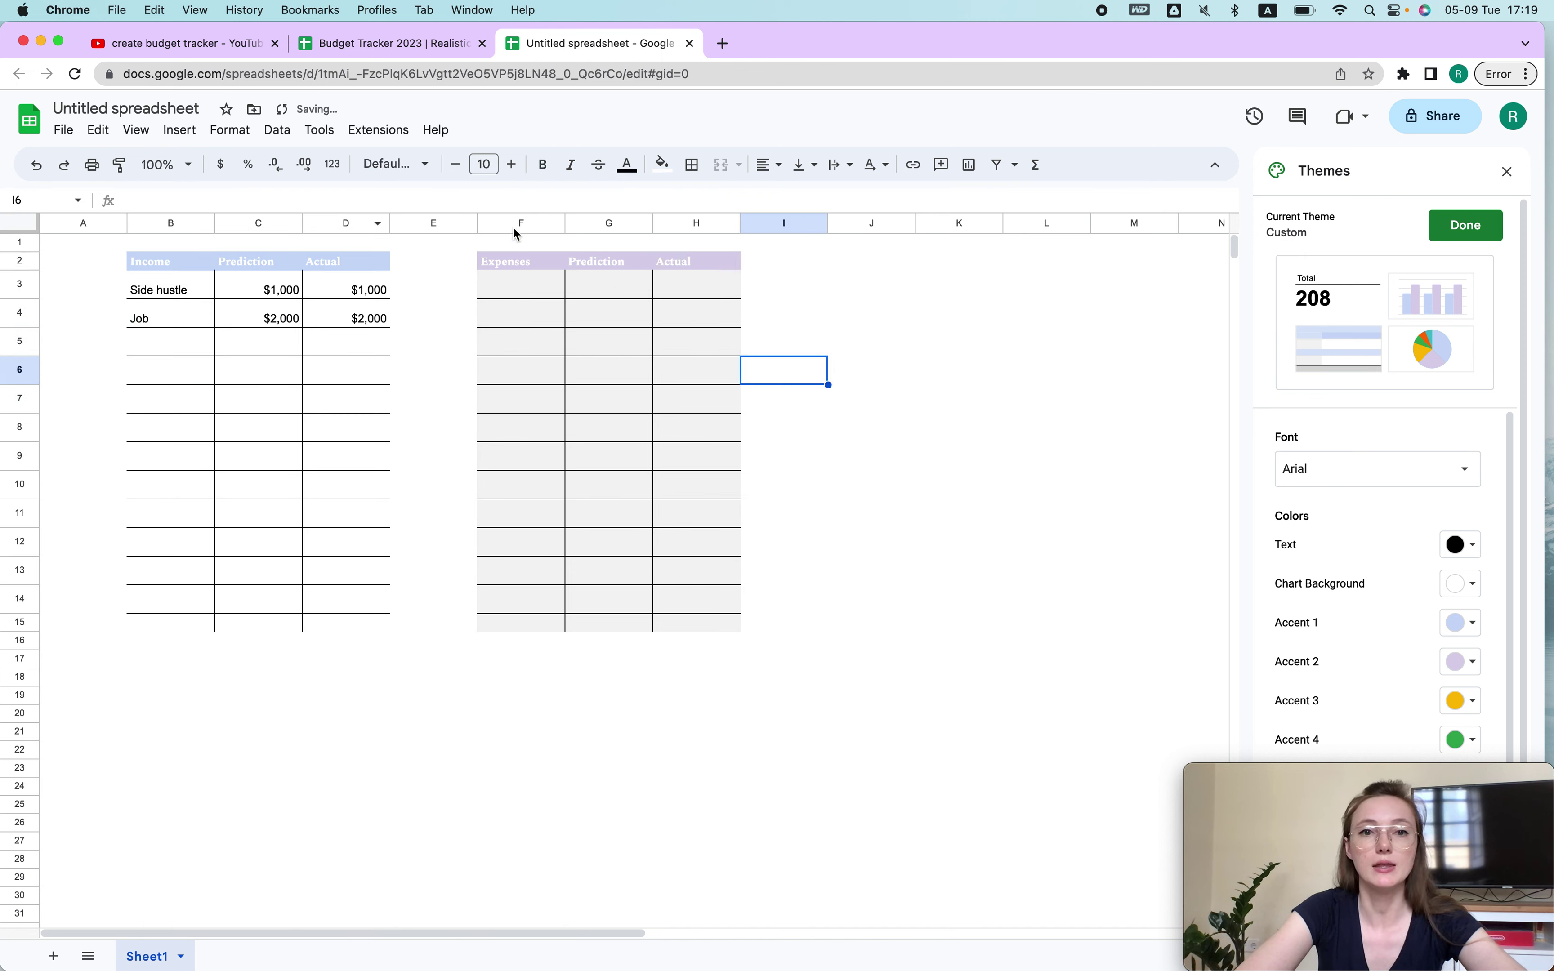
# Extend the Expenses table's bordered gray formatting down columns F to H through row 29.
pyautogui.click(511, 297)
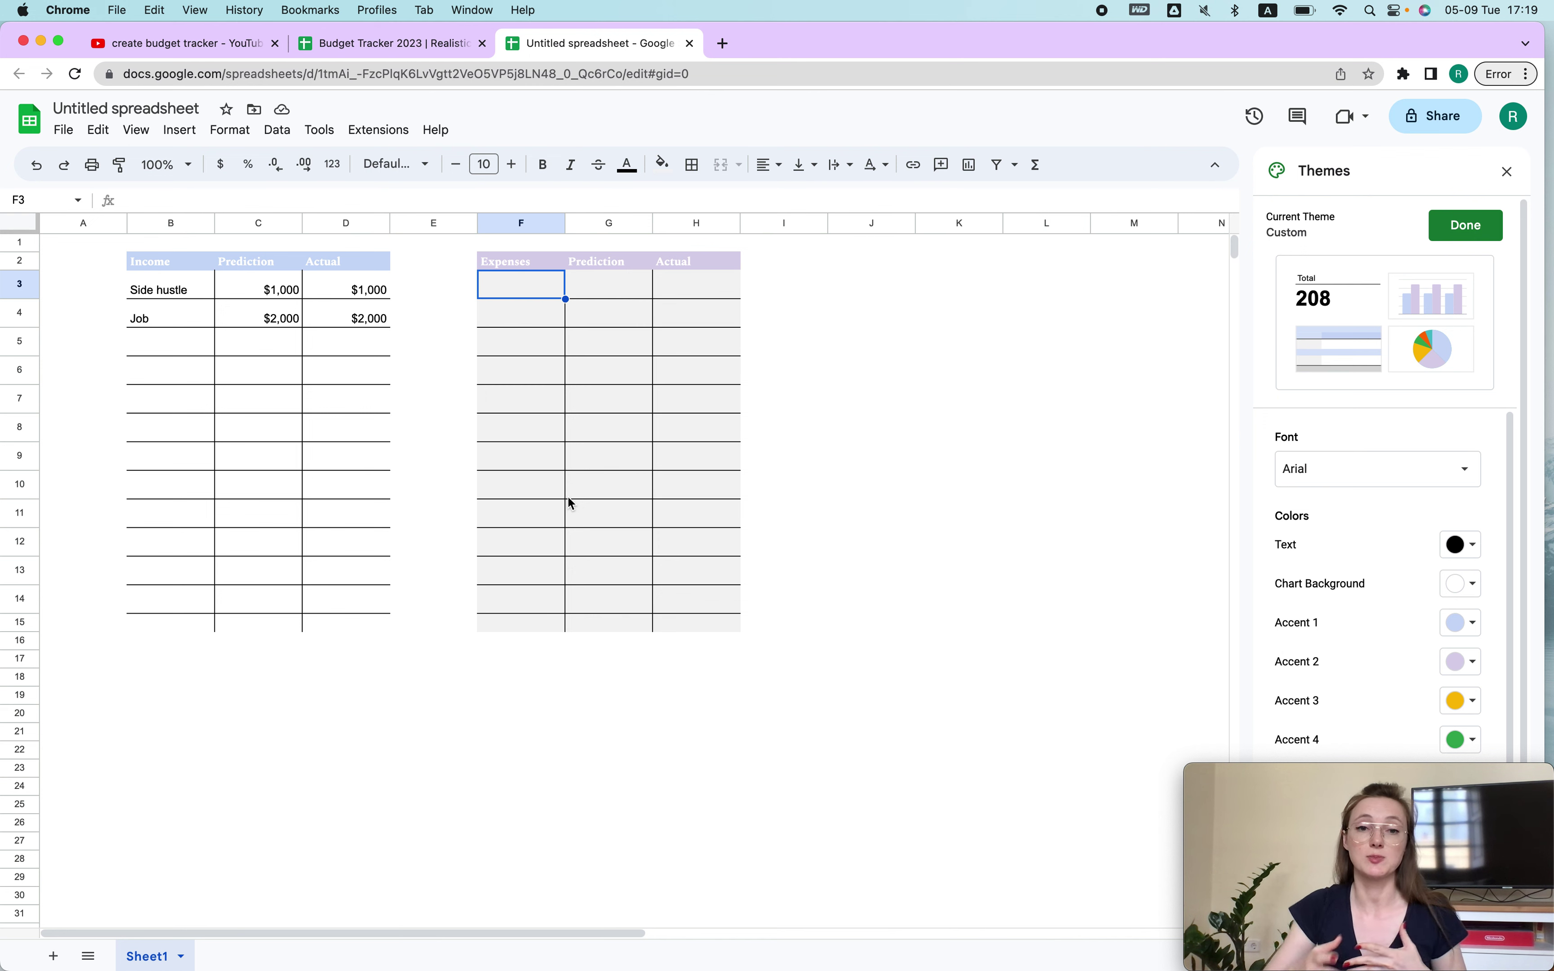
pyautogui.click(590, 347)
pyautogui.moveTo(531, 292); pyautogui.dragTo(611, 344)
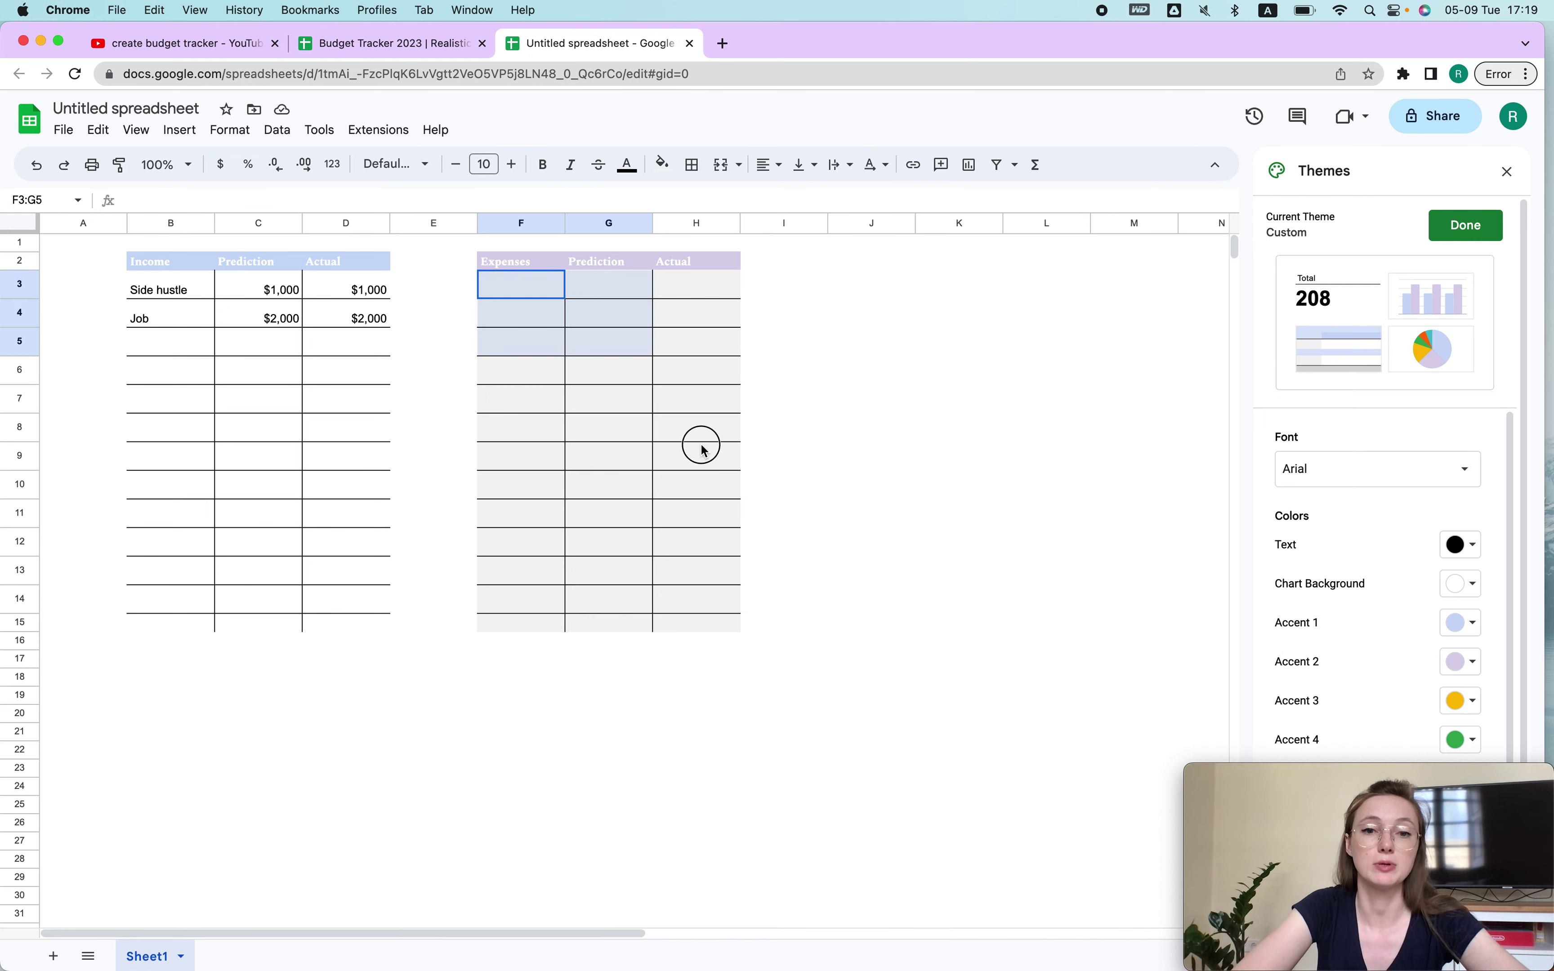
pyautogui.moveTo(703, 450); pyautogui.dragTo(740, 885)
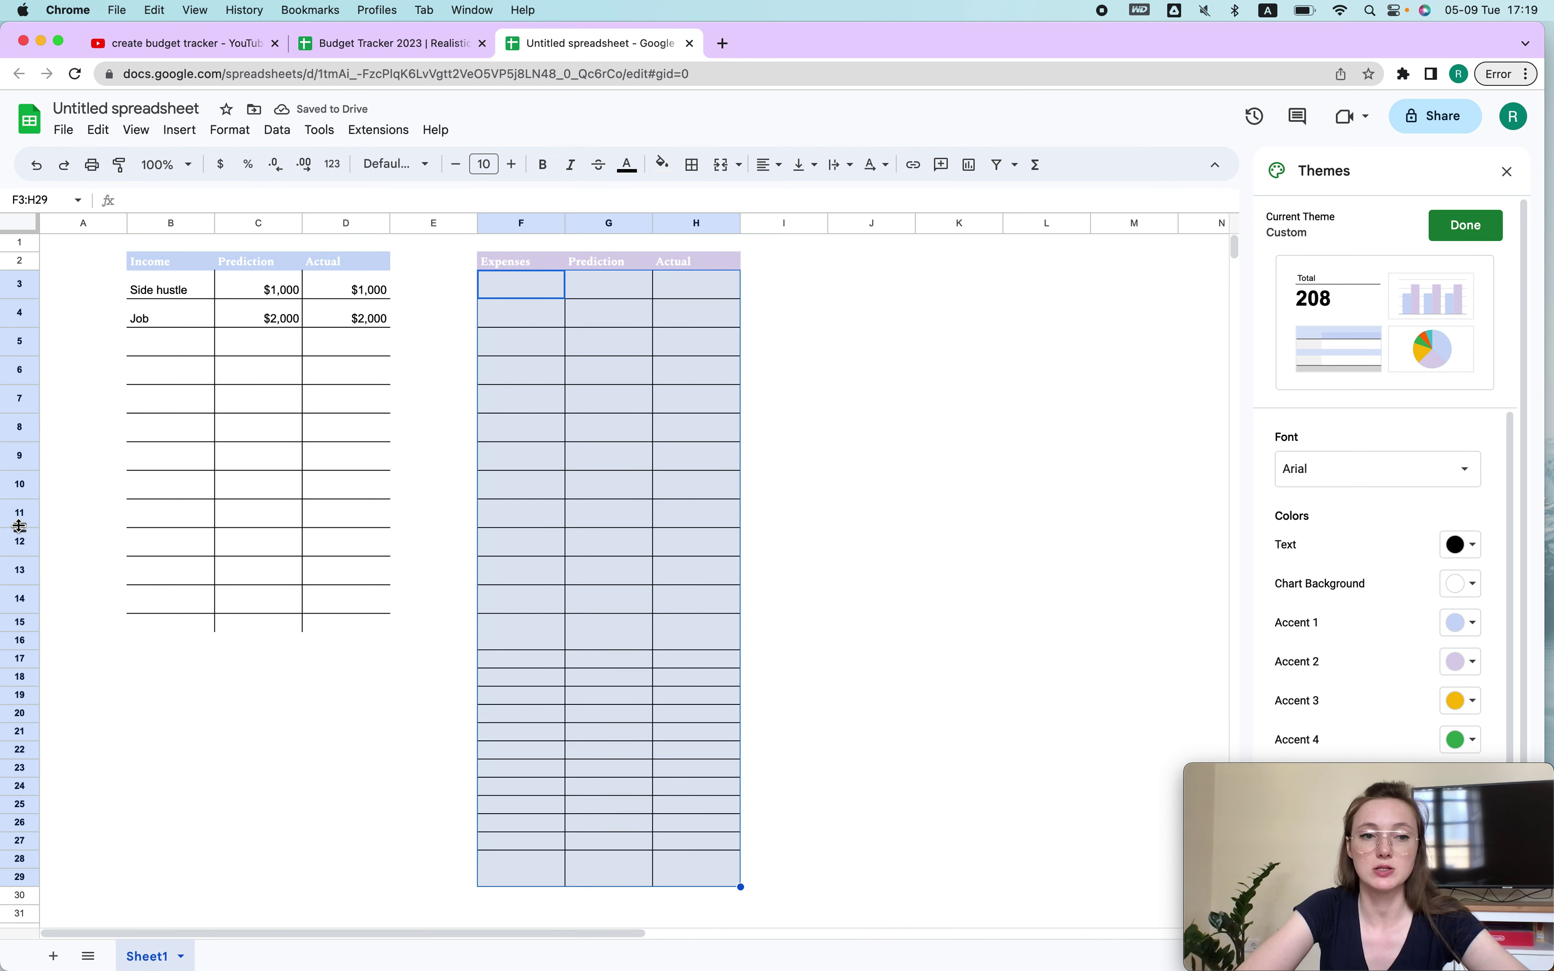
# Resize rows 3 to 30 to one uniform height slightly above the default.
pyautogui.moveTo(19, 526); pyautogui.dragTo(19, 528)
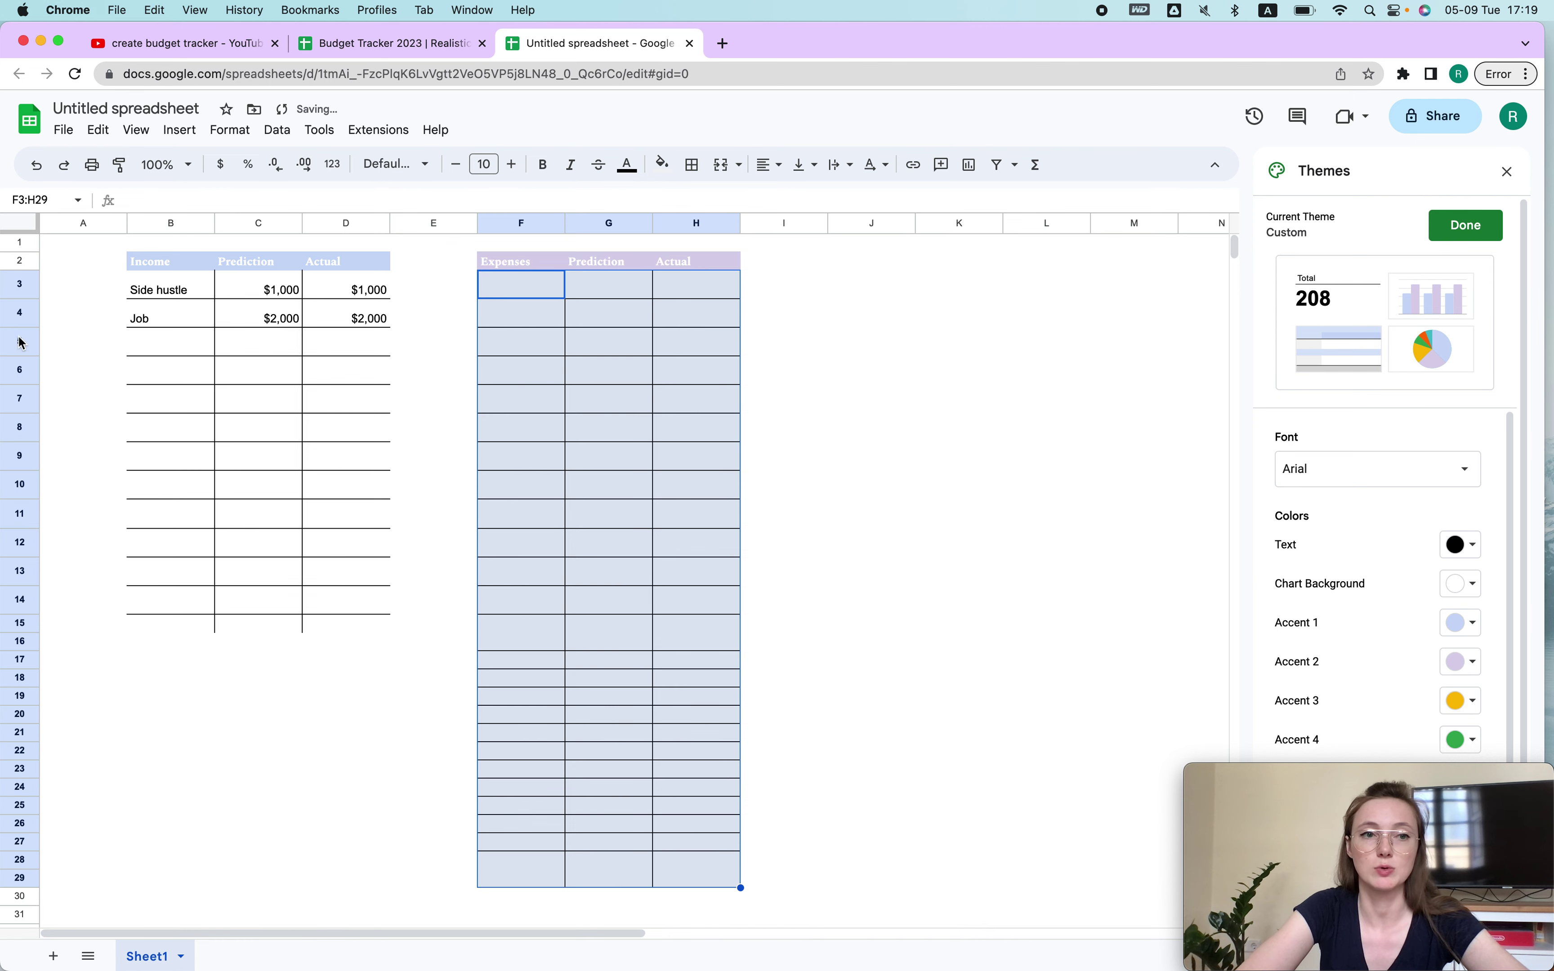
pyautogui.click(20, 281)
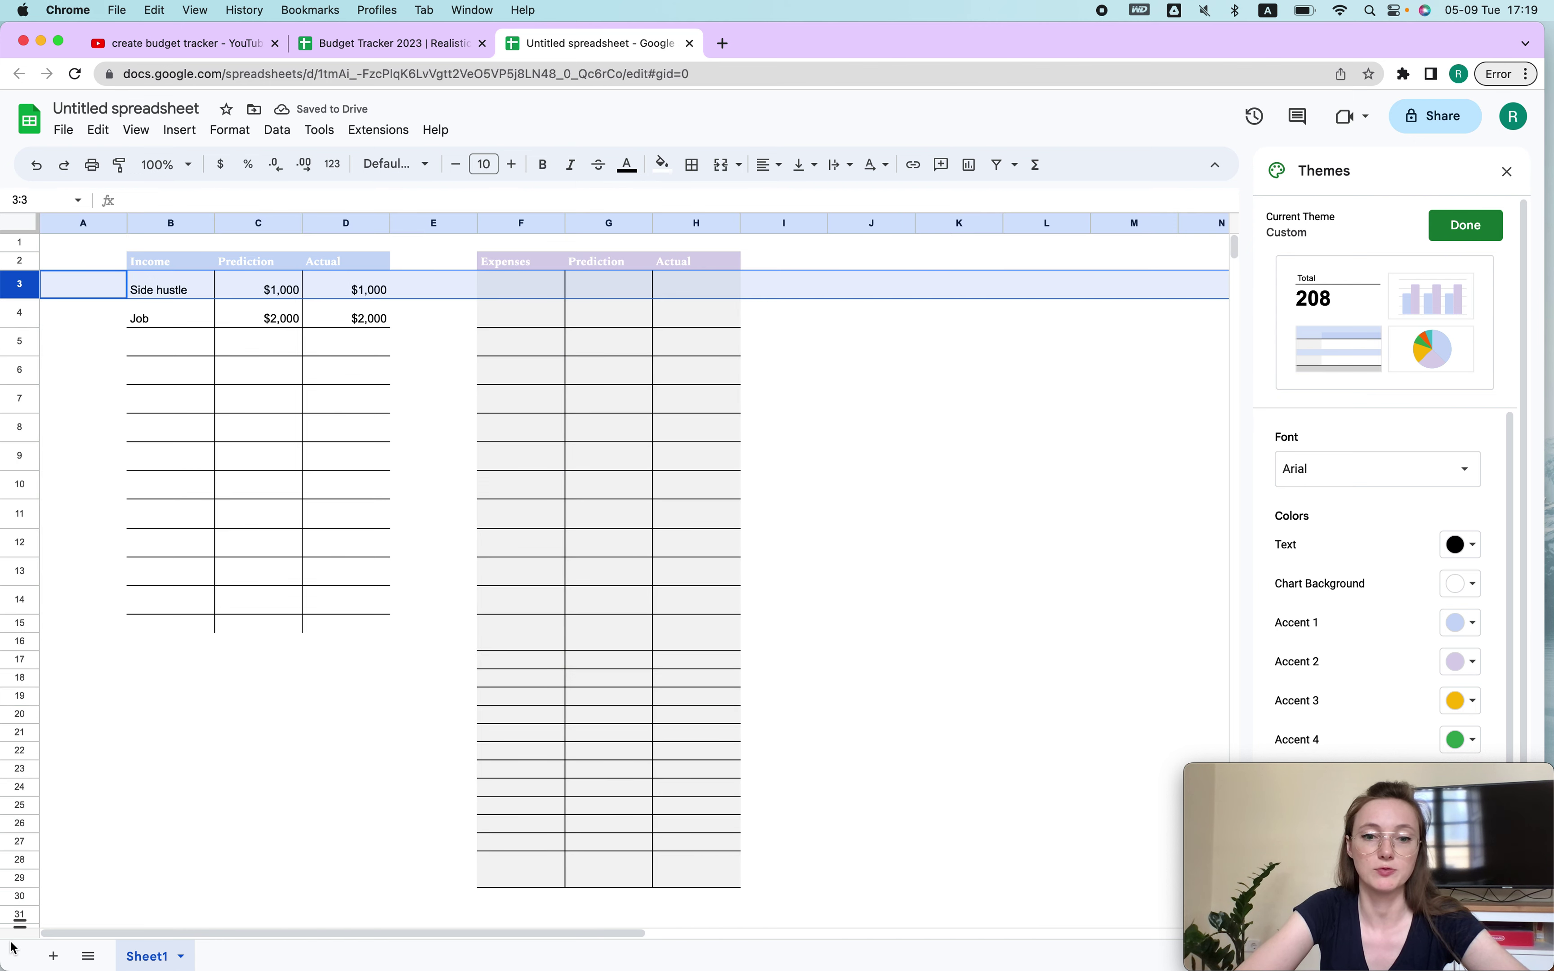
pyautogui.keyDown('shift'); pyautogui.click(19, 895); pyautogui.keyUp('shift')
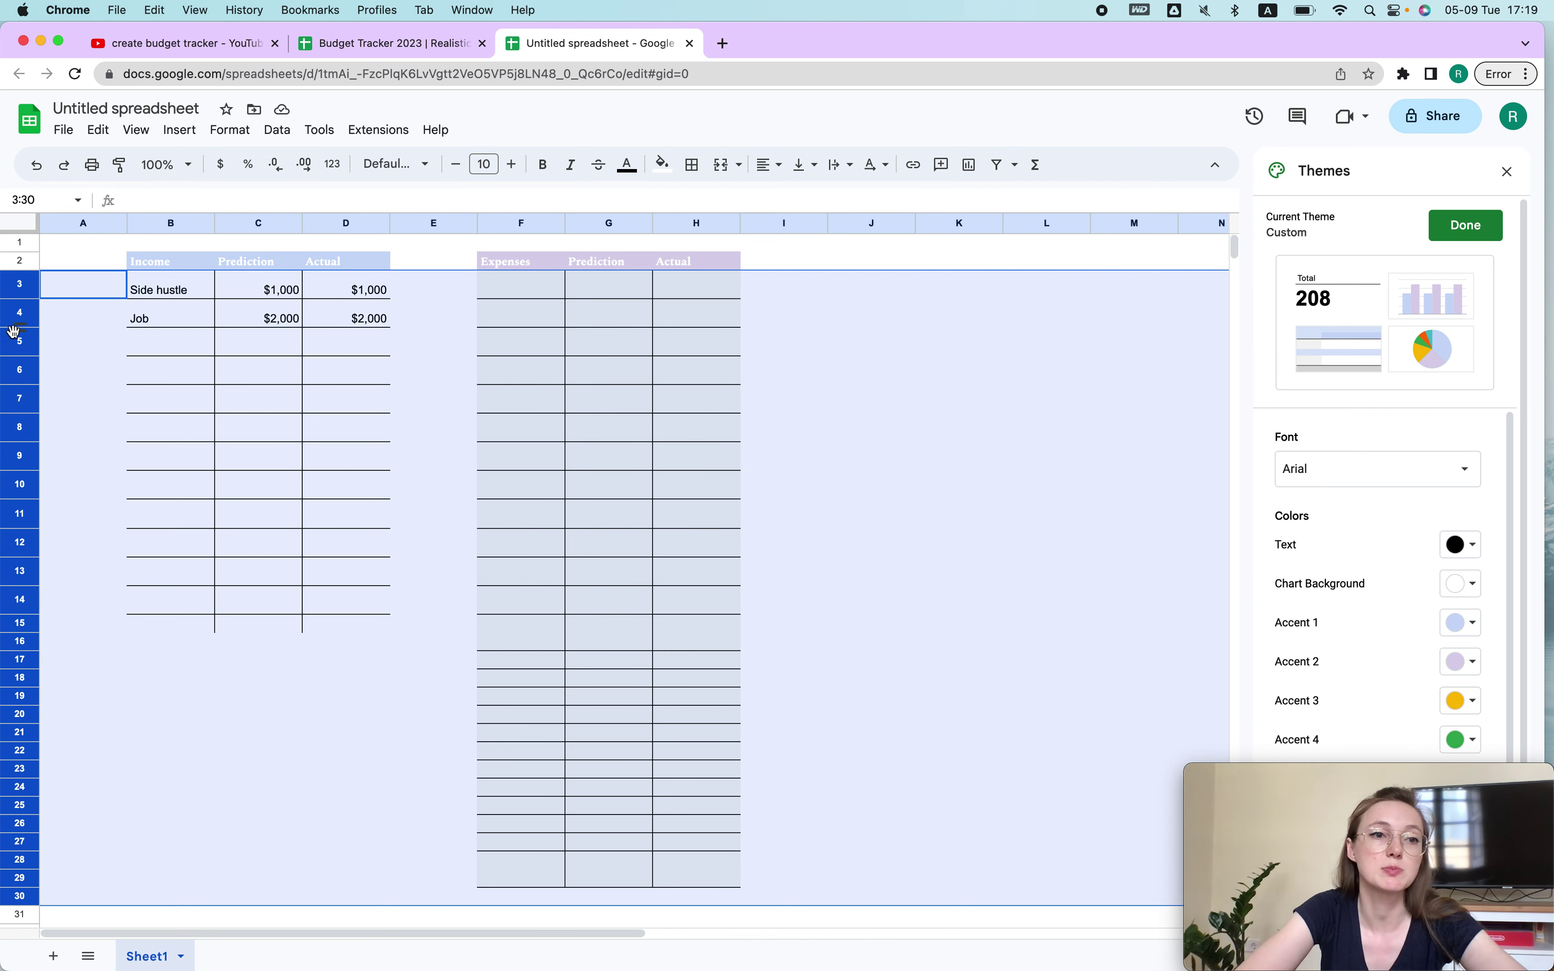
pyautogui.moveTo(14, 330); pyautogui.dragTo(14, 322)
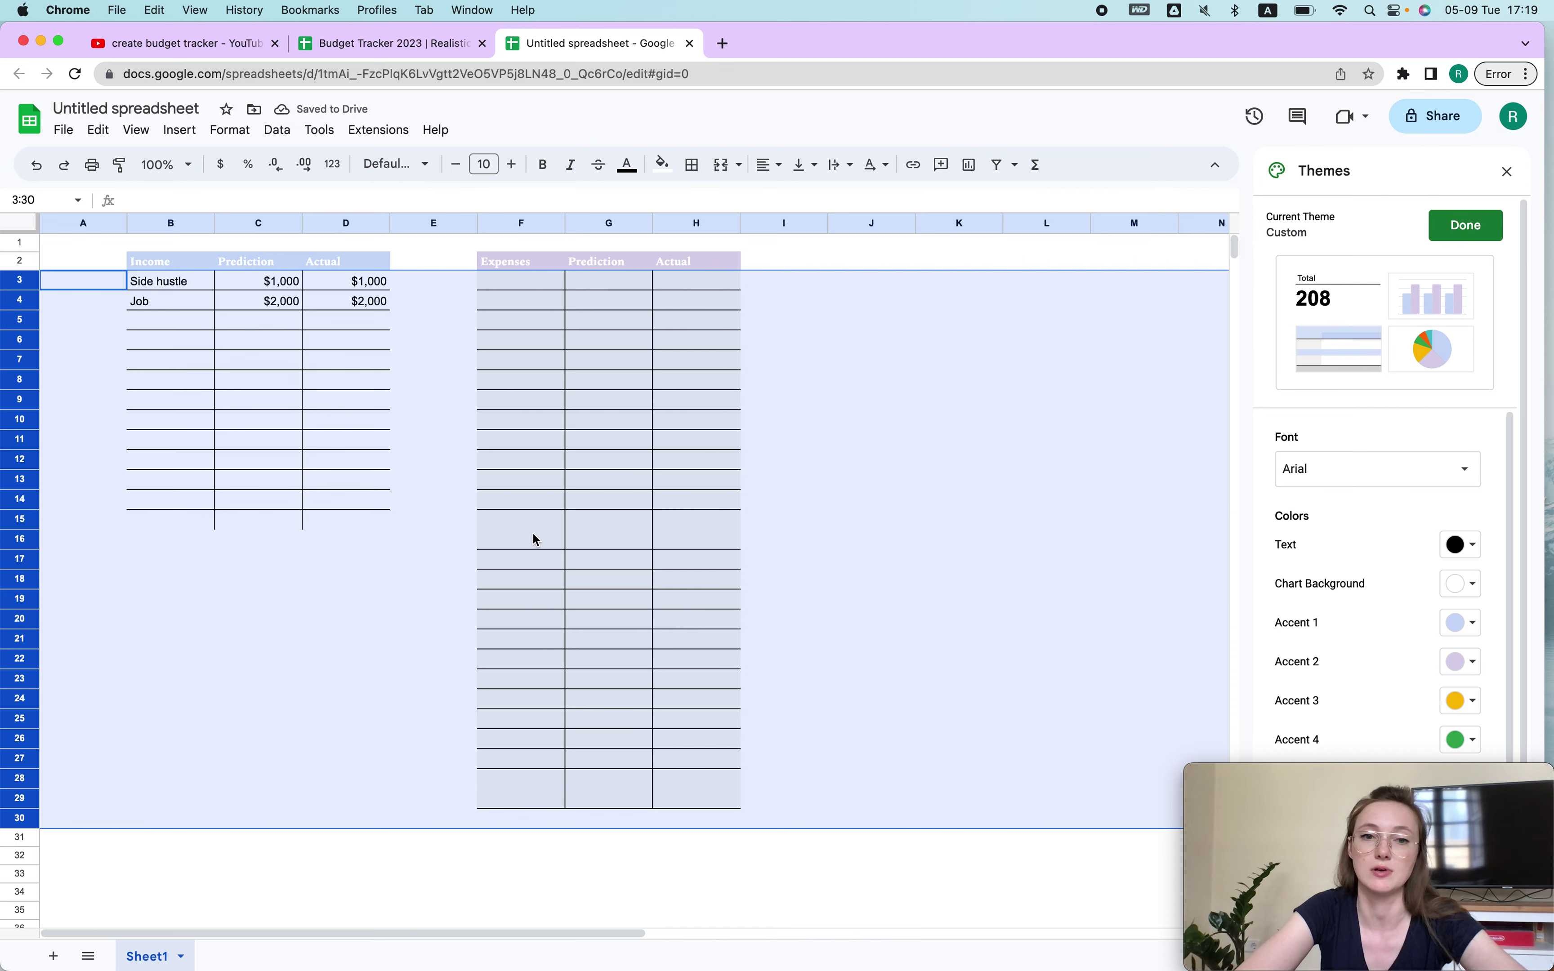
# Add the missing inner horizontal border between rows 15 and 16 of the Expenses table, across F15:H16.
pyautogui.moveTo(518, 521); pyautogui.dragTo(673, 537)
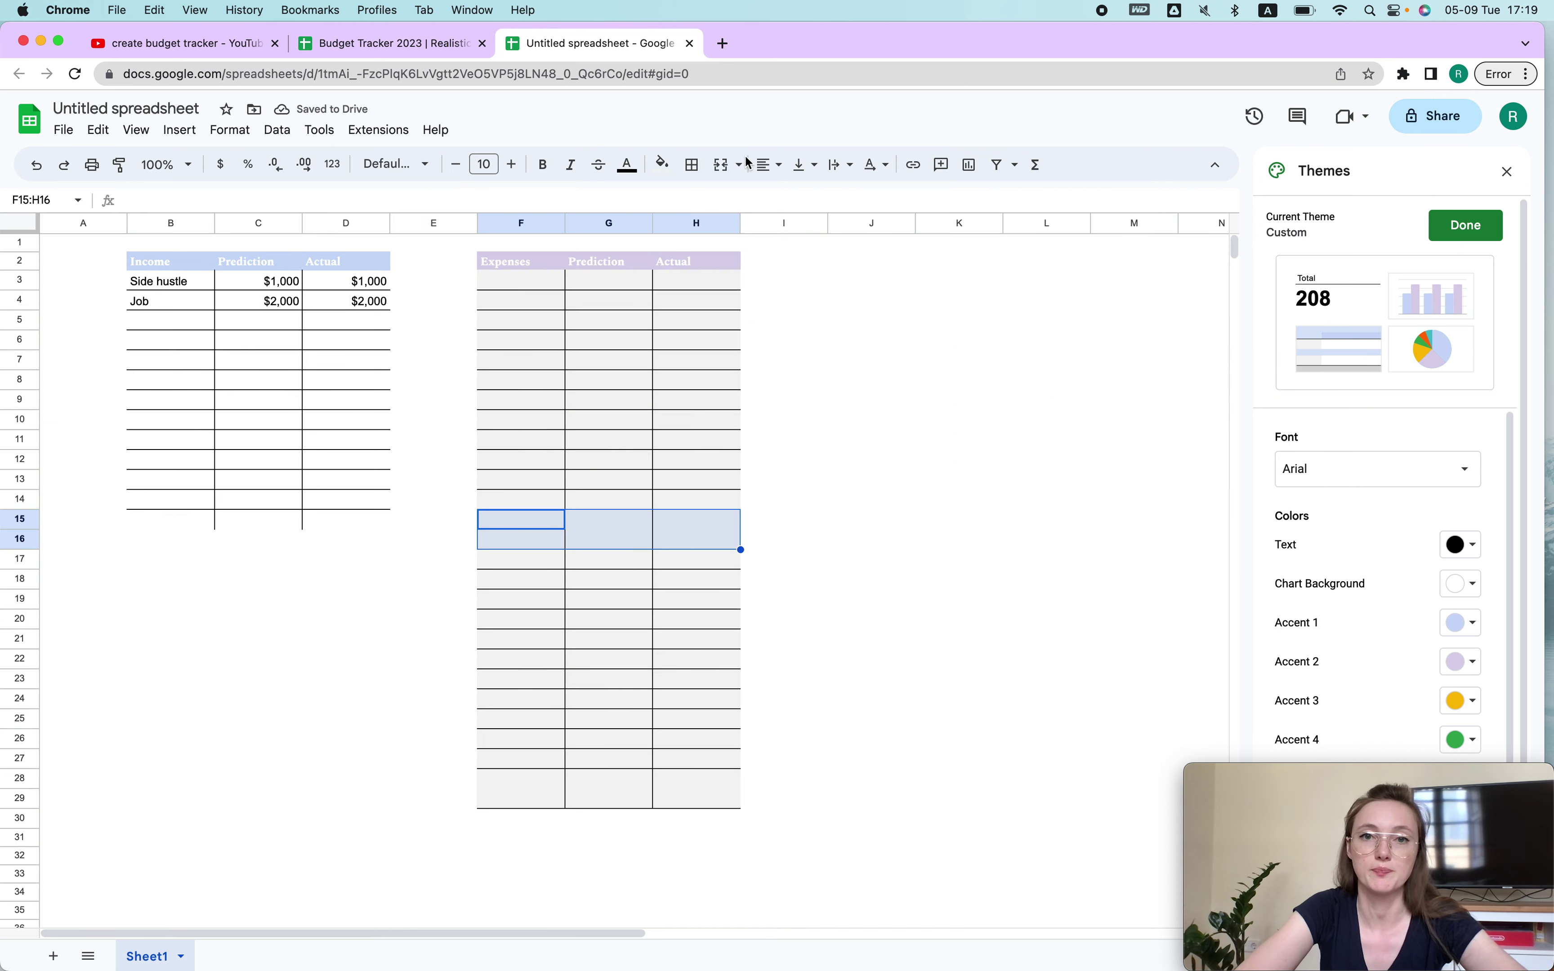
pyautogui.click(692, 165)
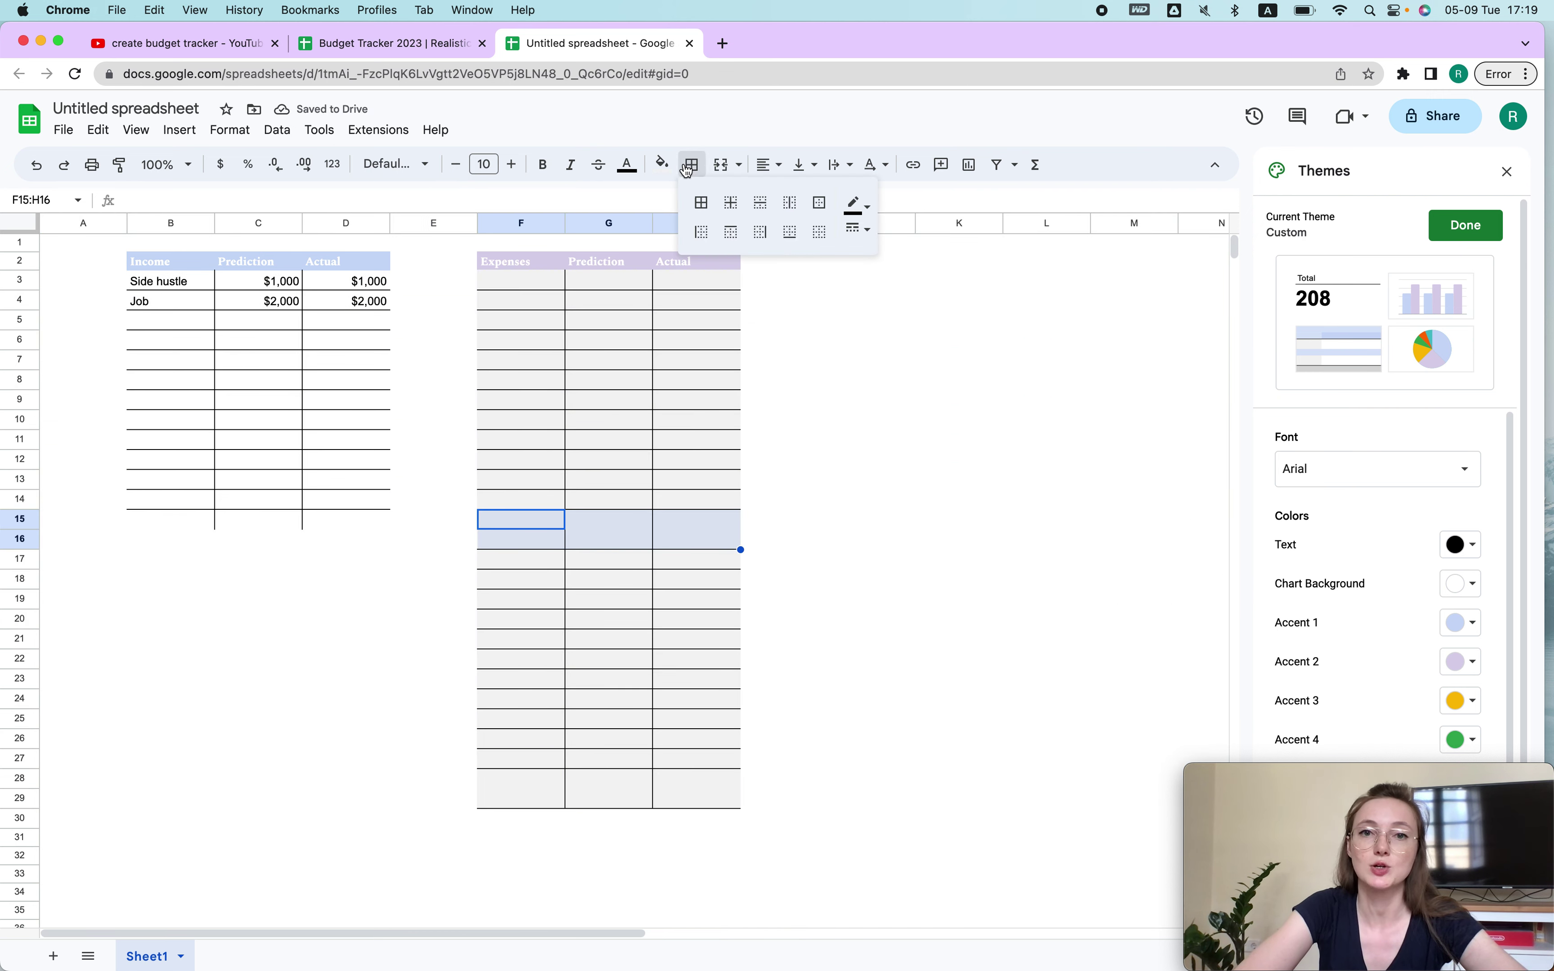
pyautogui.click(764, 207)
pyautogui.click(893, 418)
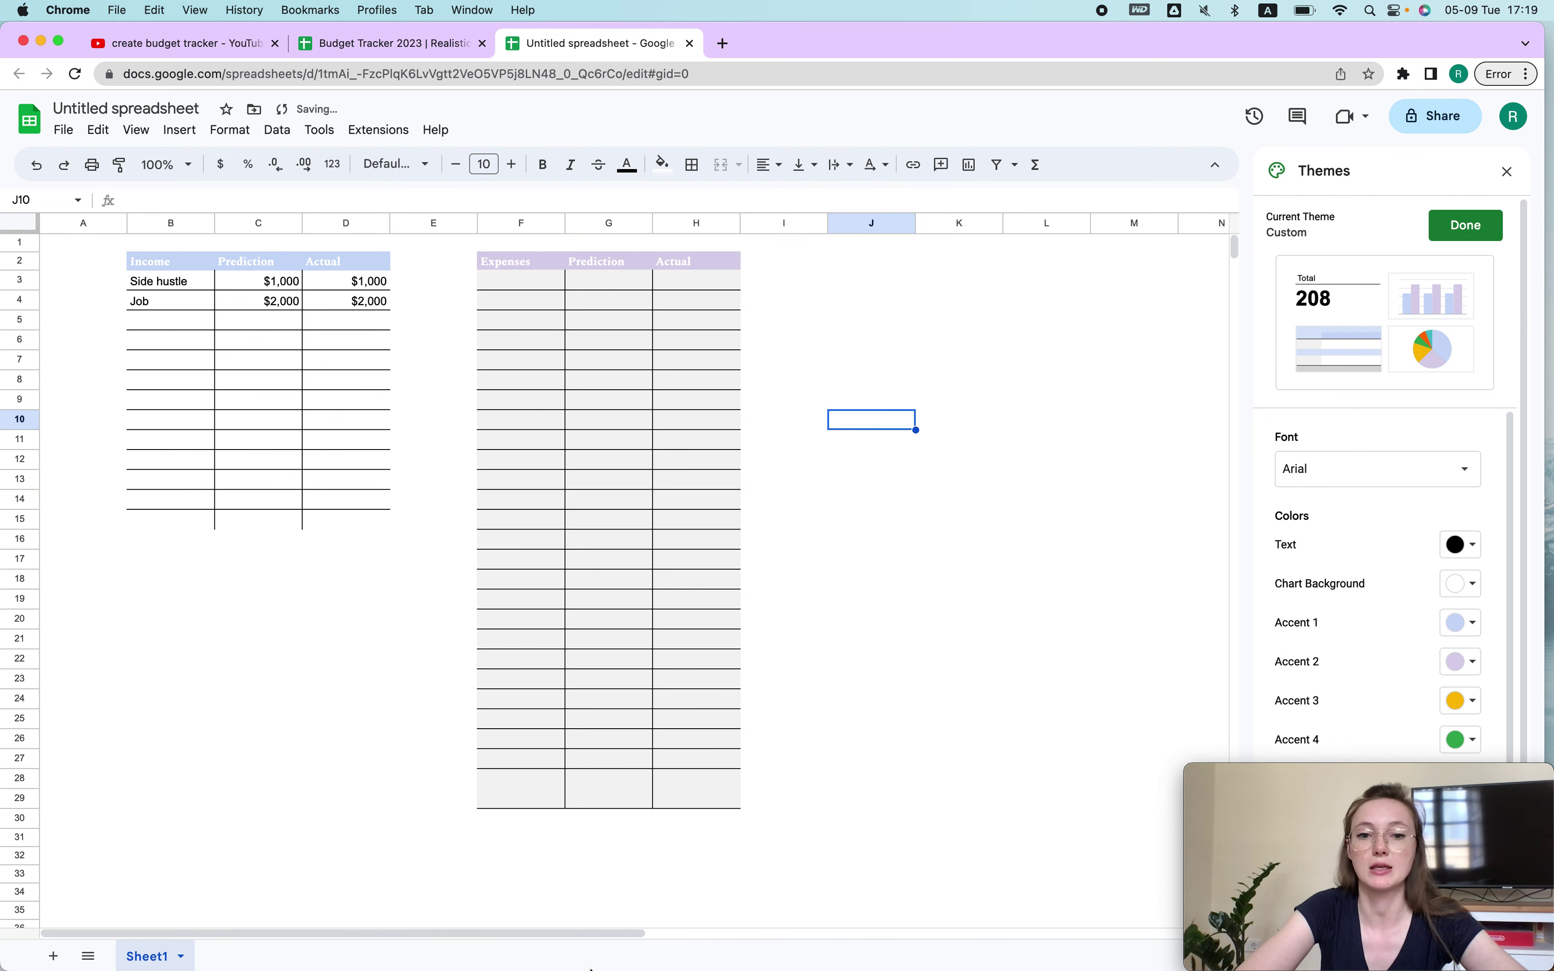
# Remove the borders from F29:H29 at the foot of the Expenses table.
pyautogui.moveTo(517, 800); pyautogui.dragTo(711, 800)
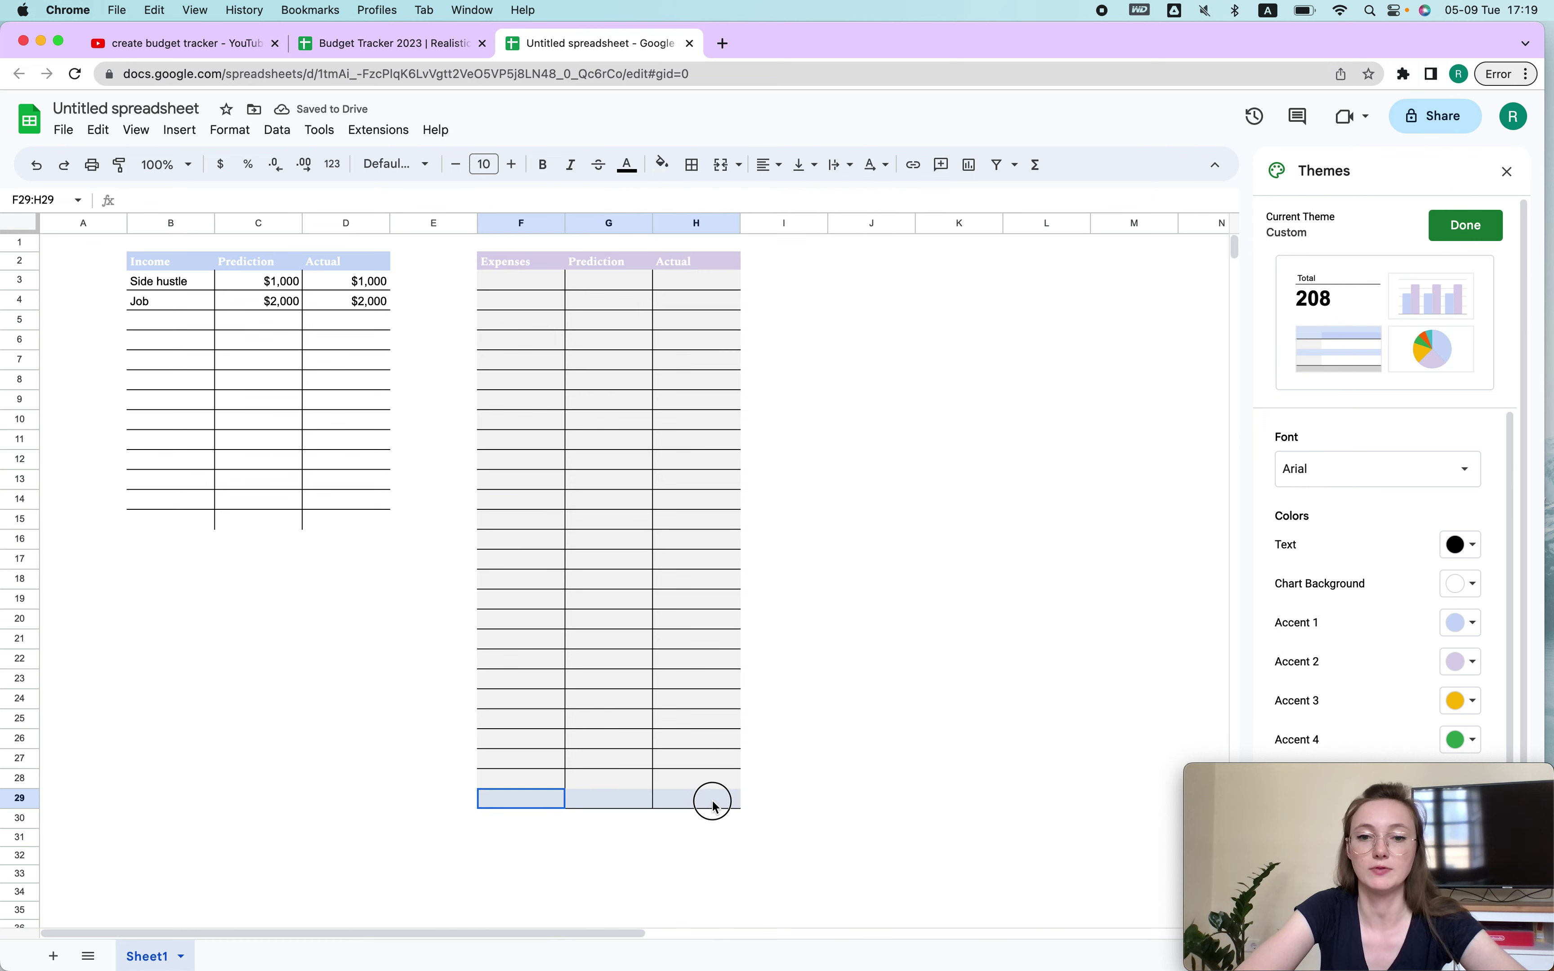
pyautogui.click(701, 168)
pyautogui.click(806, 231)
pyautogui.click(924, 522)
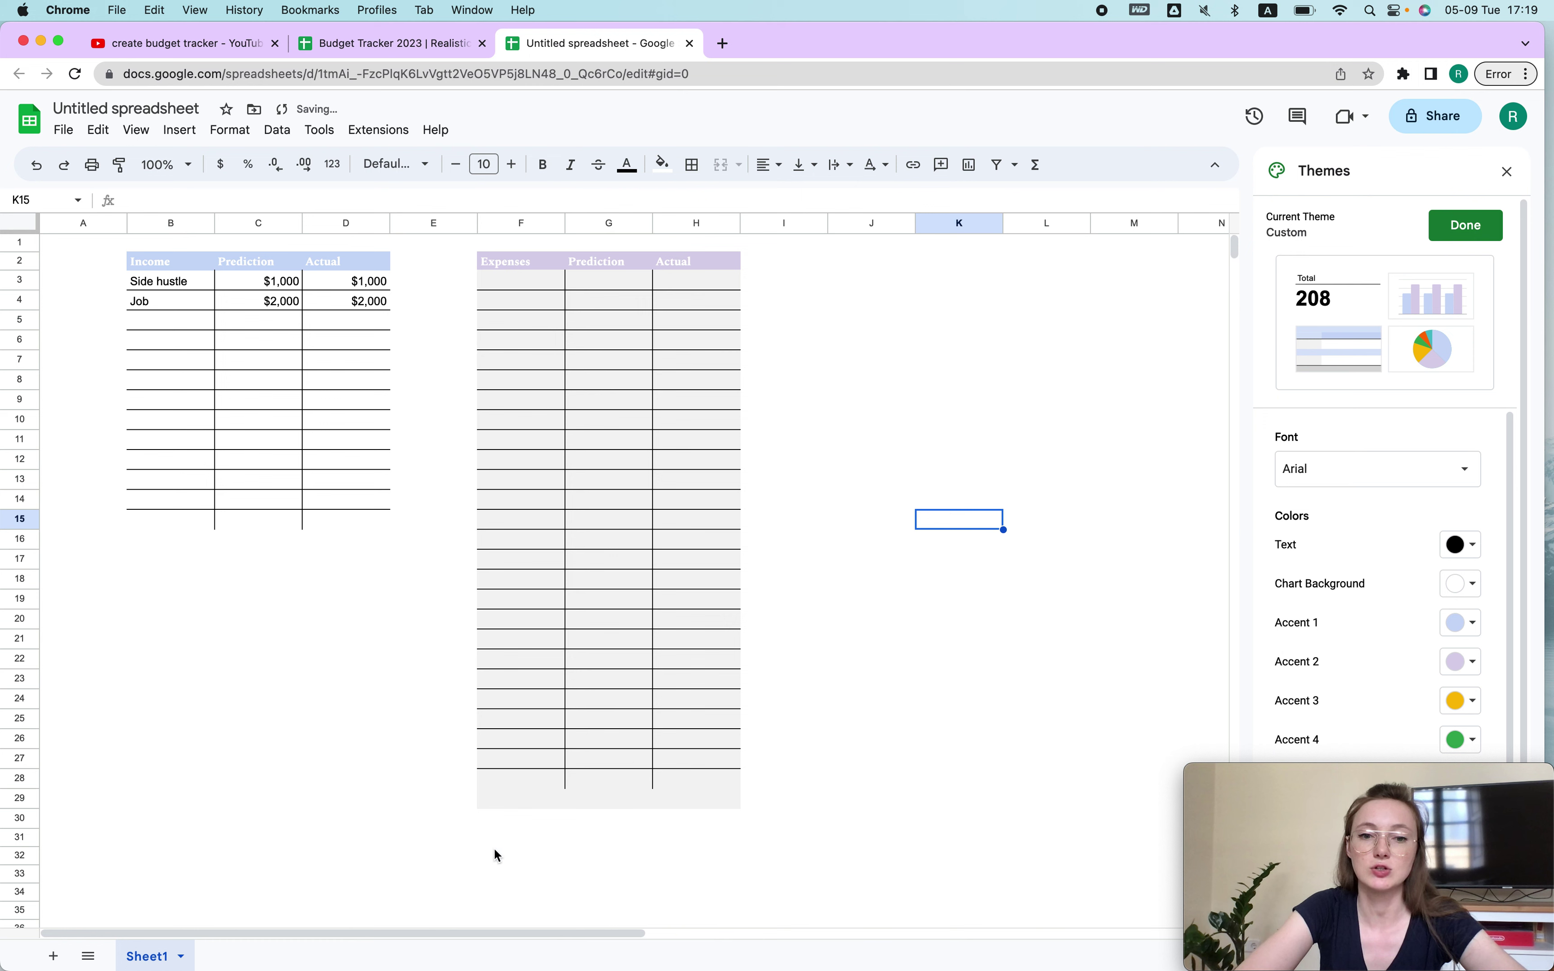
pyautogui.moveTo(499, 800); pyautogui.dragTo(720, 803)
pyautogui.moveTo(154, 541); pyautogui.dragTo(347, 536)
pyautogui.click(844, 565)
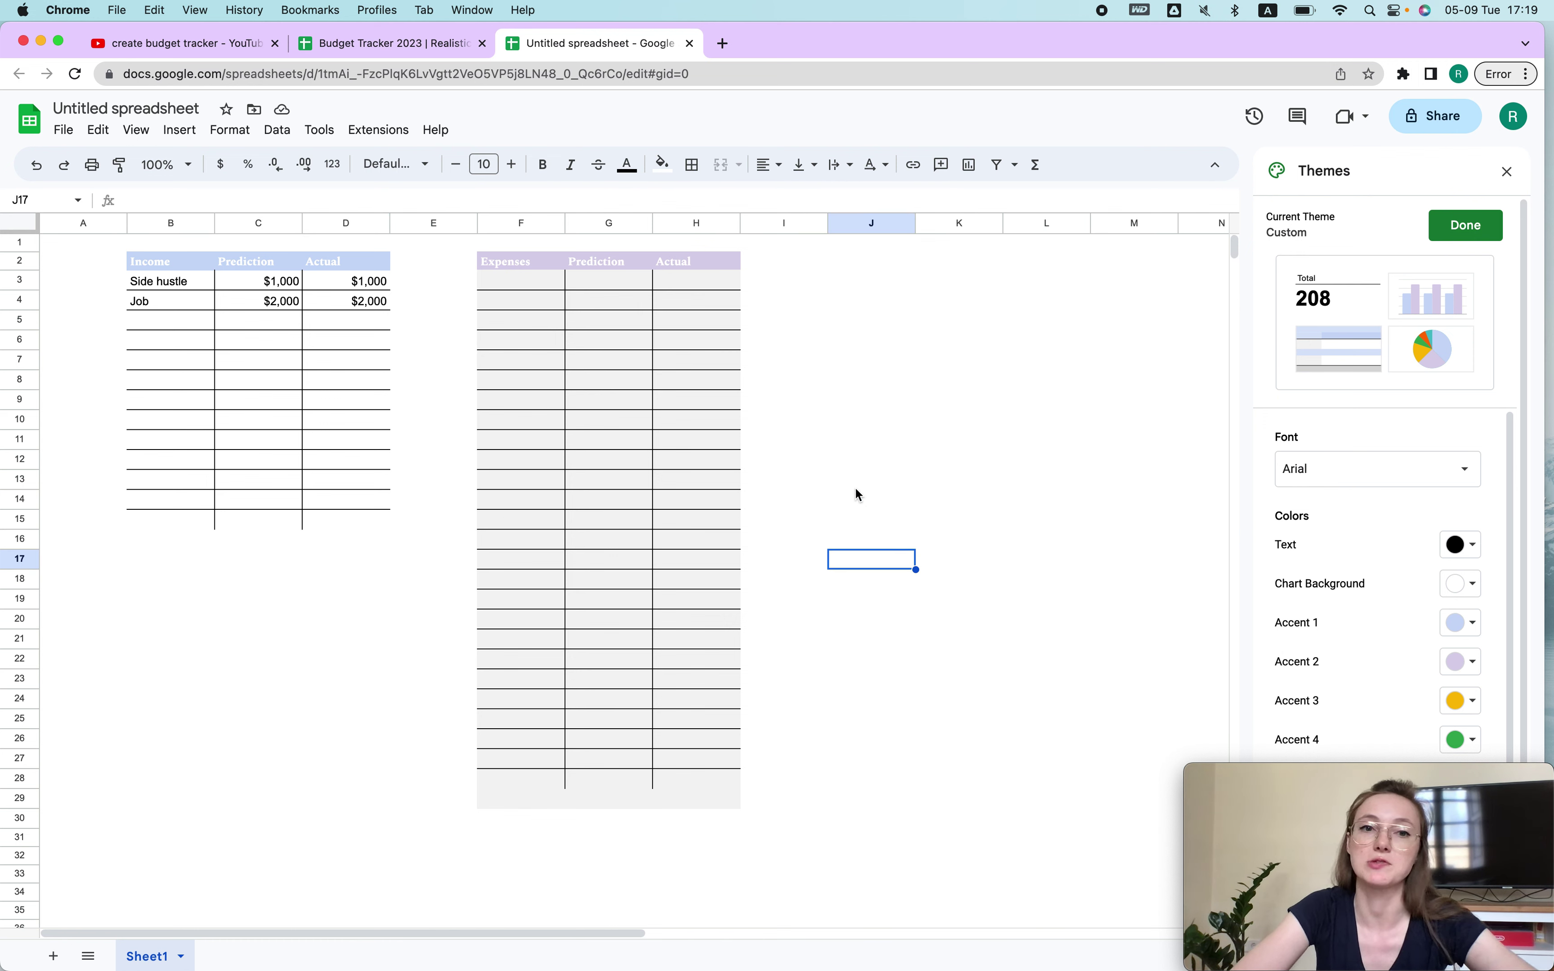
# Enter Internet as the first expense in F3, with an actual amount of 30 in H3.
pyautogui.click(525, 280)
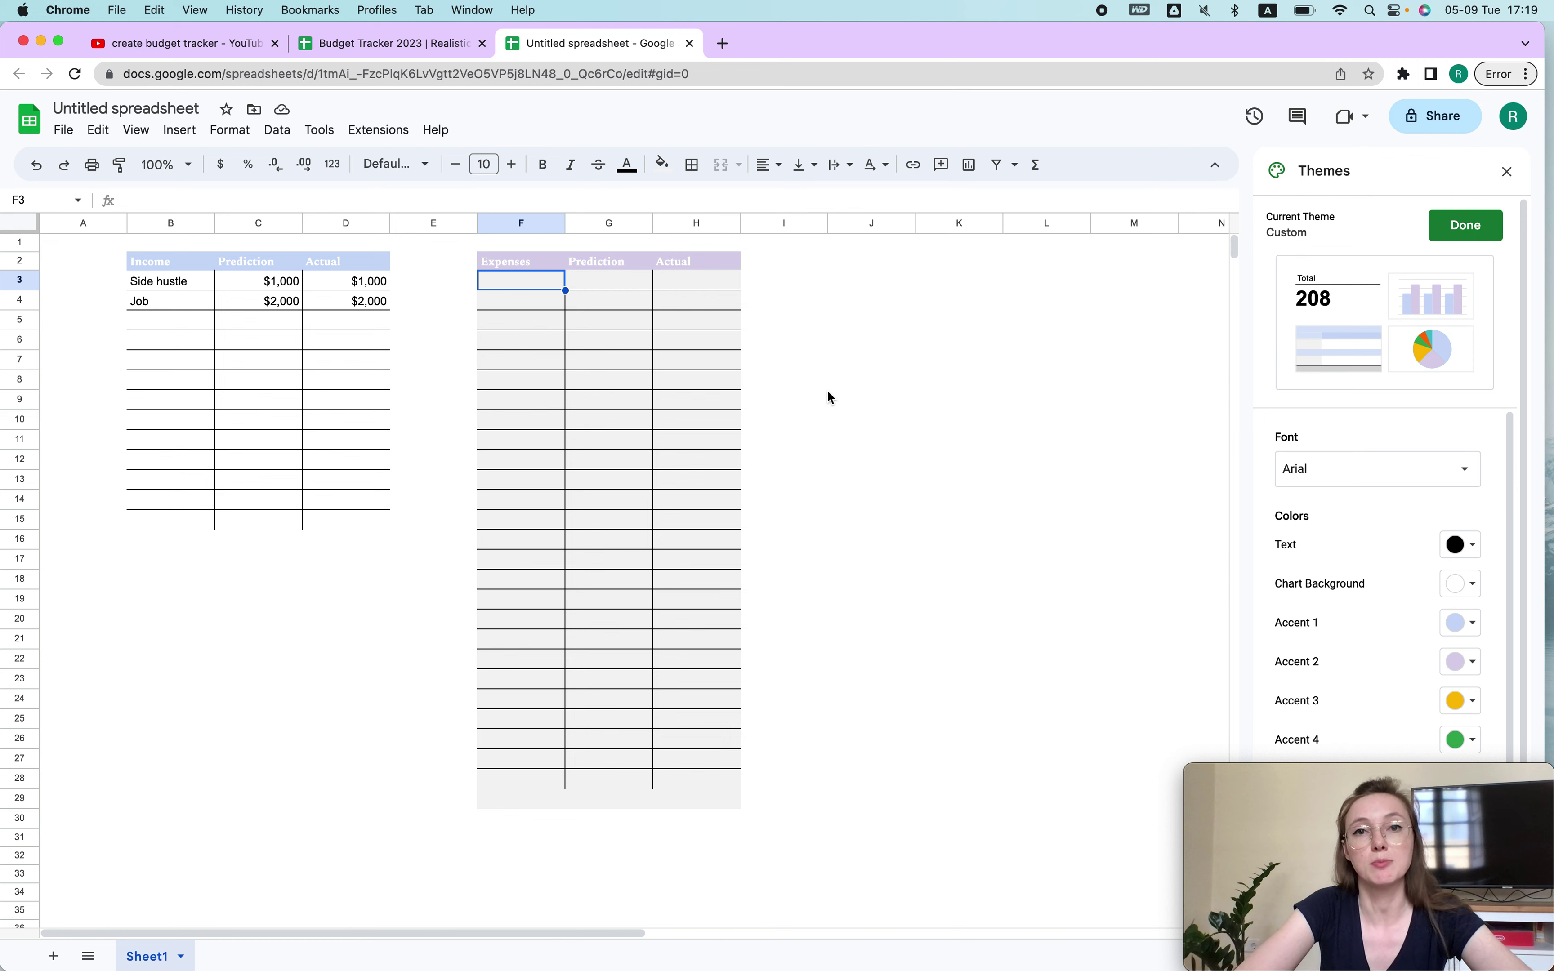
pyautogui.write('Internet')
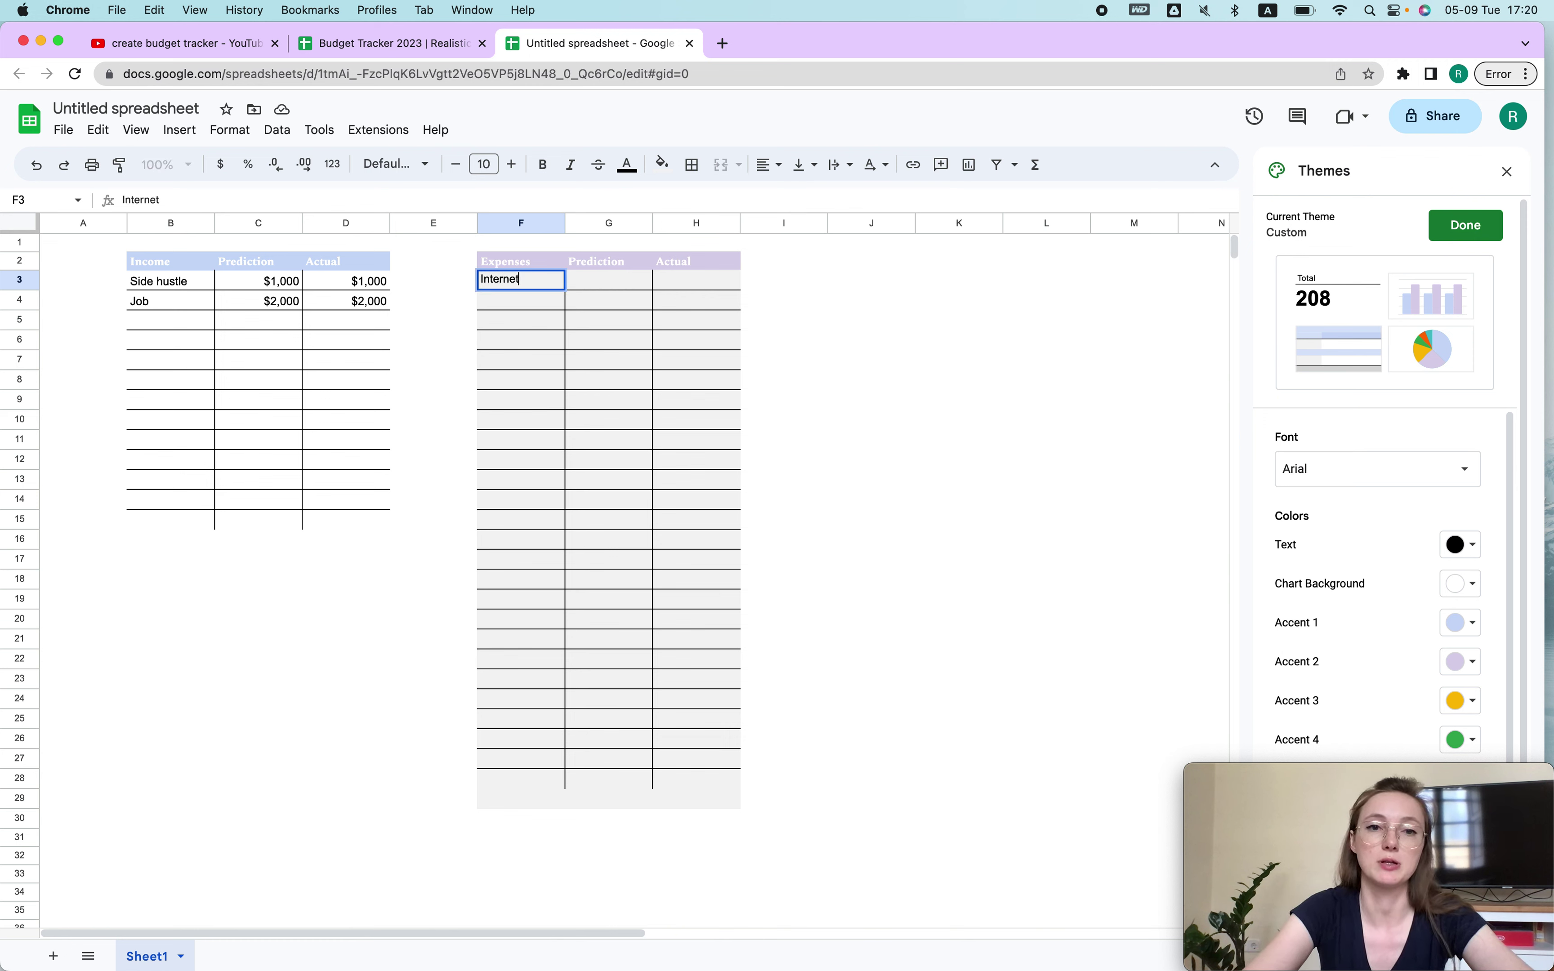
pyautogui.press('Tab')
pyautogui.press('Tab')
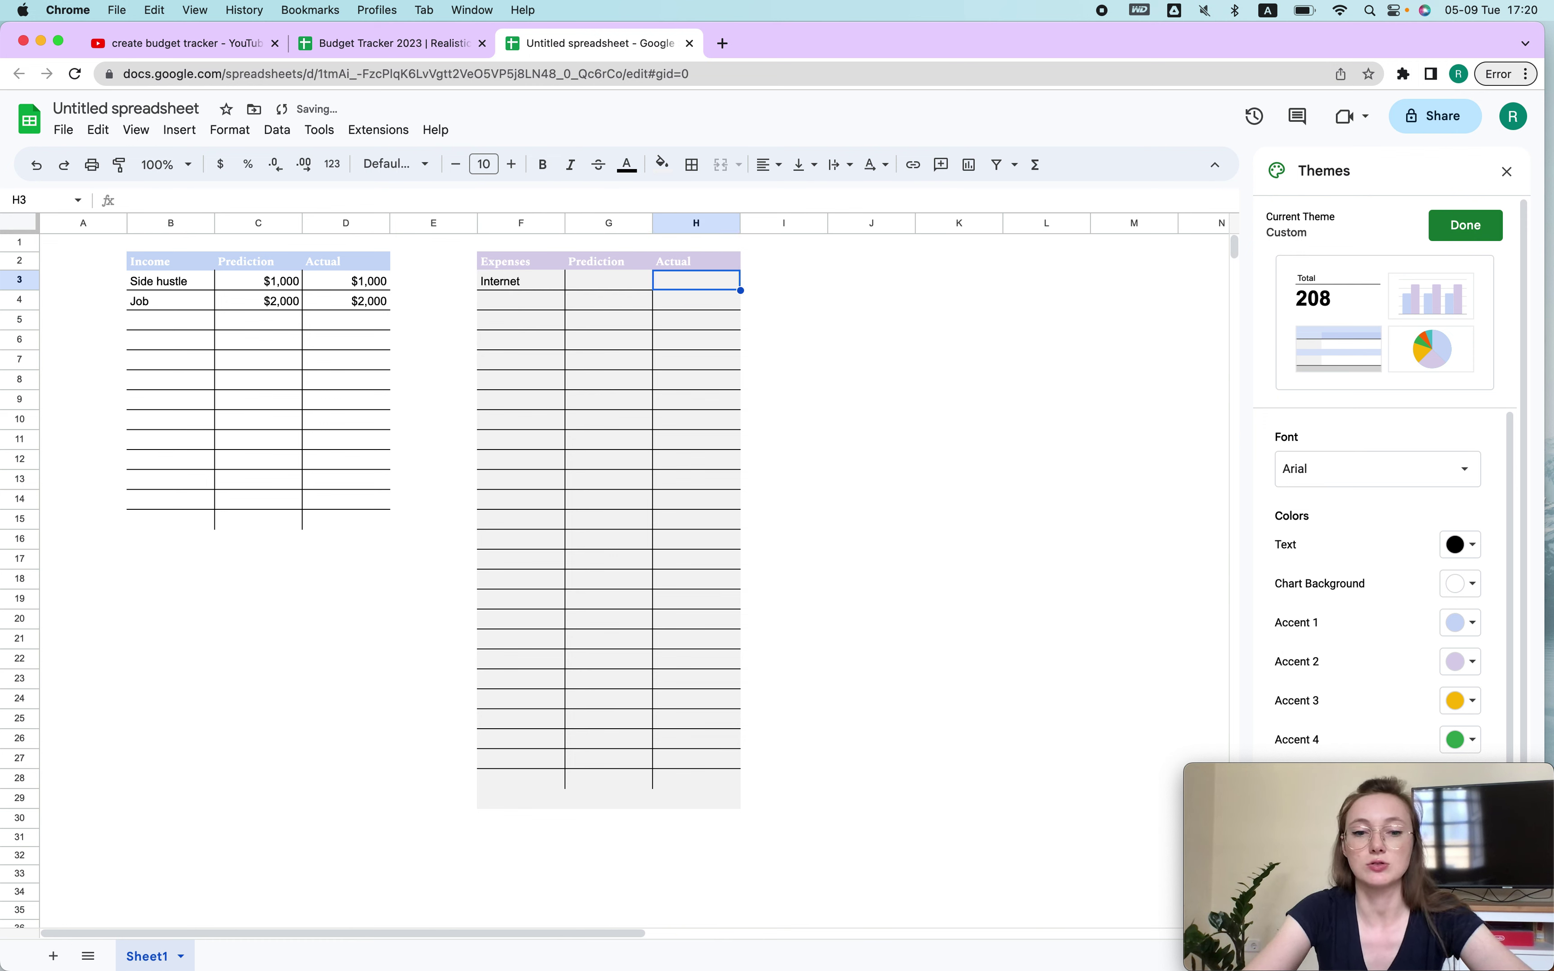
pyautogui.write('300')
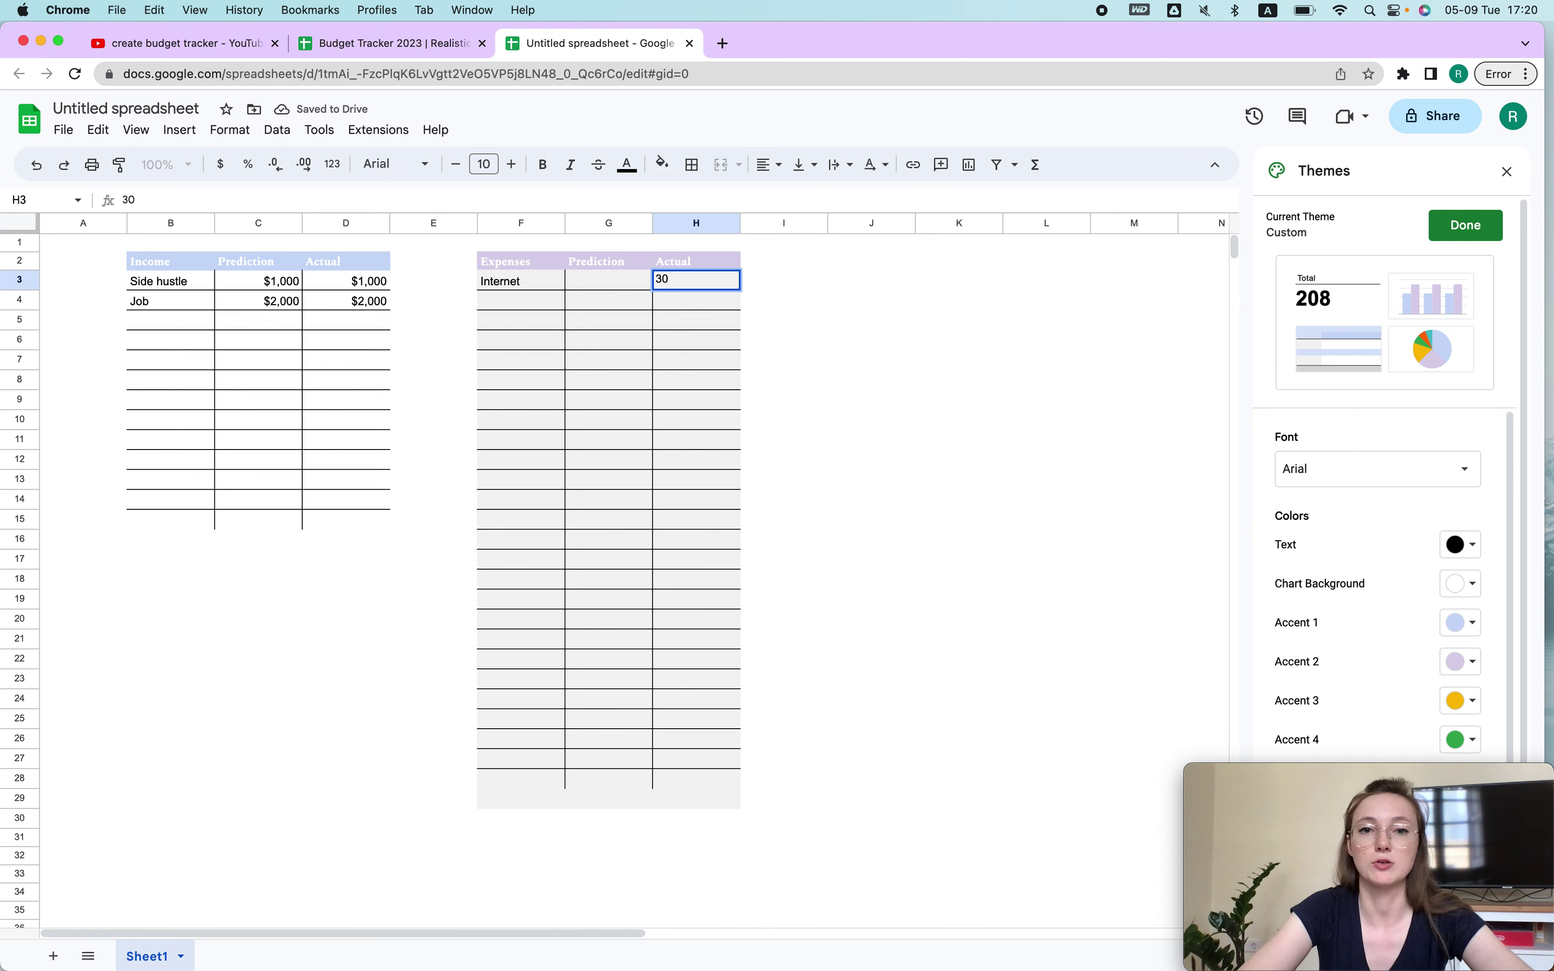
pyautogui.press('Return')
# Copy the currency format from D3 to H3 and give H3 the Expenses table's light gray fill.
pyautogui.click(384, 282)
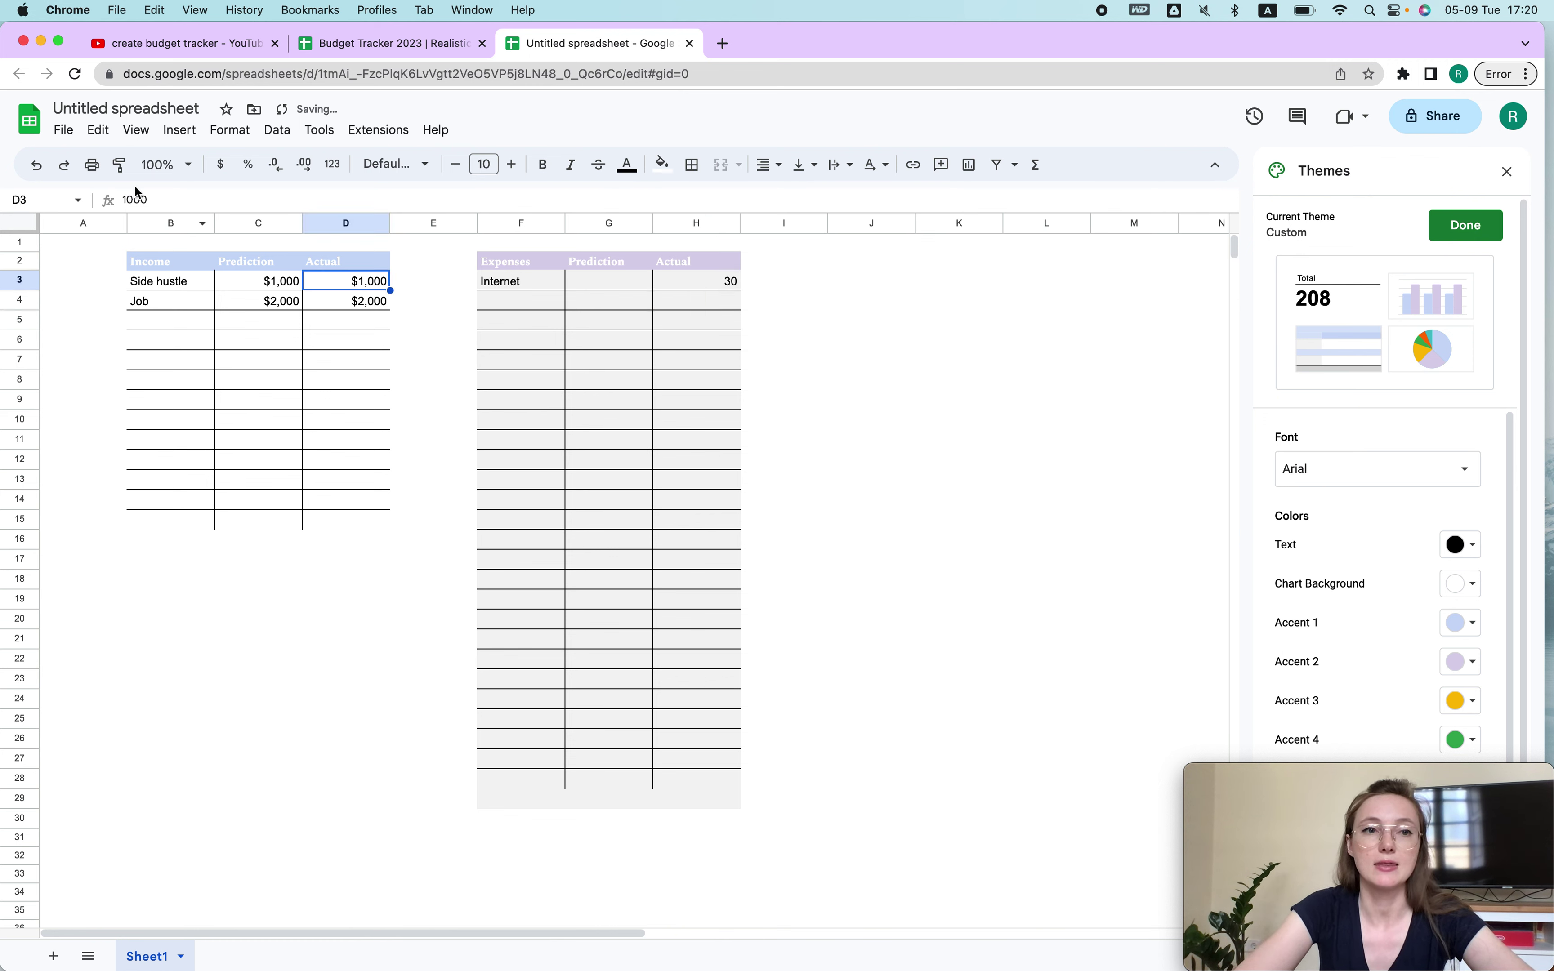
pyautogui.click(120, 165)
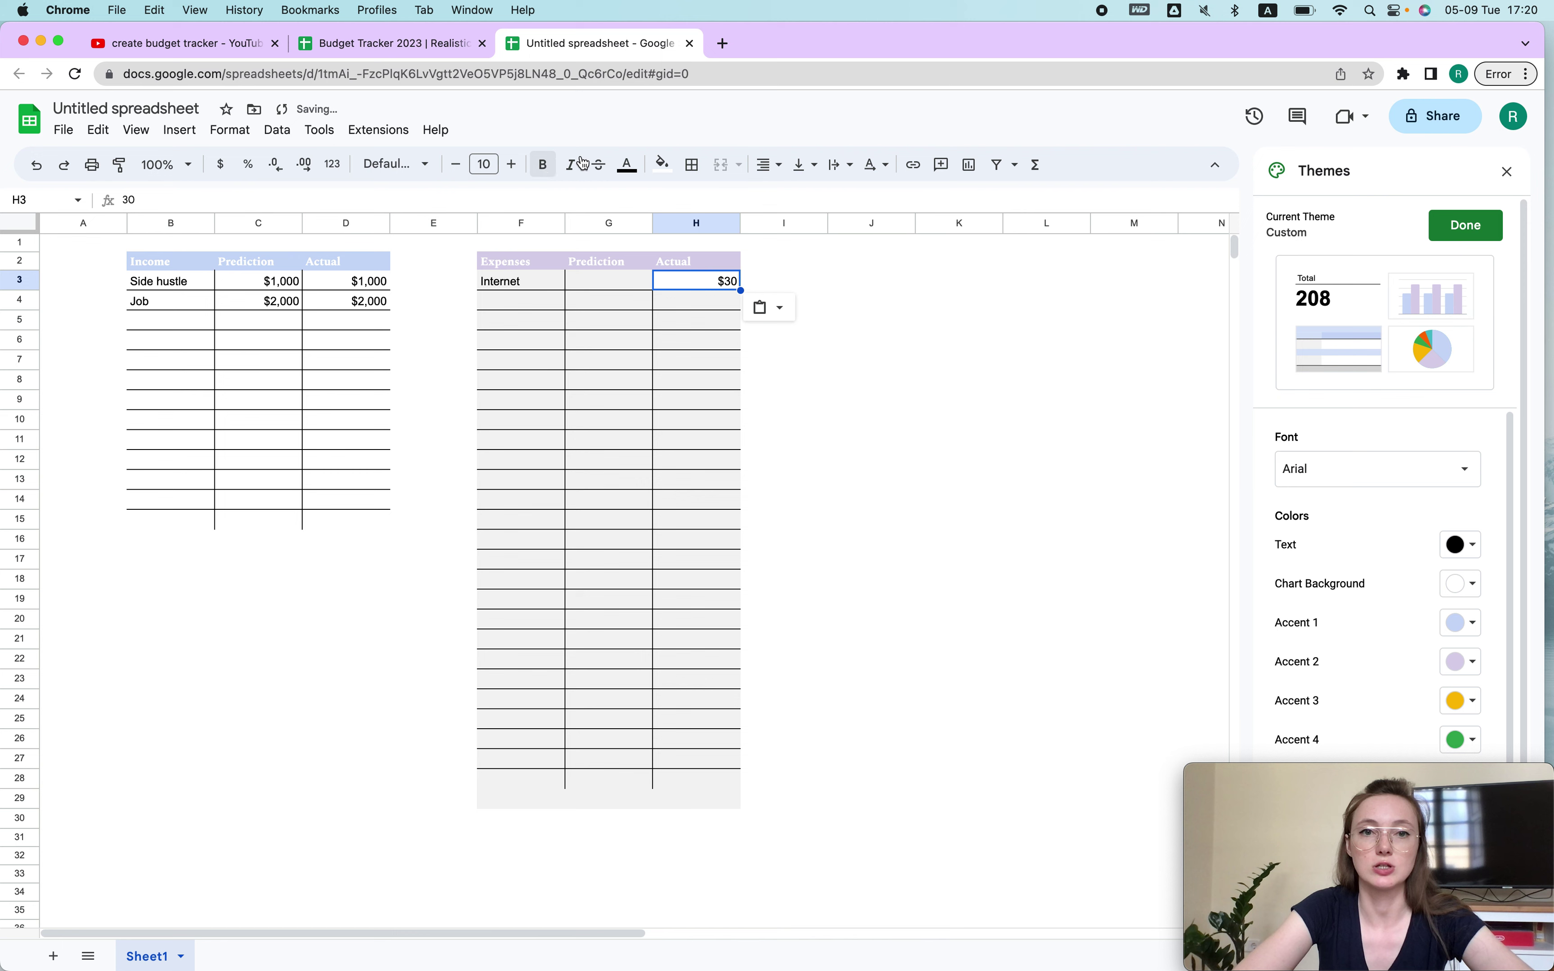
pyautogui.click(663, 164)
pyautogui.click(993, 422)
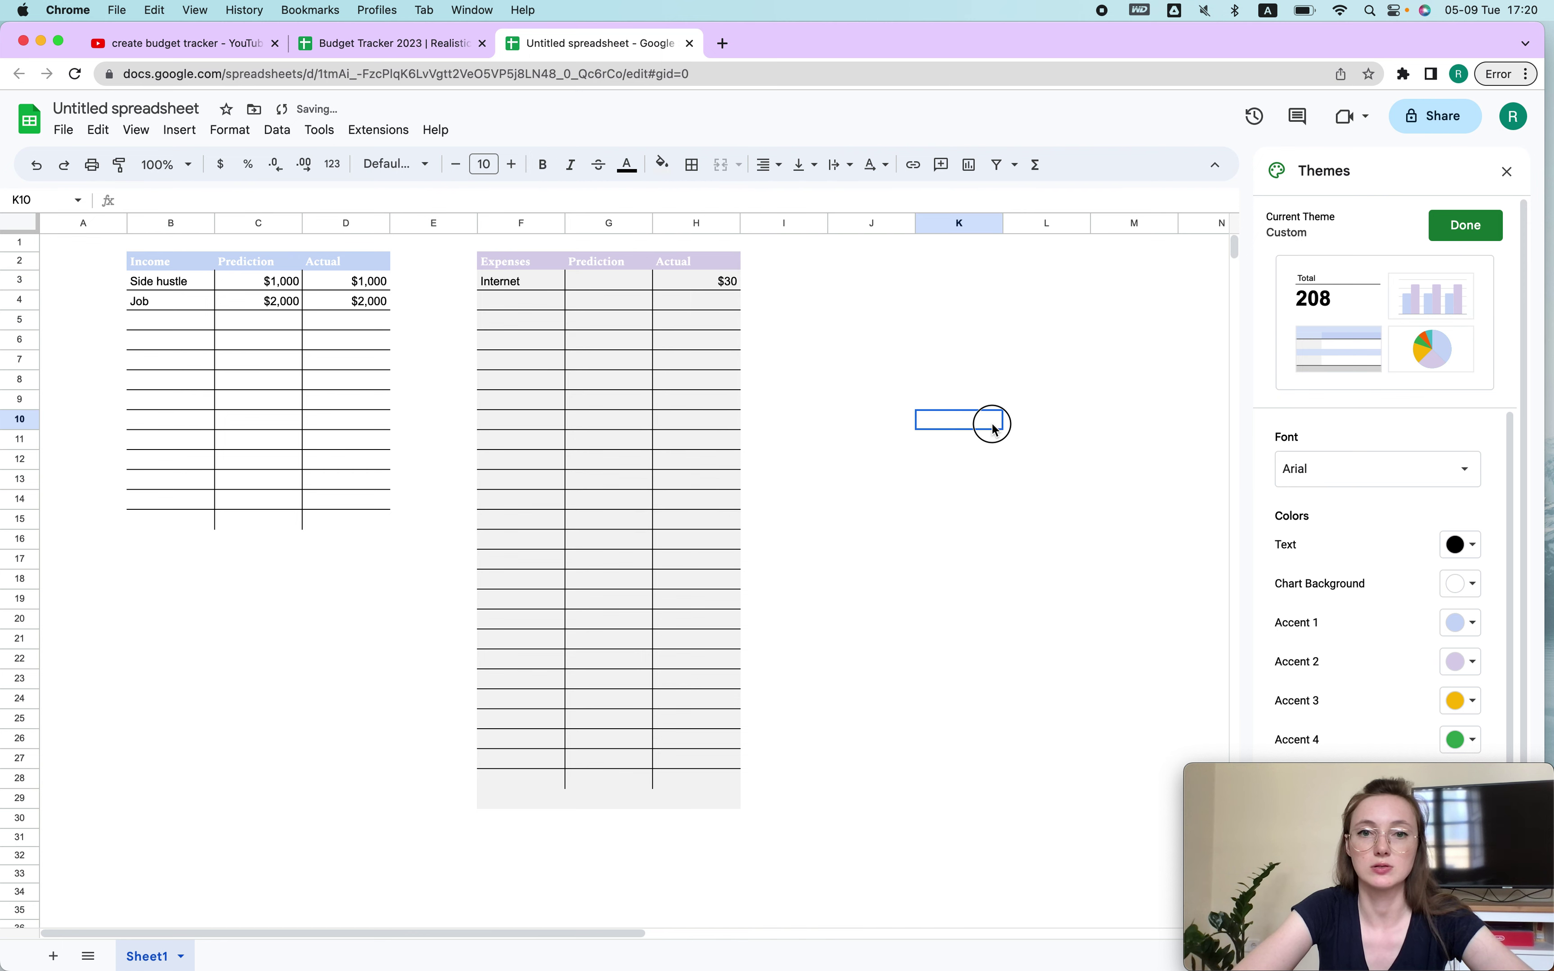
# Copy H3's currency format down the Expenses table's Actual column to H4:H29.
pyautogui.click(689, 287)
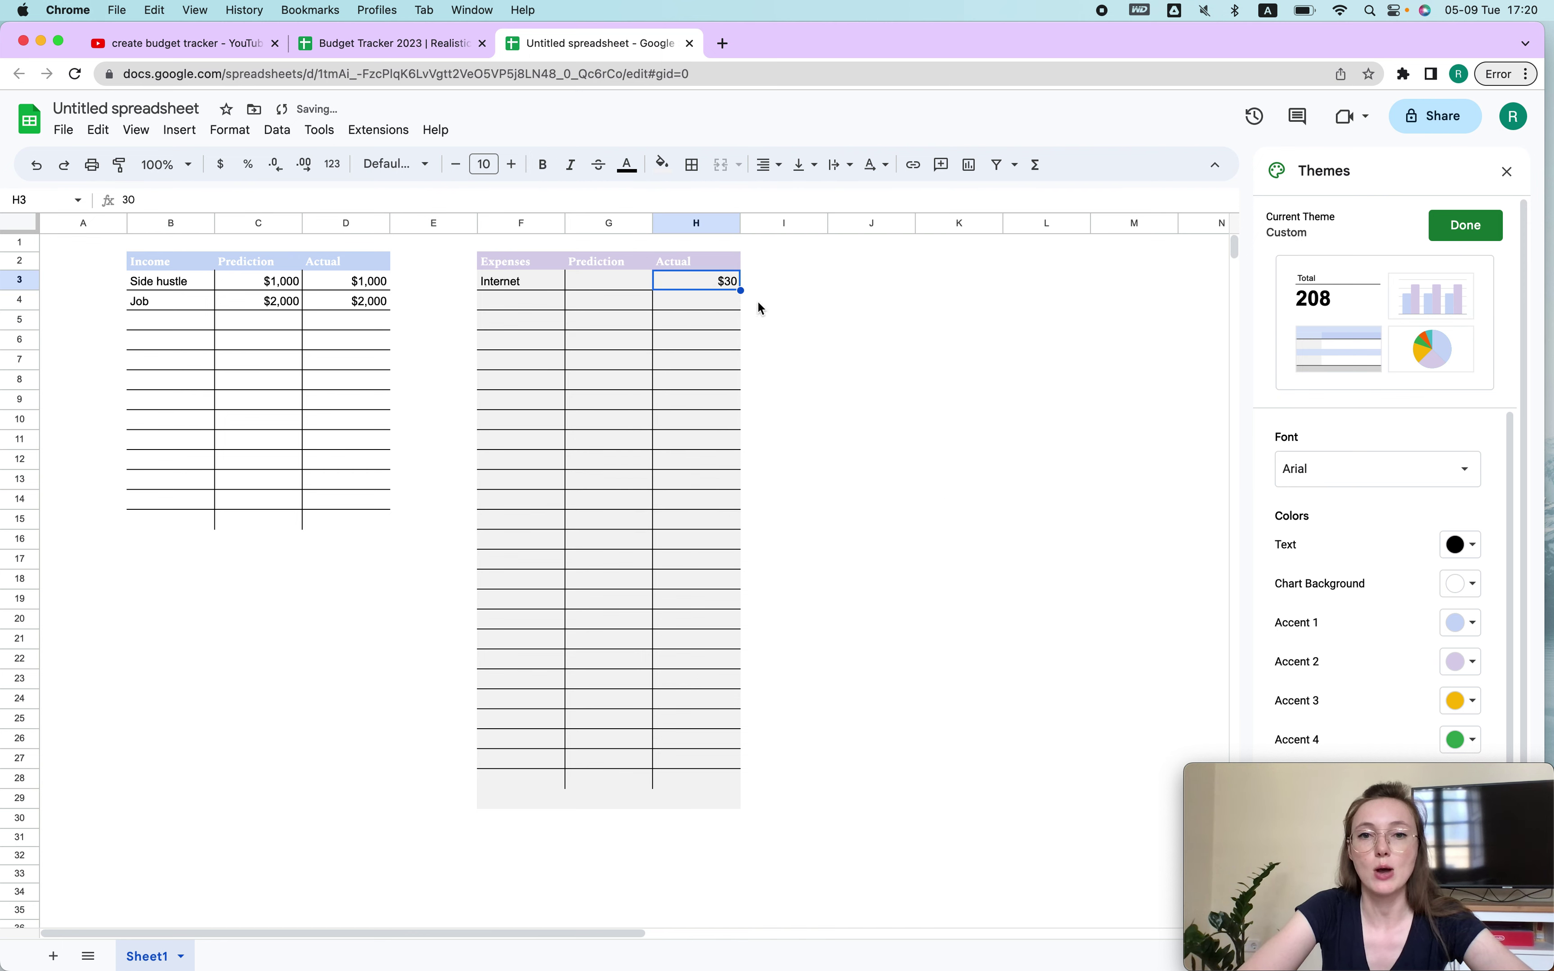
pyautogui.moveTo(740, 290)
pyautogui.mouseDown()
pyautogui.moveTo(737, 760)
pyautogui.moveTo(732, 287)
pyautogui.mouseUp()
pyautogui.click(122, 169)
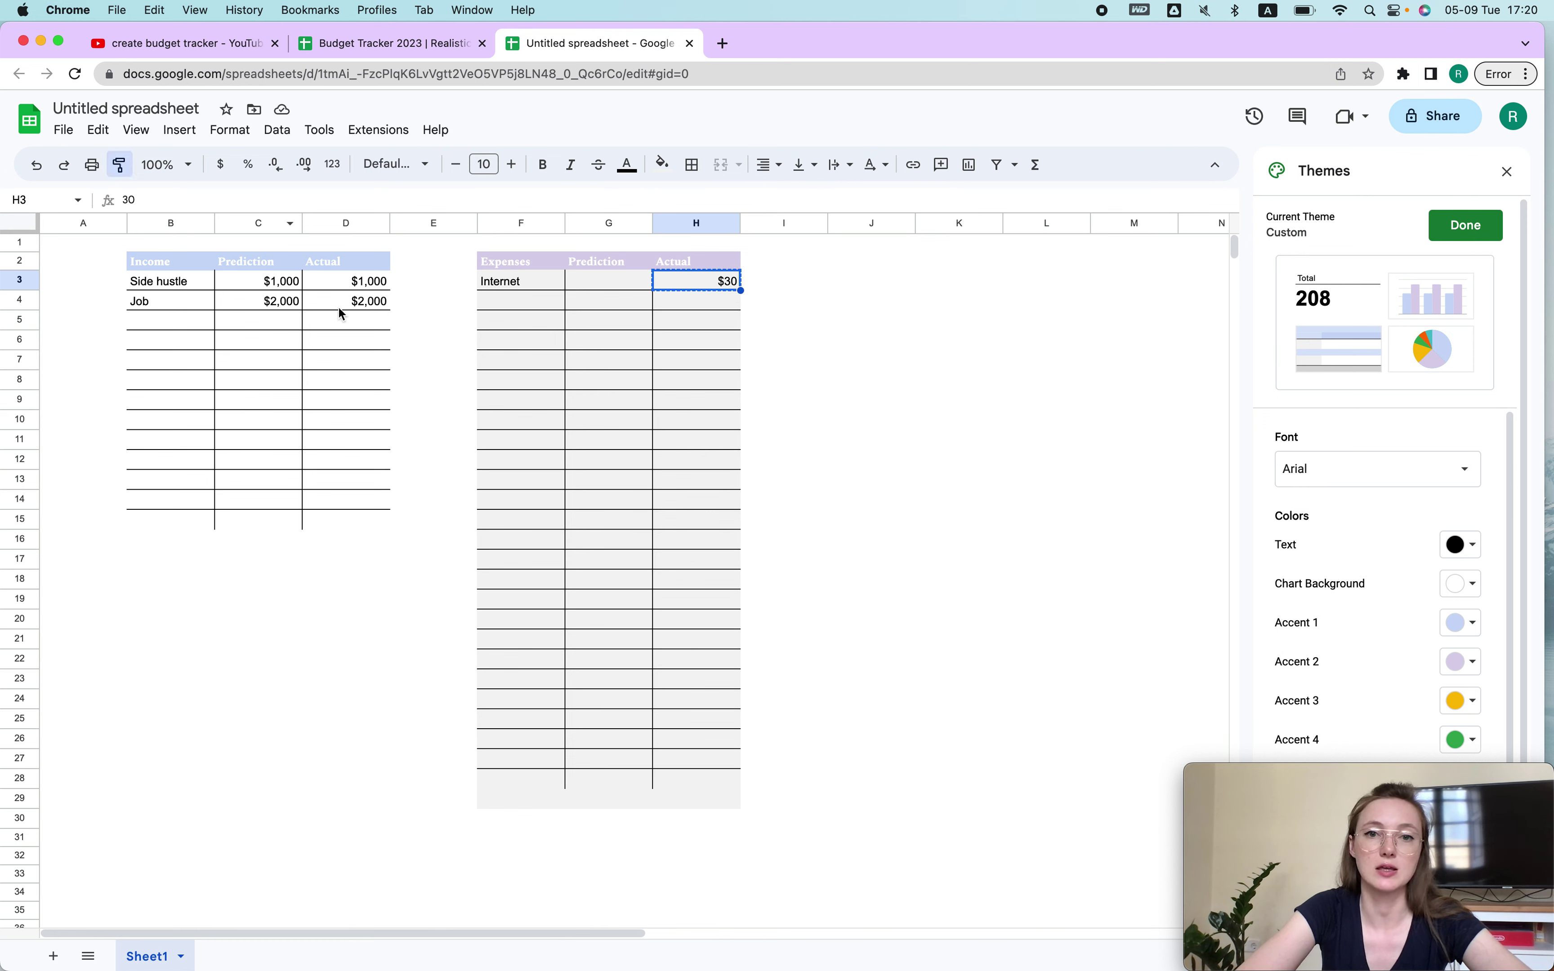
pyautogui.moveTo(737, 306); pyautogui.dragTo(703, 800)
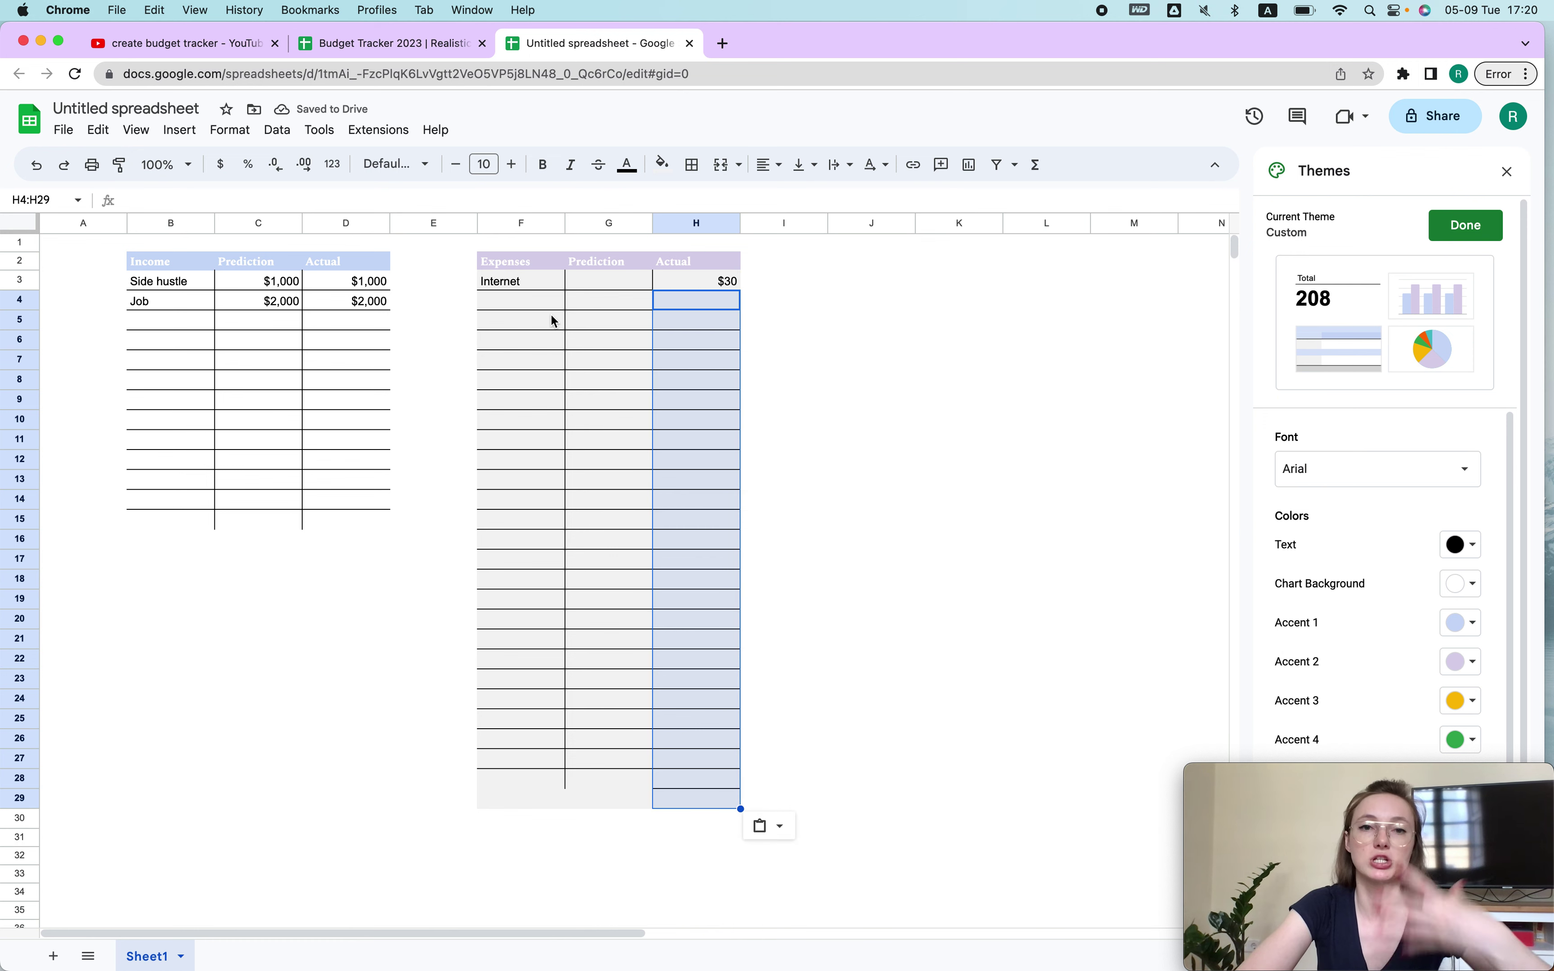
# Enter Rent as an expense in F4, with an actual amount of 600 in H4.
pyautogui.click(518, 301)
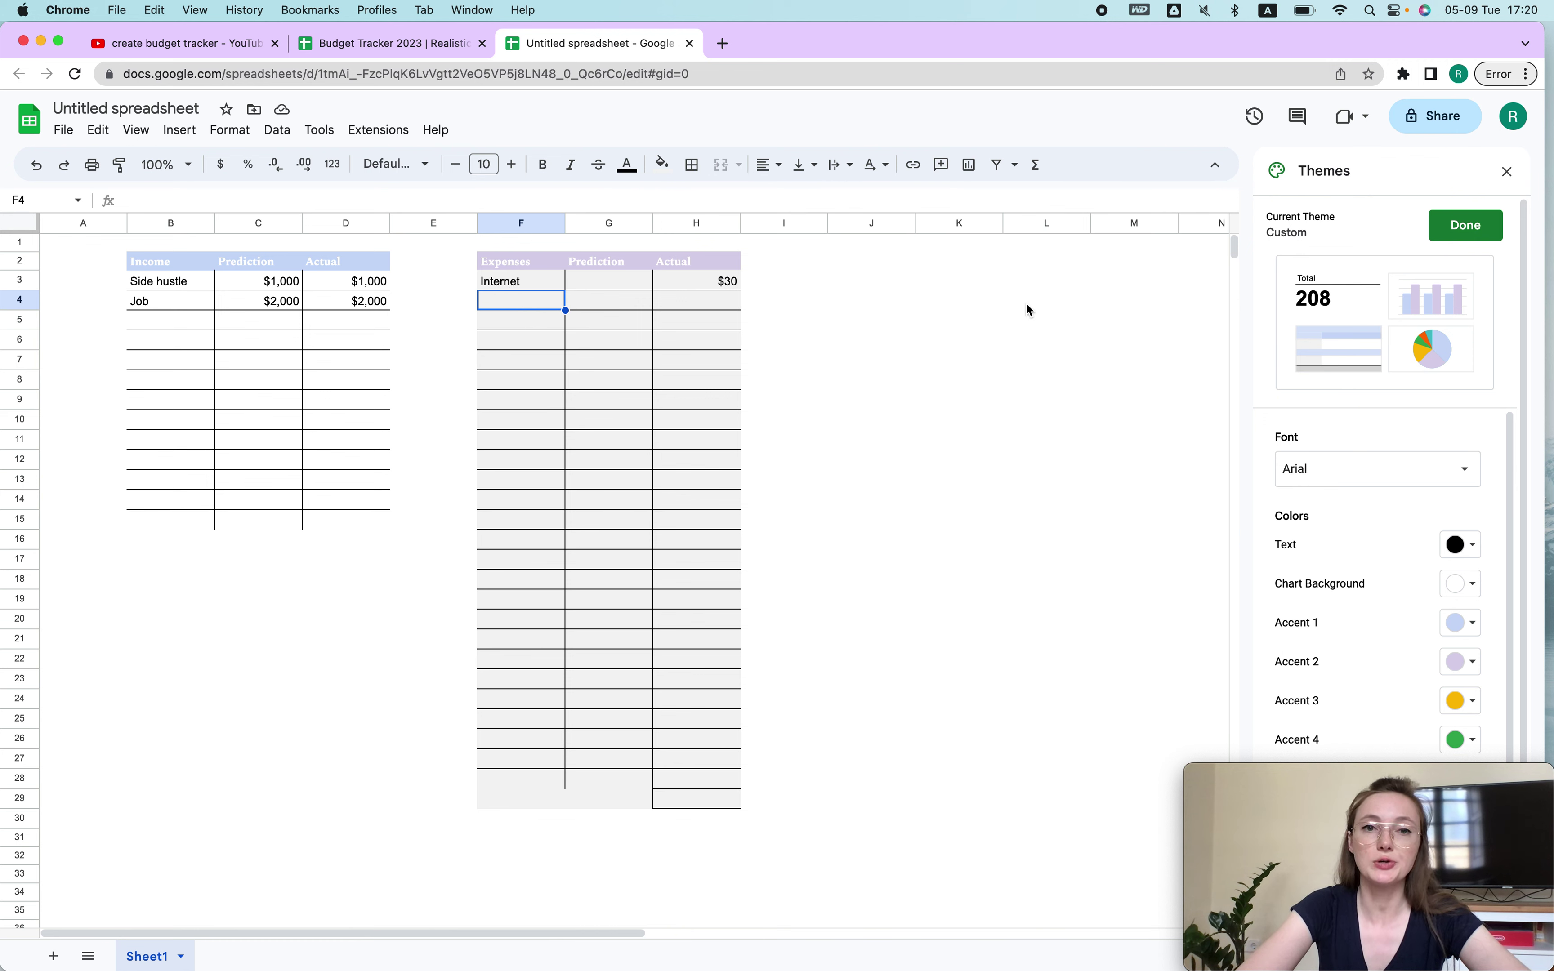
pyautogui.write('Rent')
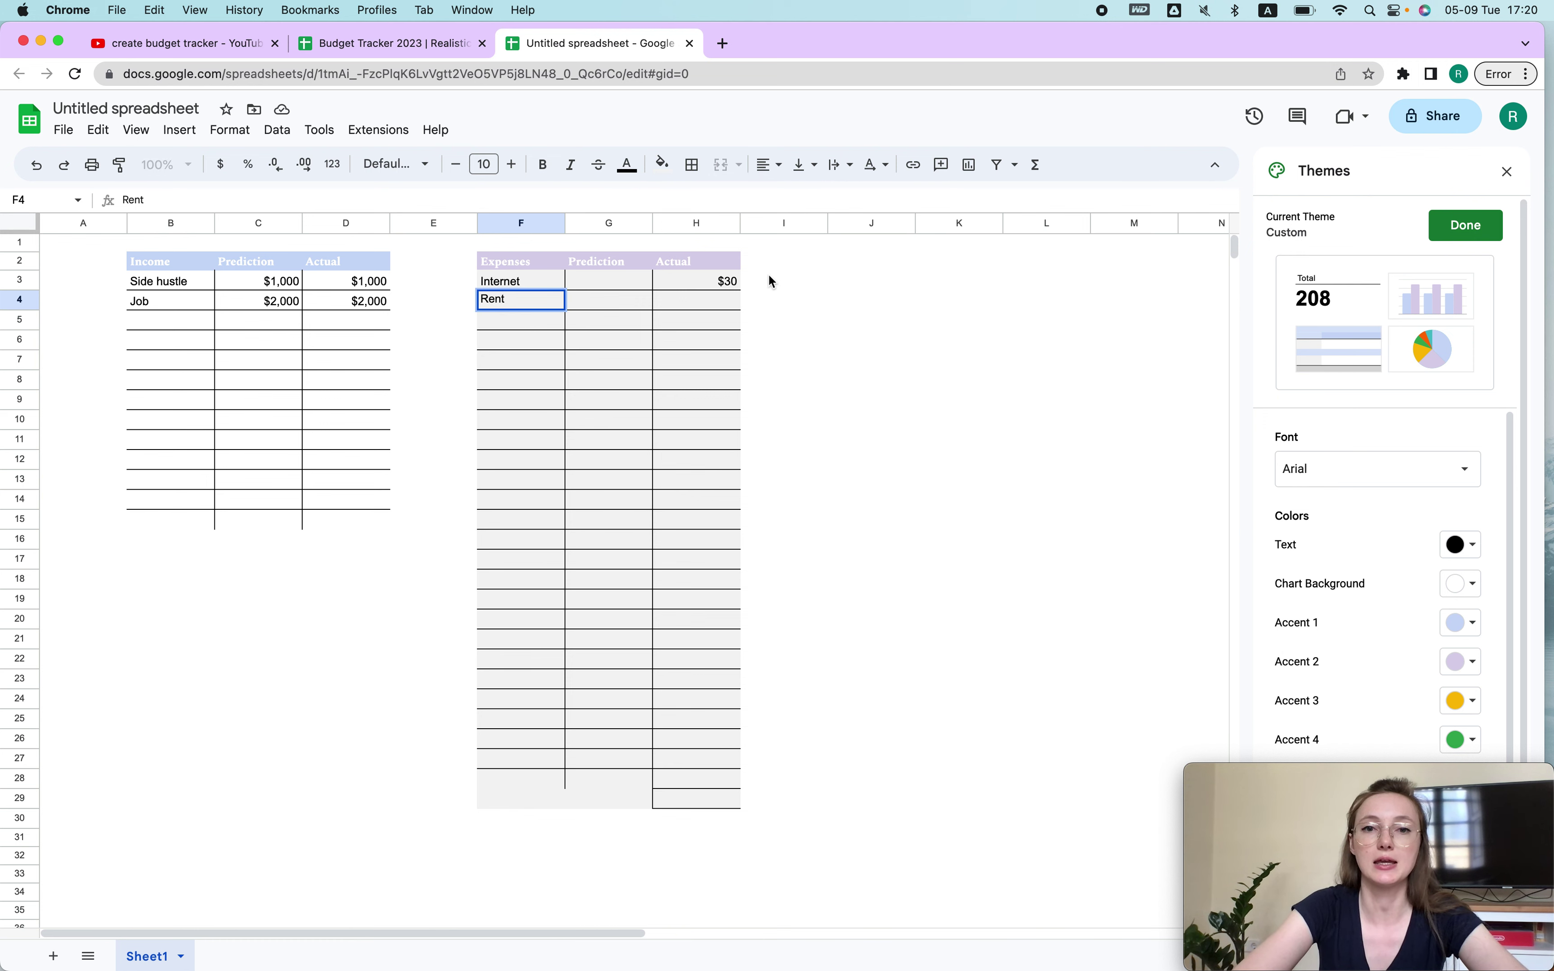
pyautogui.press('Tab')
pyautogui.press('Tab')
pyautogui.write('6')
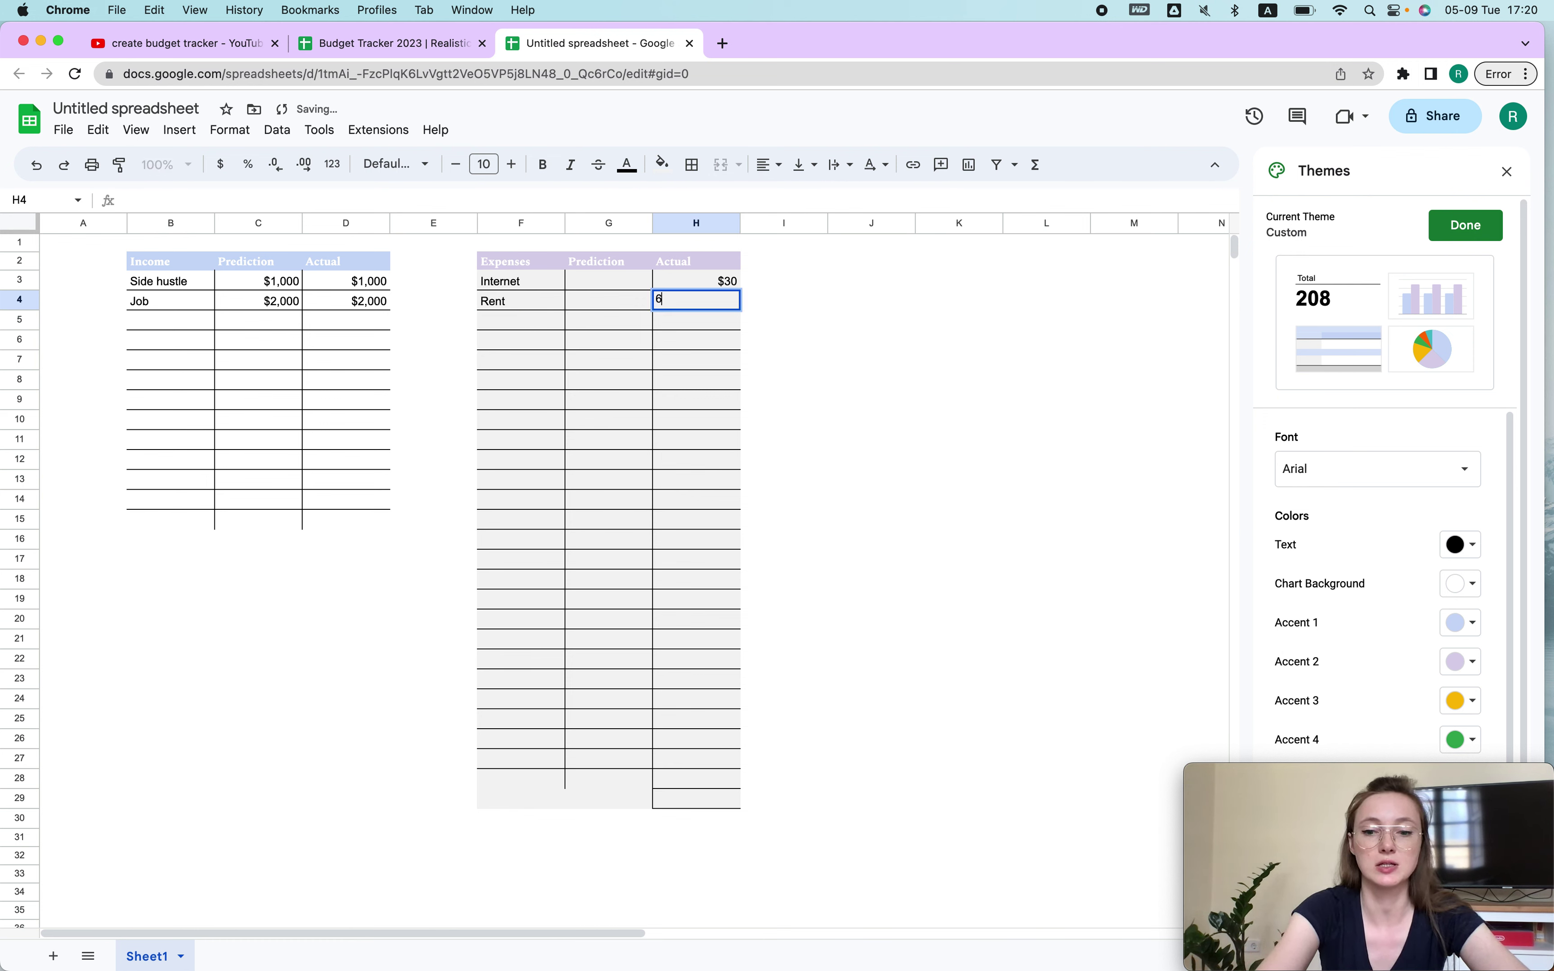
pyautogui.write('00')
pyautogui.press('Return')
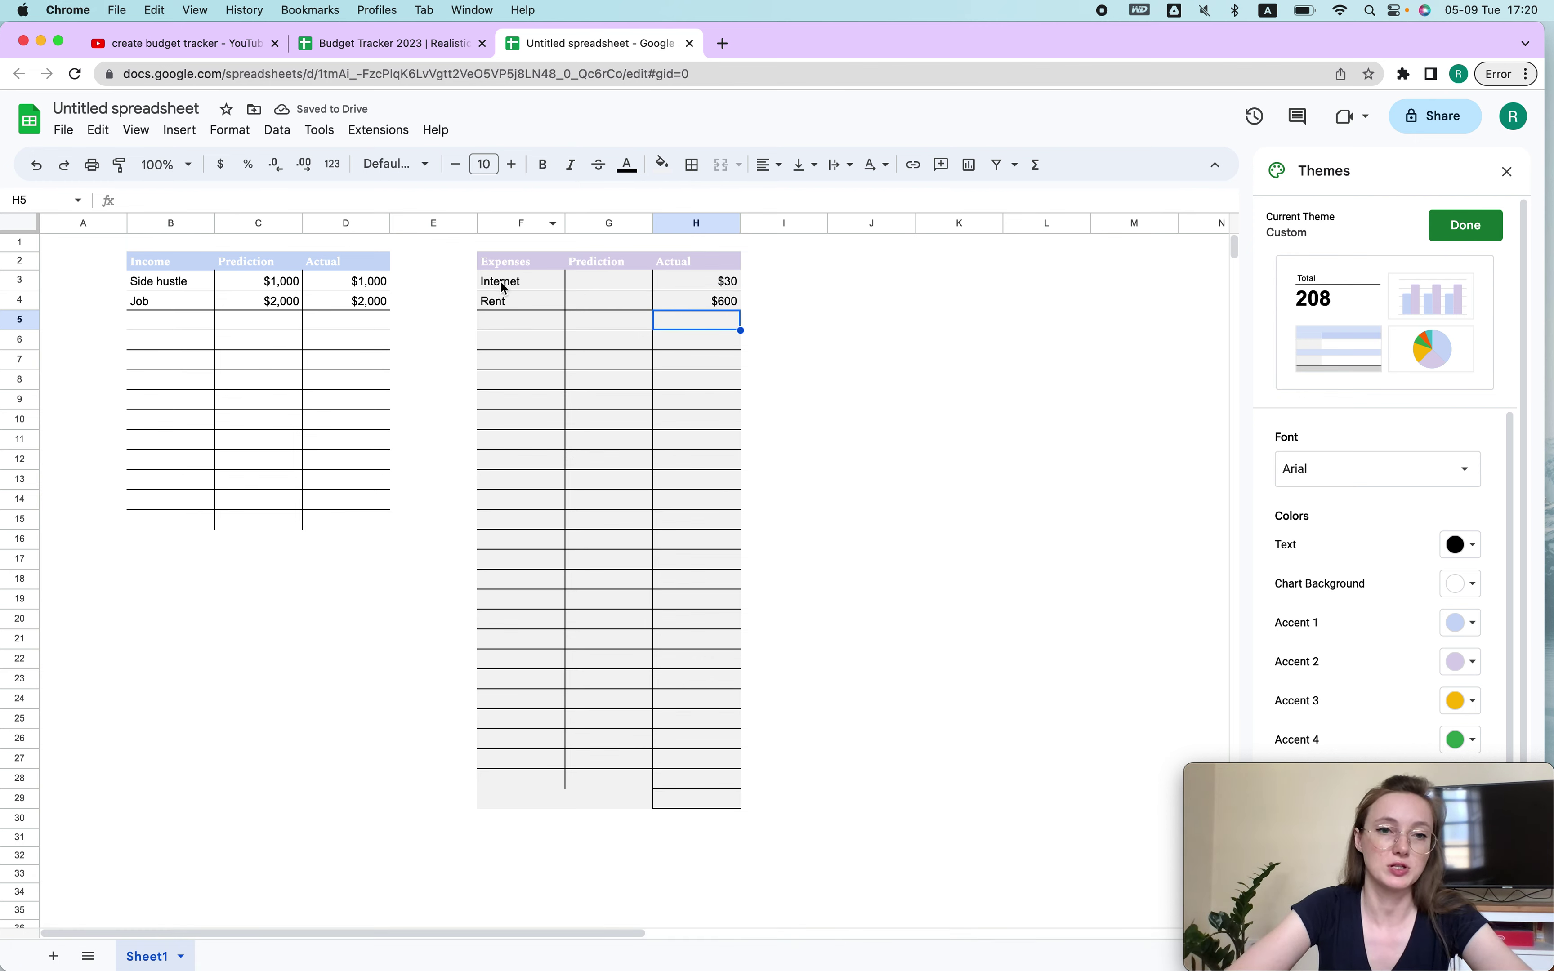
# Enter Groceries as an expense in F5, with an actual amount of 30 in H5.
pyautogui.click(521, 321)
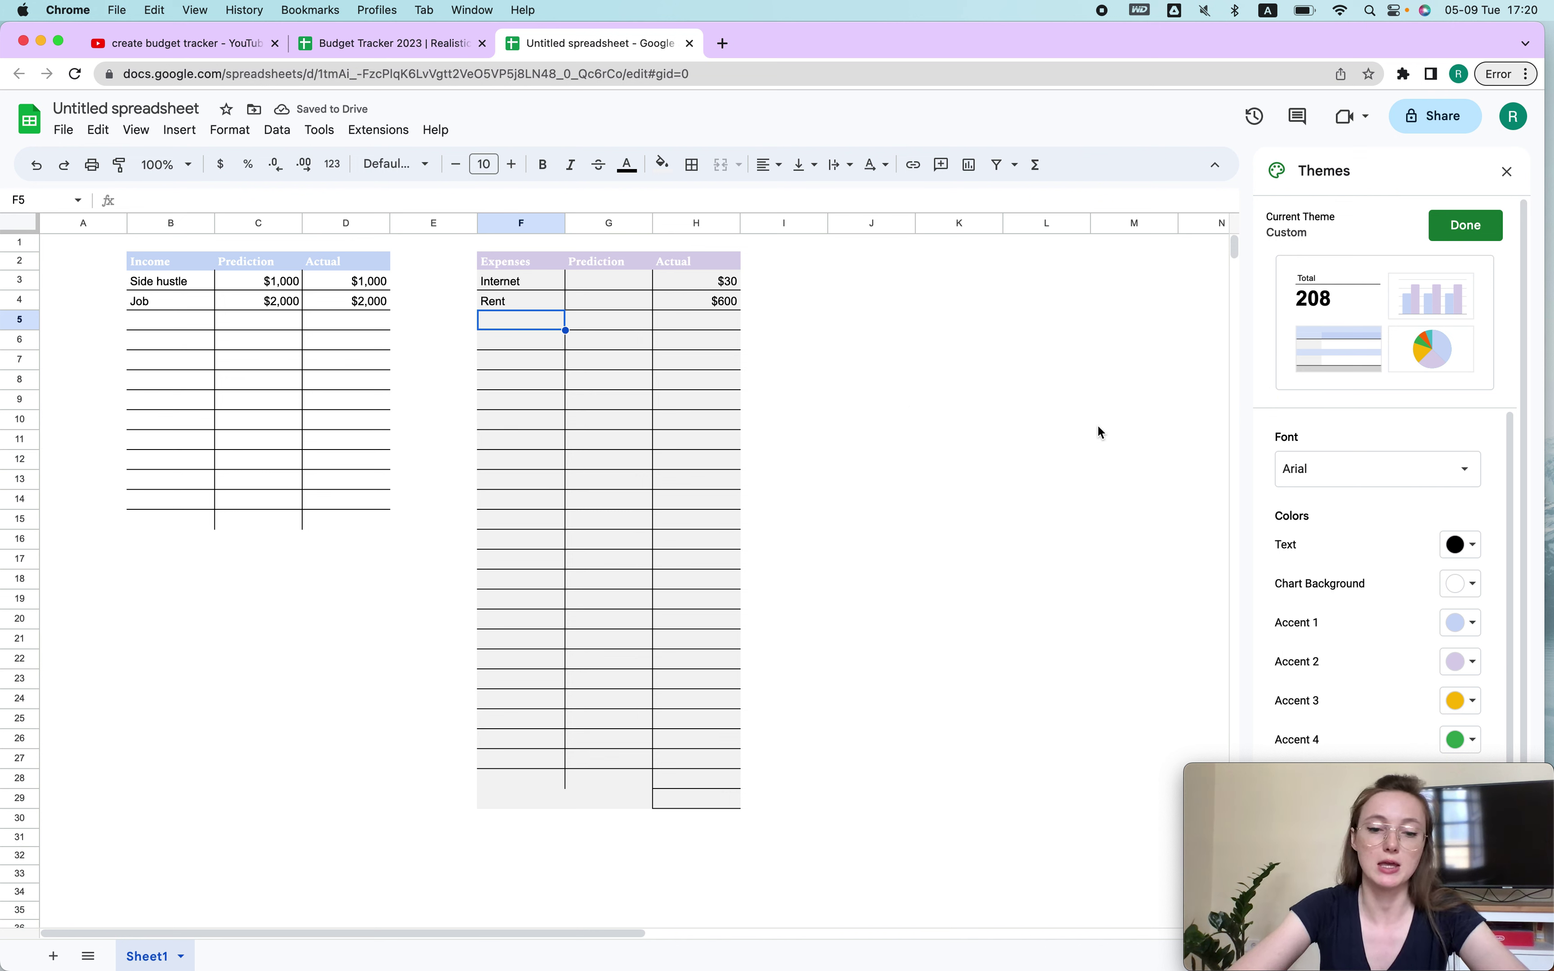
pyautogui.write('Groceries')
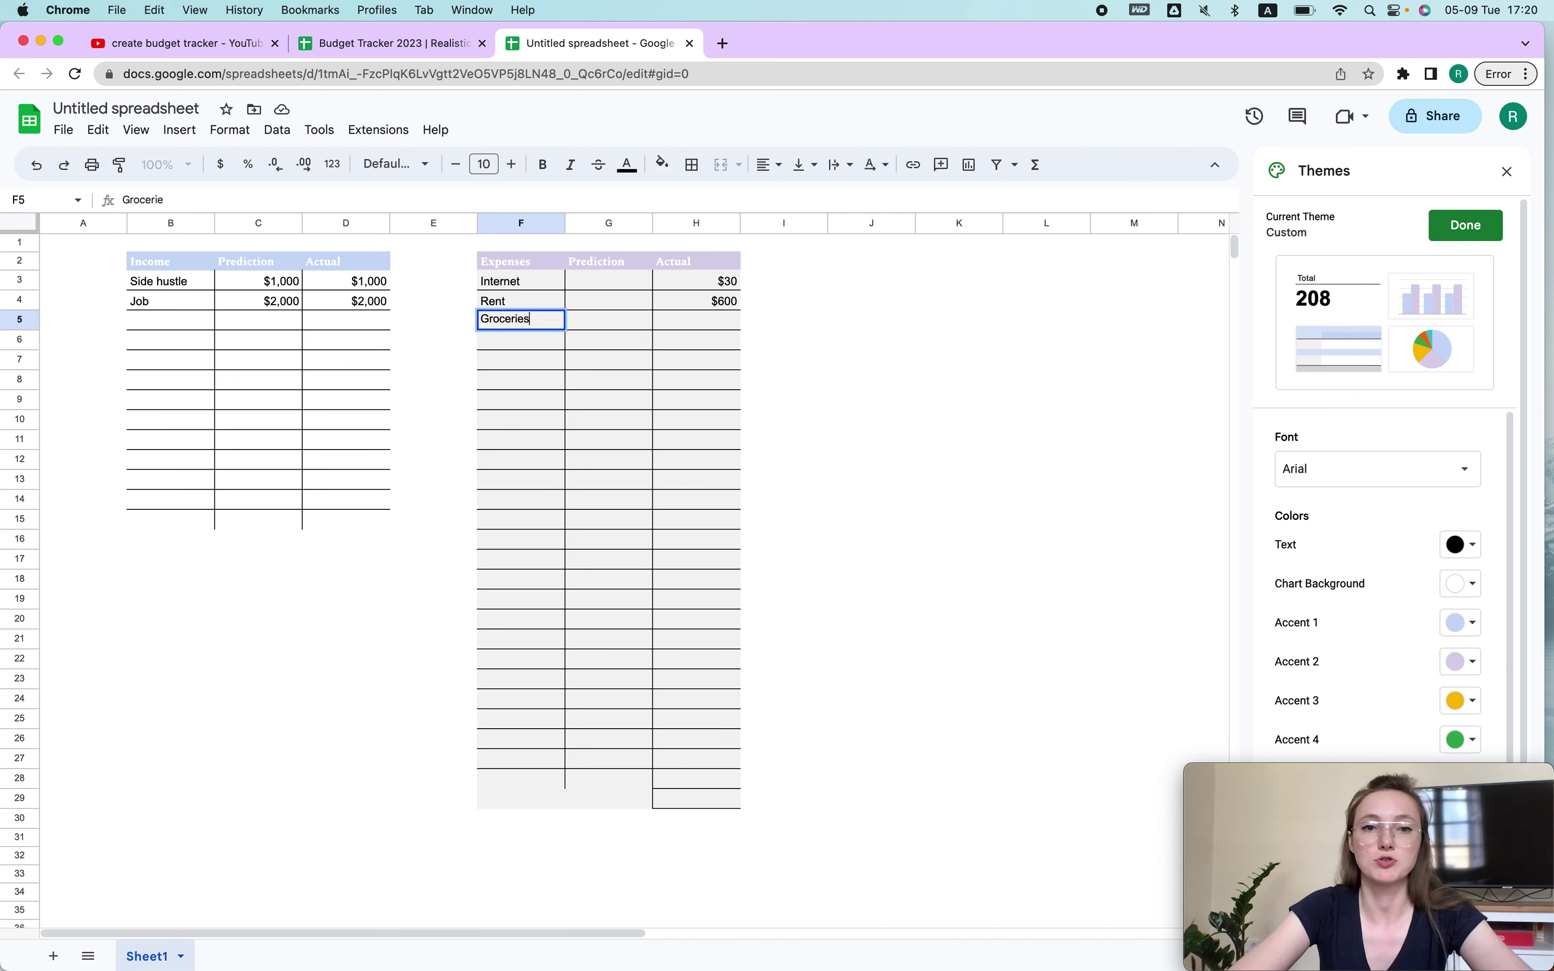
pyautogui.click(726, 314)
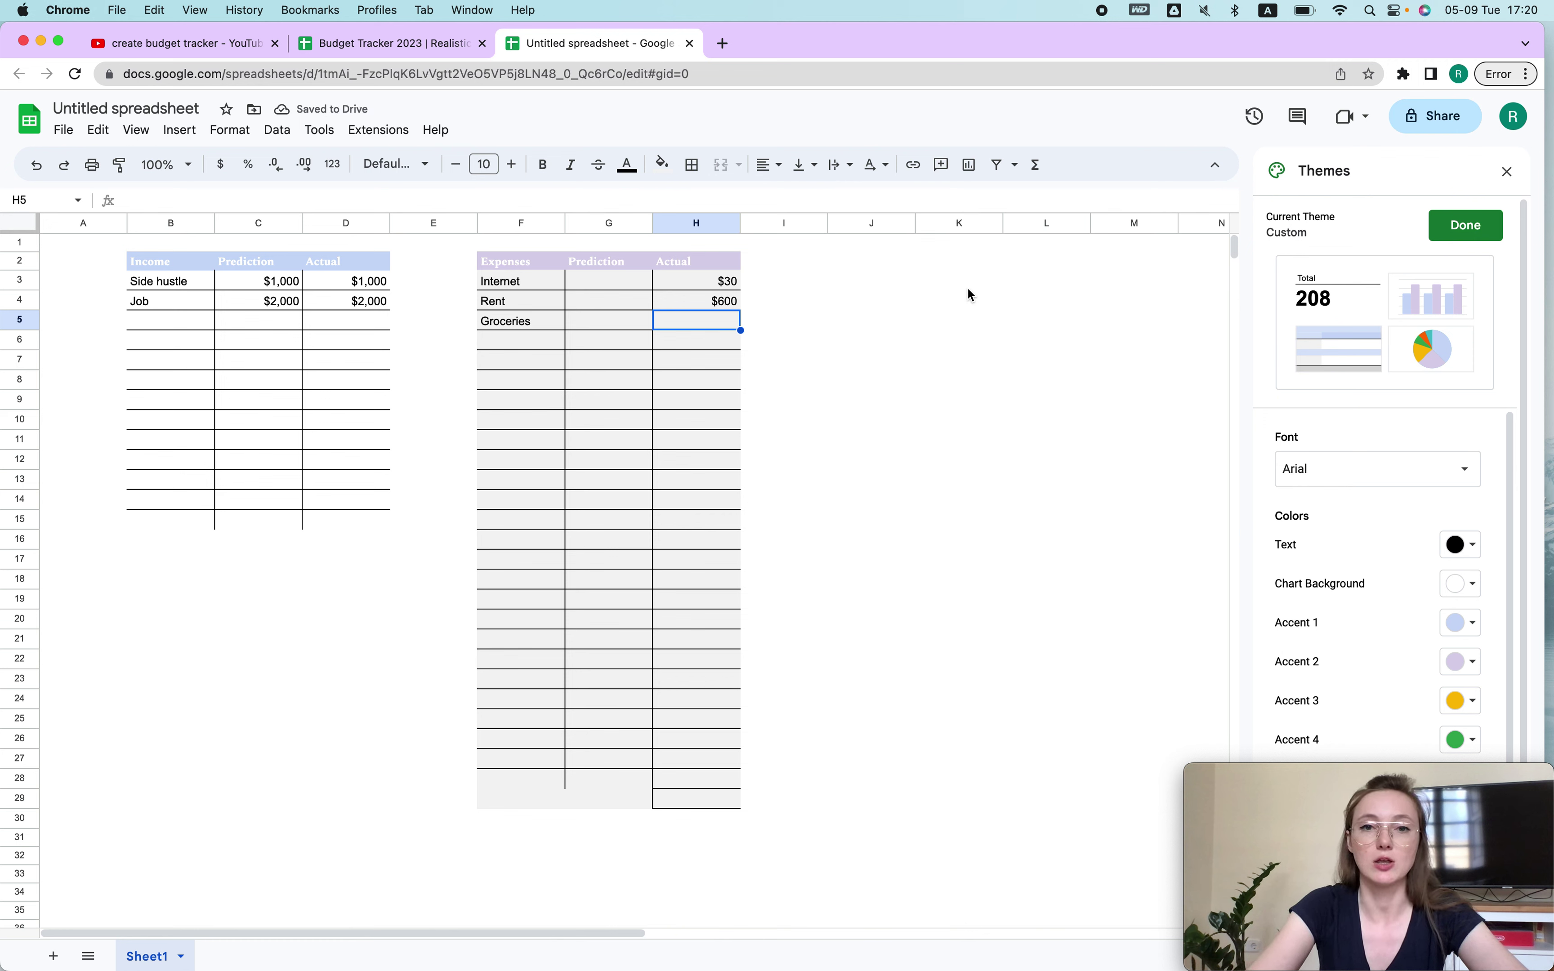
pyautogui.write('30')
pyautogui.press('Return')
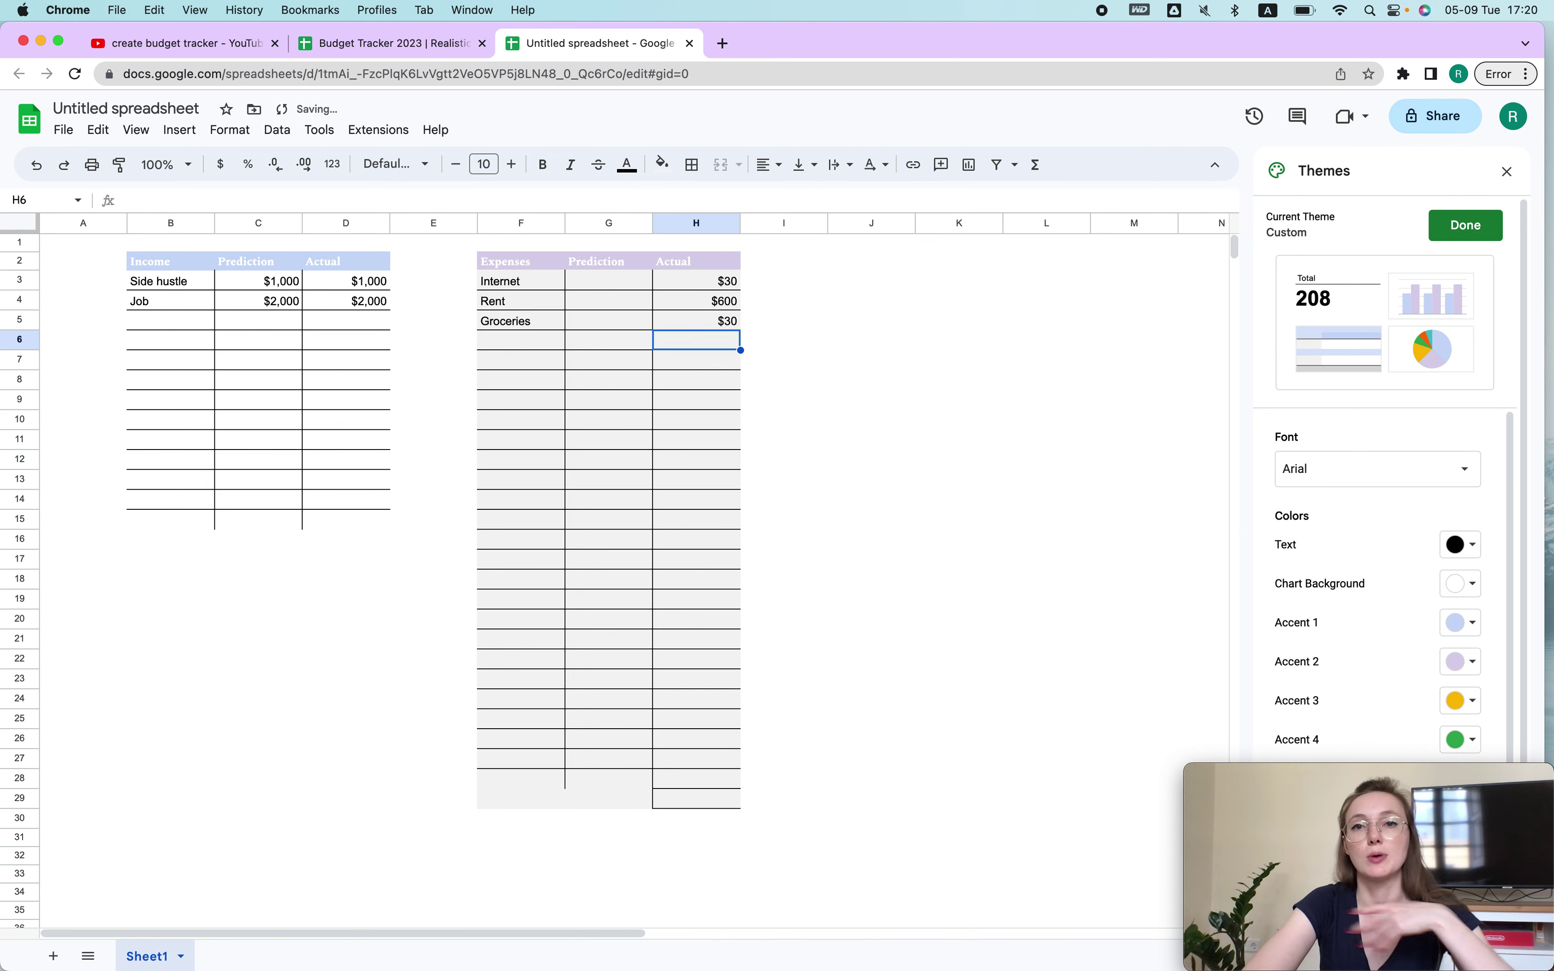
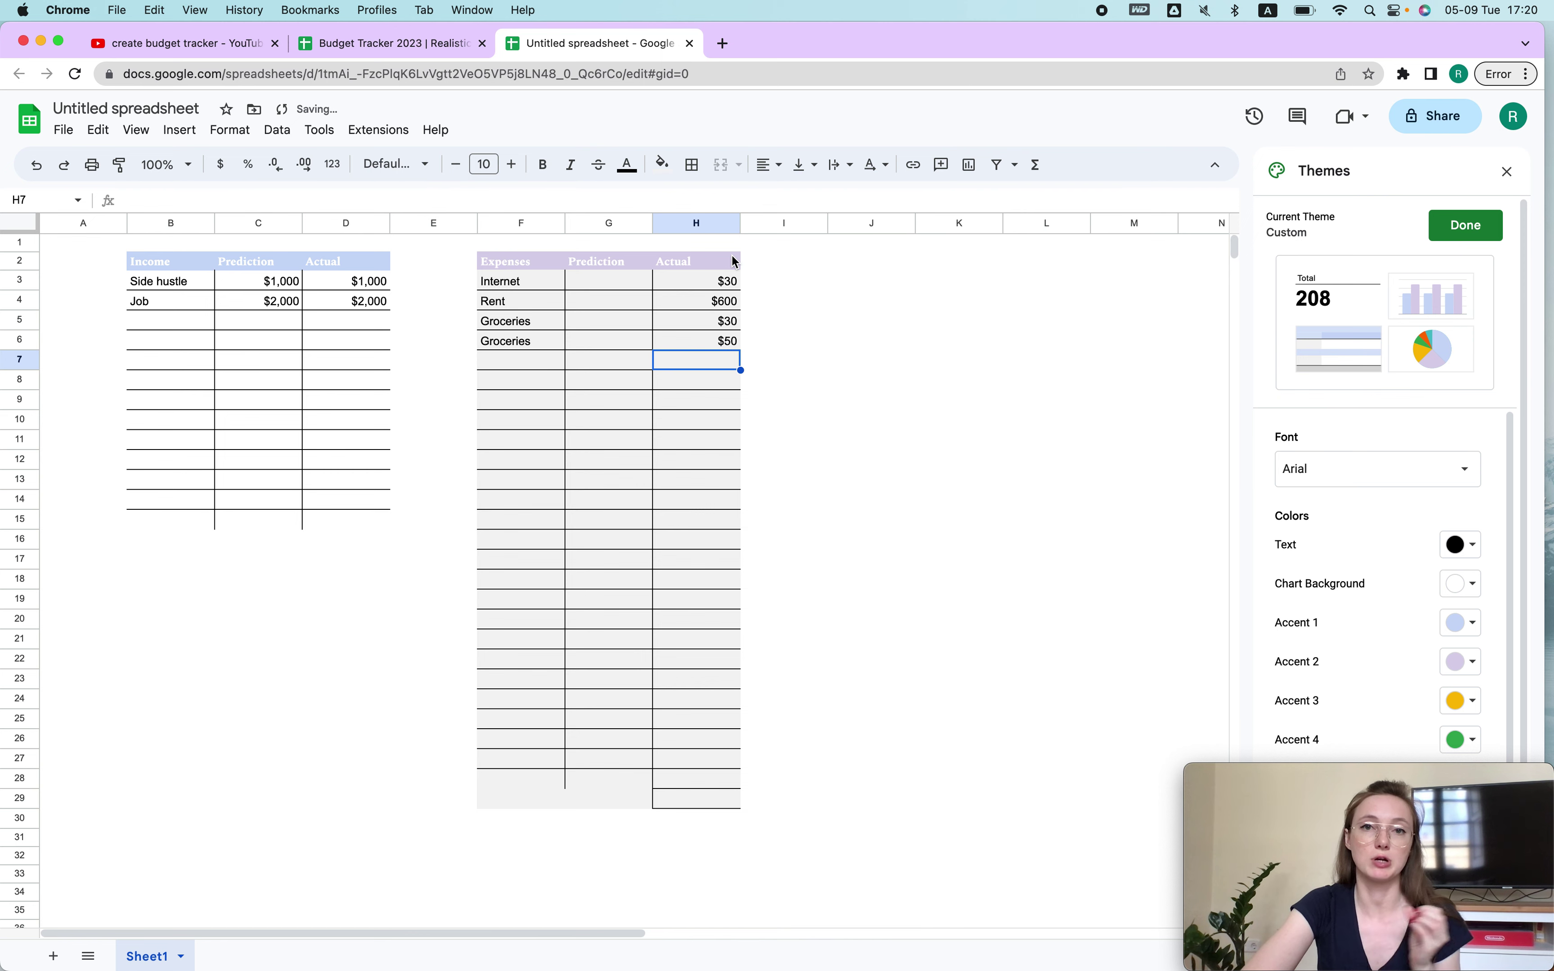
# Remove the stray borders from H28 and H29 at the foot of the Expenses table.
pyautogui.hscroll(1, 788, 302)
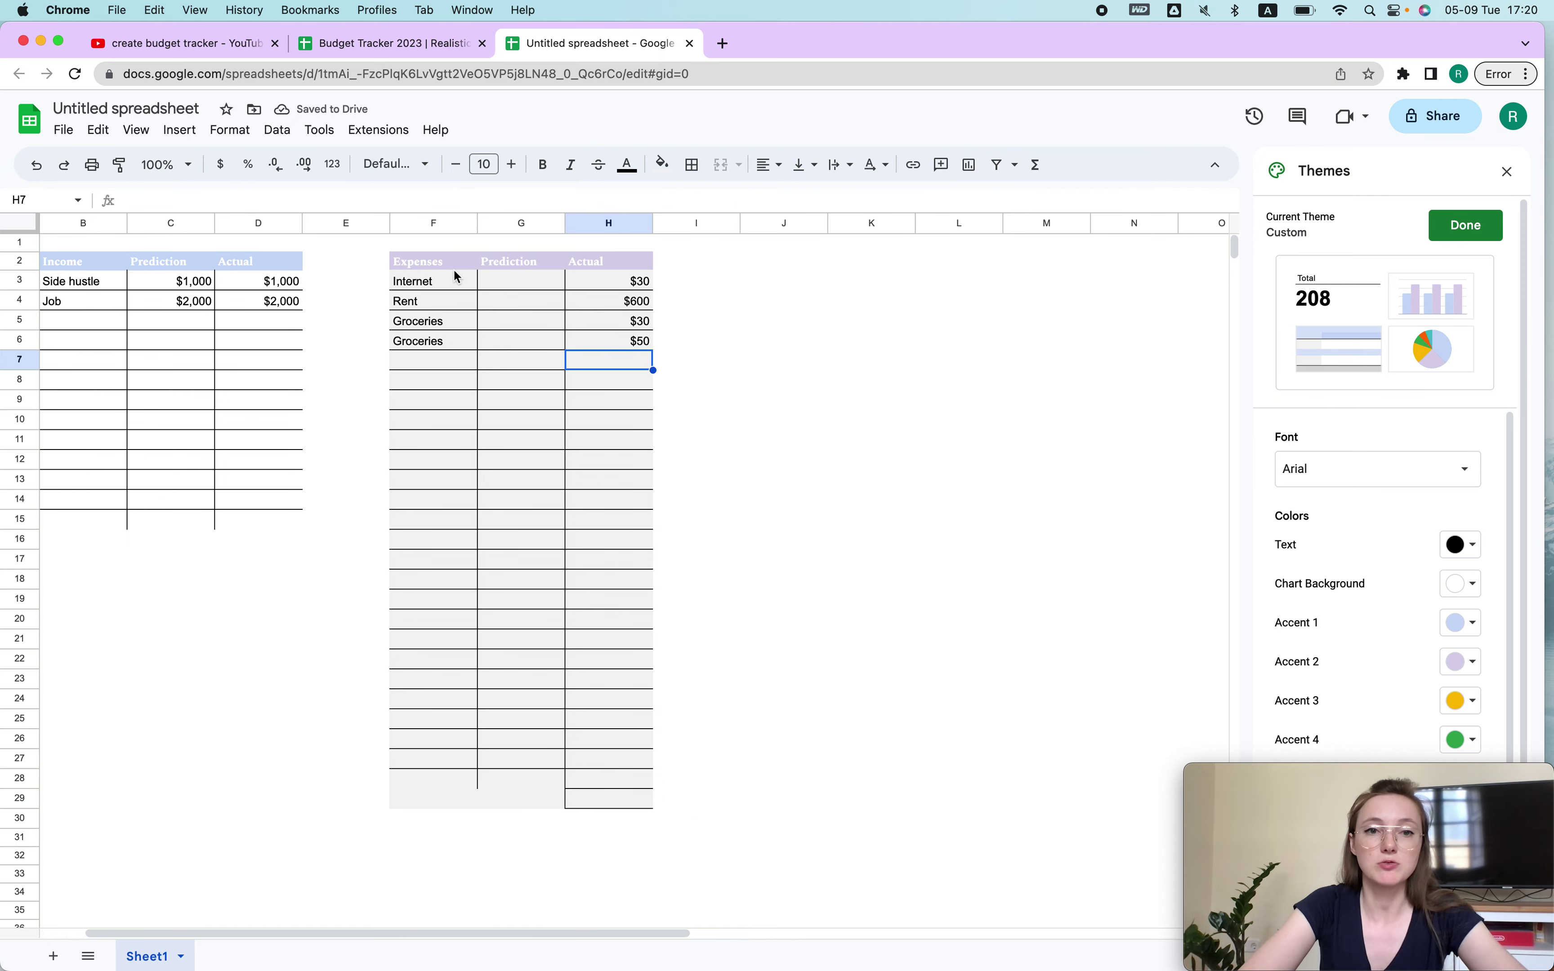
pyautogui.moveTo(430, 261); pyautogui.dragTo(437, 774)
pyautogui.click(511, 783)
pyautogui.moveTo(565, 788); pyautogui.dragTo(627, 808)
pyautogui.click(542, 808)
pyautogui.press('super+z')
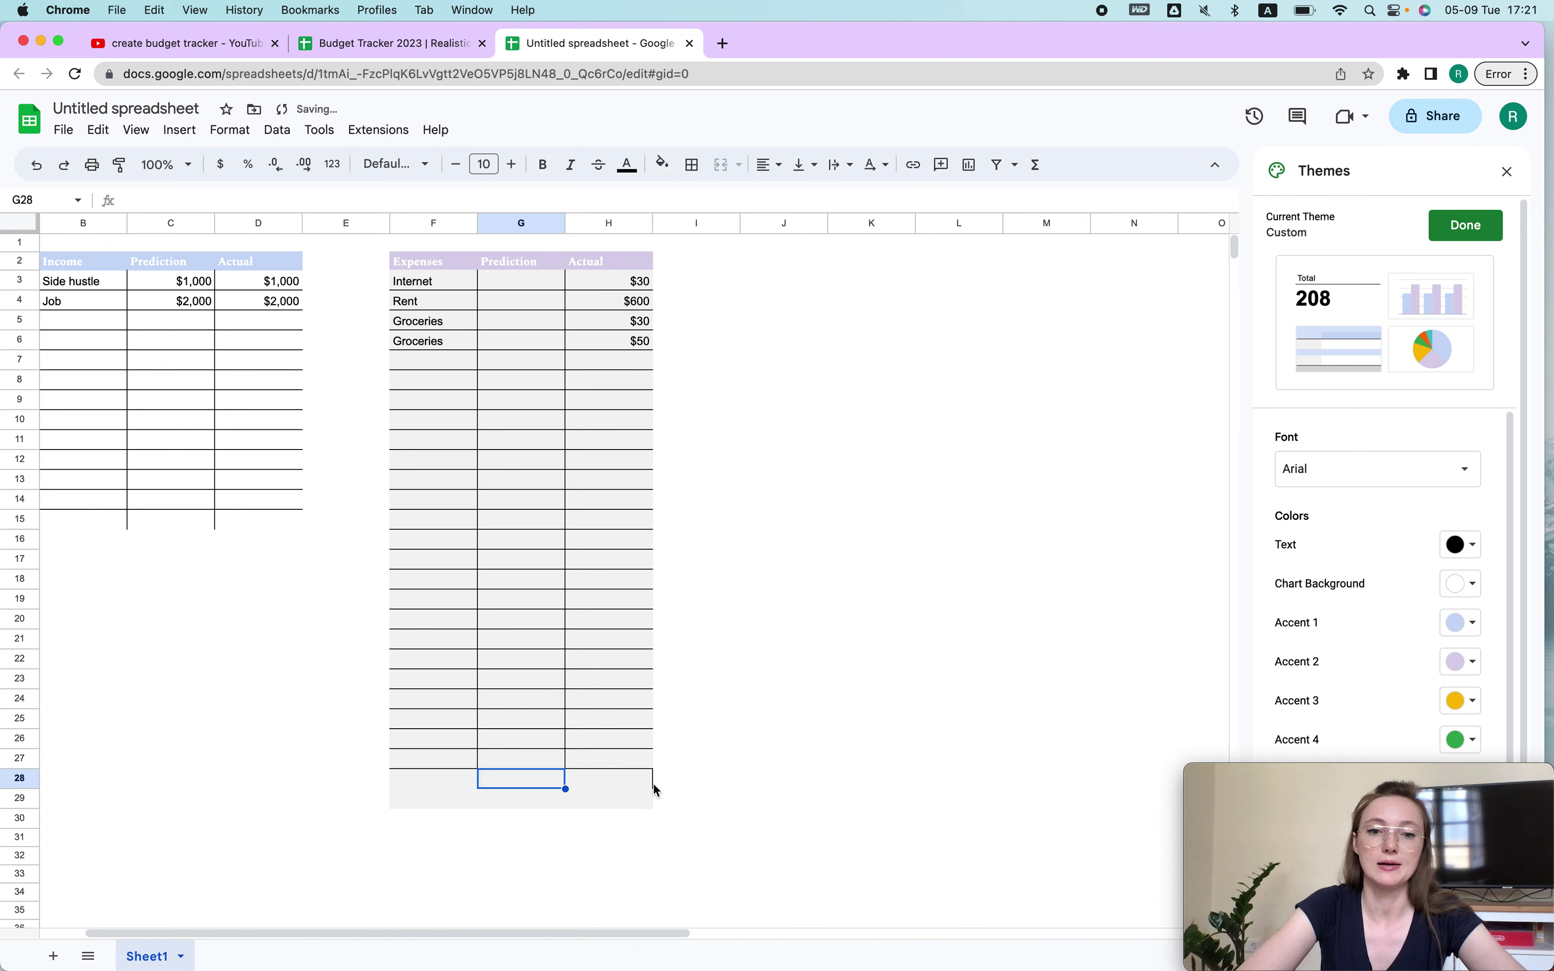
pyautogui.click(625, 791)
pyautogui.click(693, 164)
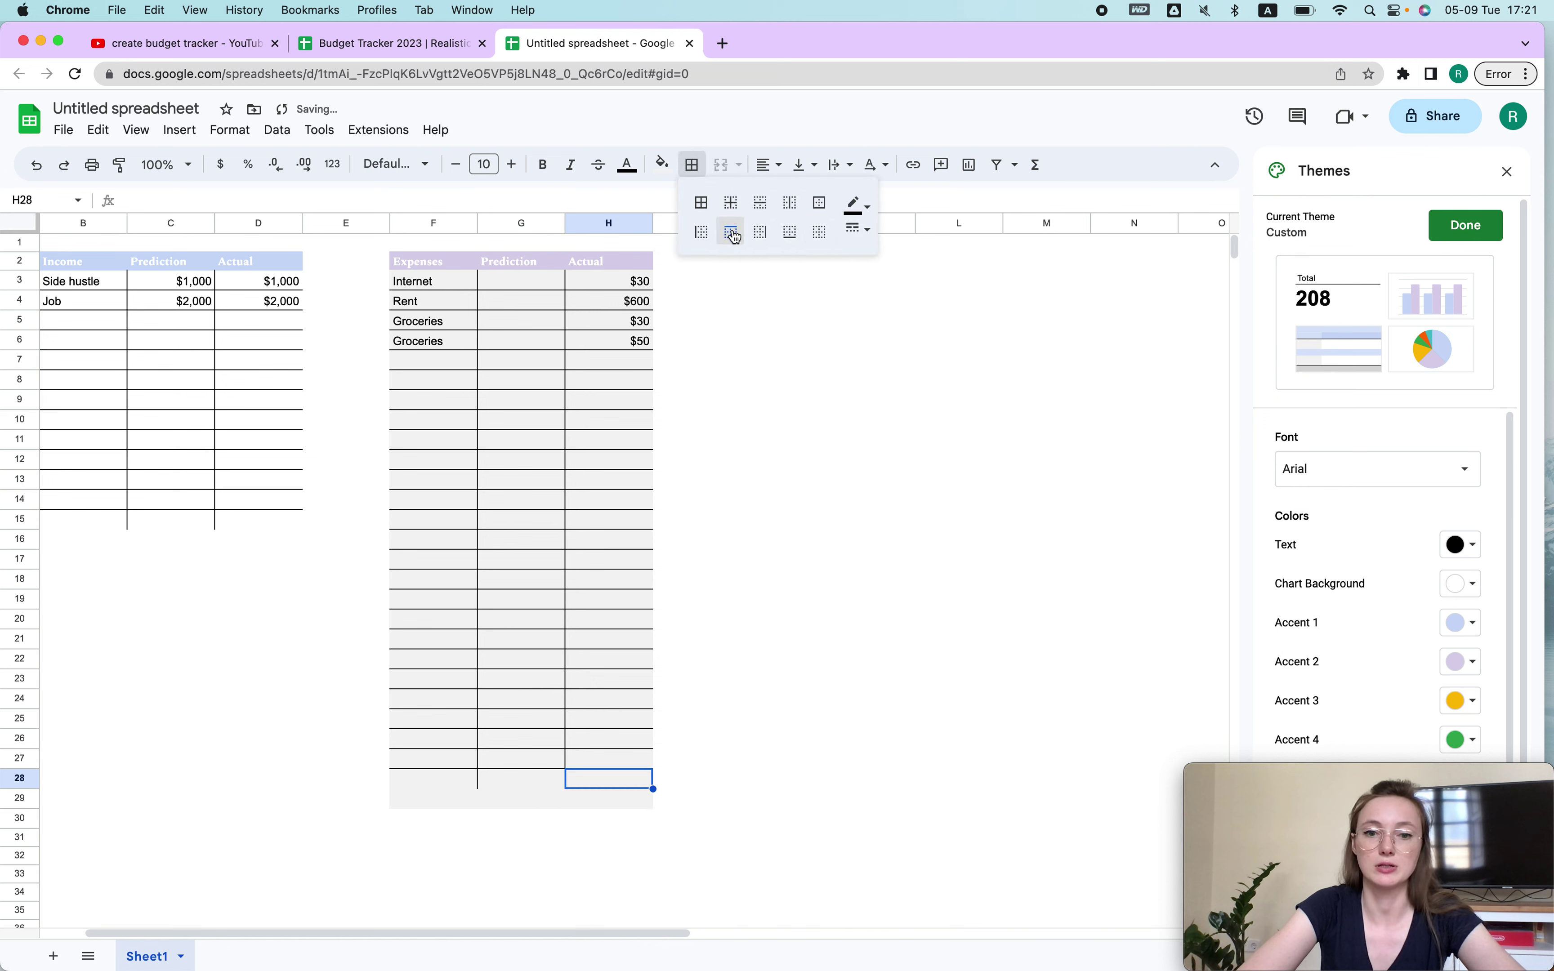
pyautogui.click(824, 547)
pyautogui.click(513, 781)
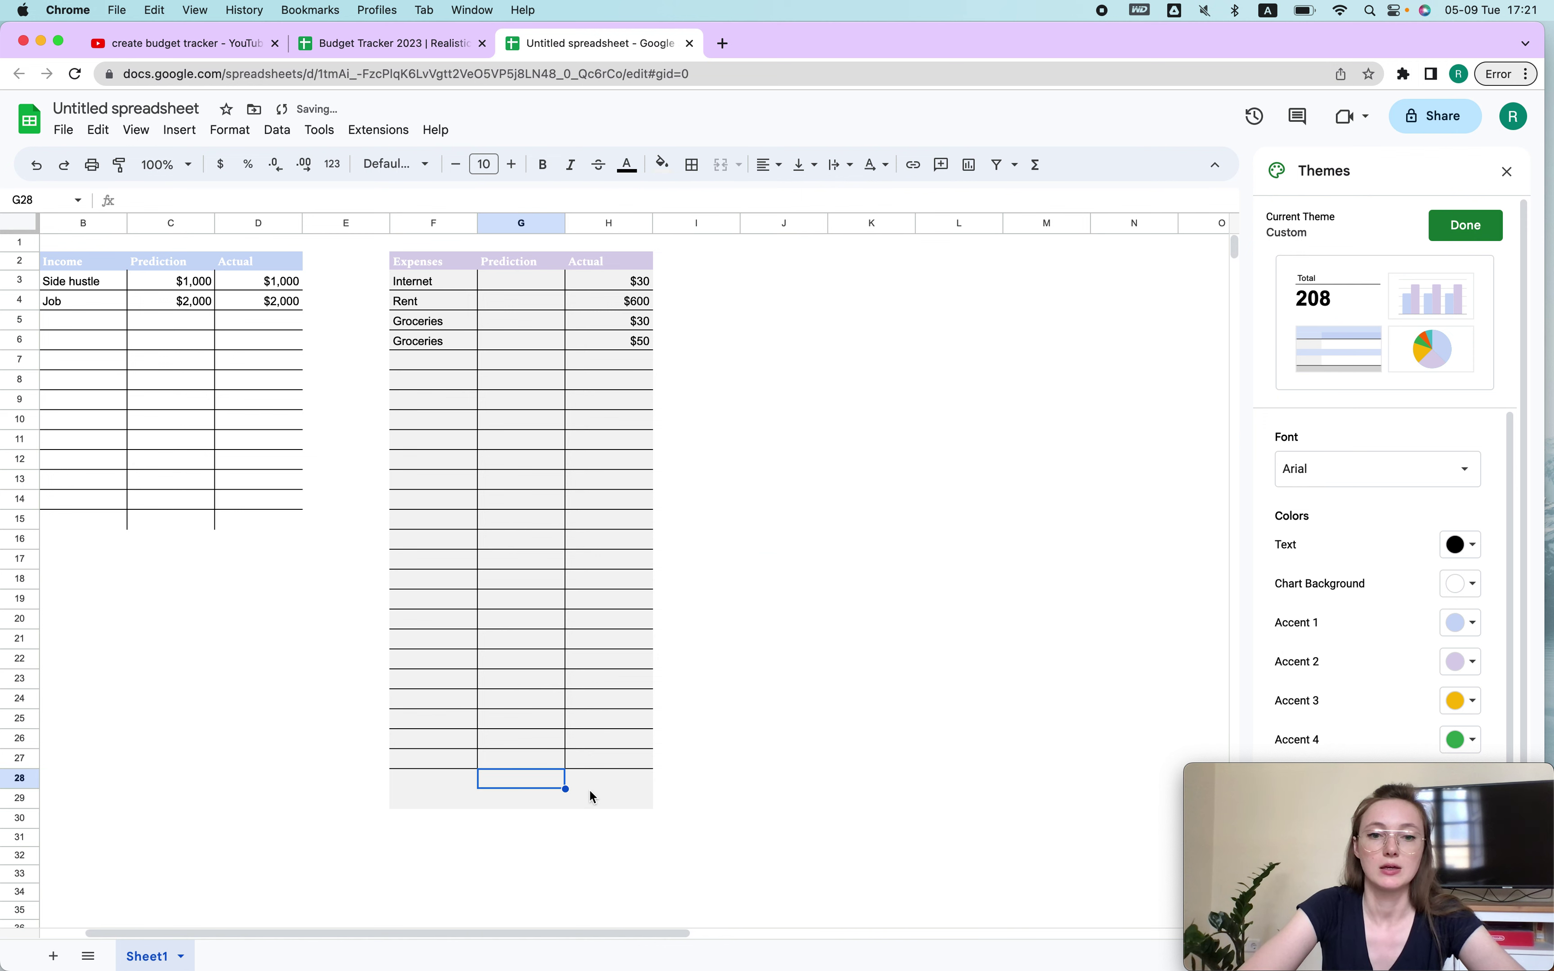
pyautogui.moveTo(444, 784); pyautogui.dragTo(634, 794)
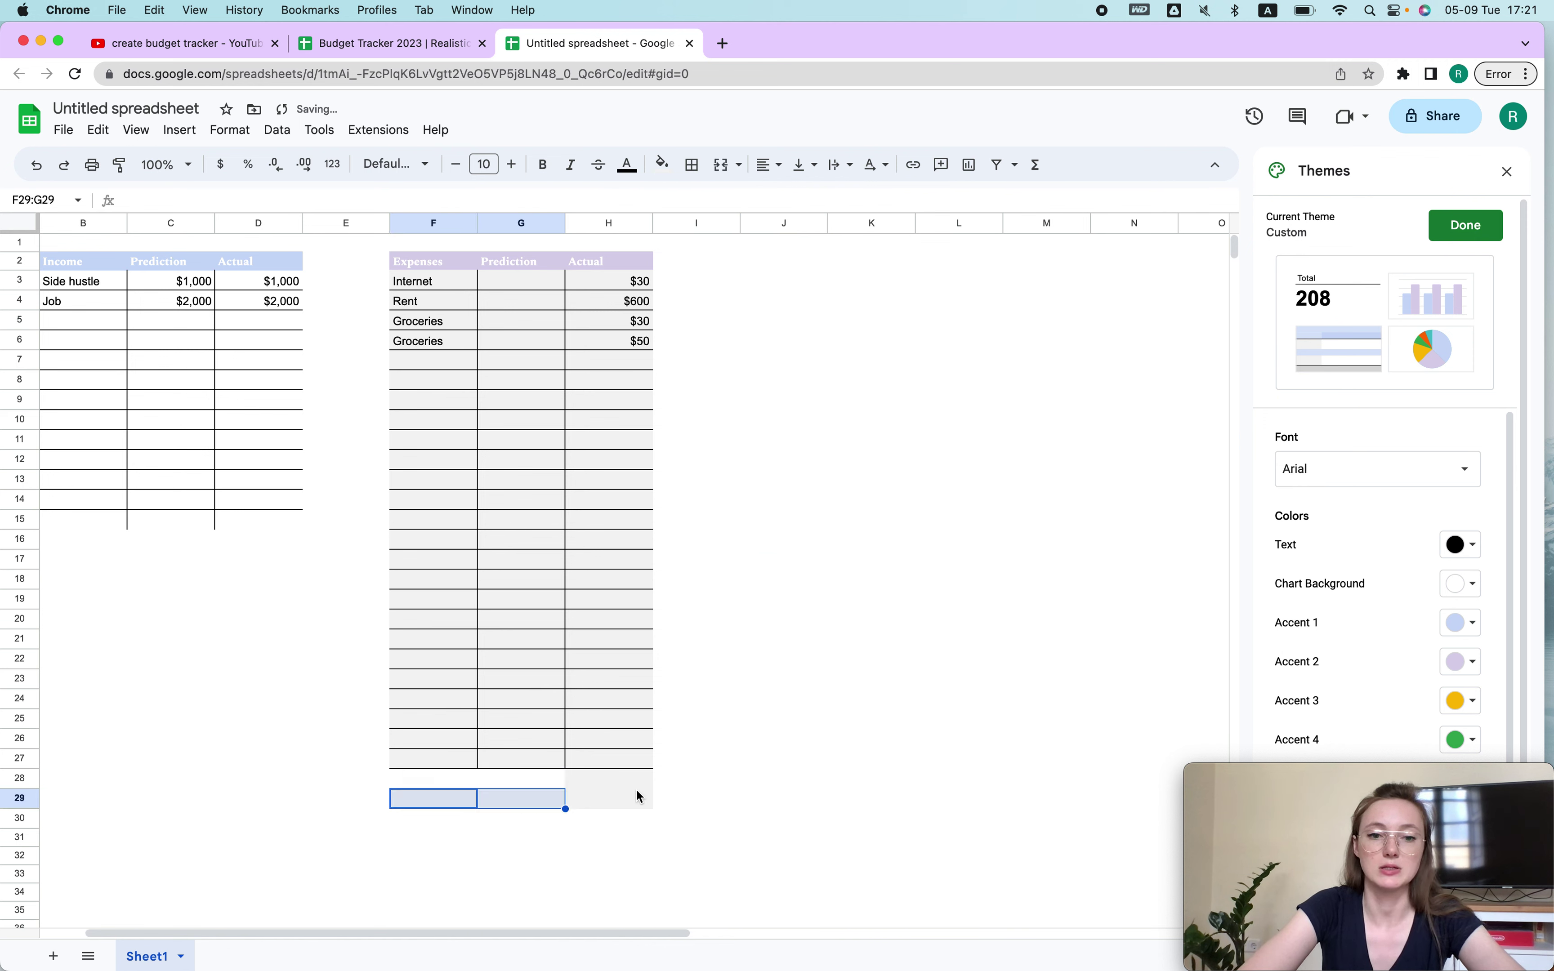
pyautogui.click(725, 777)
pyautogui.hotkey('ctrl', 'z')
# Clear the remaining borders below row 27 of the Expenses table and add an outer border around G27:H27.
pyautogui.click(618, 800)
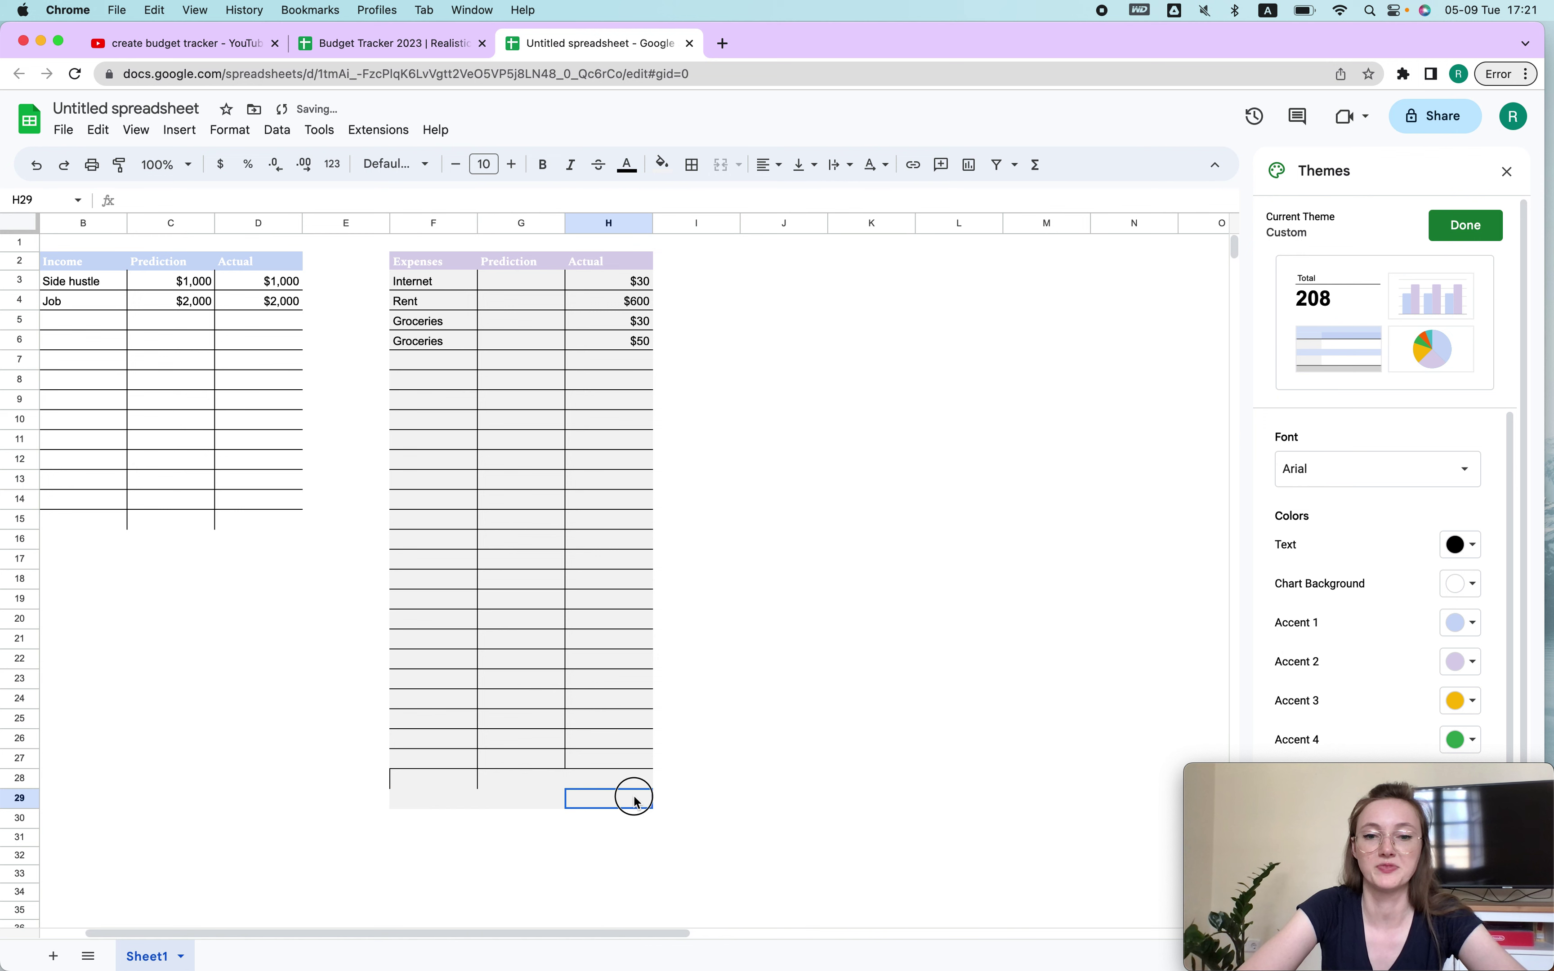
pyautogui.moveTo(653, 809); pyautogui.dragTo(405, 812)
pyautogui.click(877, 665)
pyautogui.click(545, 762)
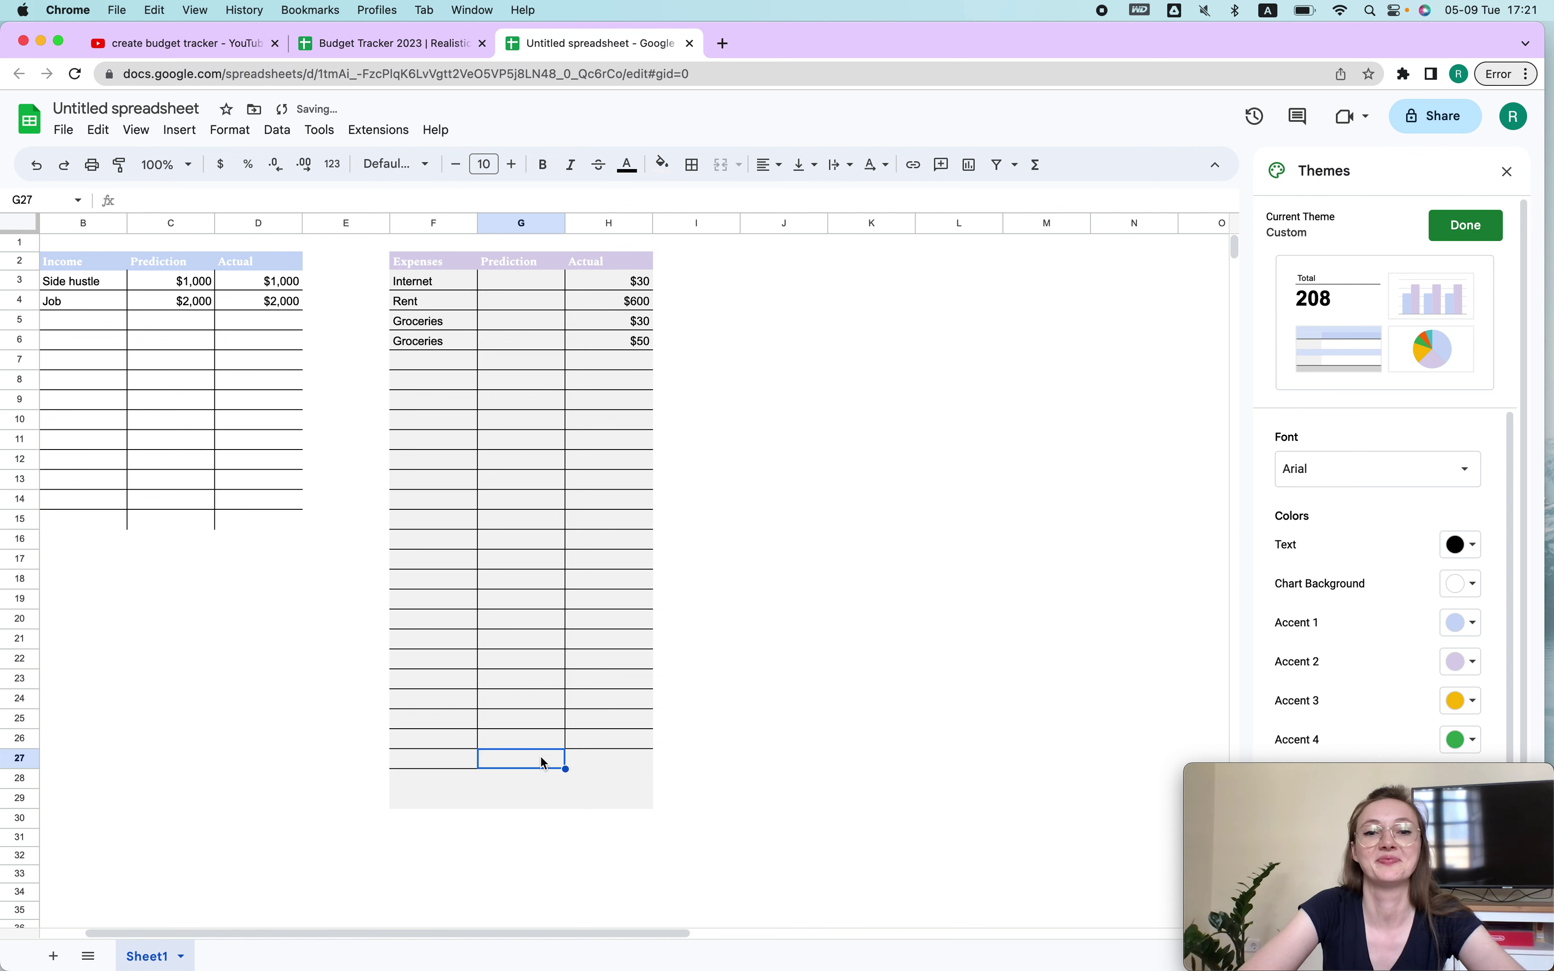
pyautogui.keyDown('shift'); pyautogui.click(585, 766); pyautogui.keyUp('shift')
pyautogui.click(722, 745)
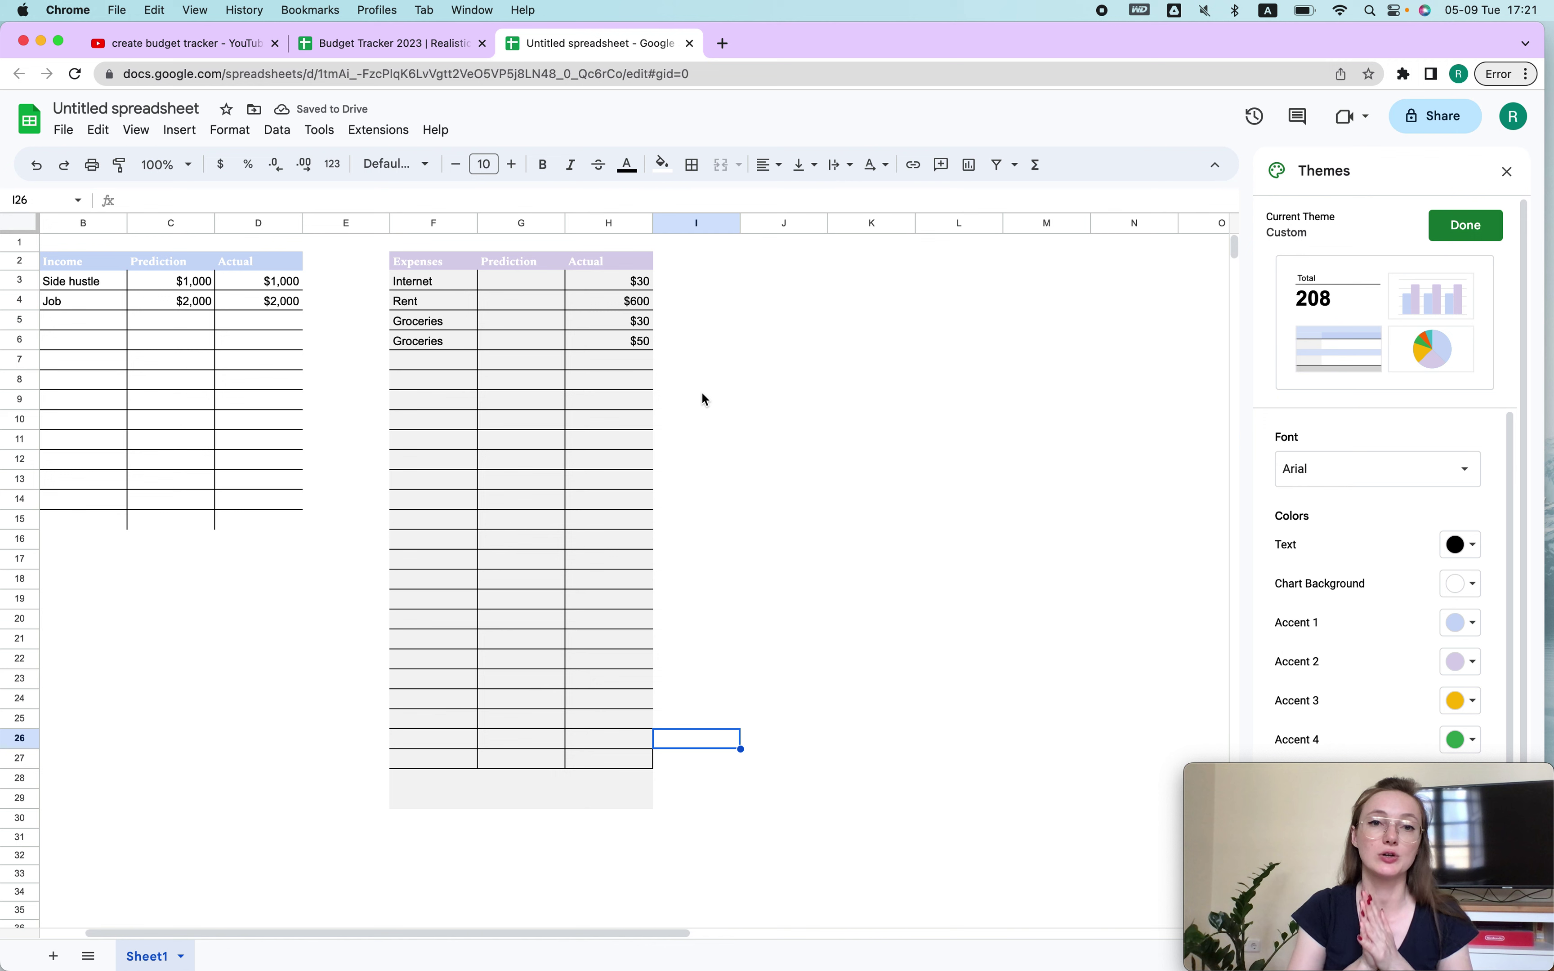
# Enter the text "command" in cell K6 as a note.
pyautogui.moveTo(439, 265); pyautogui.dragTo(458, 766)
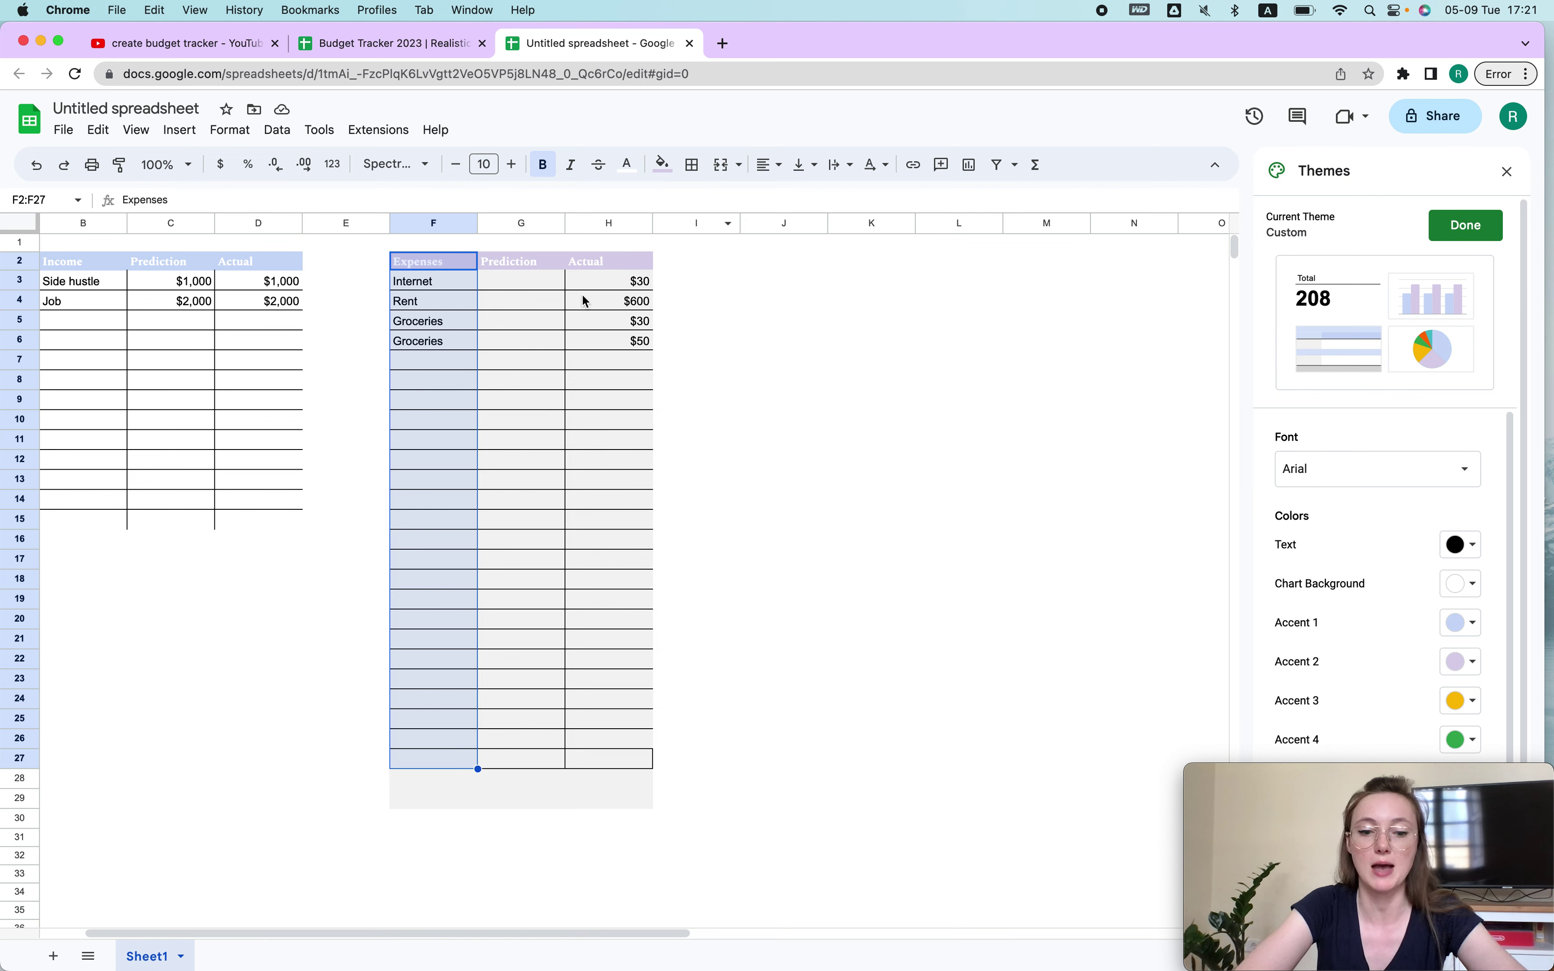
pyautogui.moveTo(624, 260); pyautogui.dragTo(636, 765)
pyautogui.click(907, 346)
pyautogui.write('command')
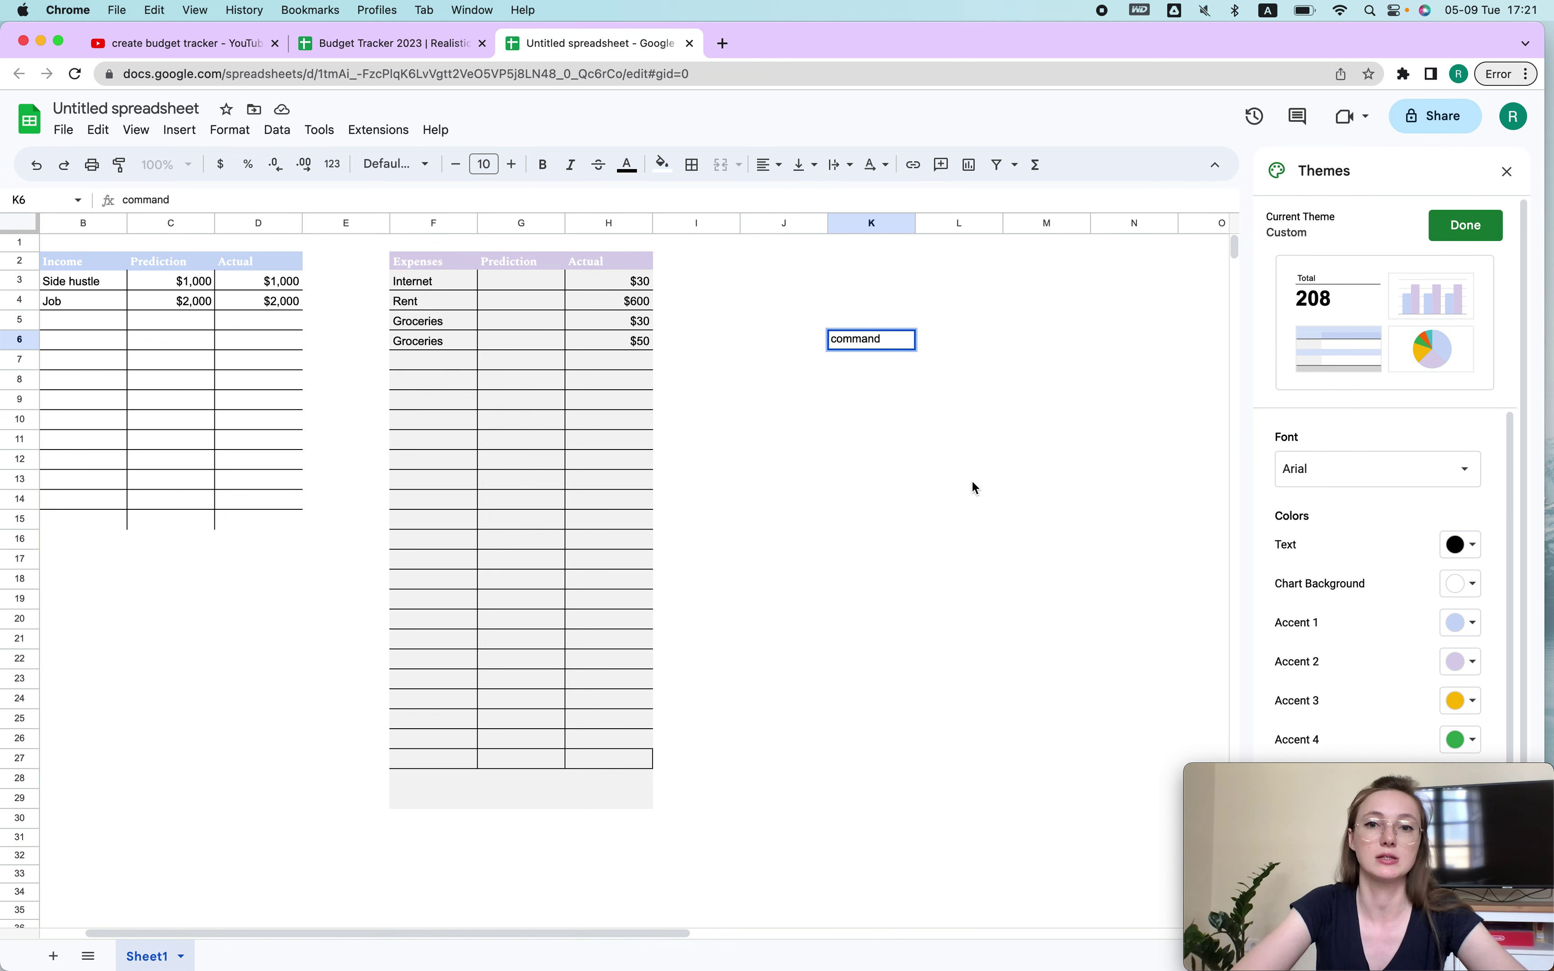
pyautogui.click(910, 414)
# Insert a pie chart built from the Expenses names in F2:F27 and the Actual amounts in H2:H27.
pyautogui.moveTo(416, 270); pyautogui.dragTo(416, 761)
pyautogui.moveTo(607, 259); pyautogui.dragTo(600, 765)
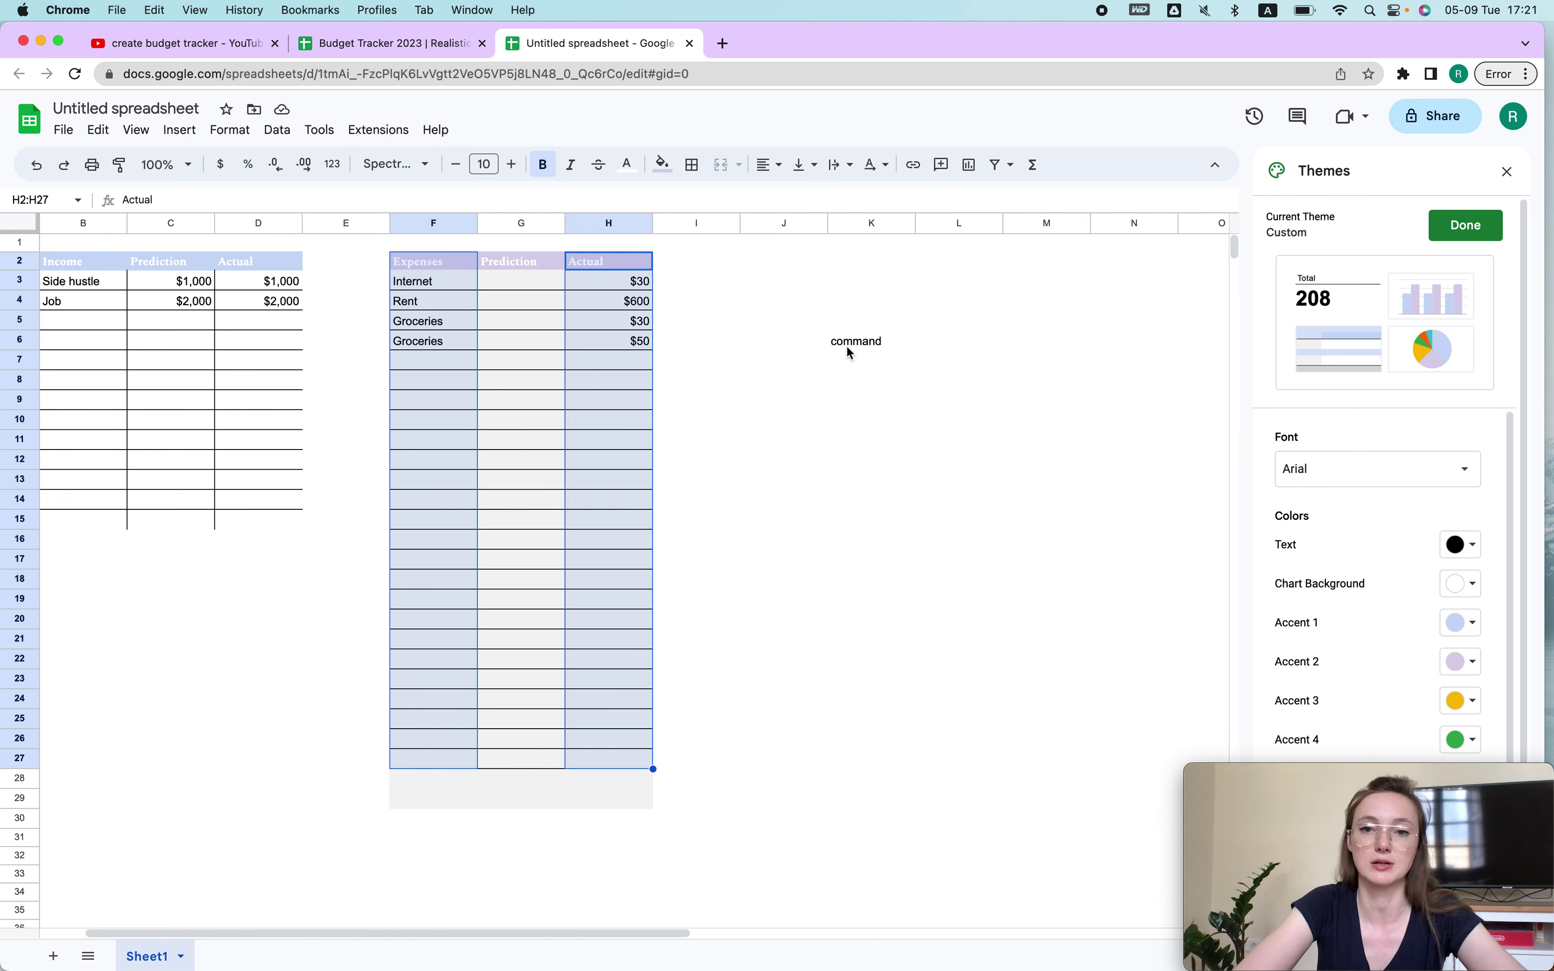
pyautogui.click(177, 130)
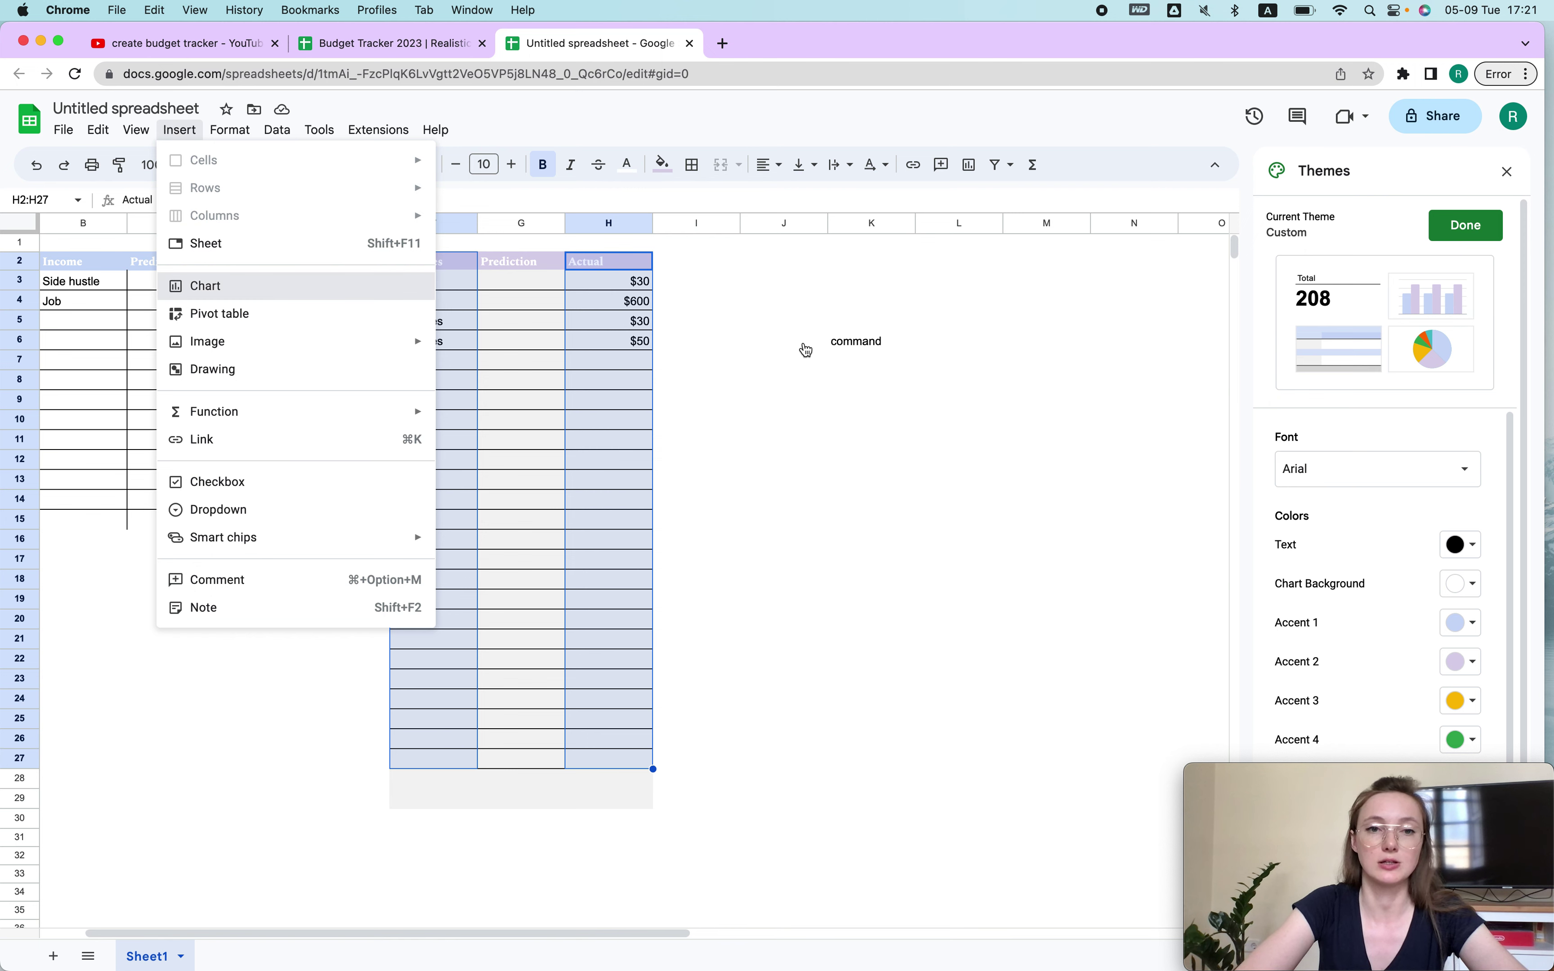
pyautogui.press('Escape')
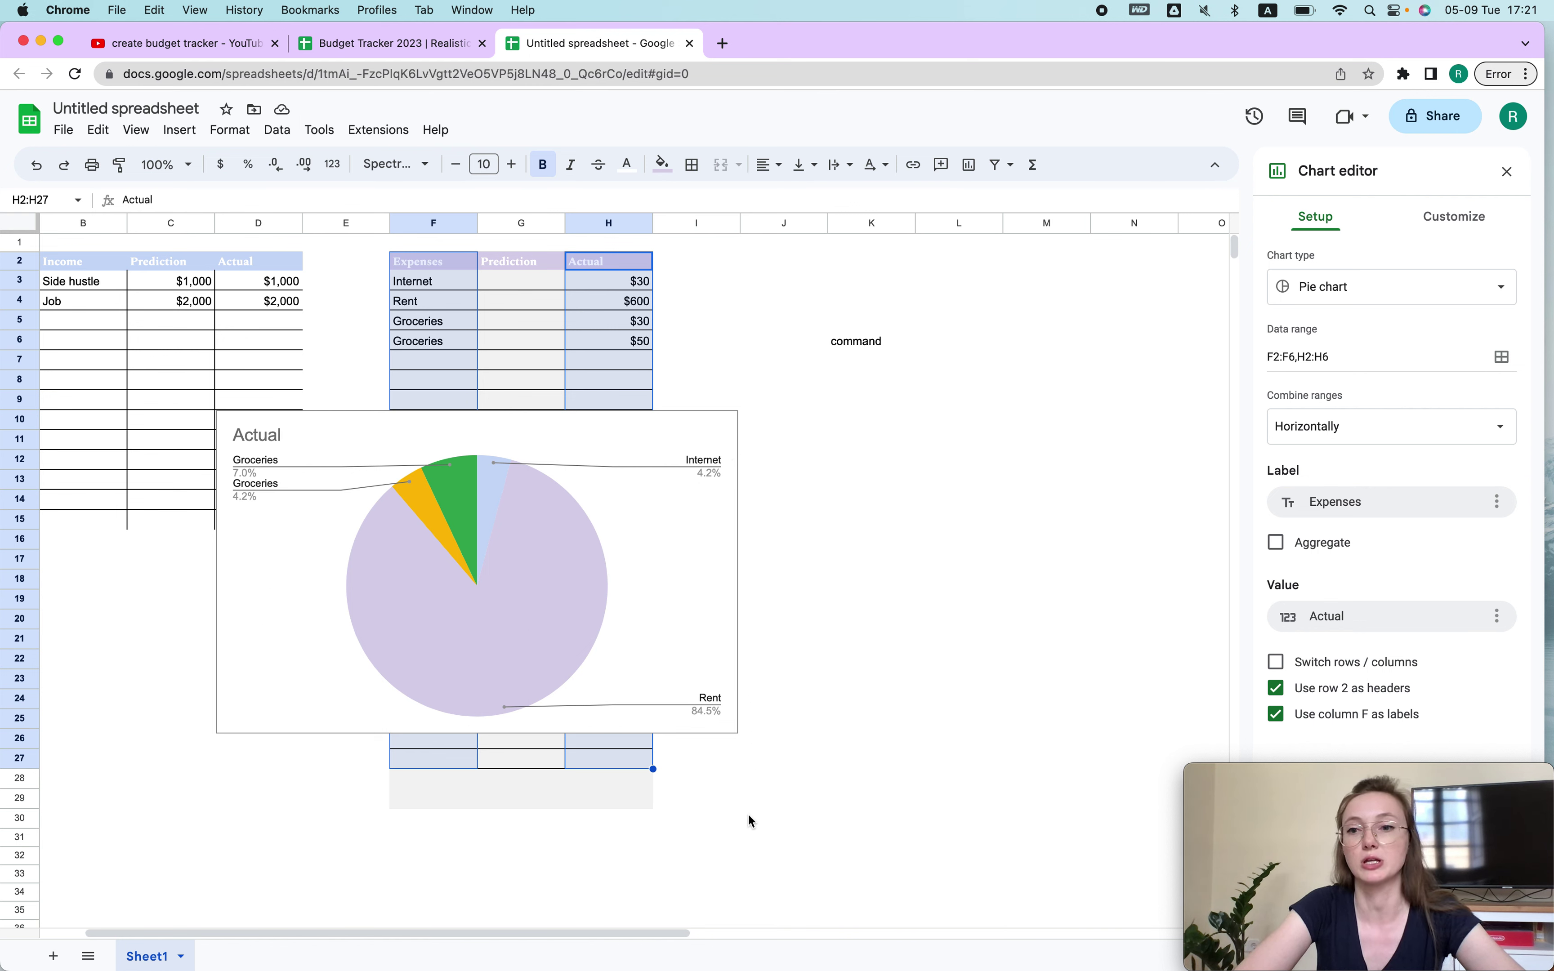
# Aggregate the pie chart's repeated labels and move the chart beside the Expenses table, level with its header row.
pyautogui.click(1278, 545)
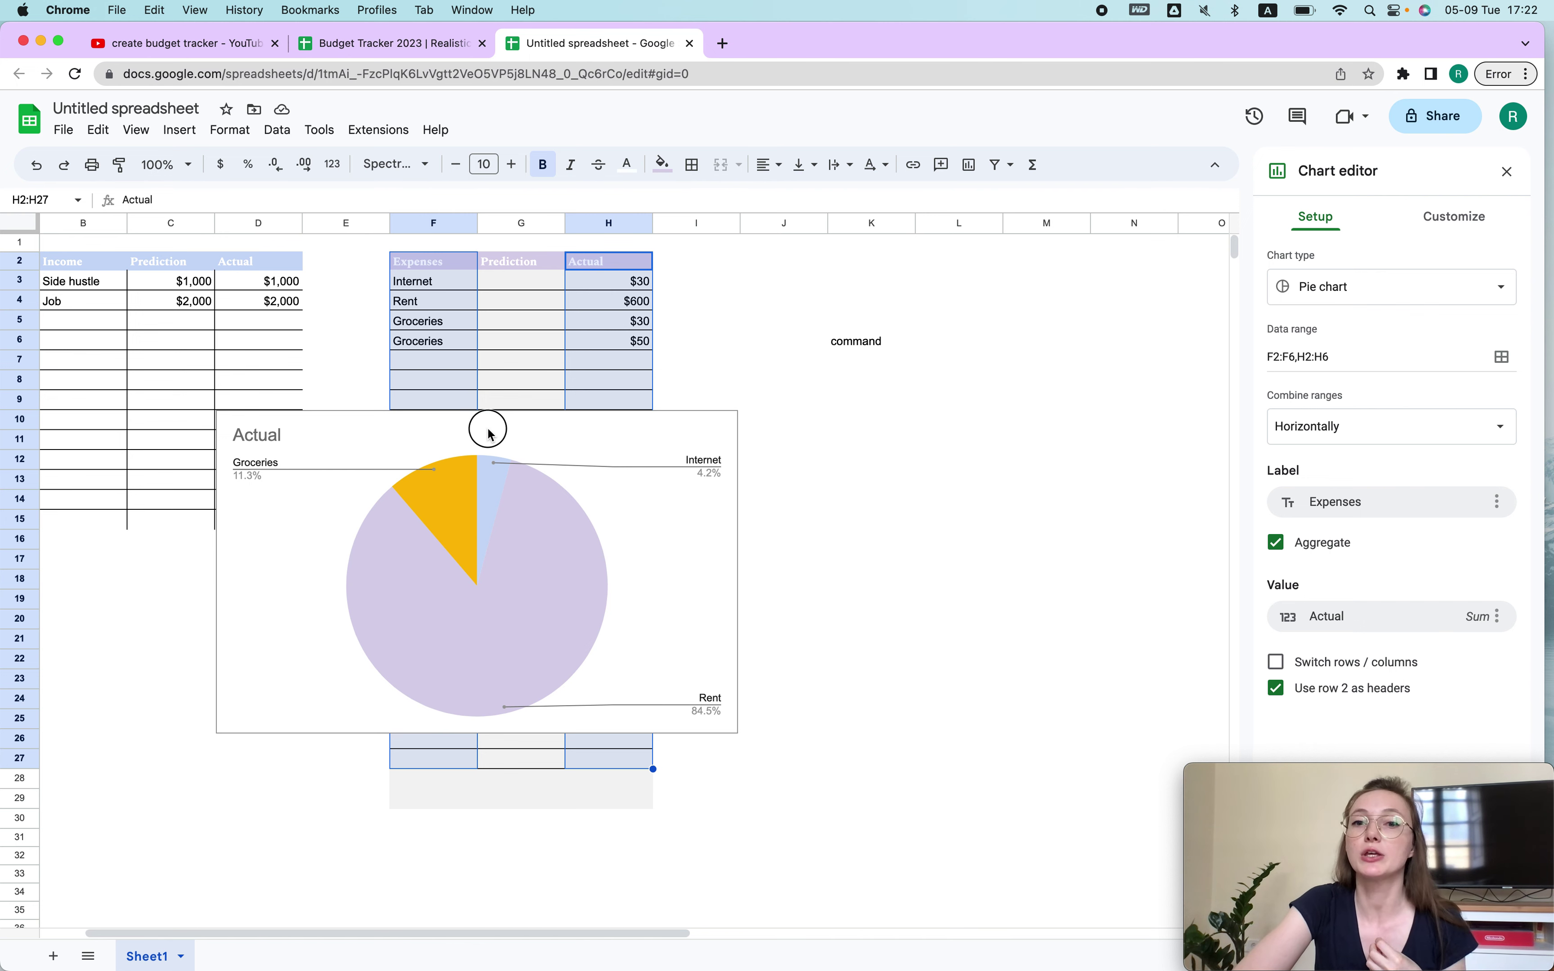
pyautogui.click(461, 423)
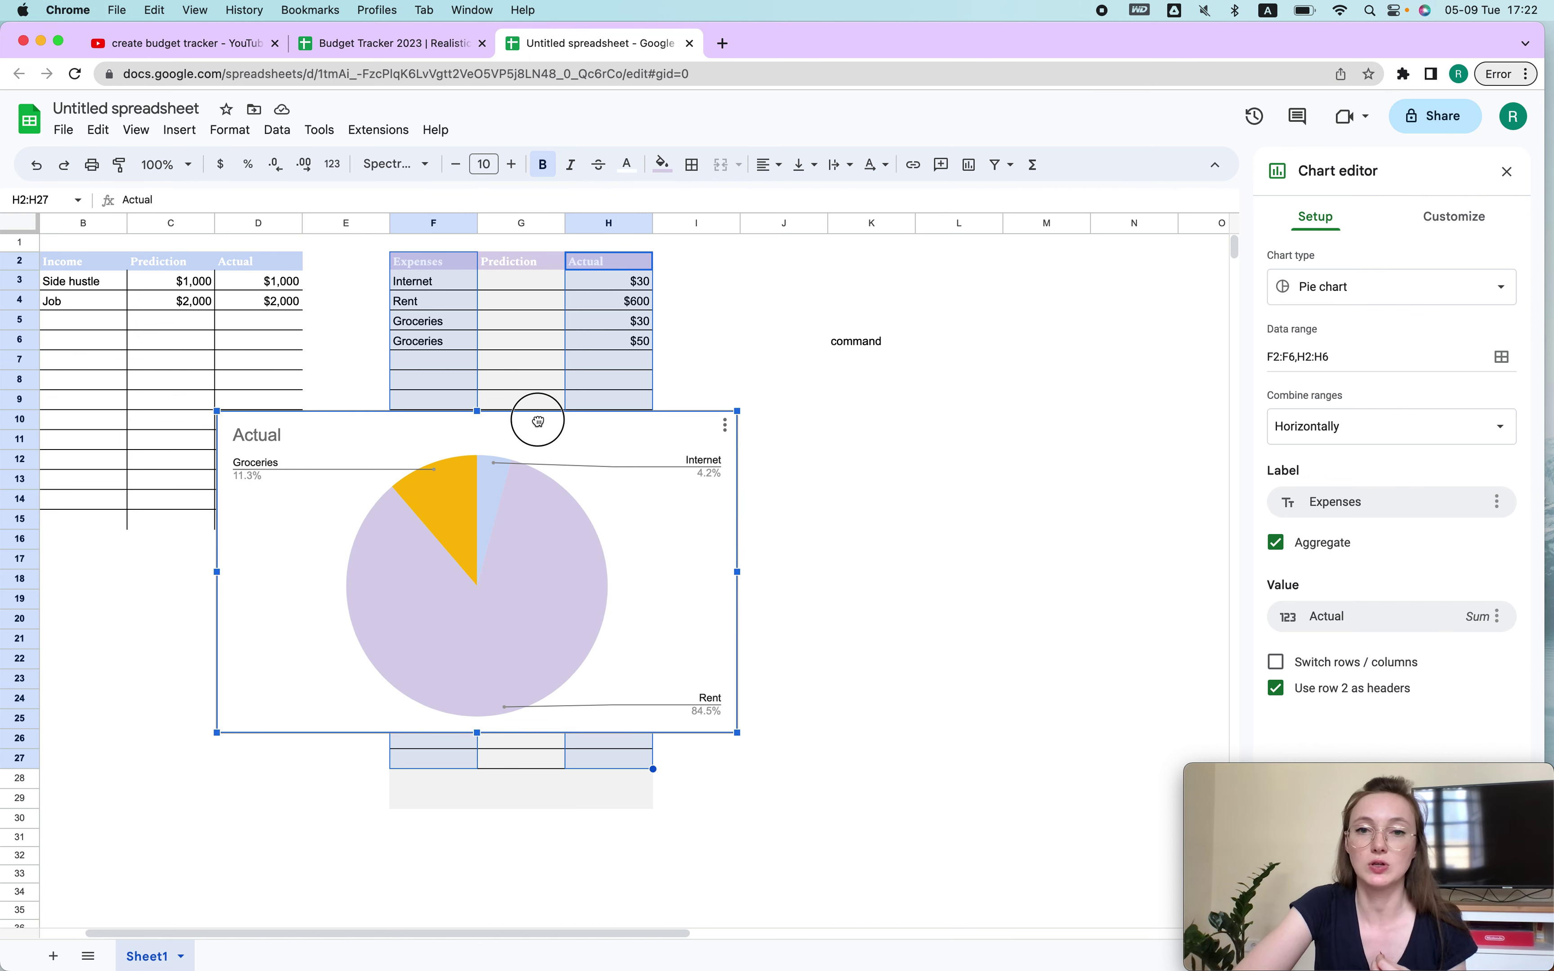
pyautogui.moveTo(537, 420); pyautogui.dragTo(912, 264)
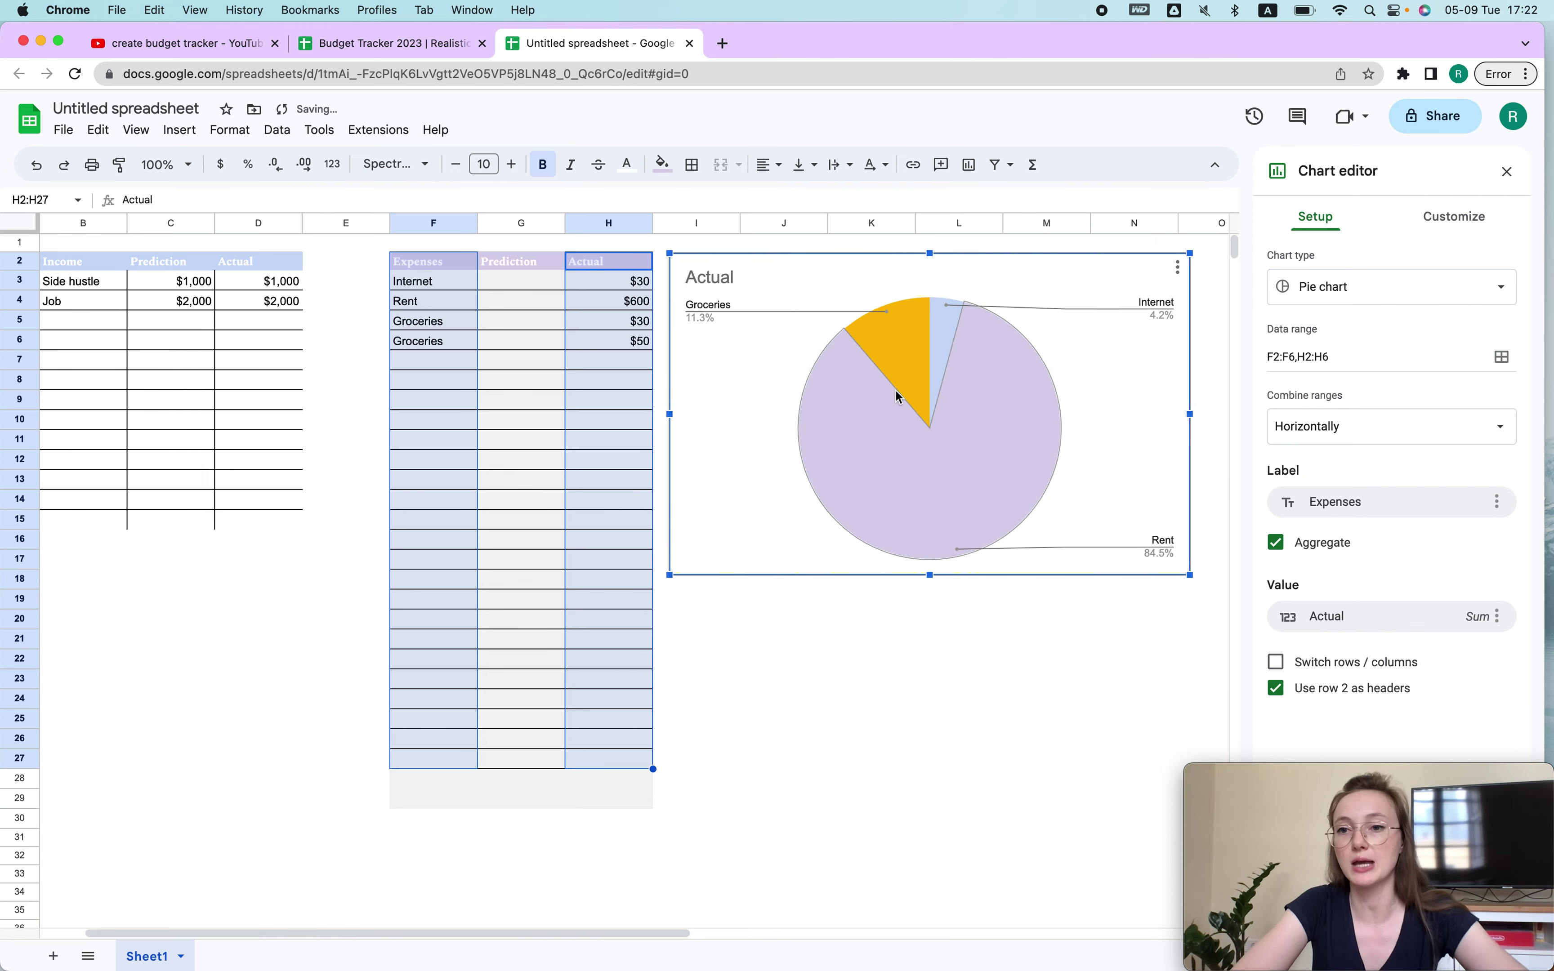
pyautogui.click(892, 375)
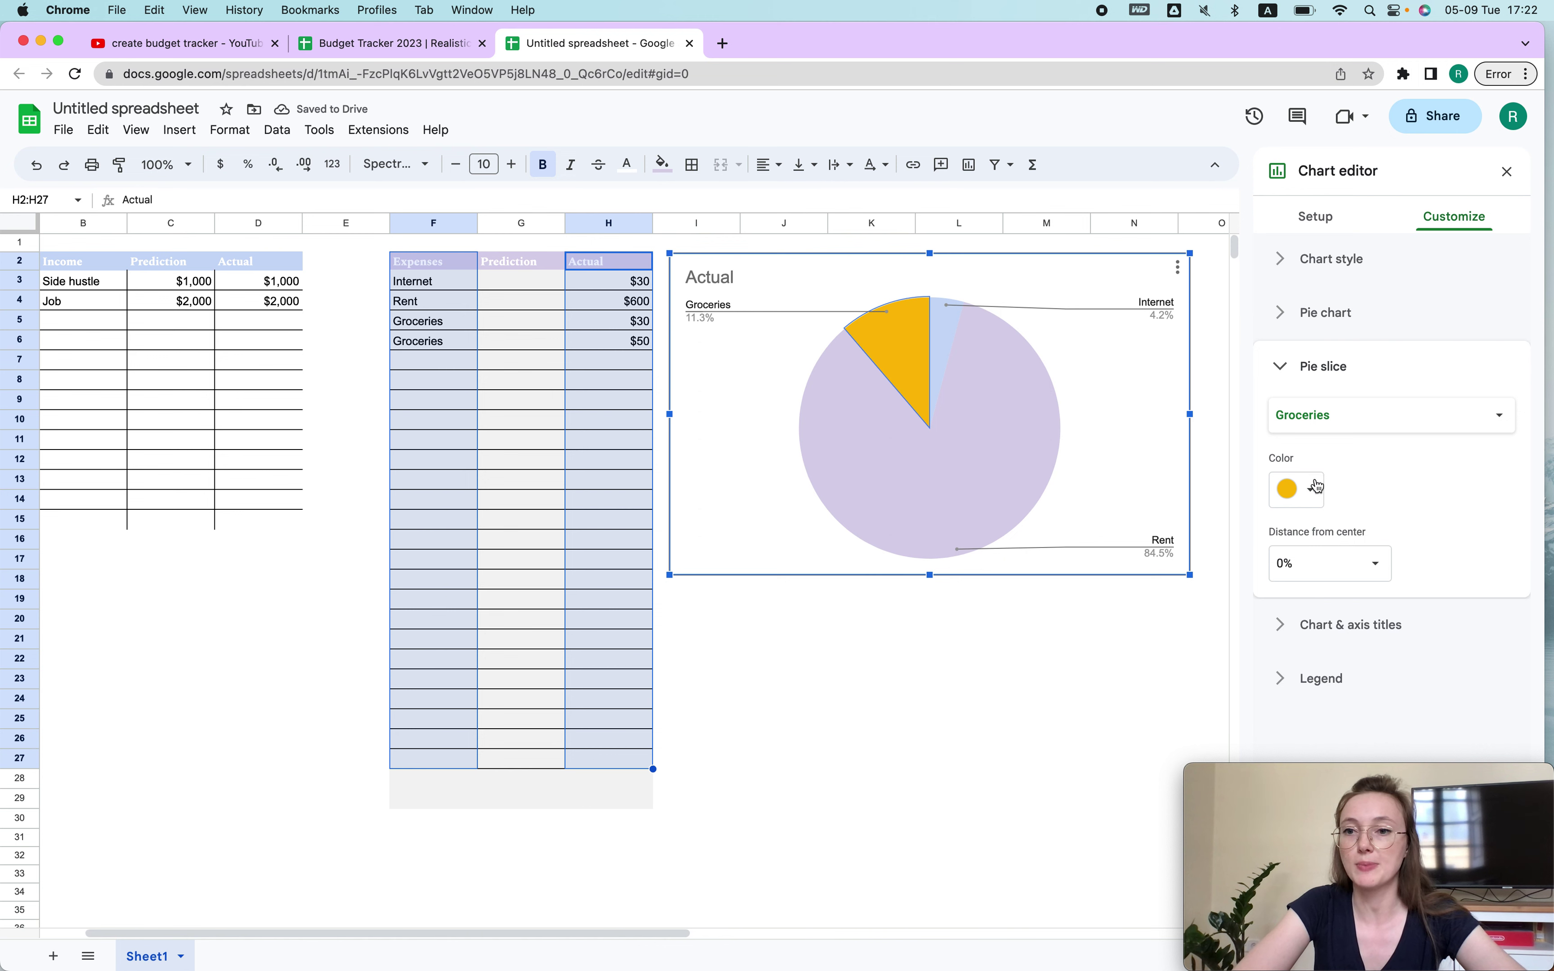
pyautogui.click(1317, 486)
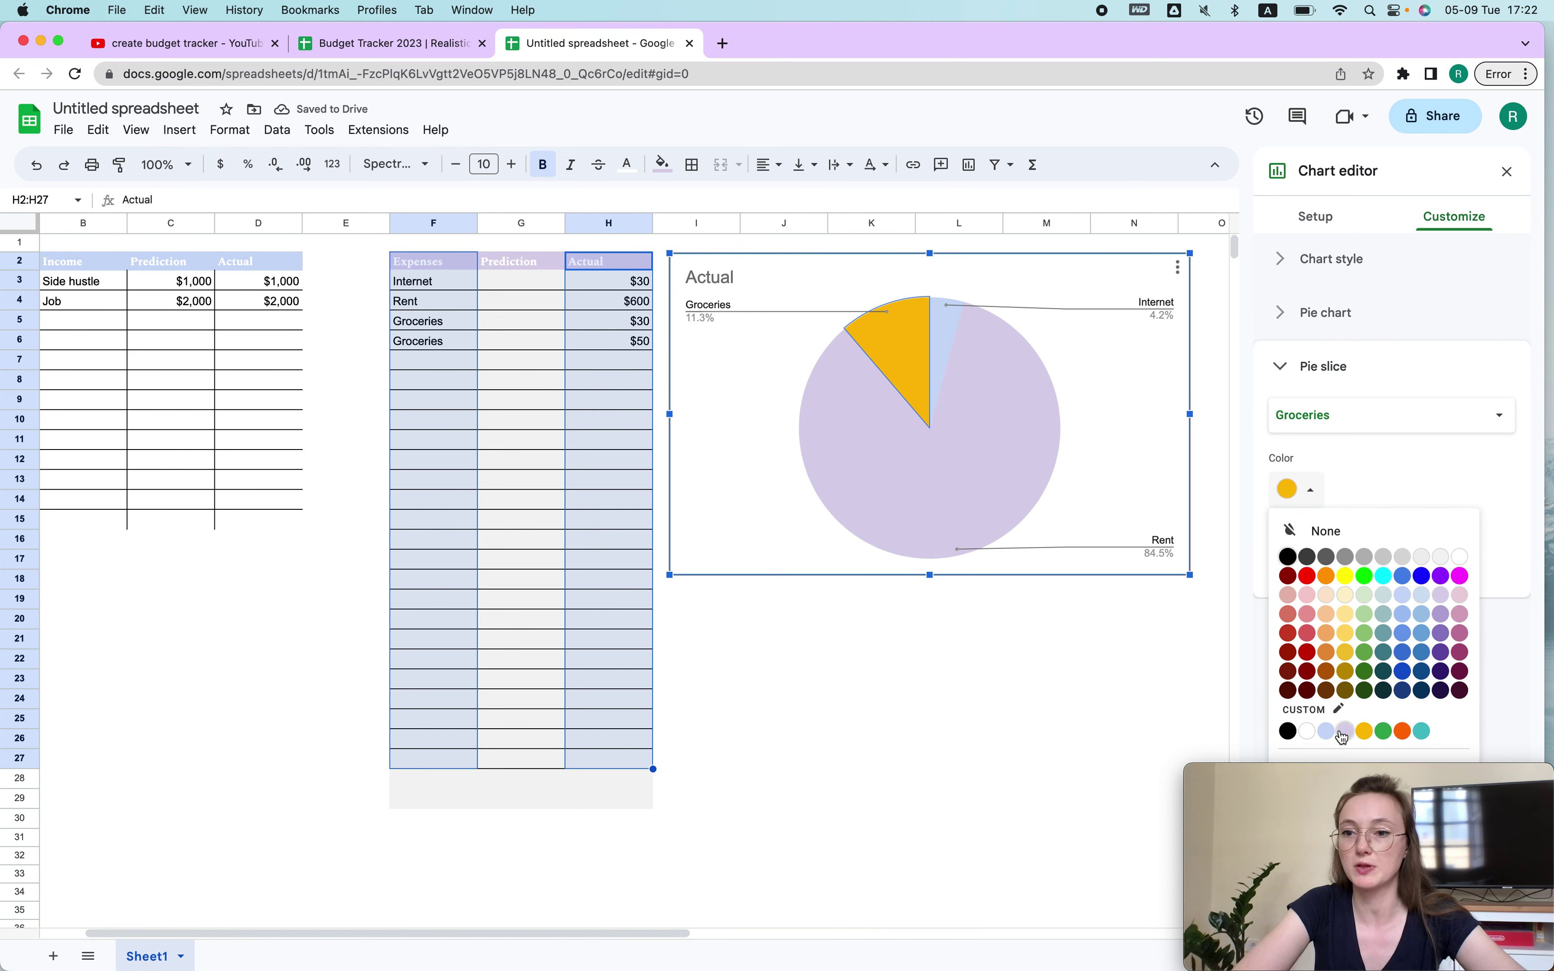
pyautogui.click(1367, 733)
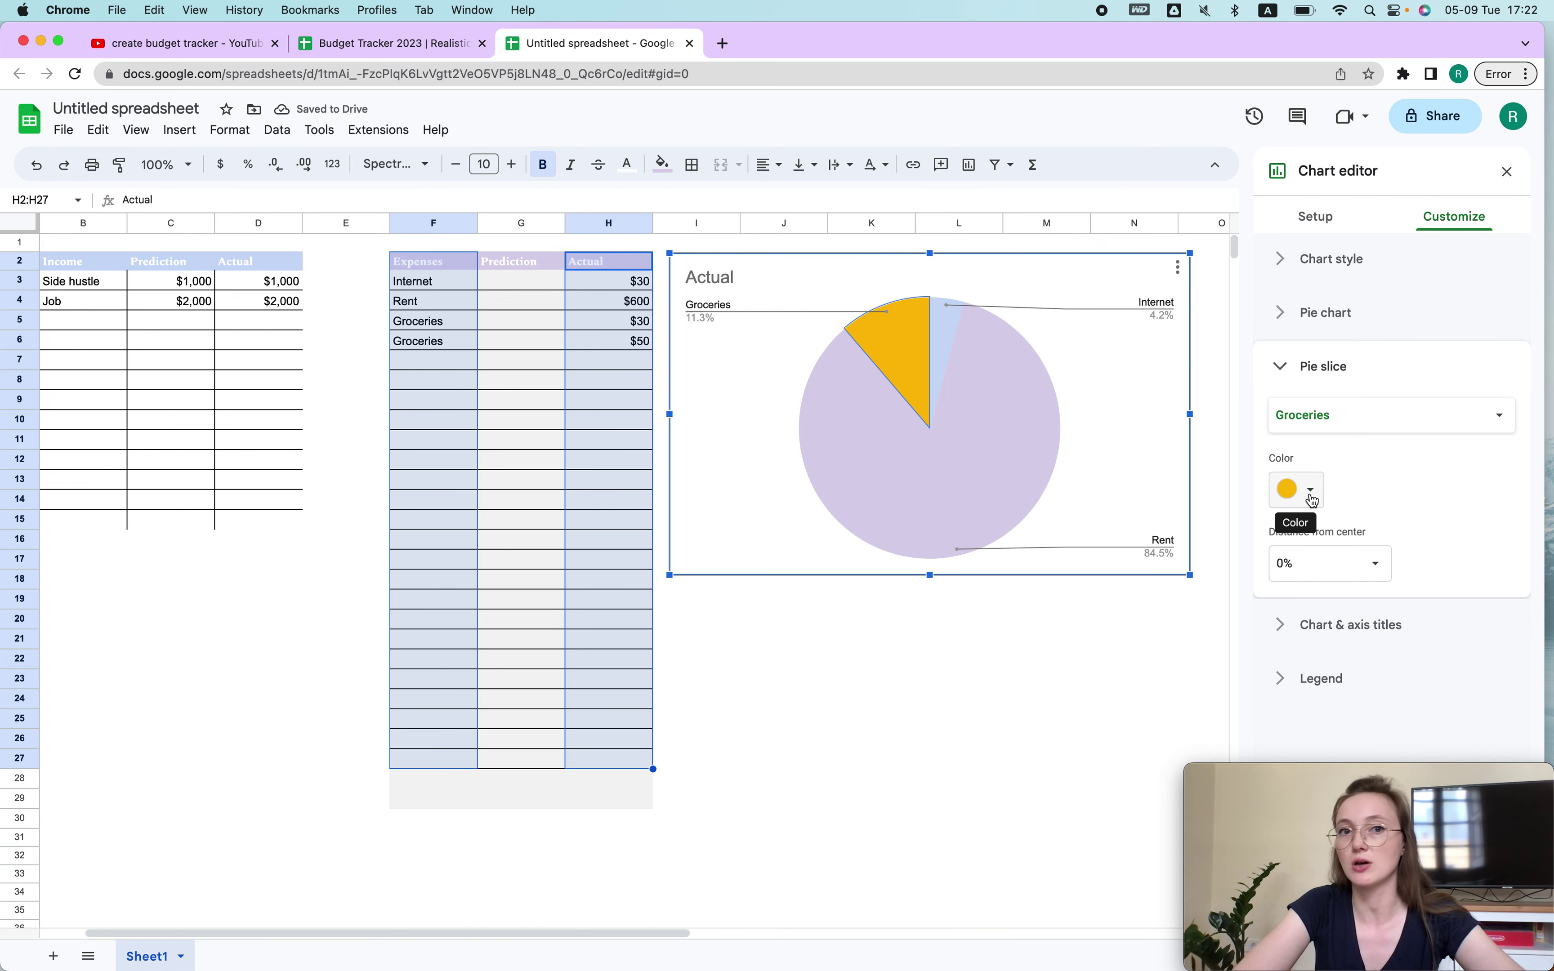
# Customize the spreadsheet theme, setting Accent 3 to light red and Accent 4 to light orange.
pyautogui.click(230, 130)
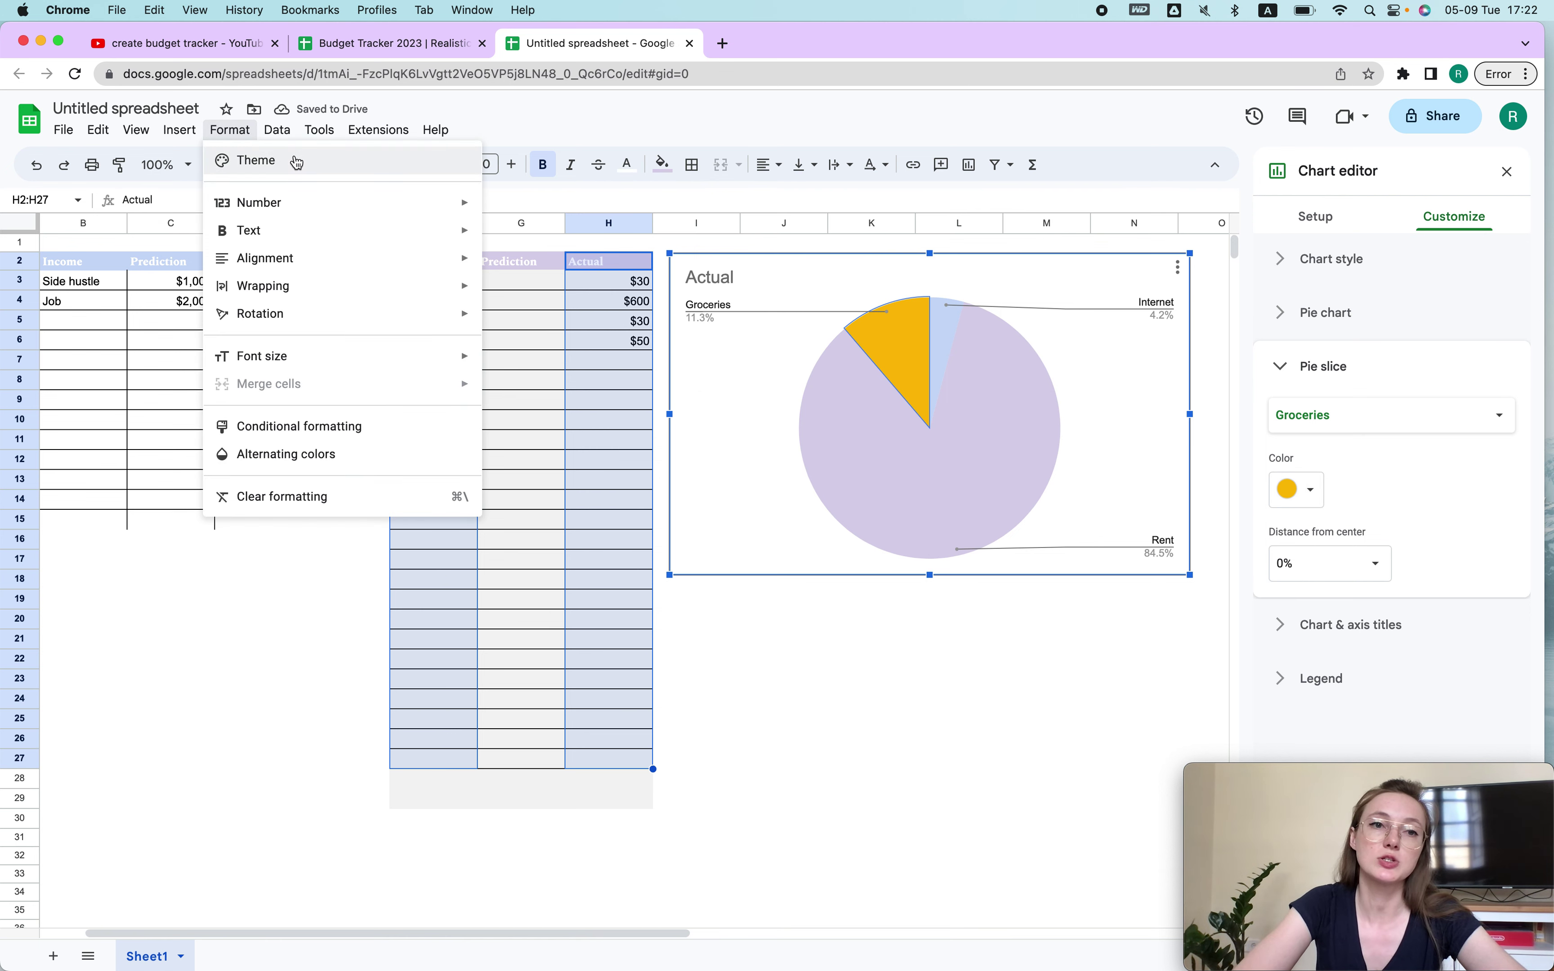
pyautogui.click(252, 158)
pyautogui.click(1455, 231)
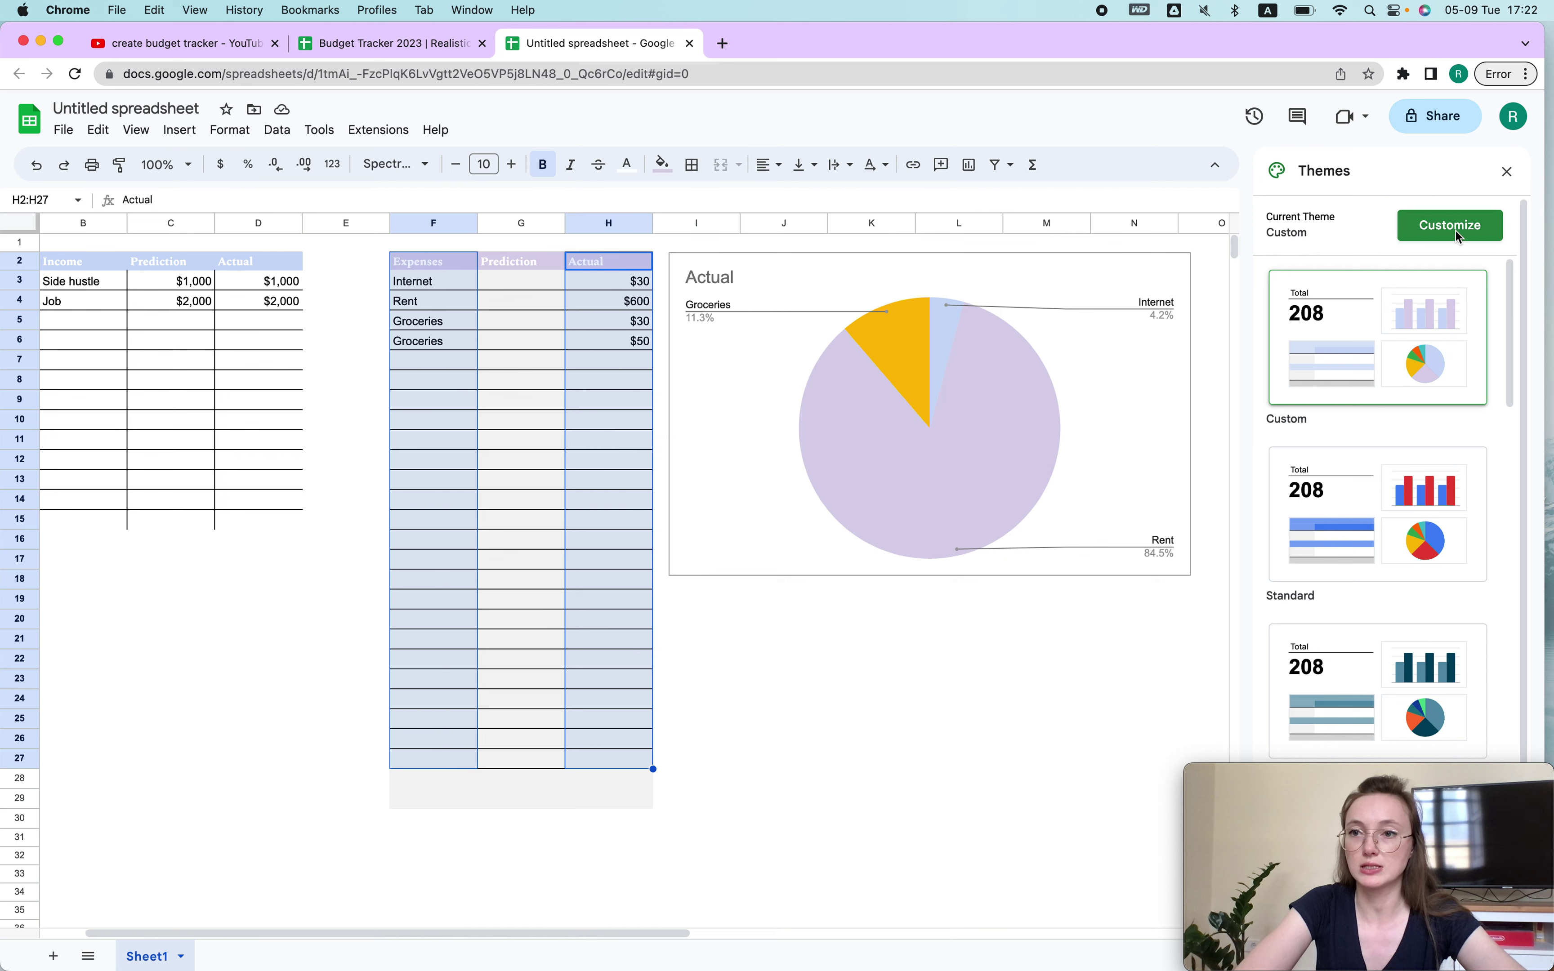
pyautogui.click(1465, 701)
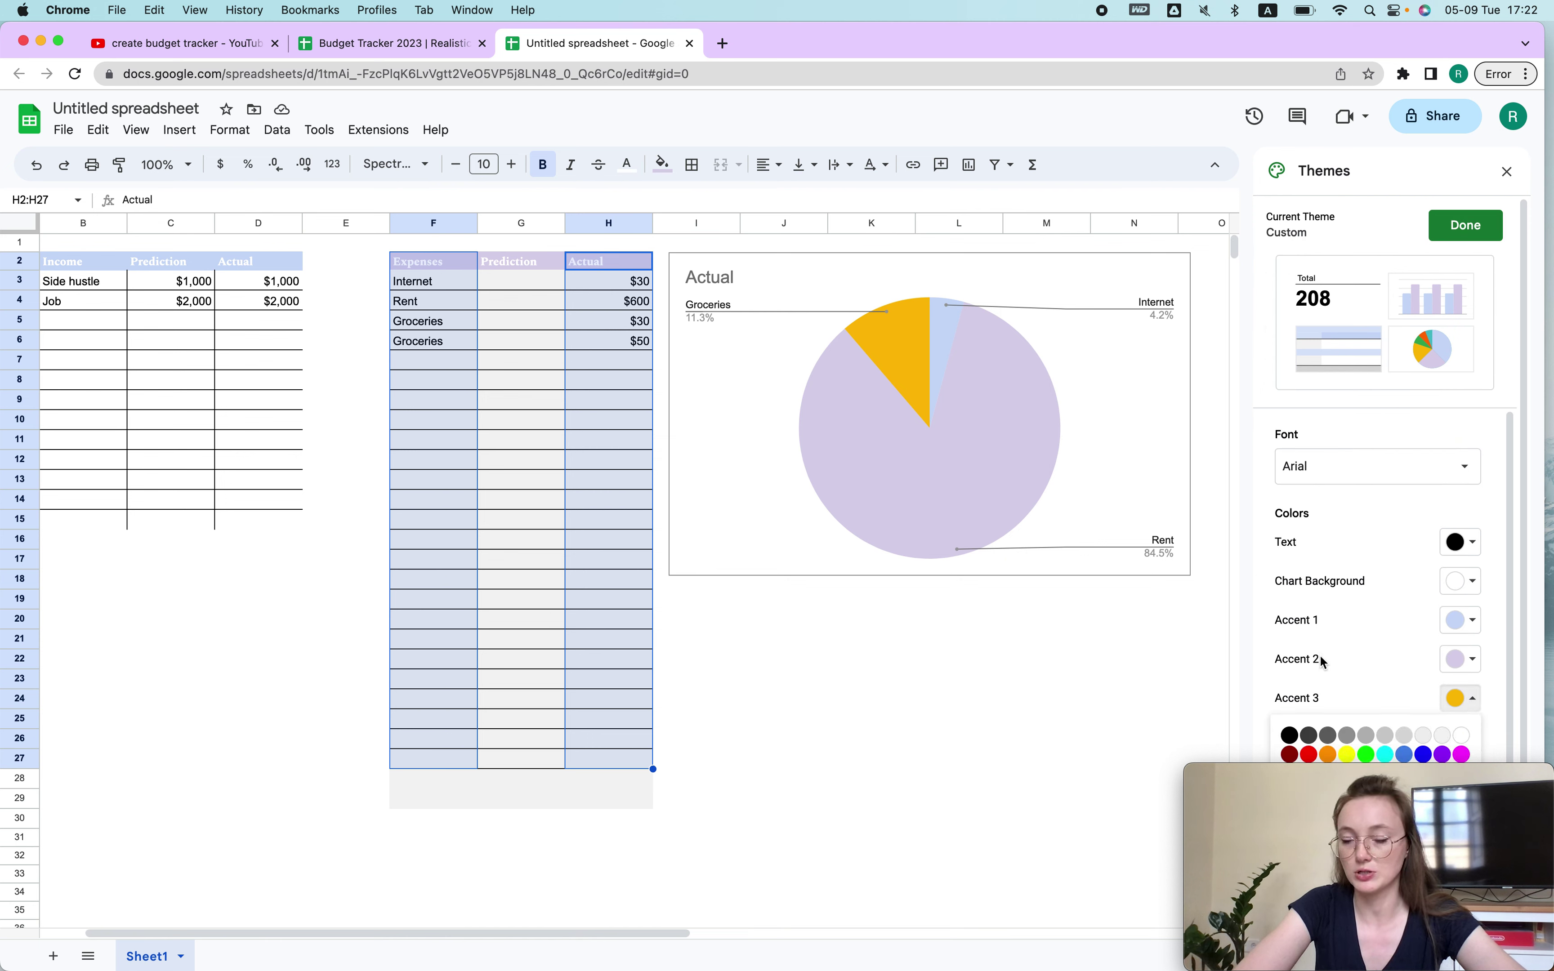
pyautogui.moveTo(1368, 835); pyautogui.dragTo(875, 867)
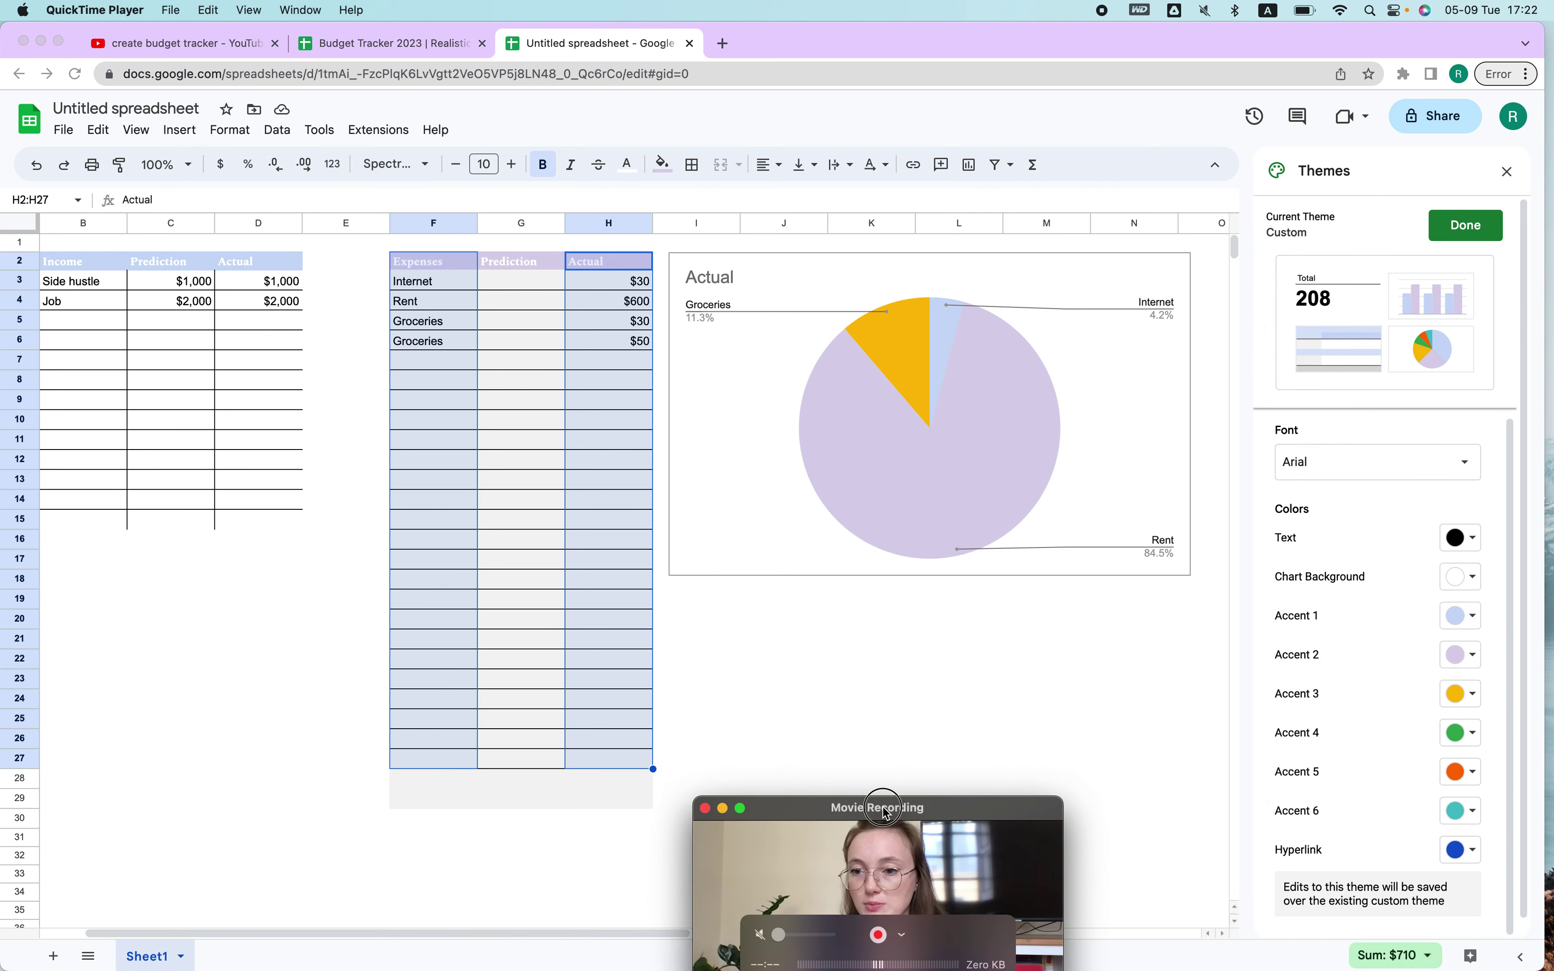
pyautogui.click(1471, 694)
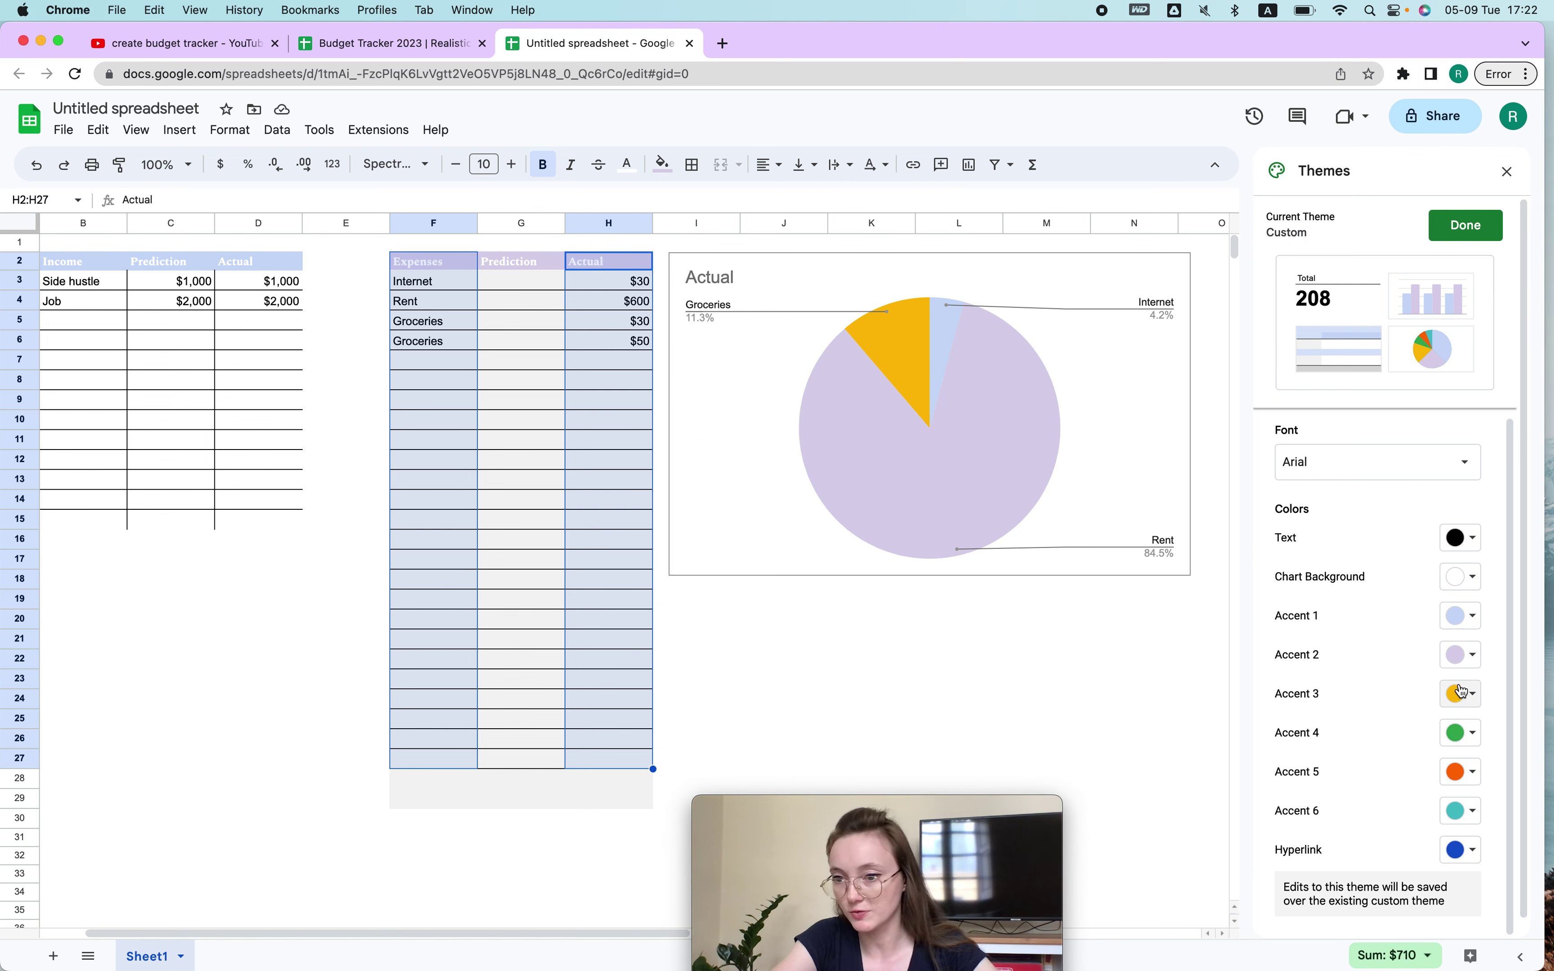
pyautogui.click(1478, 695)
pyautogui.click(1310, 766)
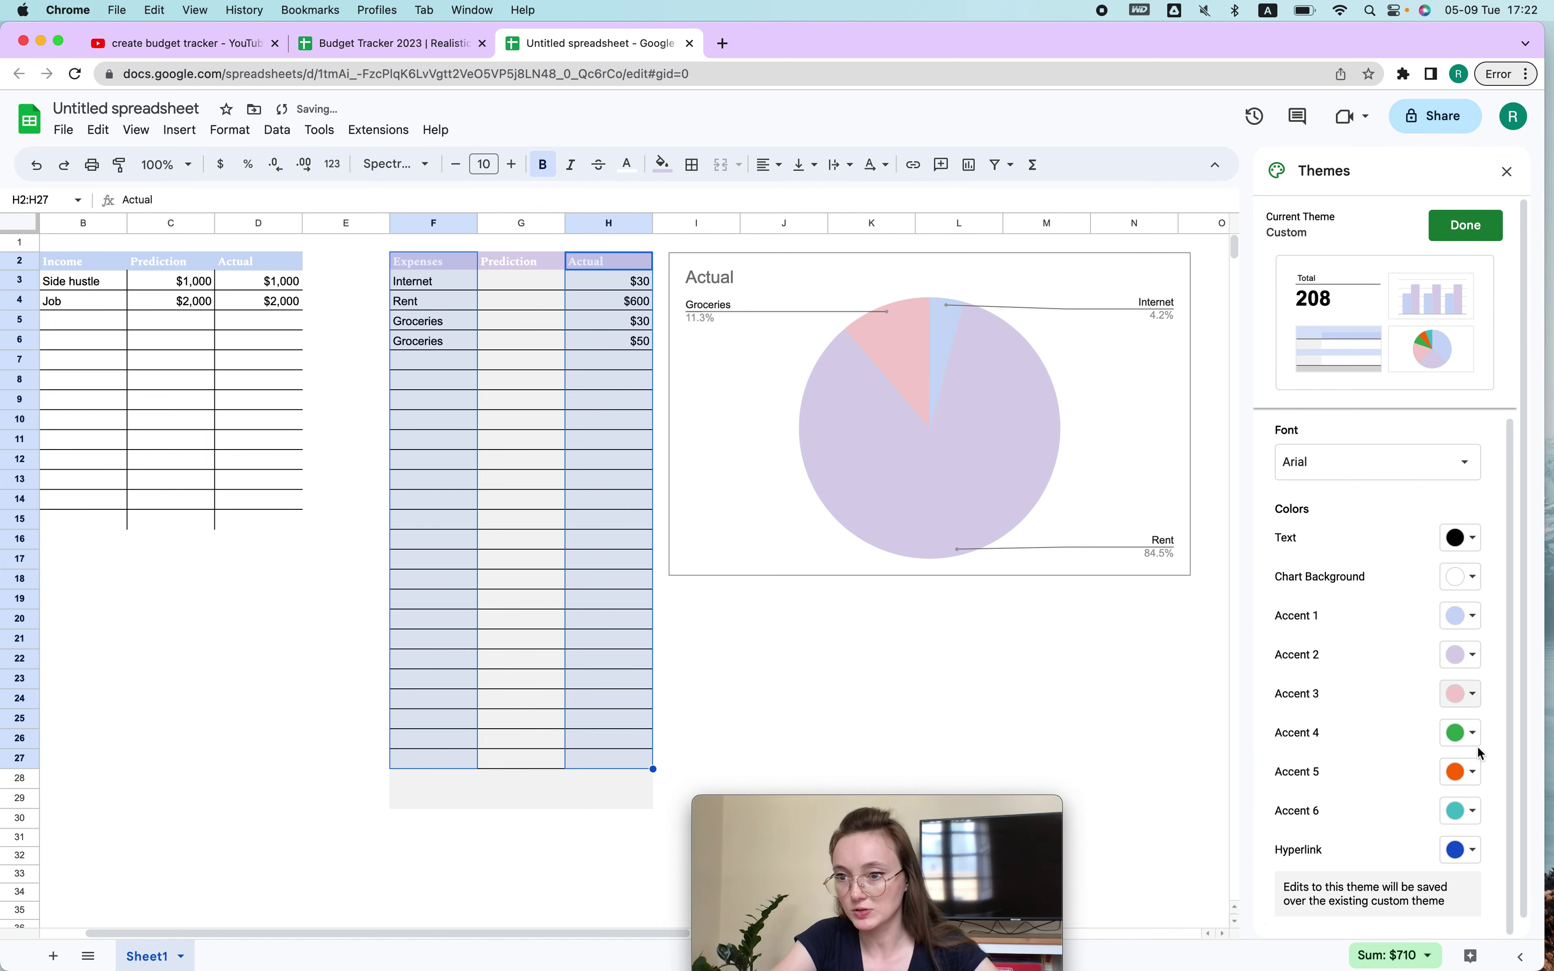
pyautogui.click(1467, 734)
pyautogui.click(1368, 807)
# Set the theme's Accent 5 to light yellow, Accent 6 to light green and Hyperlink to light cyan.
pyautogui.click(1464, 774)
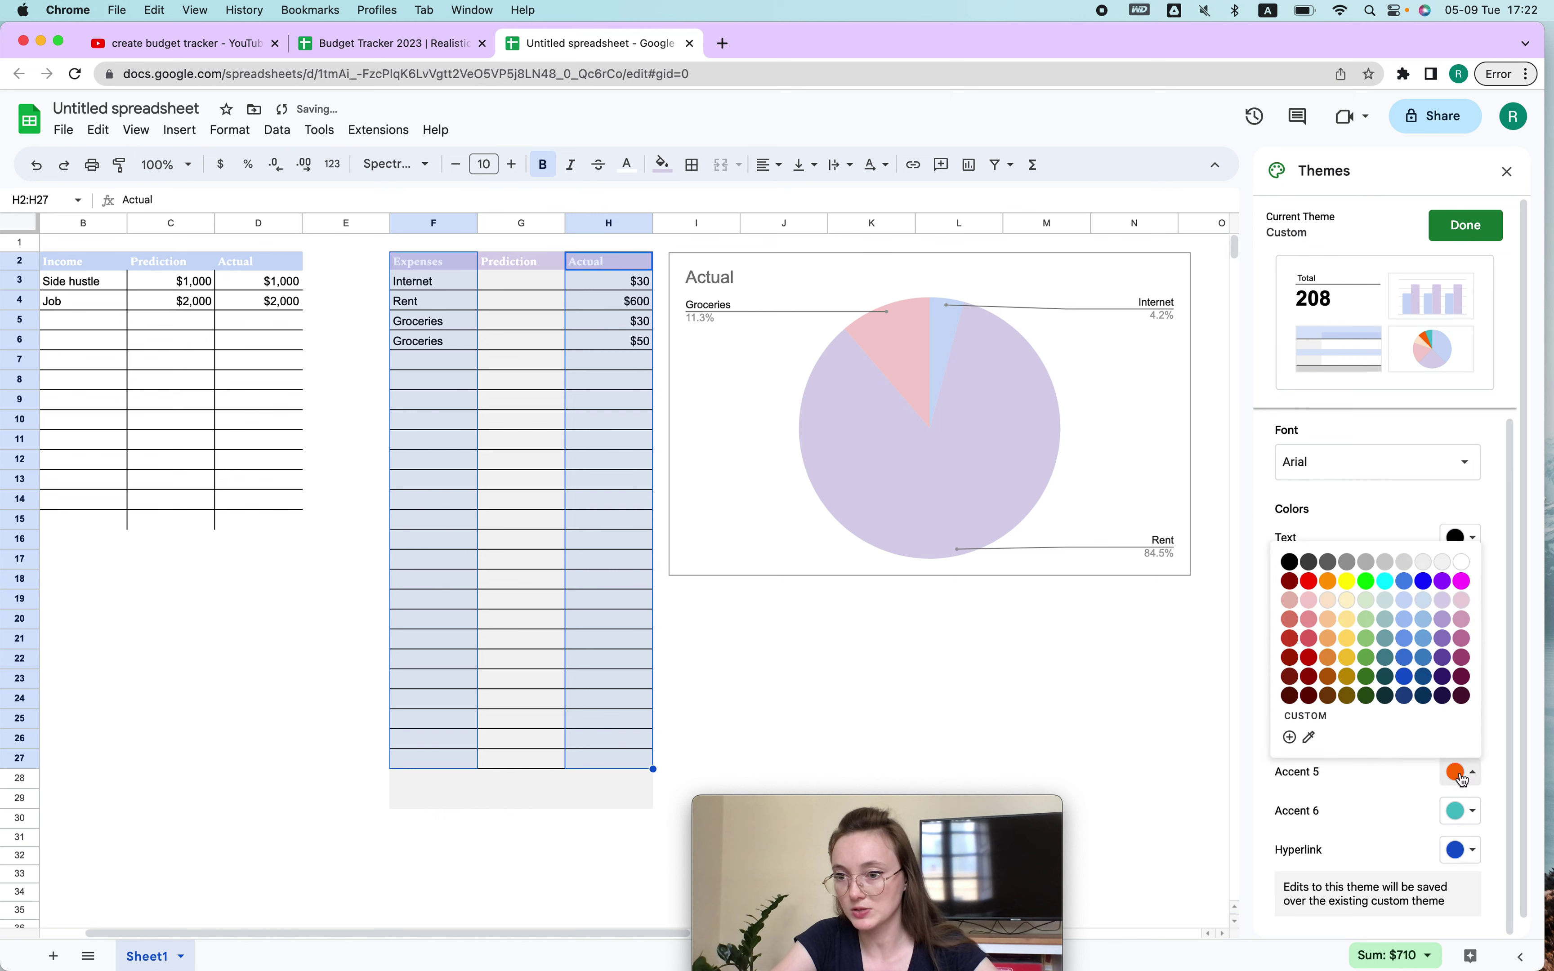
pyautogui.click(1348, 602)
pyautogui.click(1464, 813)
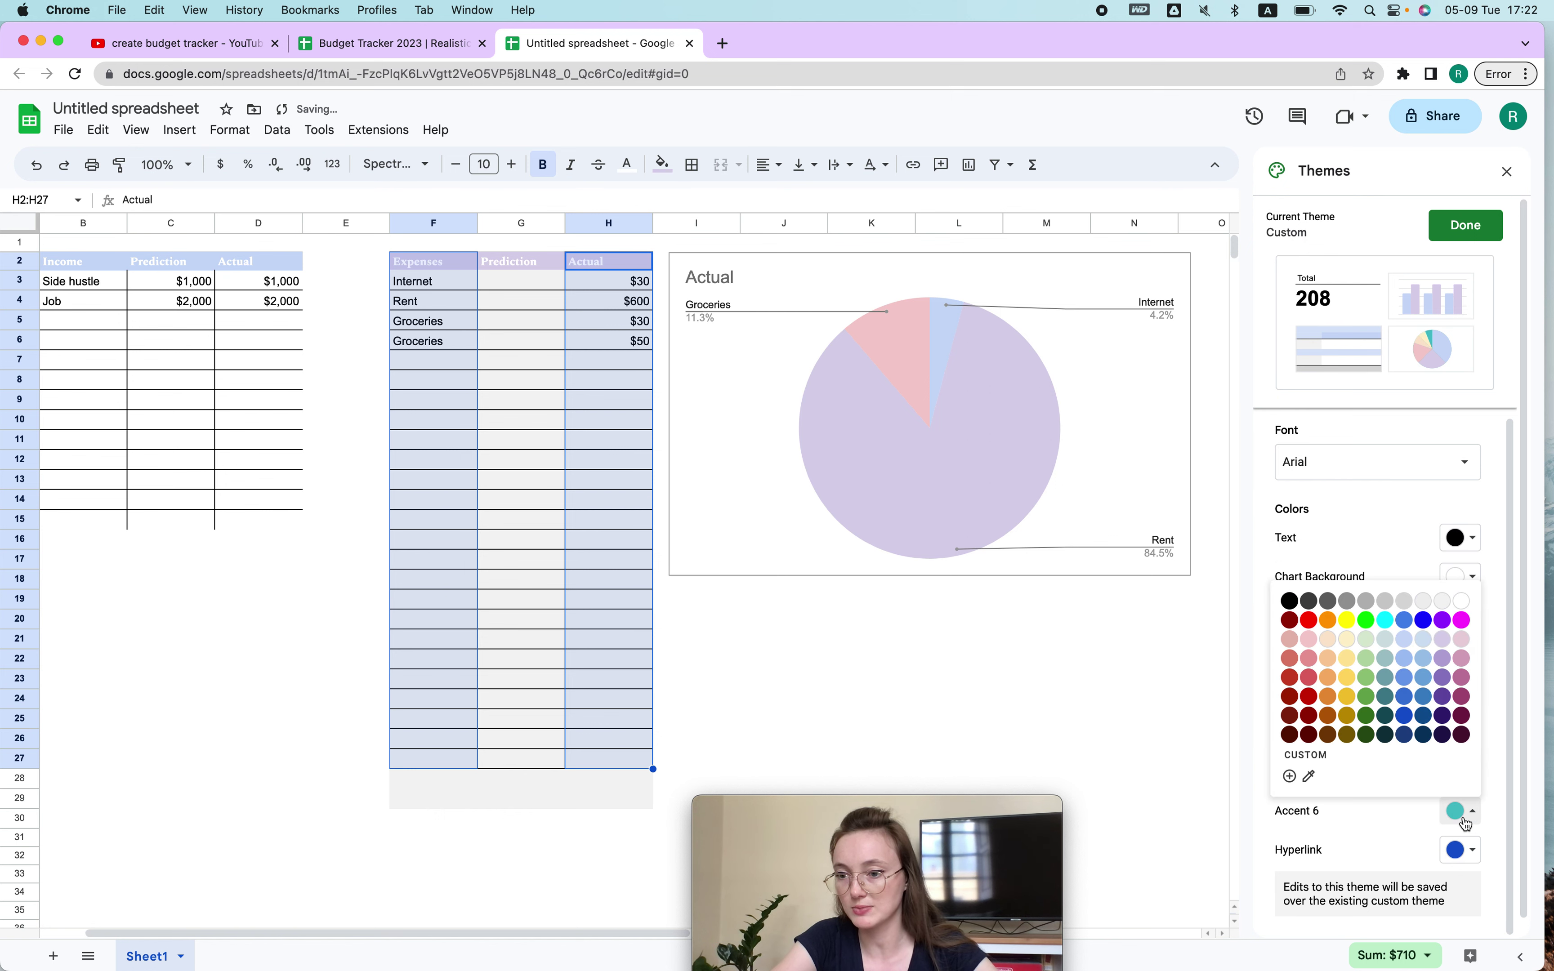
pyautogui.click(1368, 642)
pyautogui.click(1465, 615)
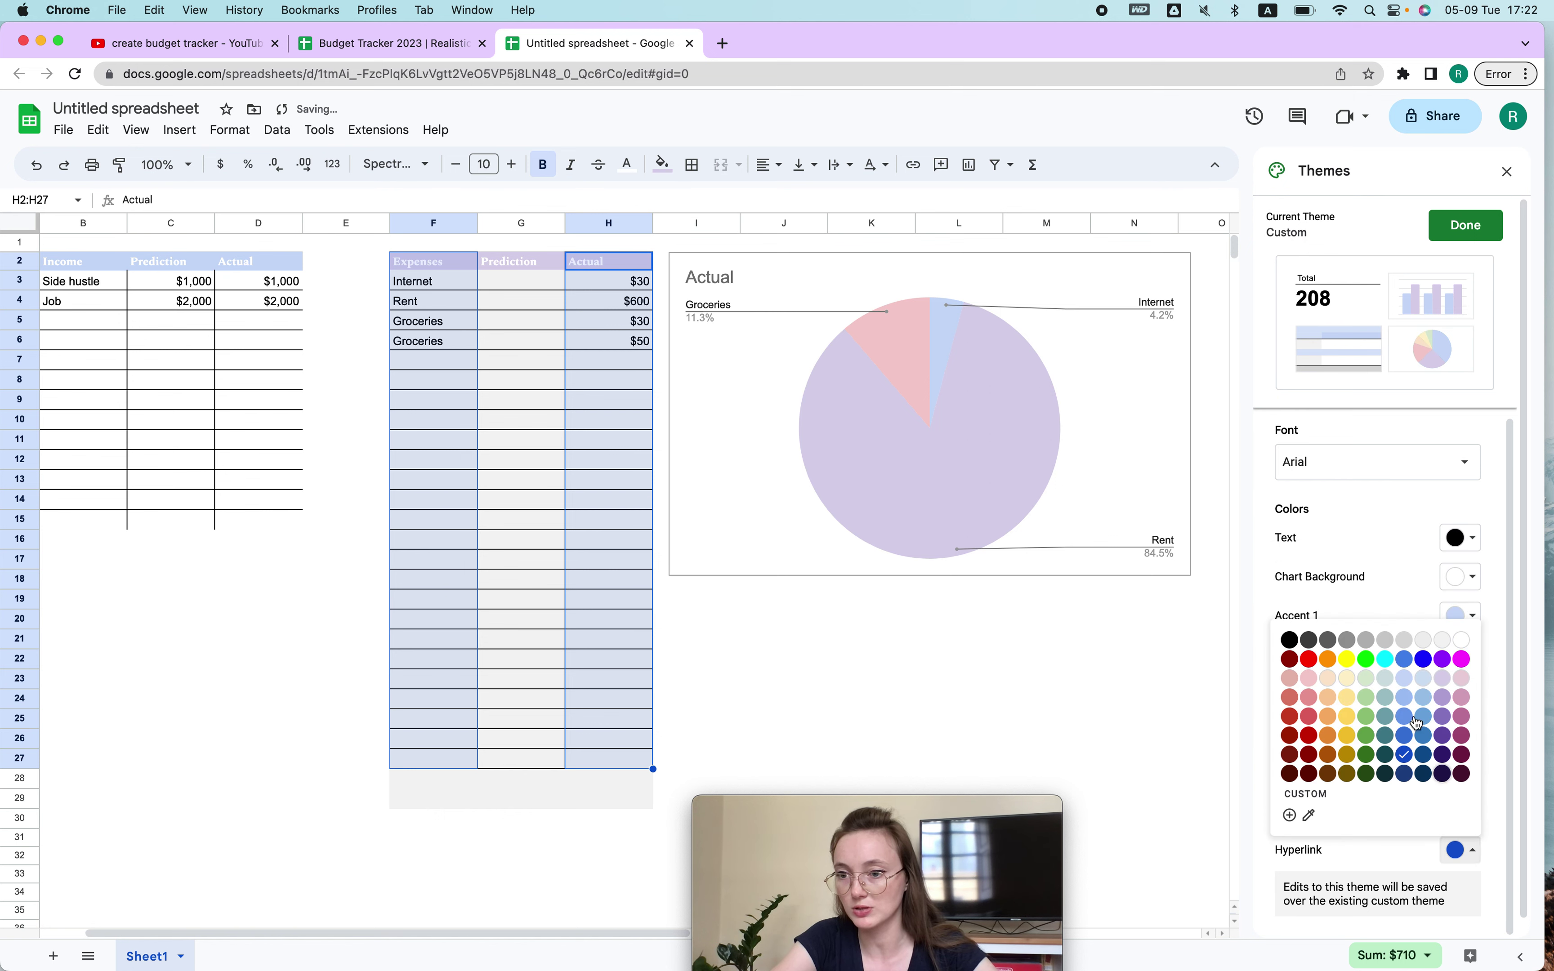
pyautogui.click(1386, 682)
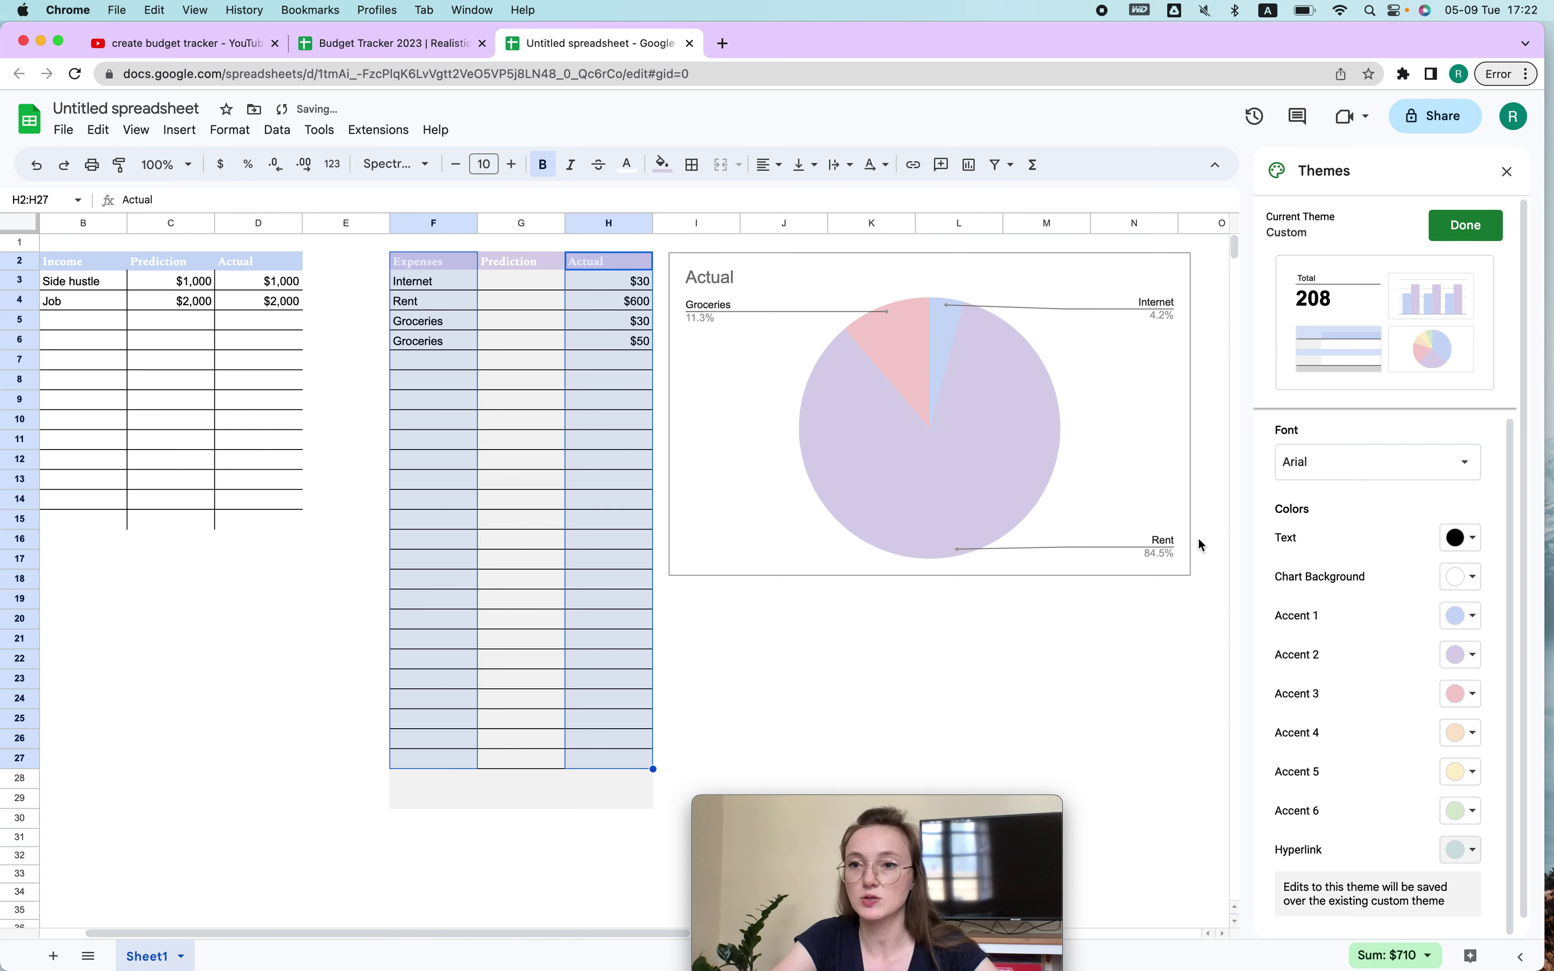
# Apply the Custom theme and change its Accent 3 color to light blue.
pyautogui.click(1467, 226)
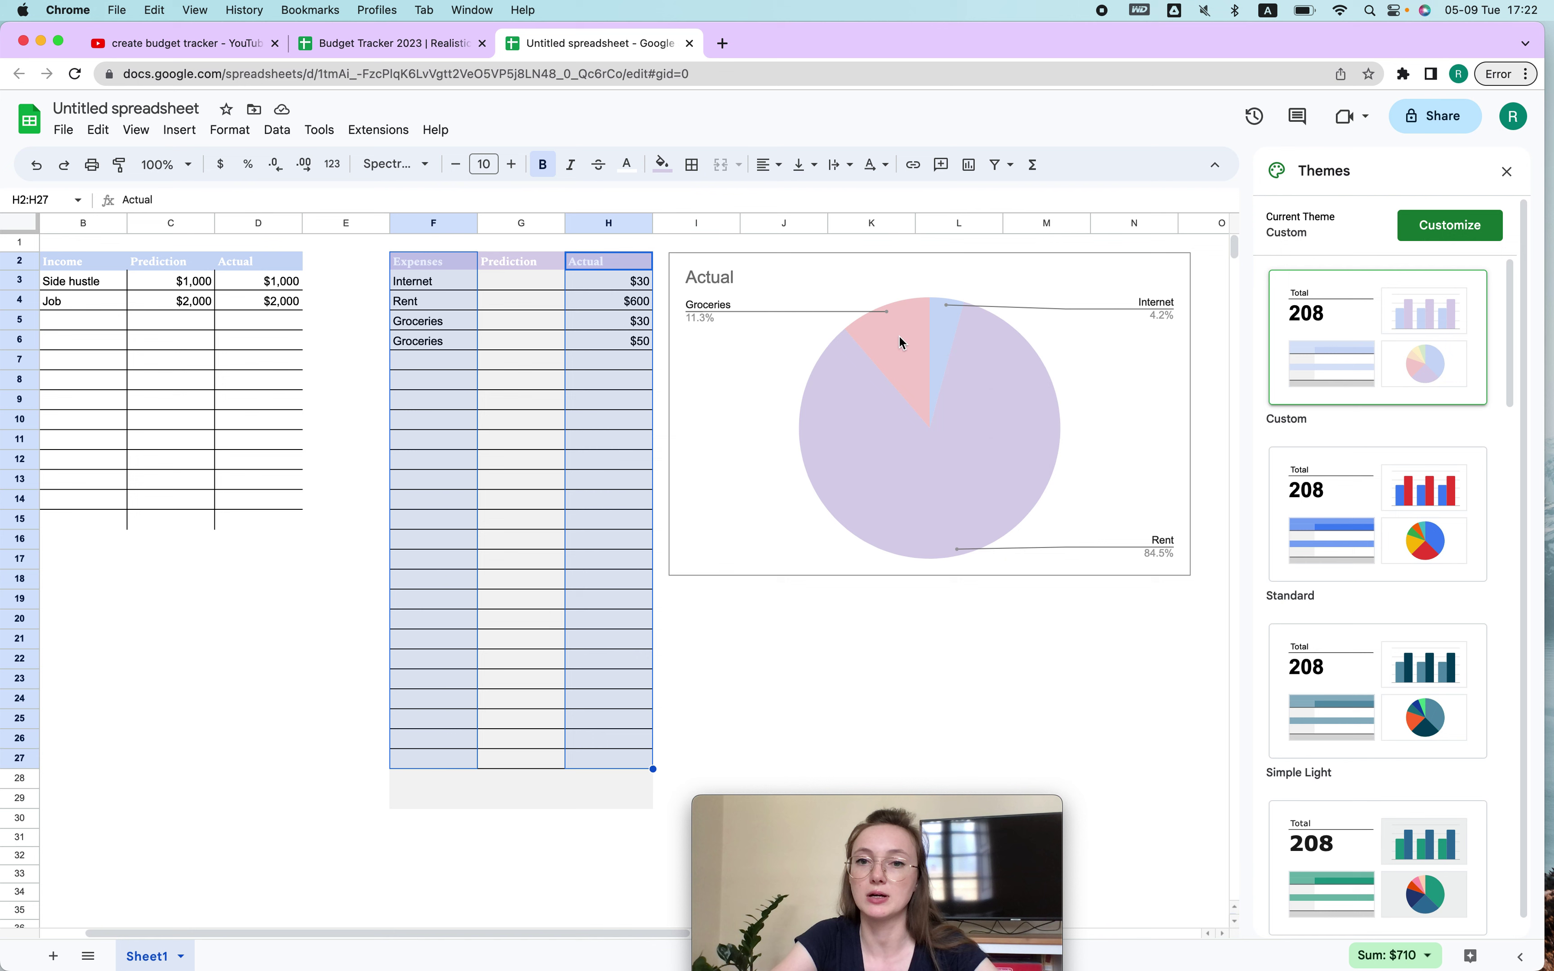
pyautogui.click(1397, 315)
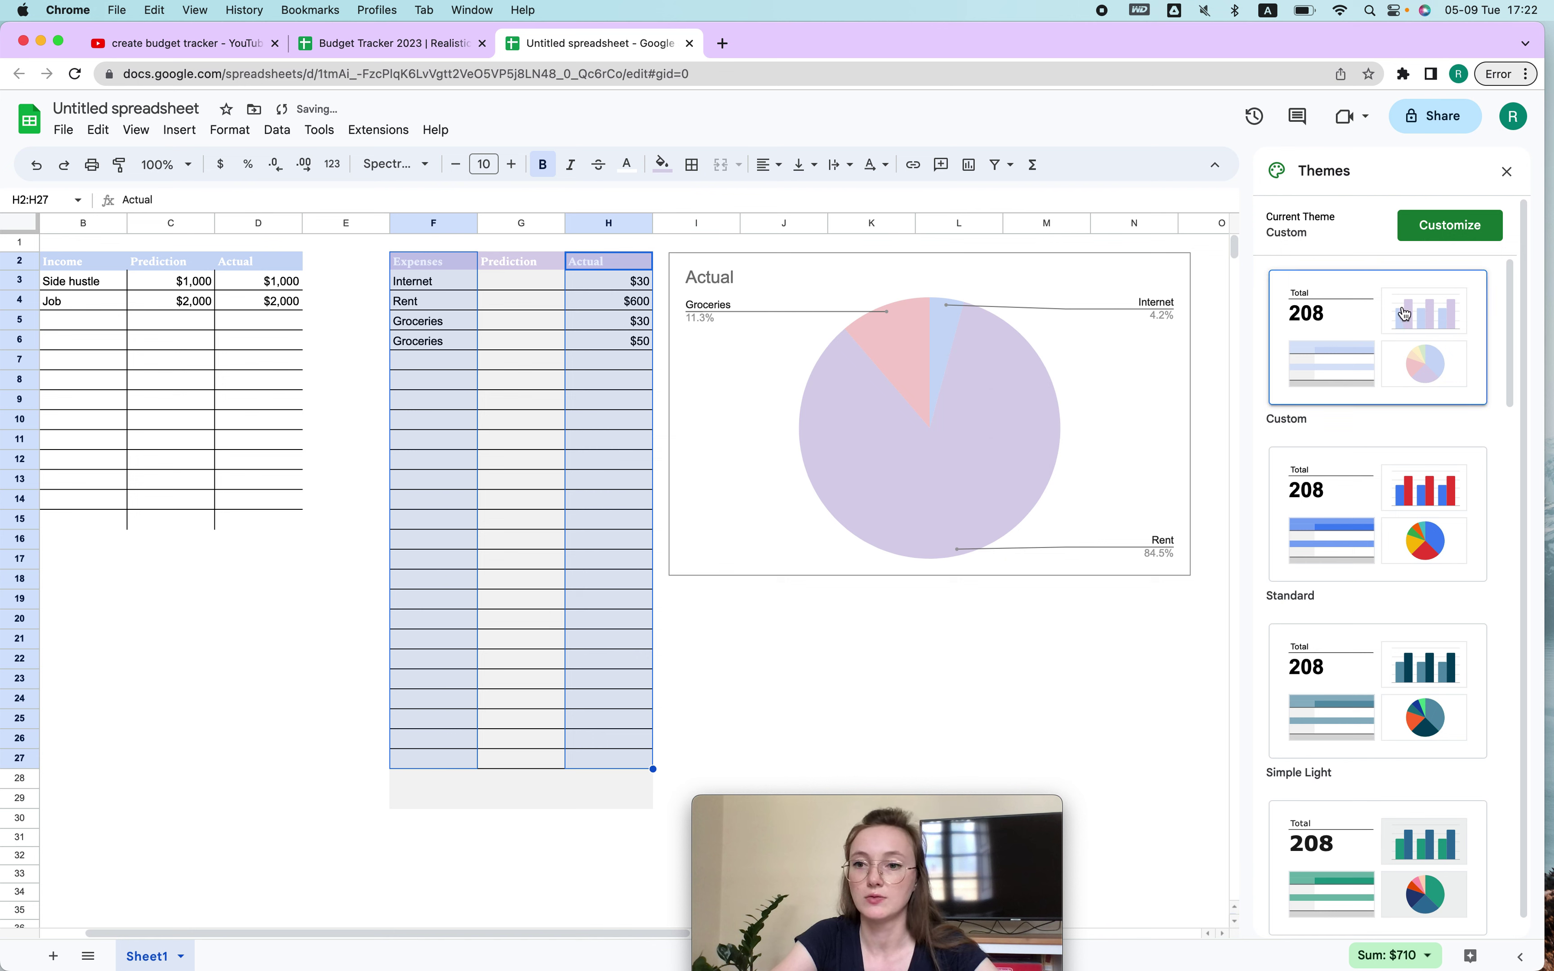
pyautogui.click(1449, 226)
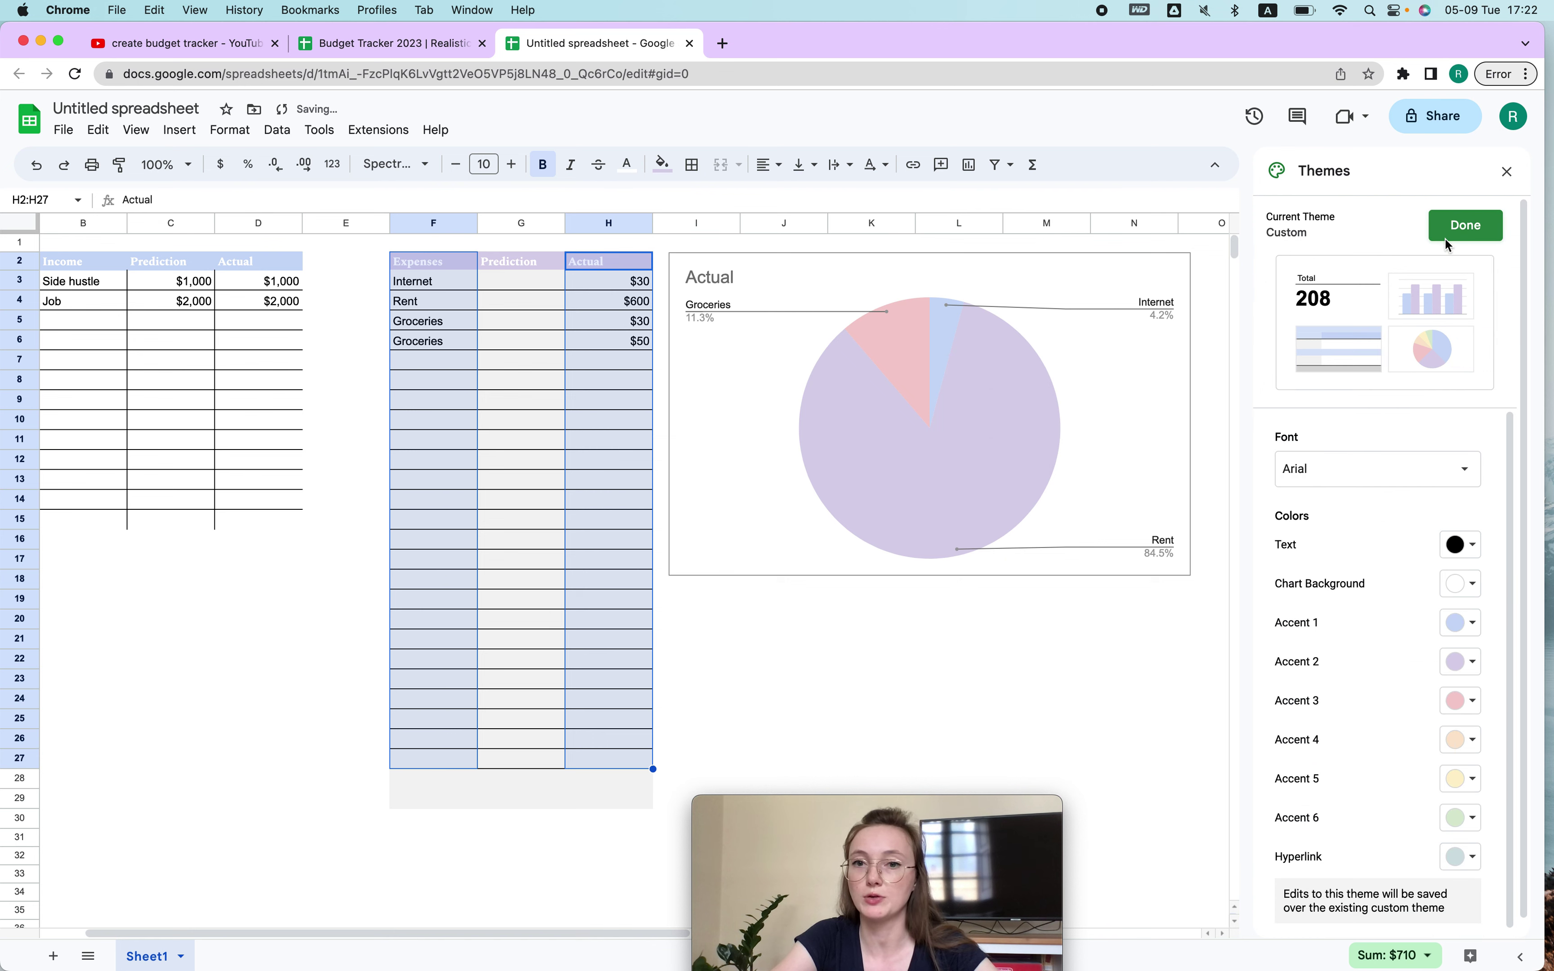
pyautogui.click(1463, 700)
pyautogui.click(1424, 776)
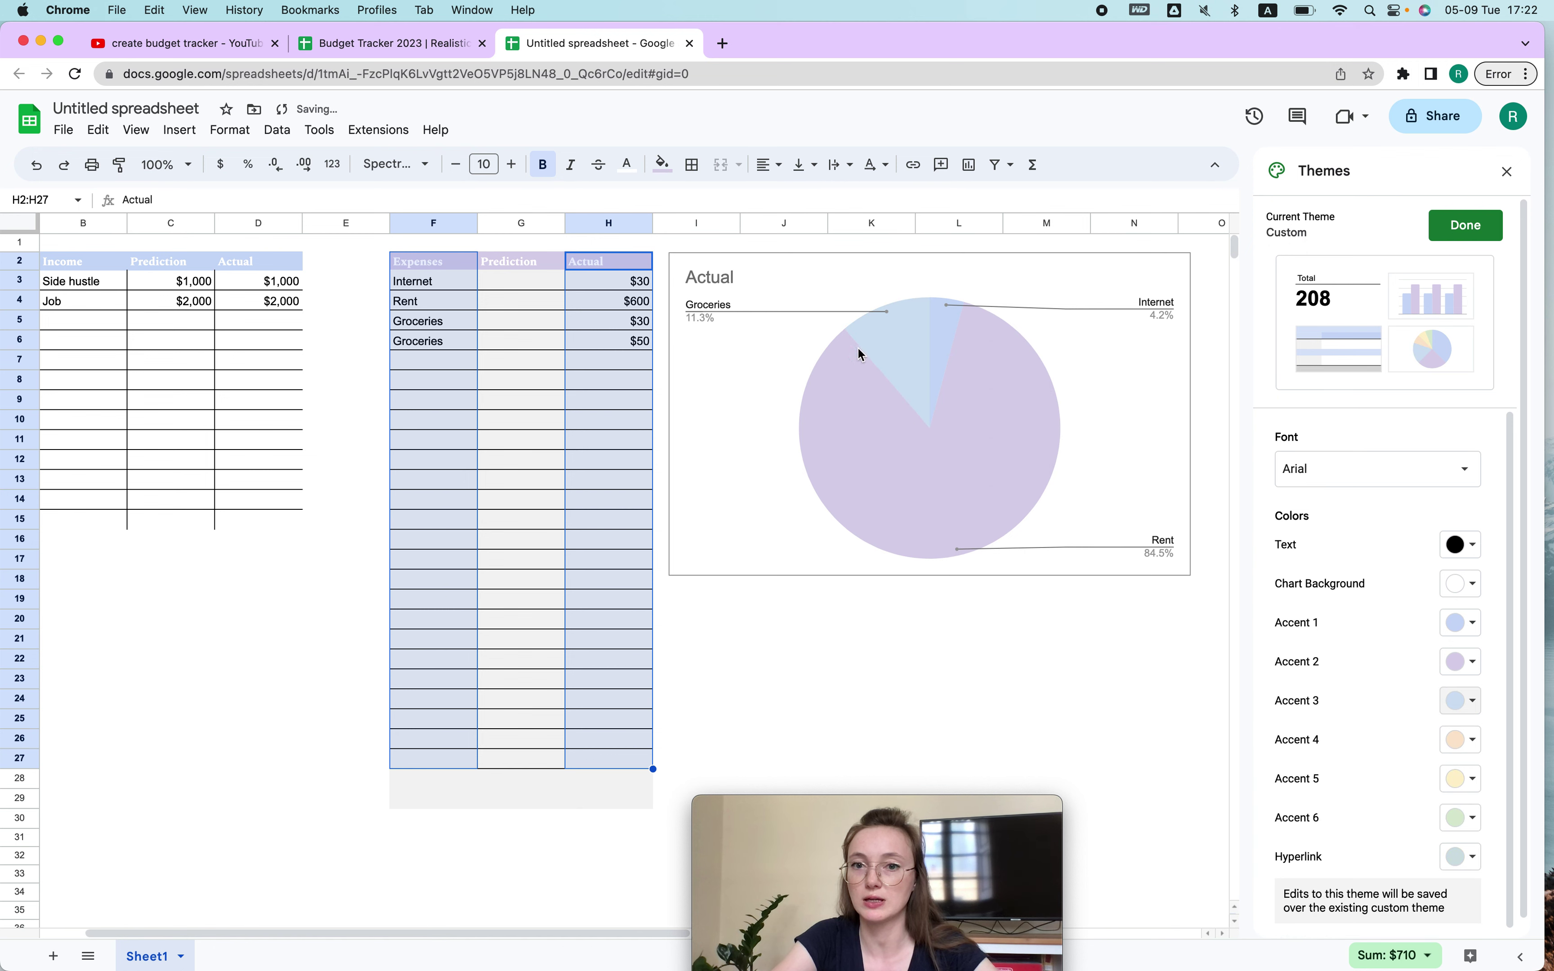
# Set the theme's Accent 3 to a custom, very pale blue.
pyautogui.click(1466, 701)
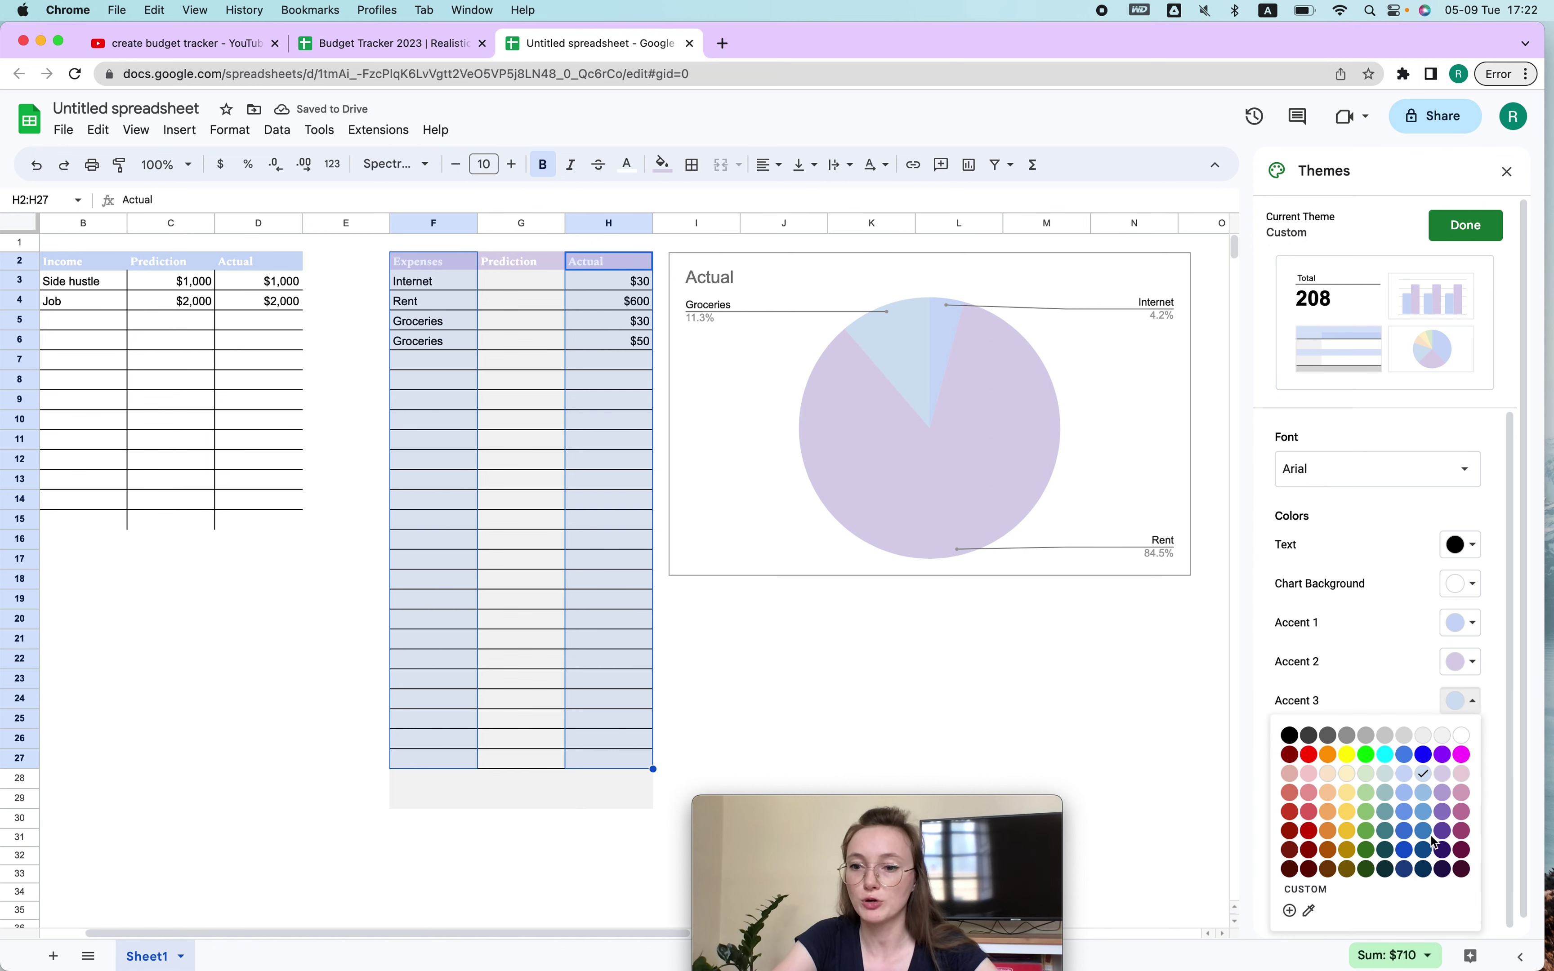
pyautogui.click(1290, 911)
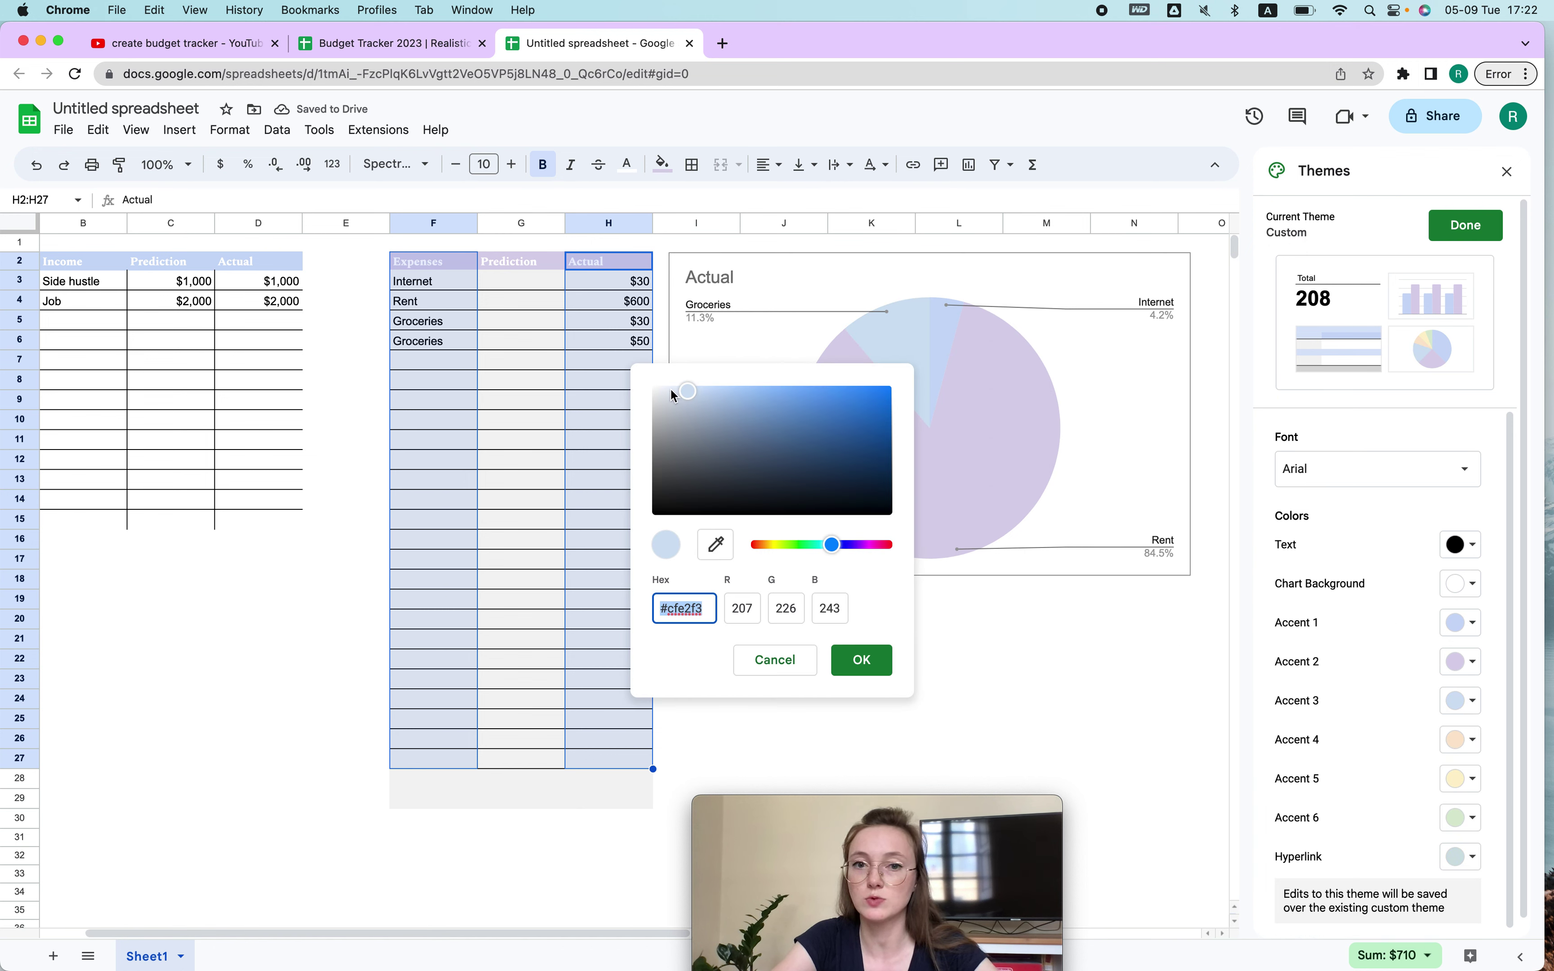
pyautogui.moveTo(674, 396); pyautogui.dragTo(665, 384)
pyautogui.click(867, 663)
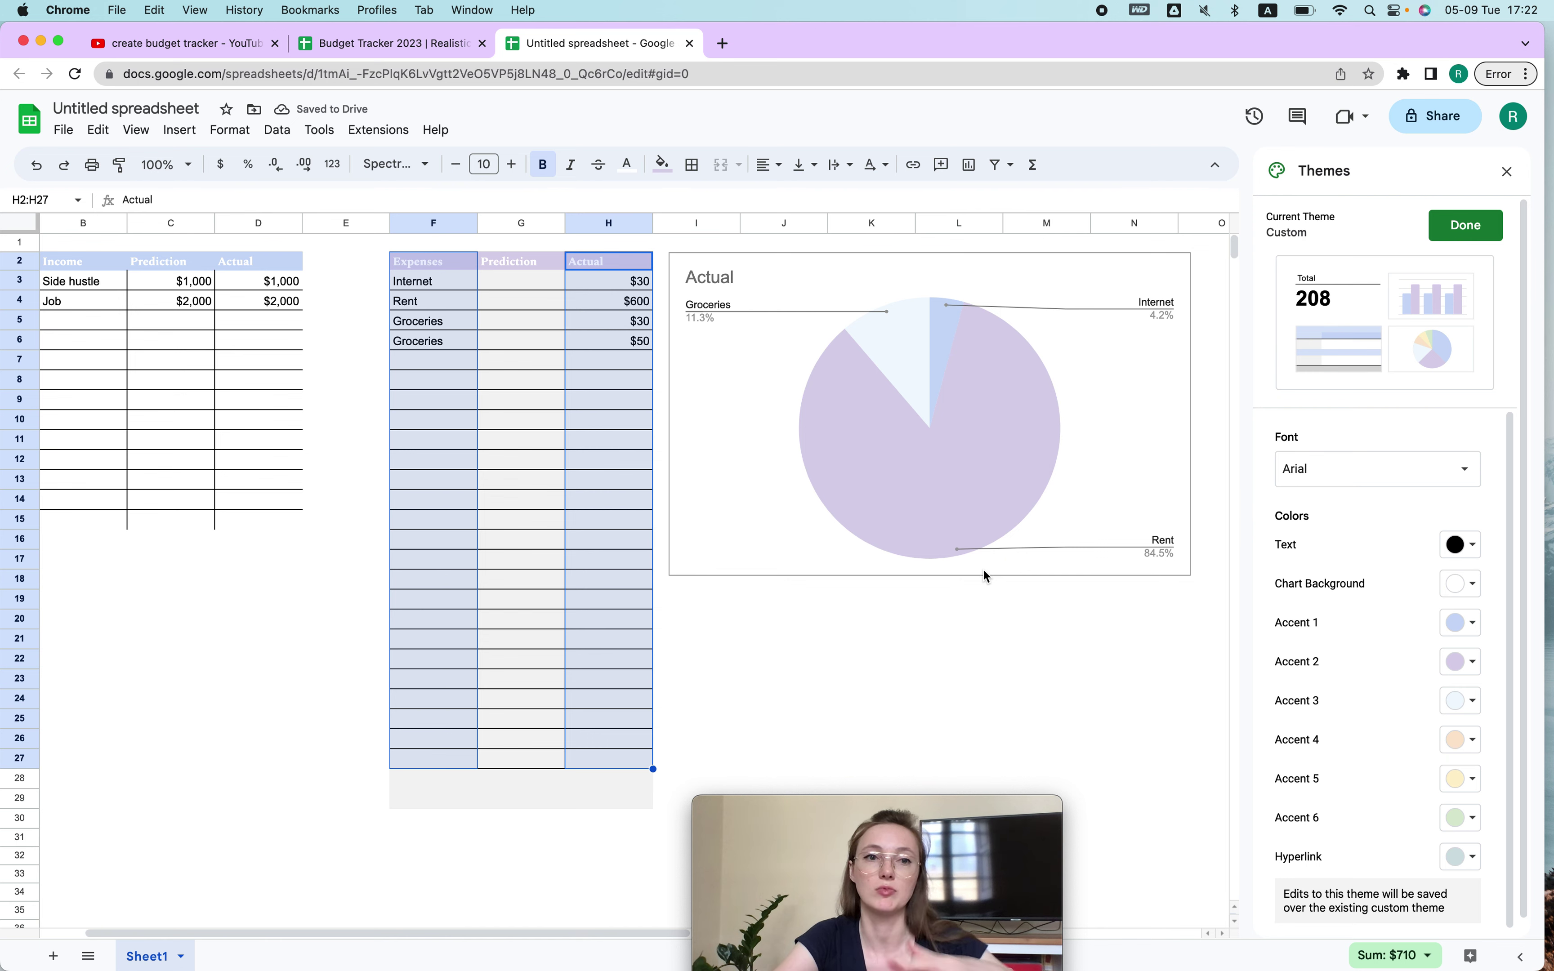
# Move the pie chart slightly farther from the Expenses table and finish customizing the theme.
pyautogui.click(810, 266)
pyautogui.moveTo(810, 266)
pyautogui.mouseDown()
pyautogui.moveTo(861, 261)
pyautogui.moveTo(806, 257)
pyautogui.mouseUp()
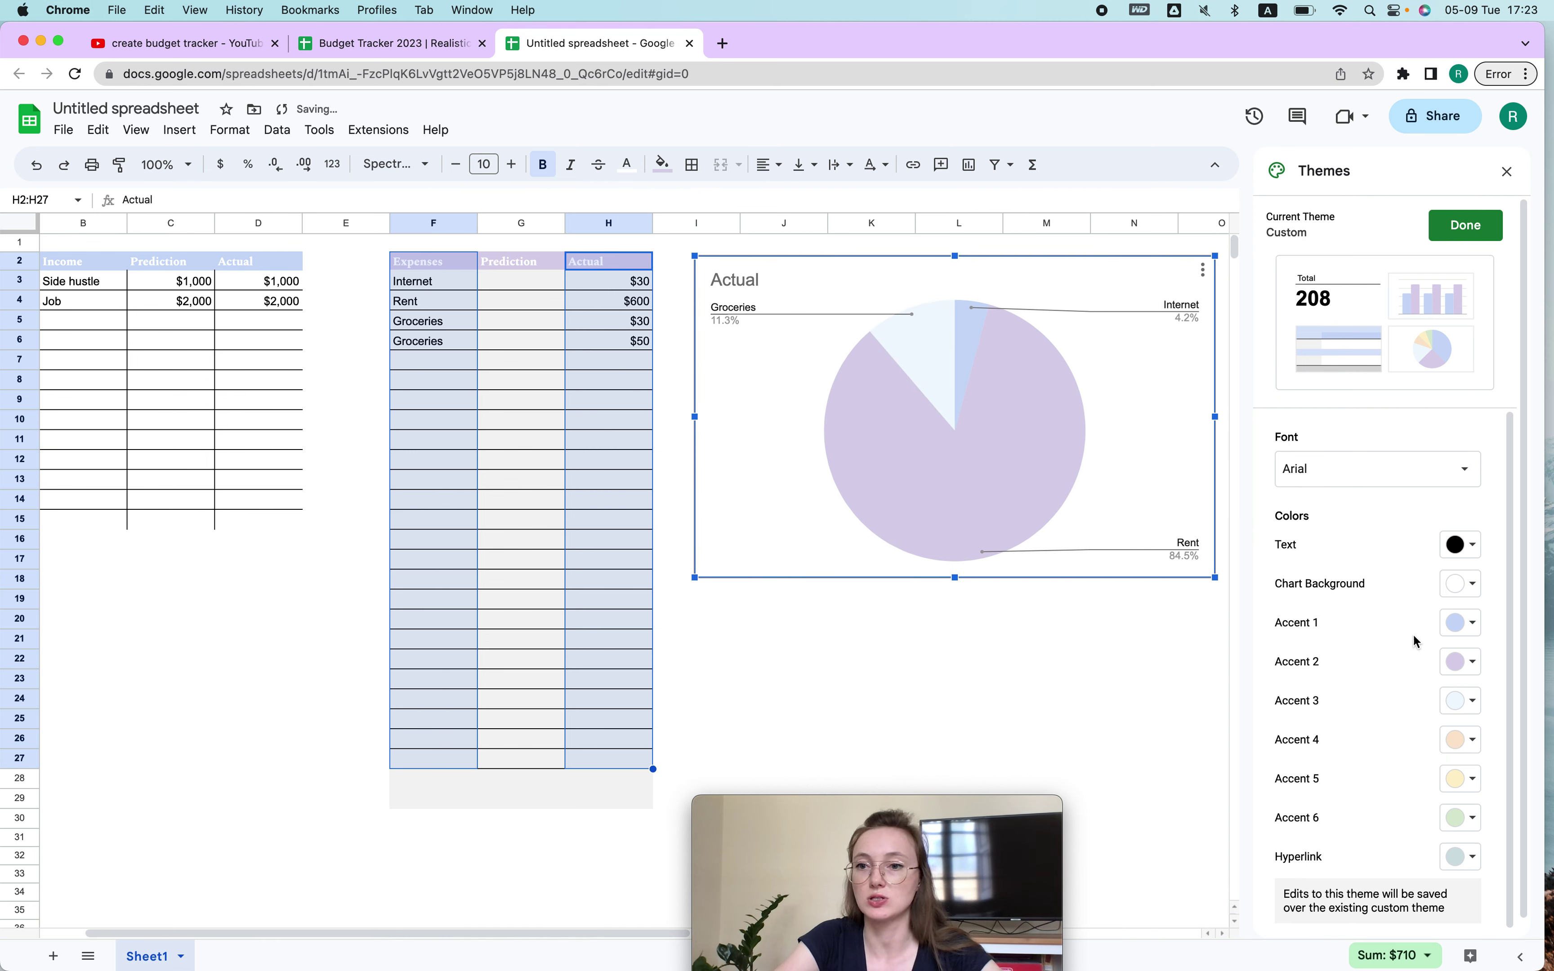
pyautogui.click(1467, 225)
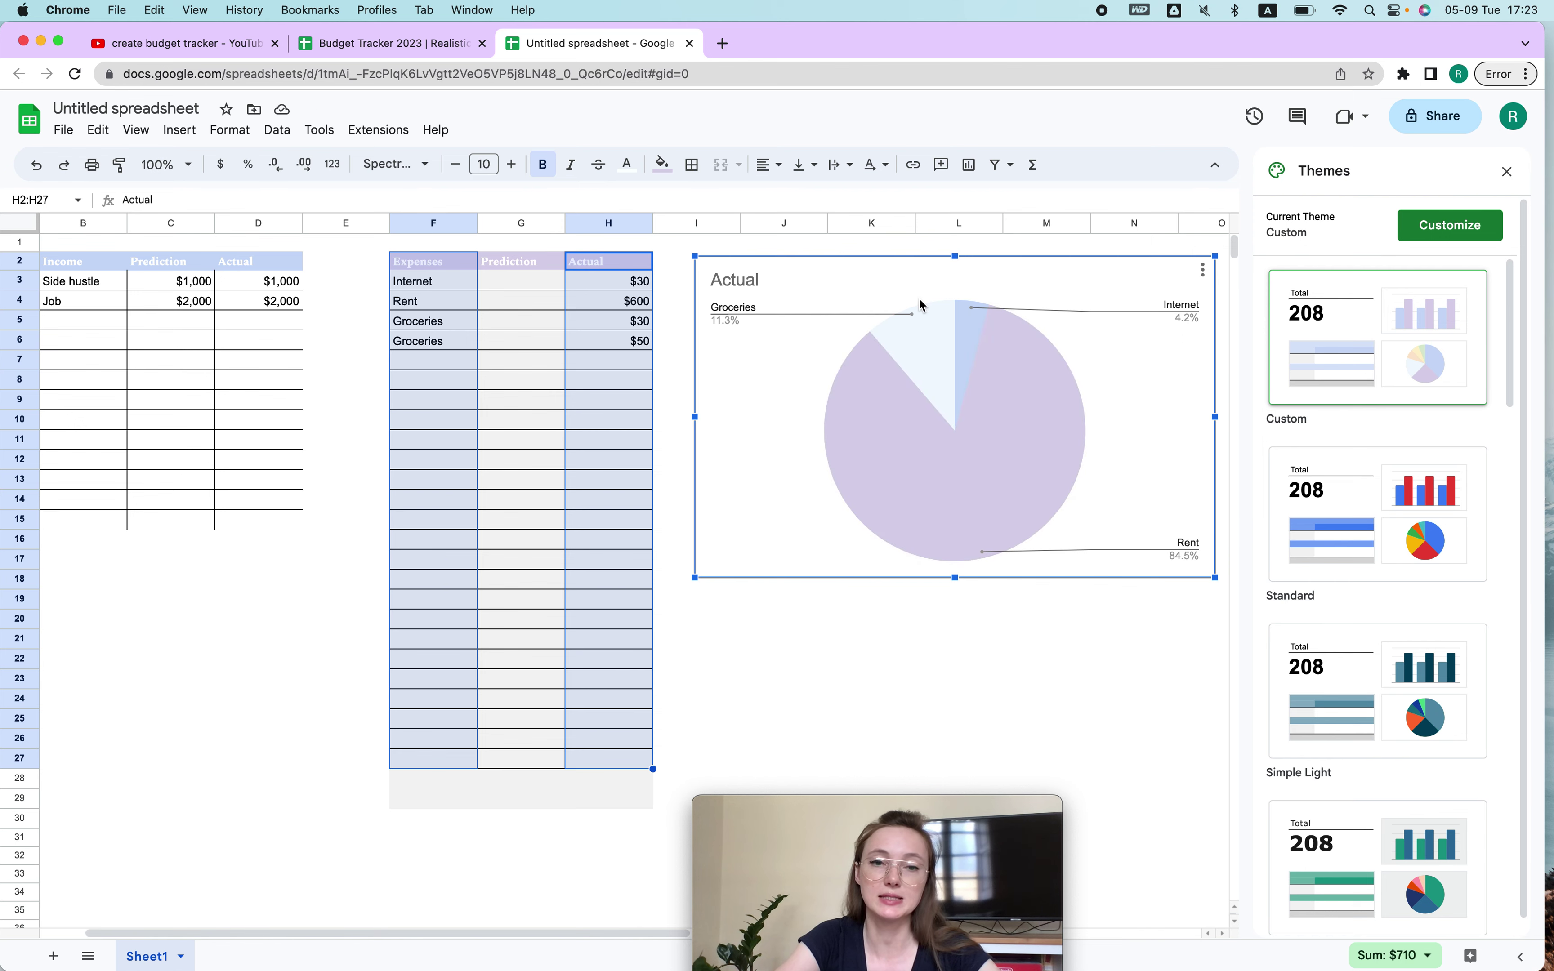
# Check the Budget Tracker 2023 | RealisticPlanner spreadsheet for reference and retitle the new pie chart "Expenses Breakdown".
pyautogui.click(381, 46)
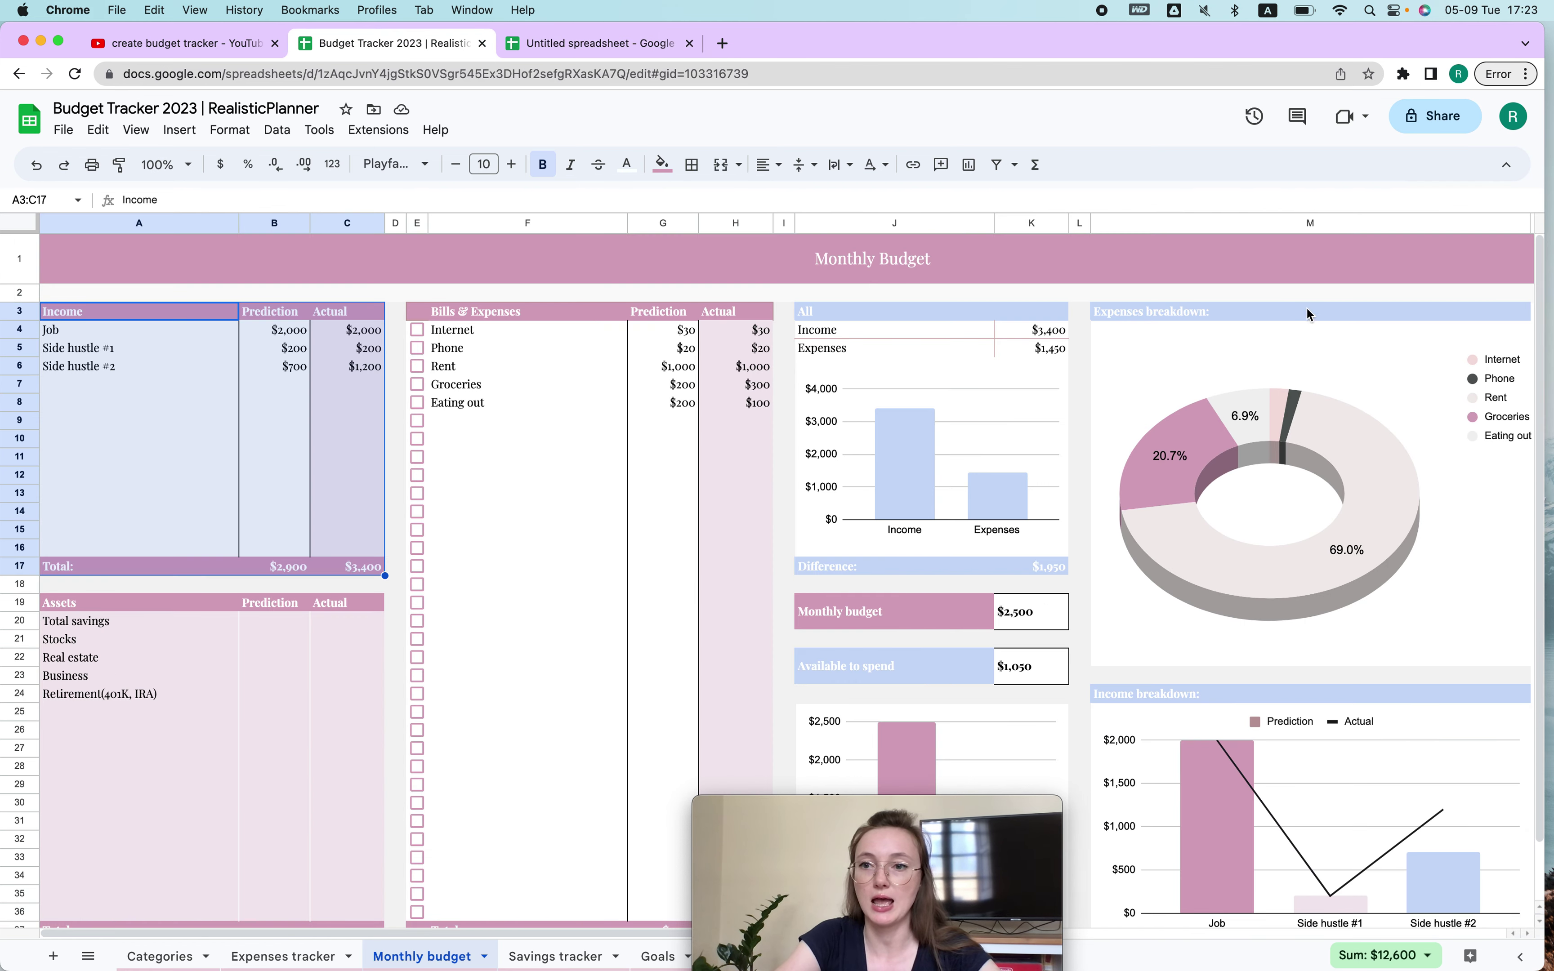
pyautogui.click(579, 45)
pyautogui.click(754, 277)
pyautogui.doubleClick(760, 280)
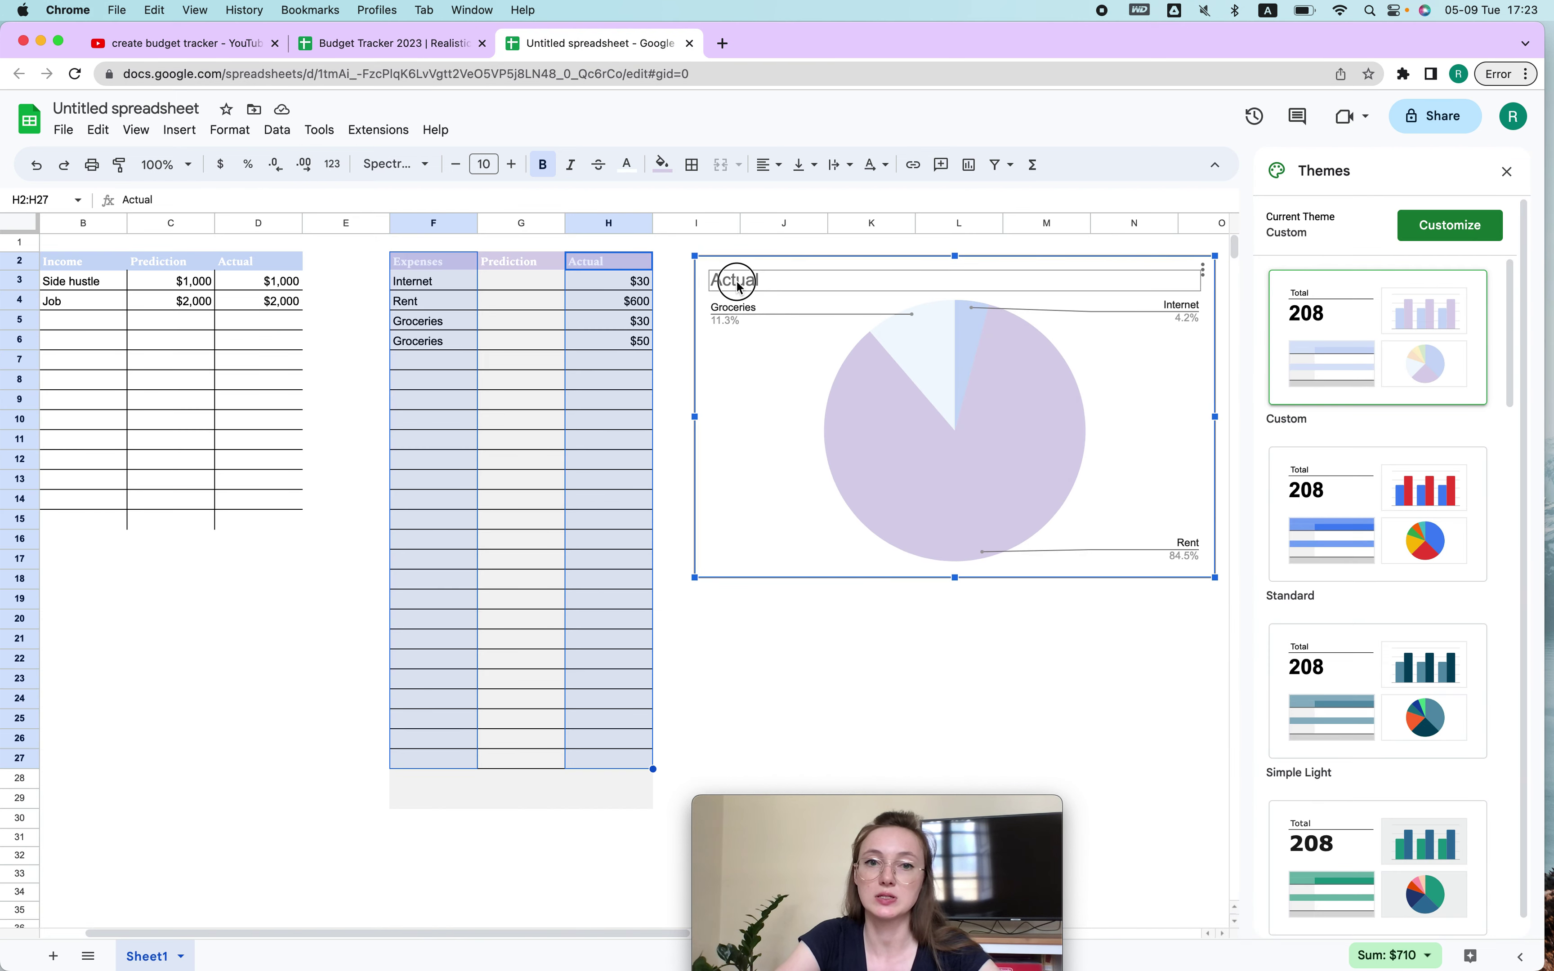
pyautogui.write('E')
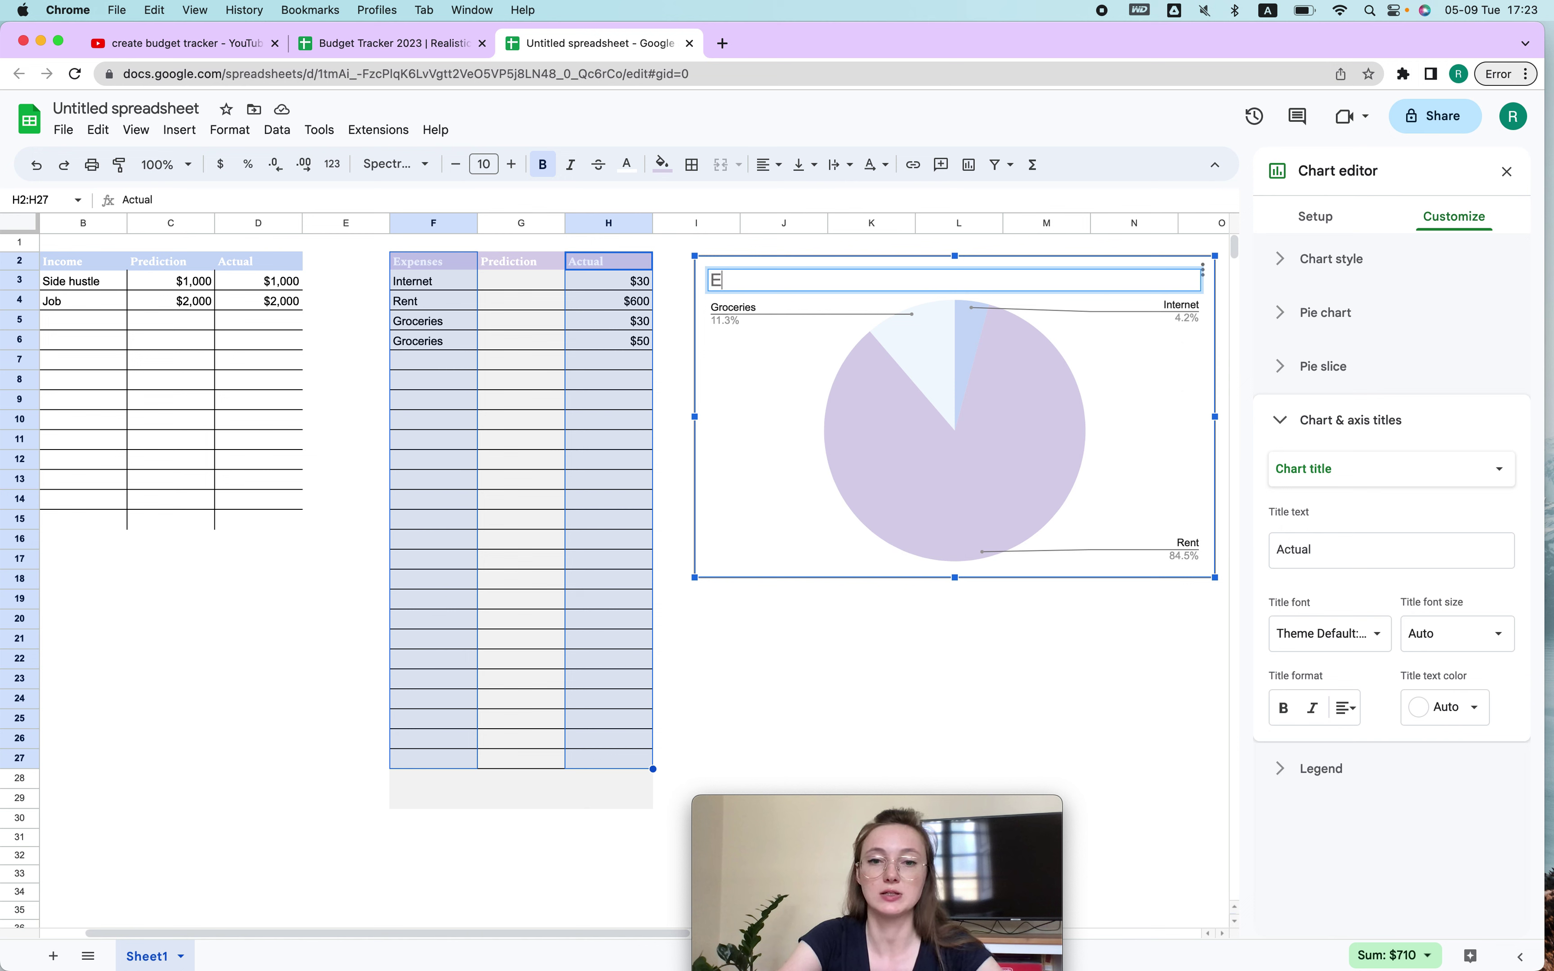
pyautogui.write('xpenses B')
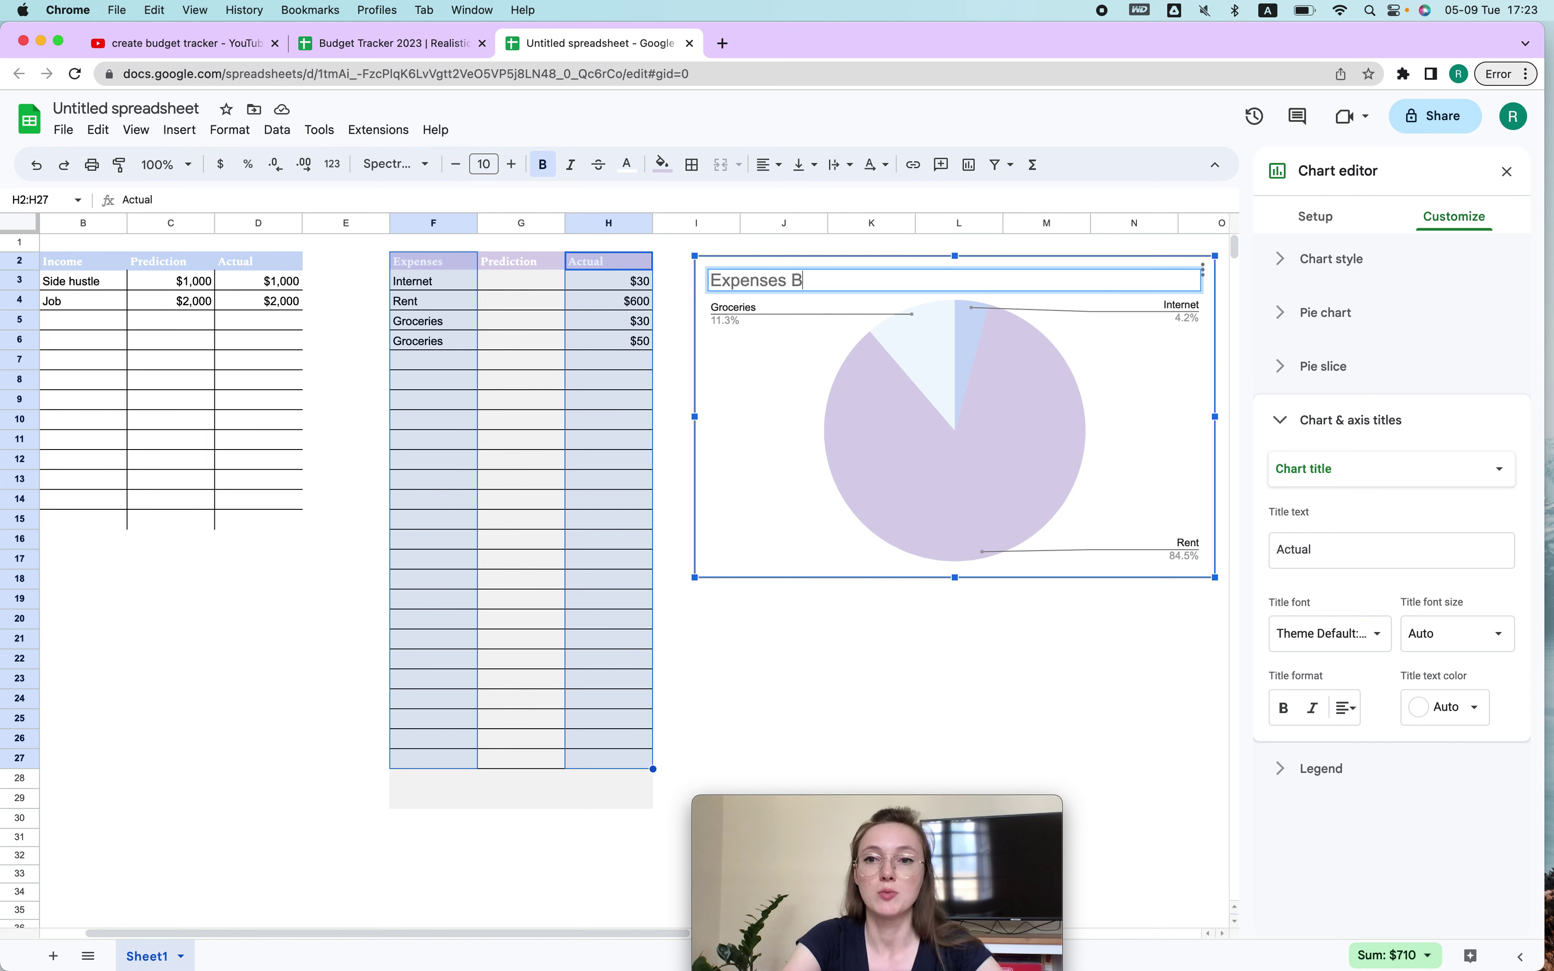
pyautogui.write('reakdown')
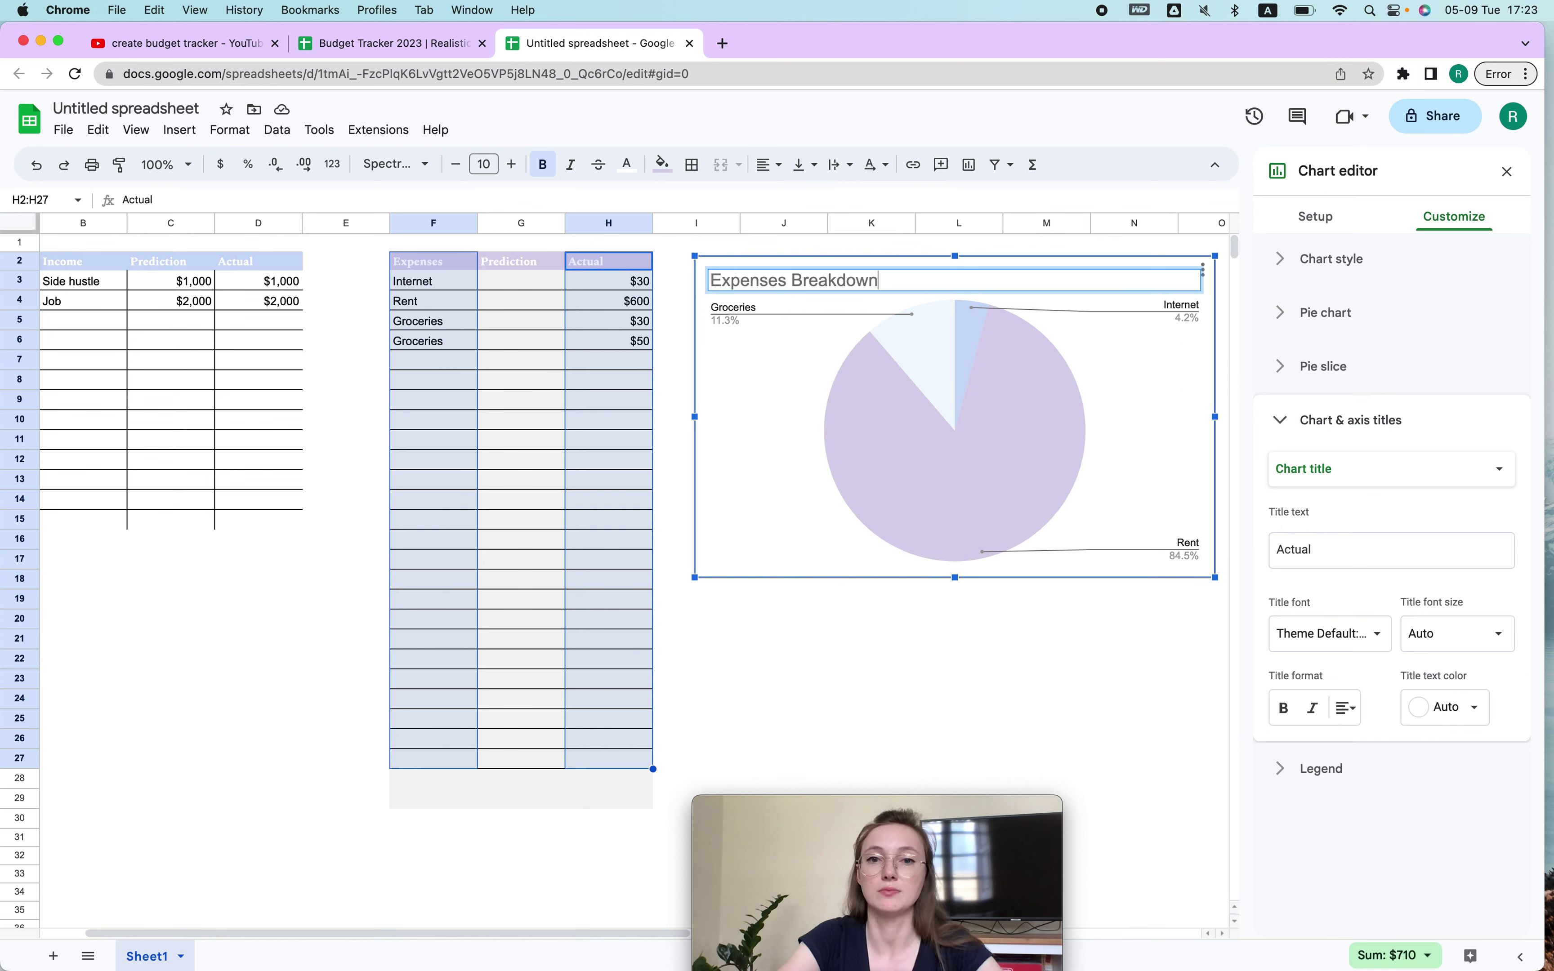
# Finish the chart title and add another Groceries expense with an Actual amount of $30 in row 7.
pyautogui.click(824, 600)
pyautogui.click(441, 366)
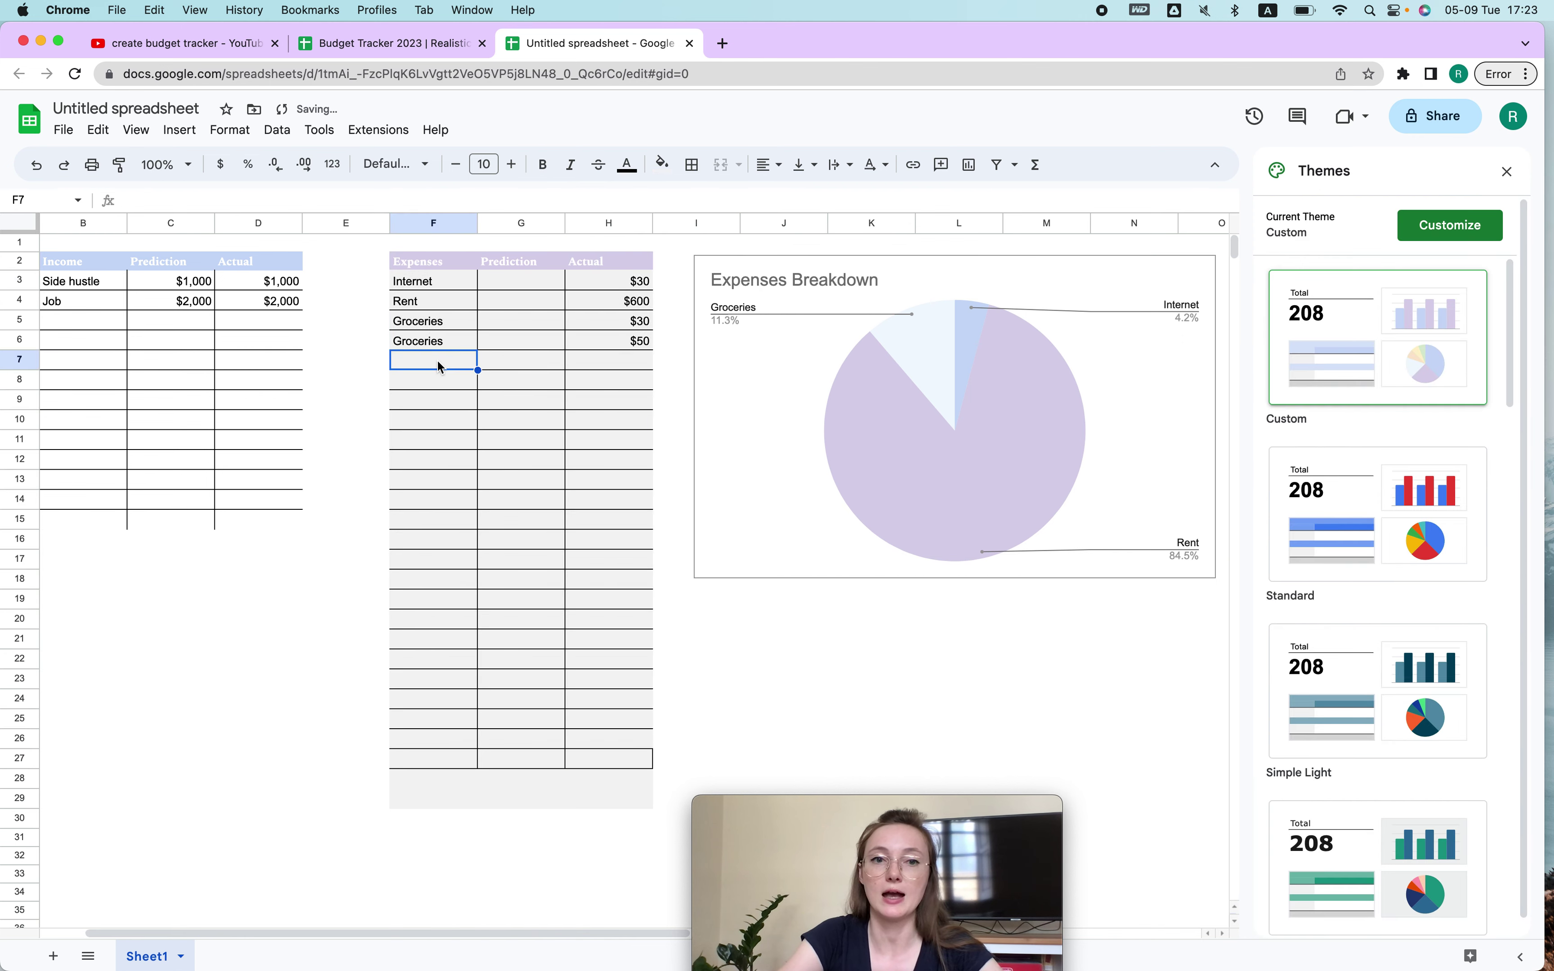
pyautogui.write('Groceries')
pyautogui.press('Return')
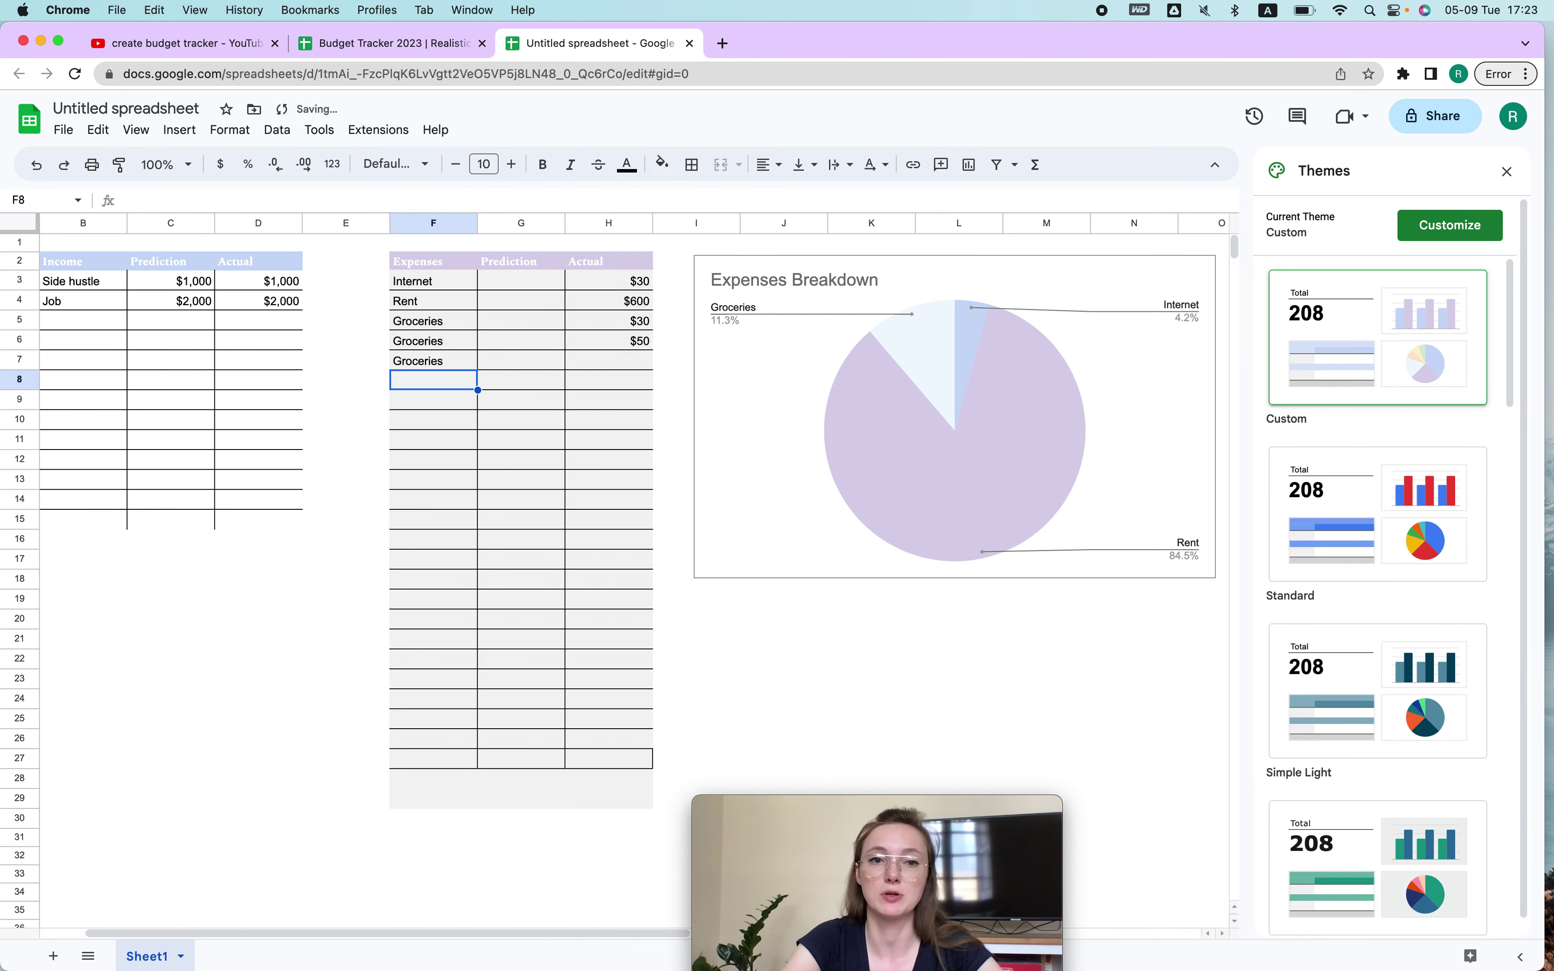
pyautogui.click(620, 361)
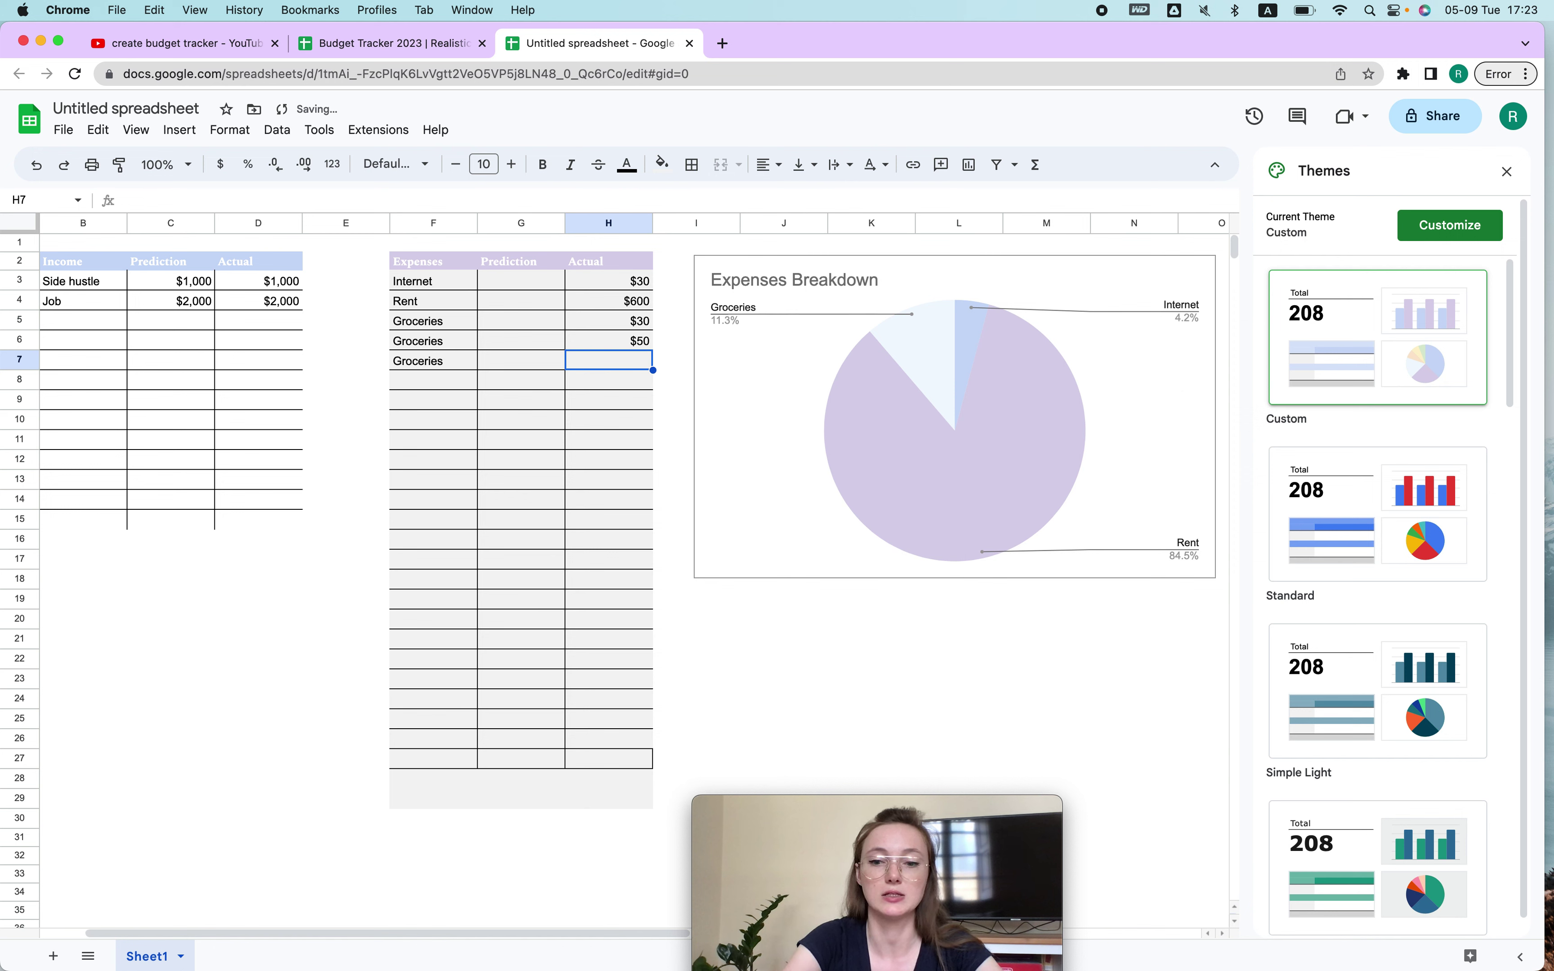
pyautogui.write('30')
pyautogui.press('Return')
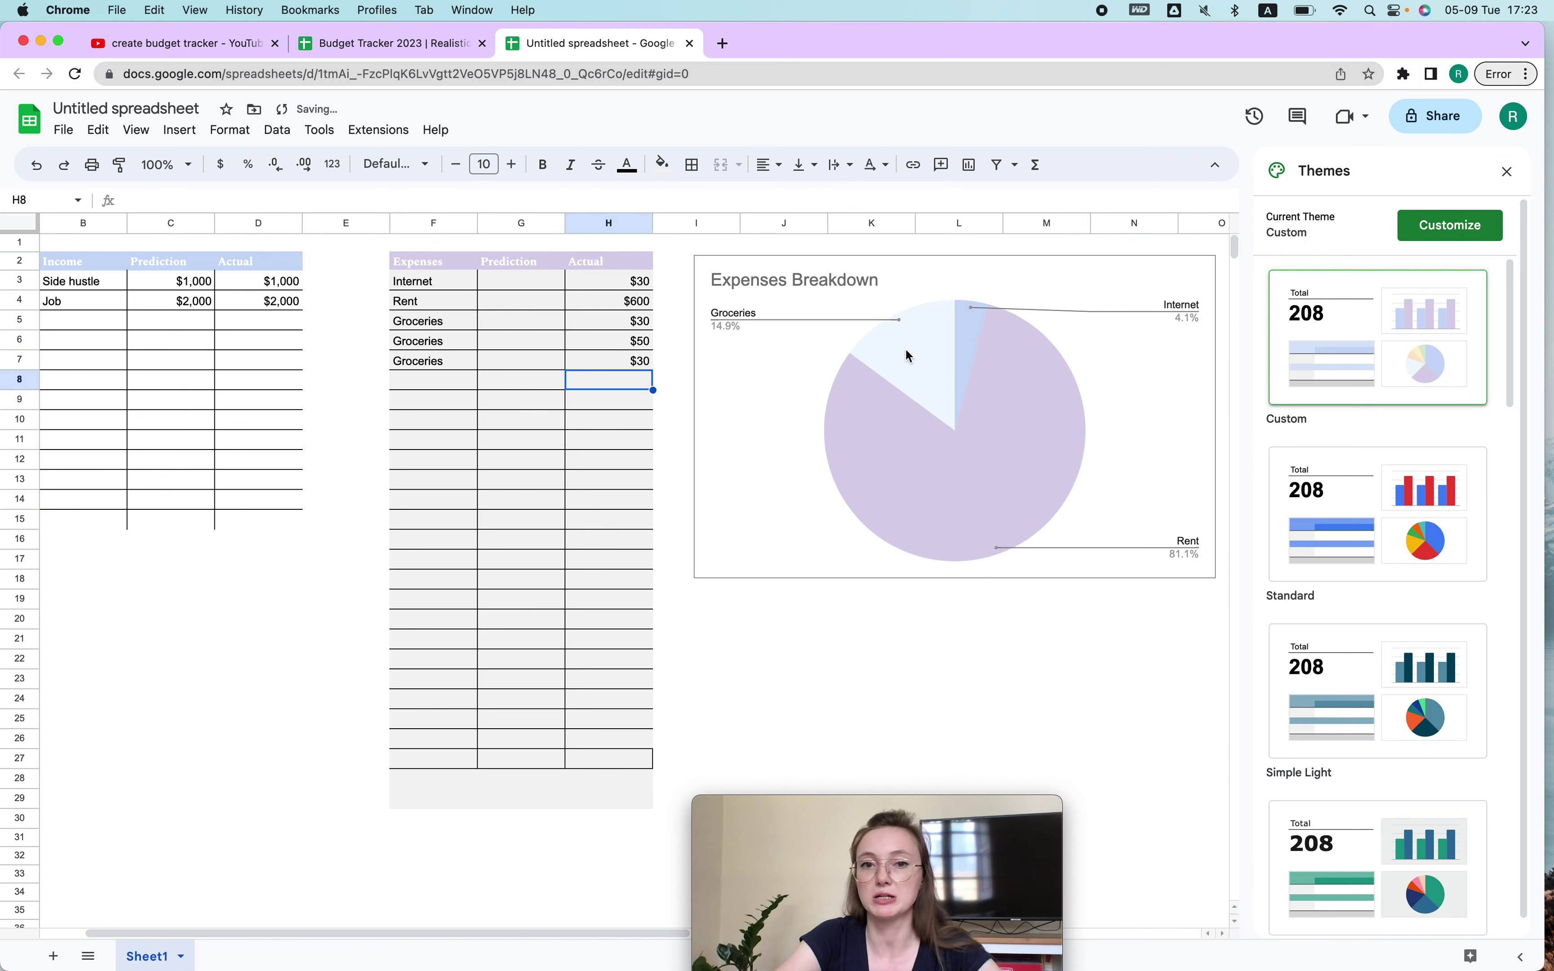
# Enter a bold "Total:" label in F28 below the Expenses table.
pyautogui.click(469, 782)
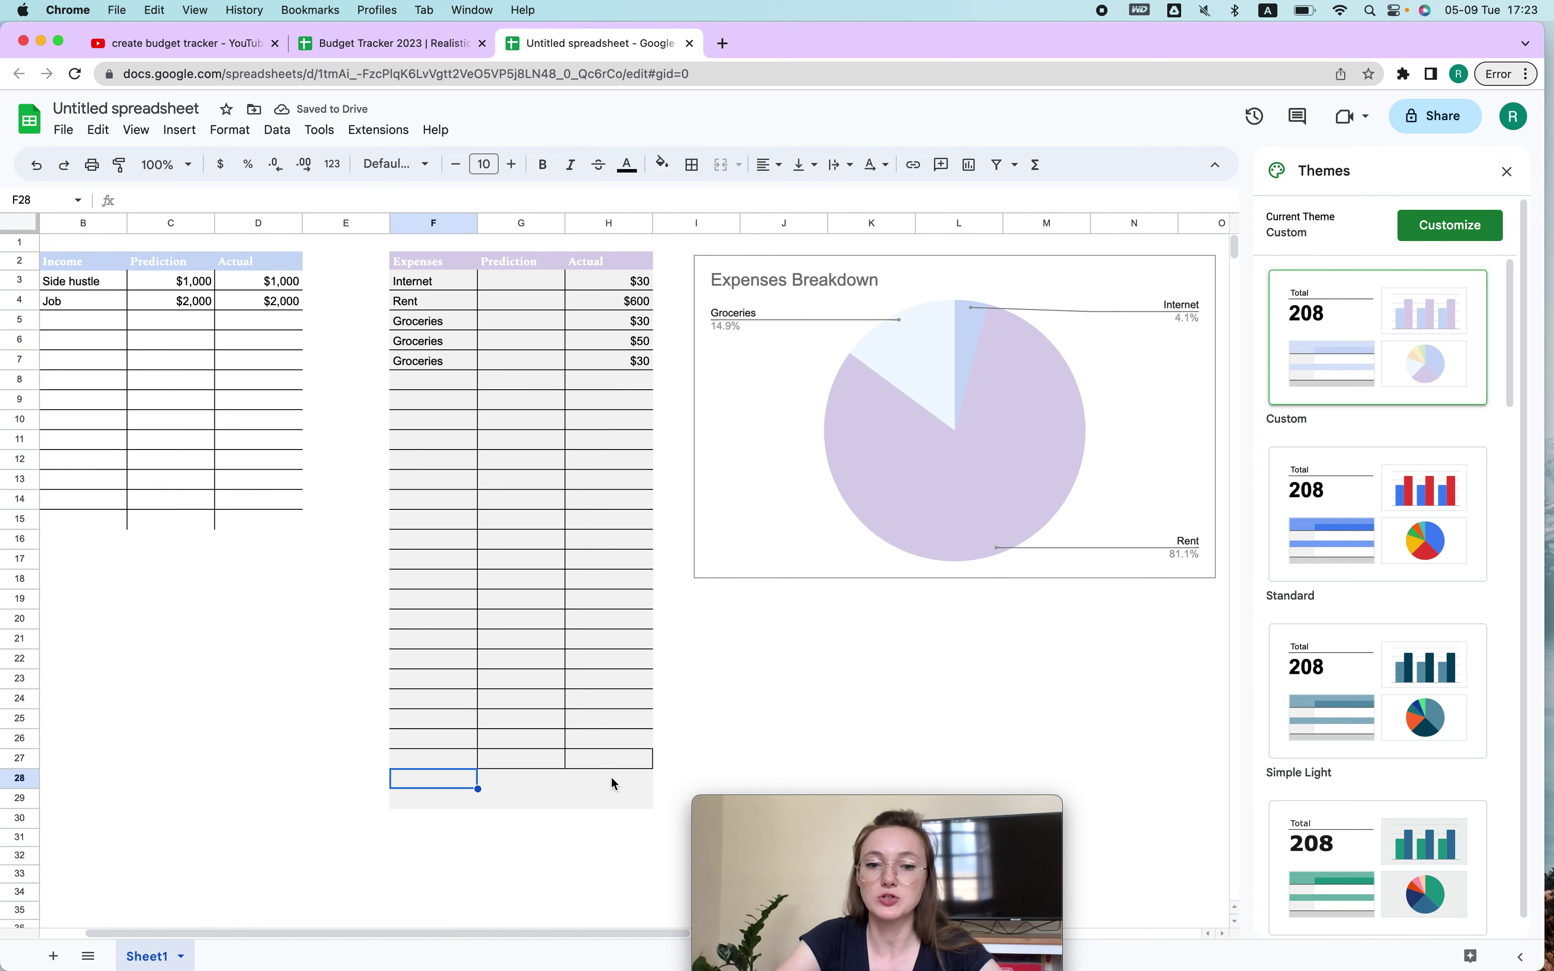
pyautogui.write('Total')
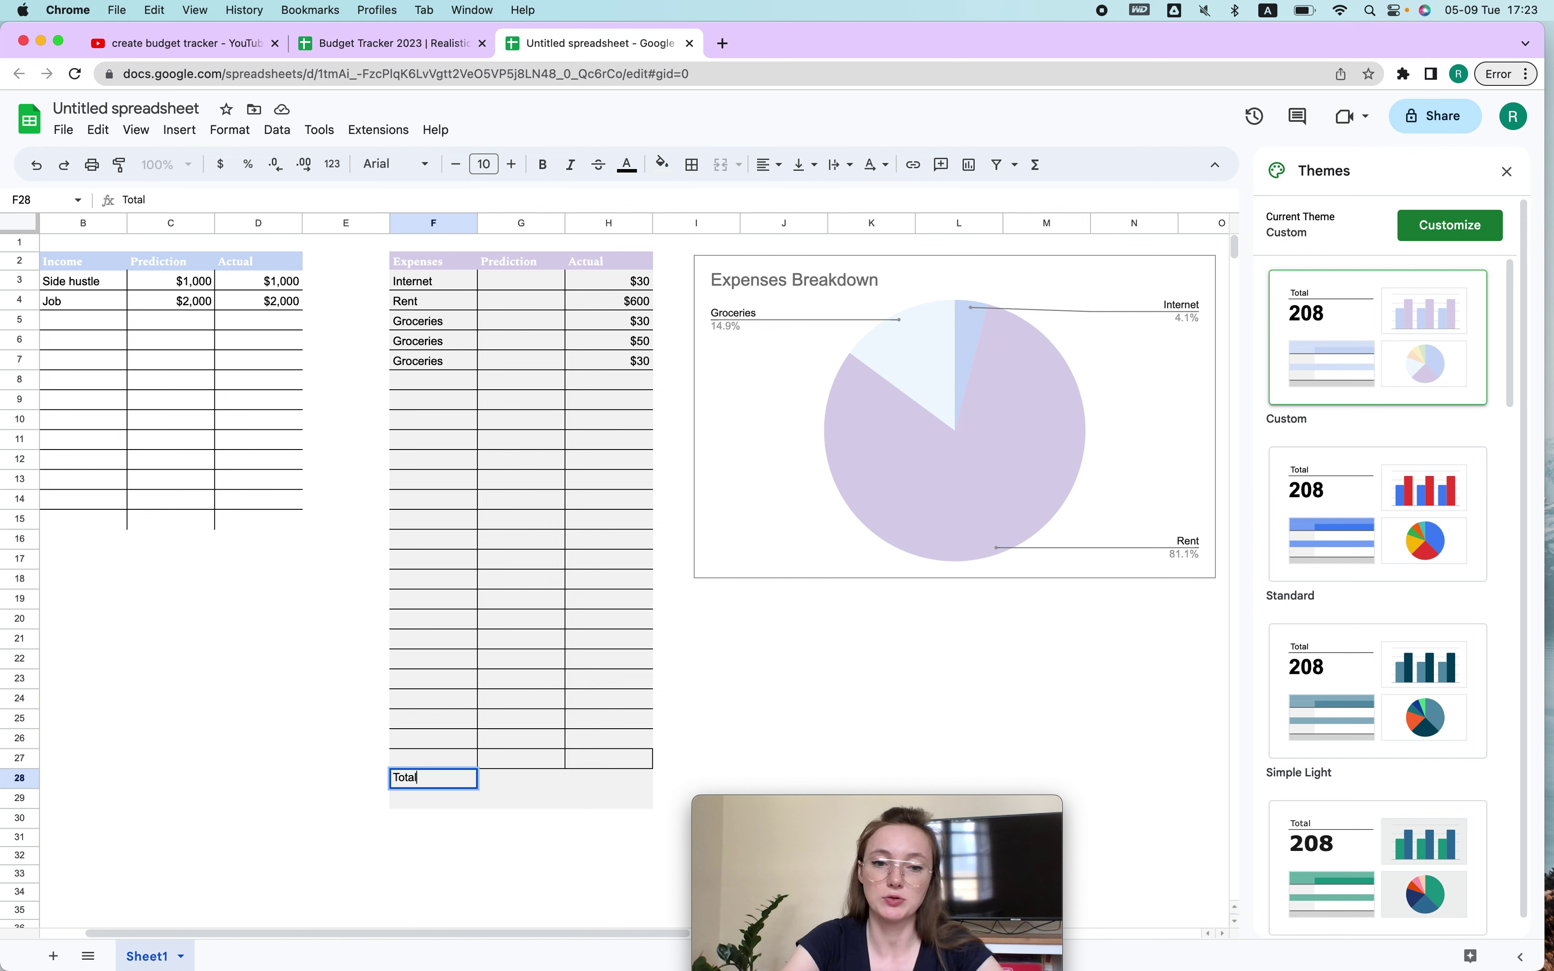
pyautogui.write(':')
pyautogui.press('super+b')
# Total the Actual expenses in H28 with the formula =SUM(H3:H27).
pyautogui.click(611, 781)
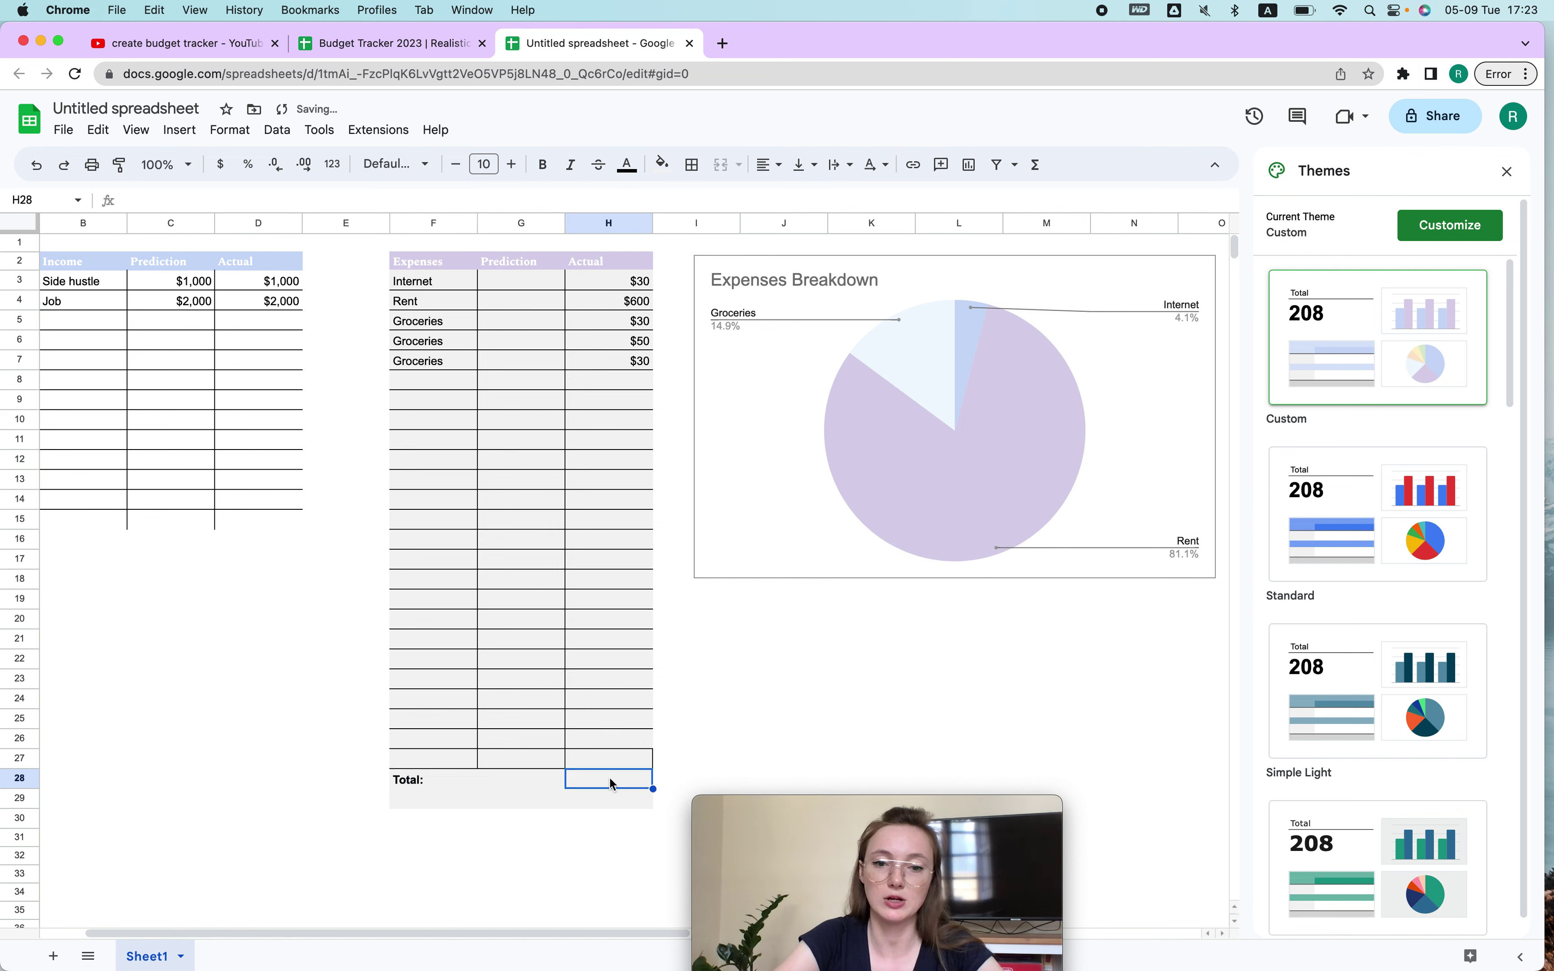
pyautogui.write('=SUM(')
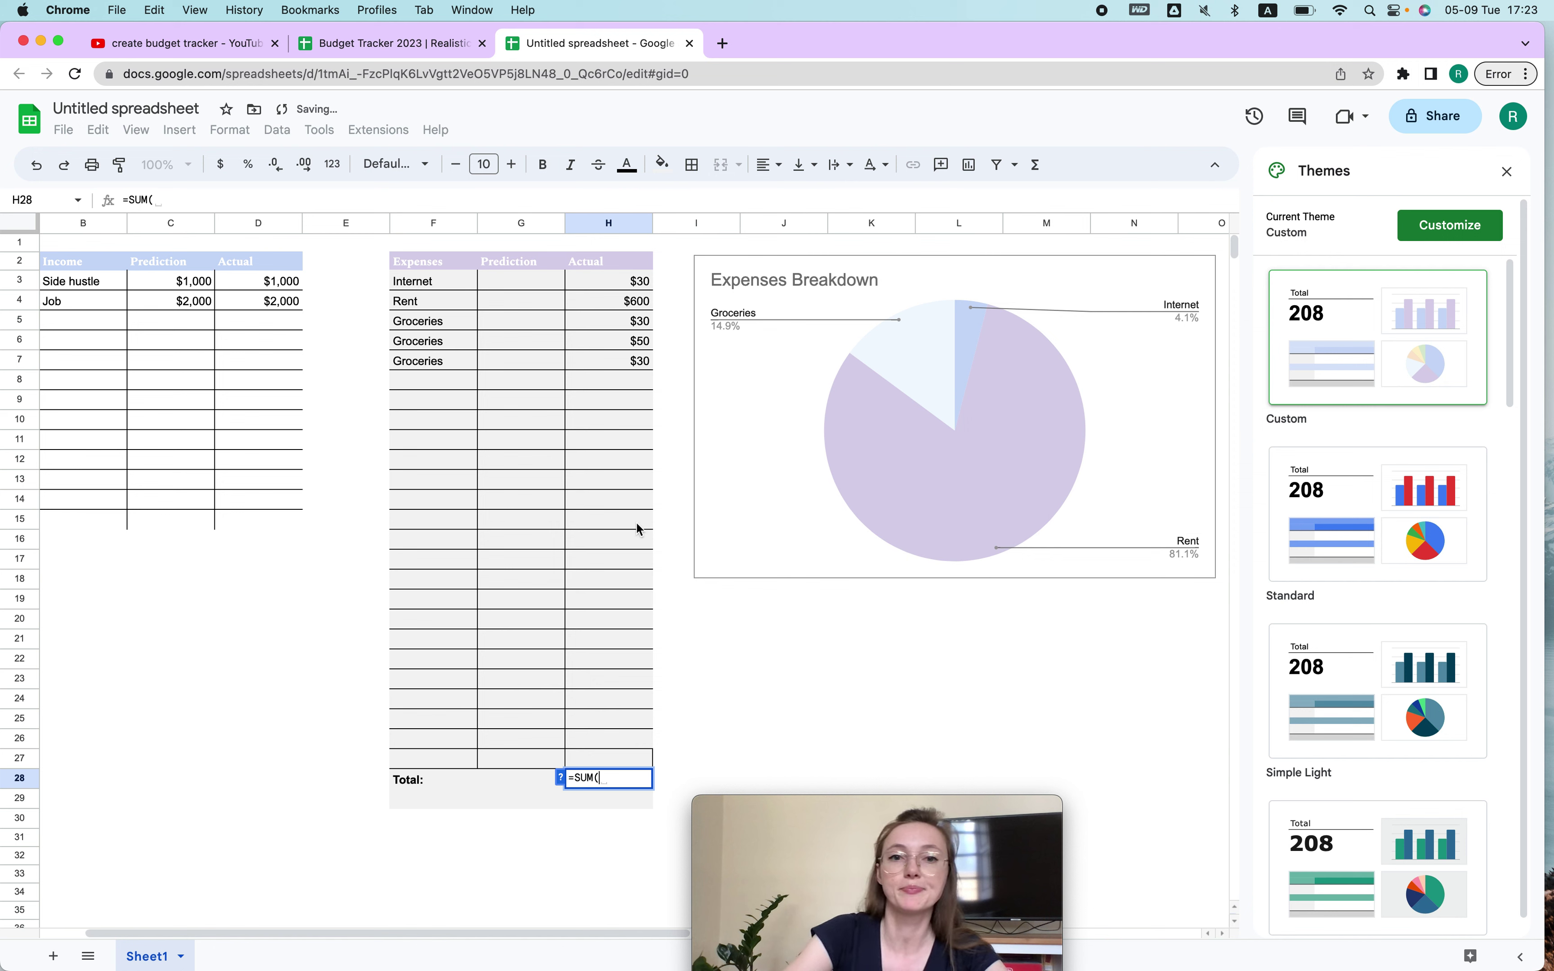
pyautogui.moveTo(631, 283); pyautogui.dragTo(621, 762)
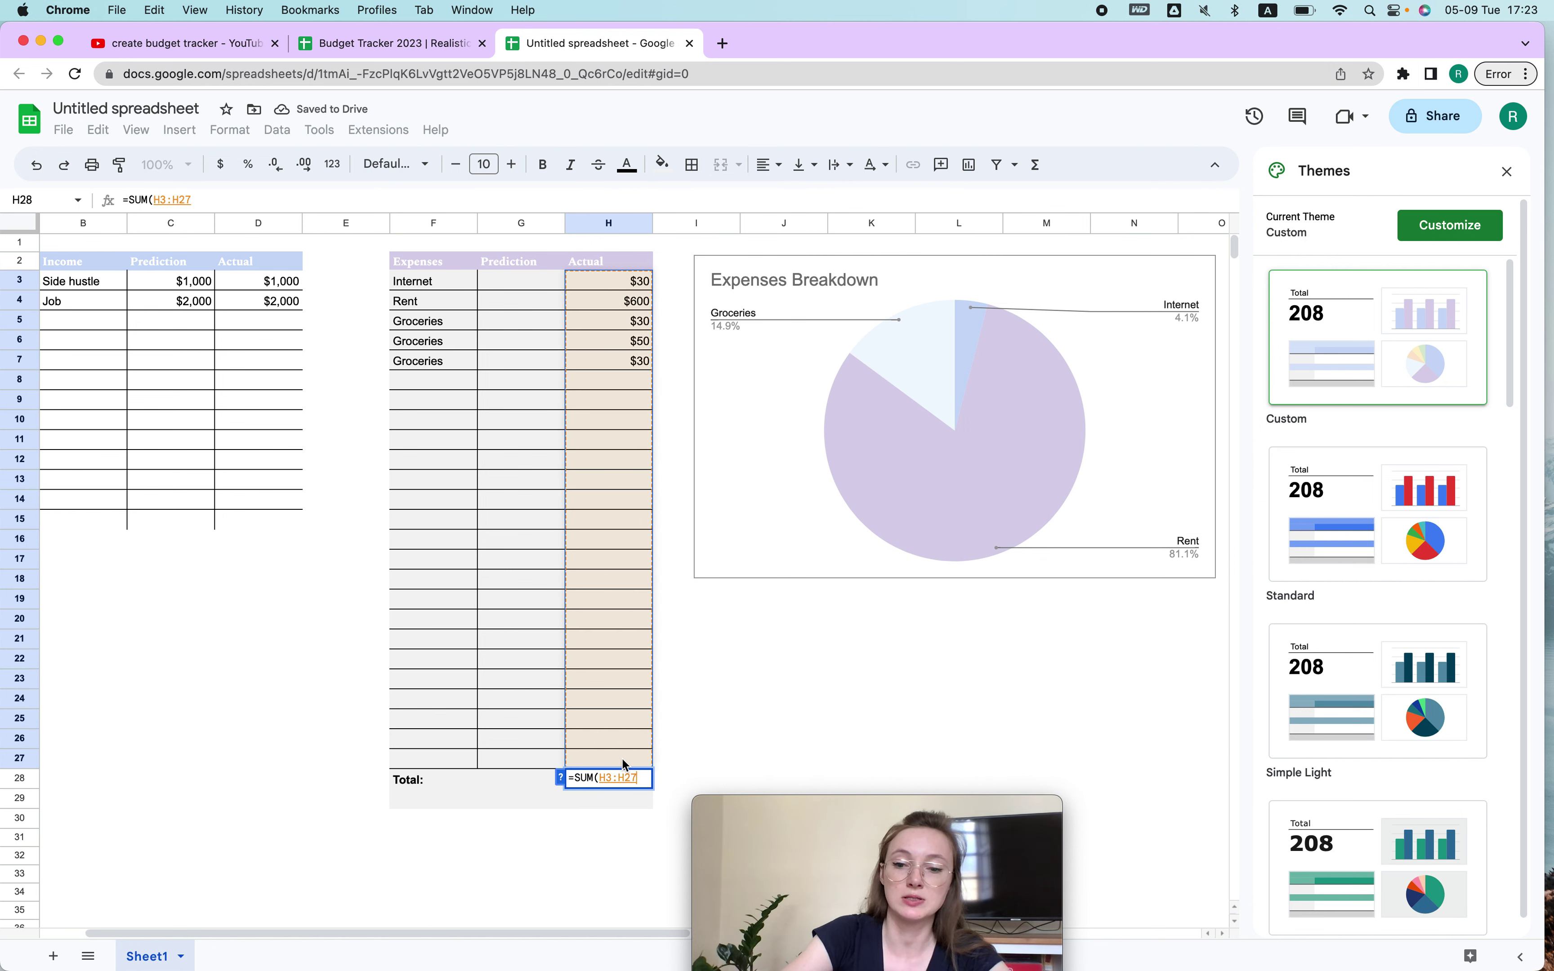
pyautogui.write(')')
pyautogui.press('Return')
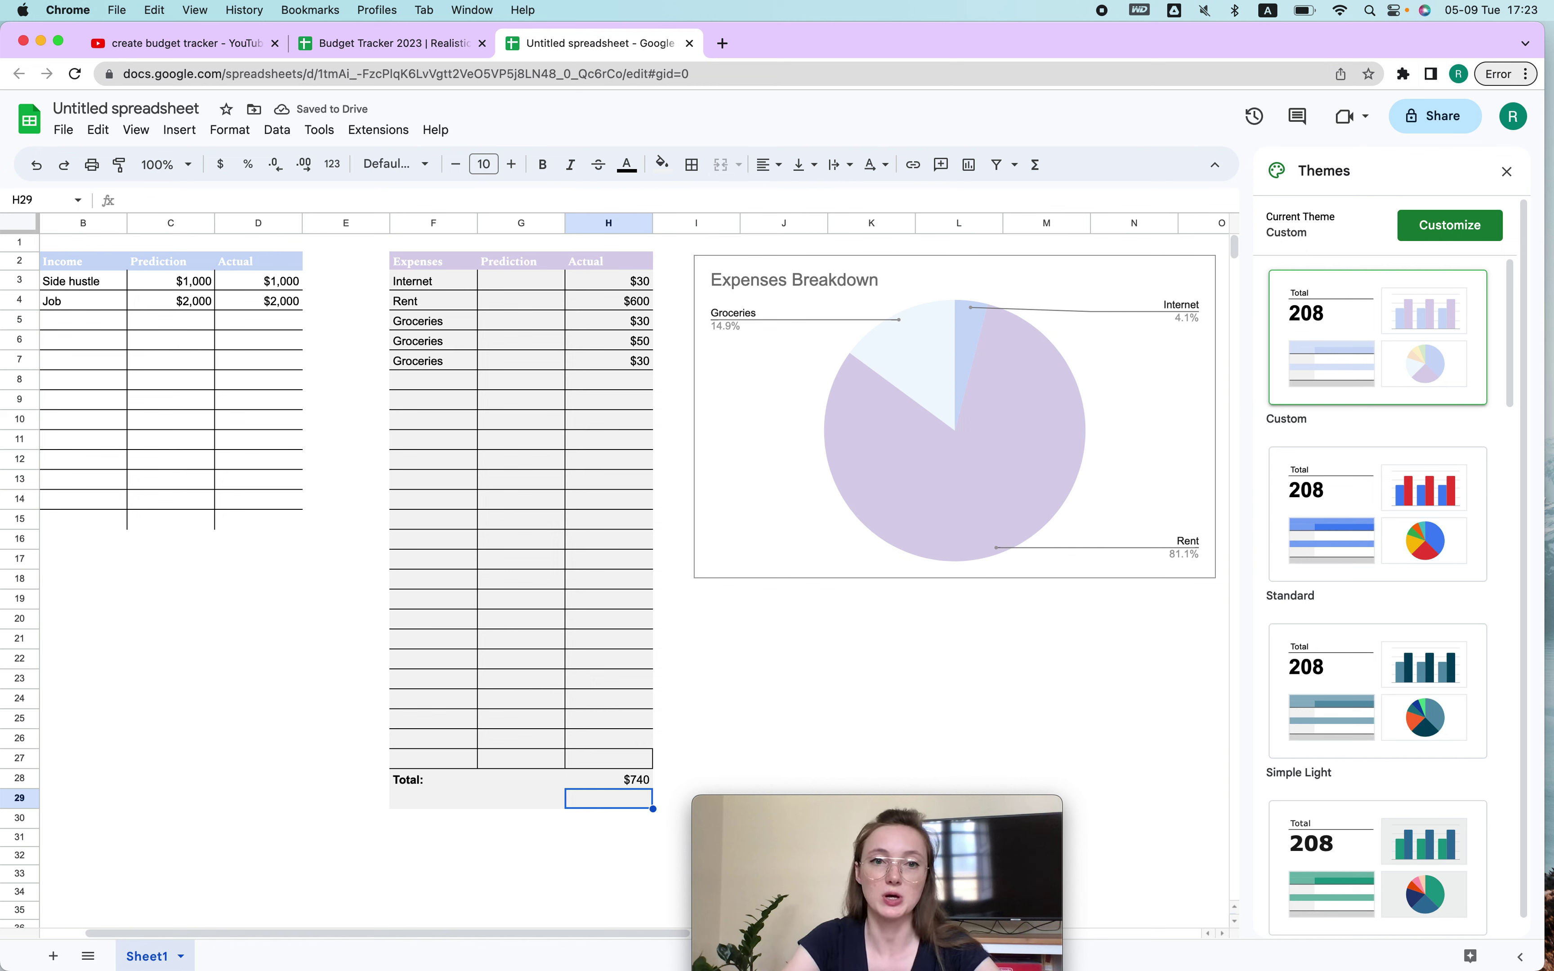
# Copy the Expenses table F2:H27 into a new sheet named Groceries, starting at cell B2.
pyautogui.moveTo(453, 321); pyautogui.dragTo(450, 361)
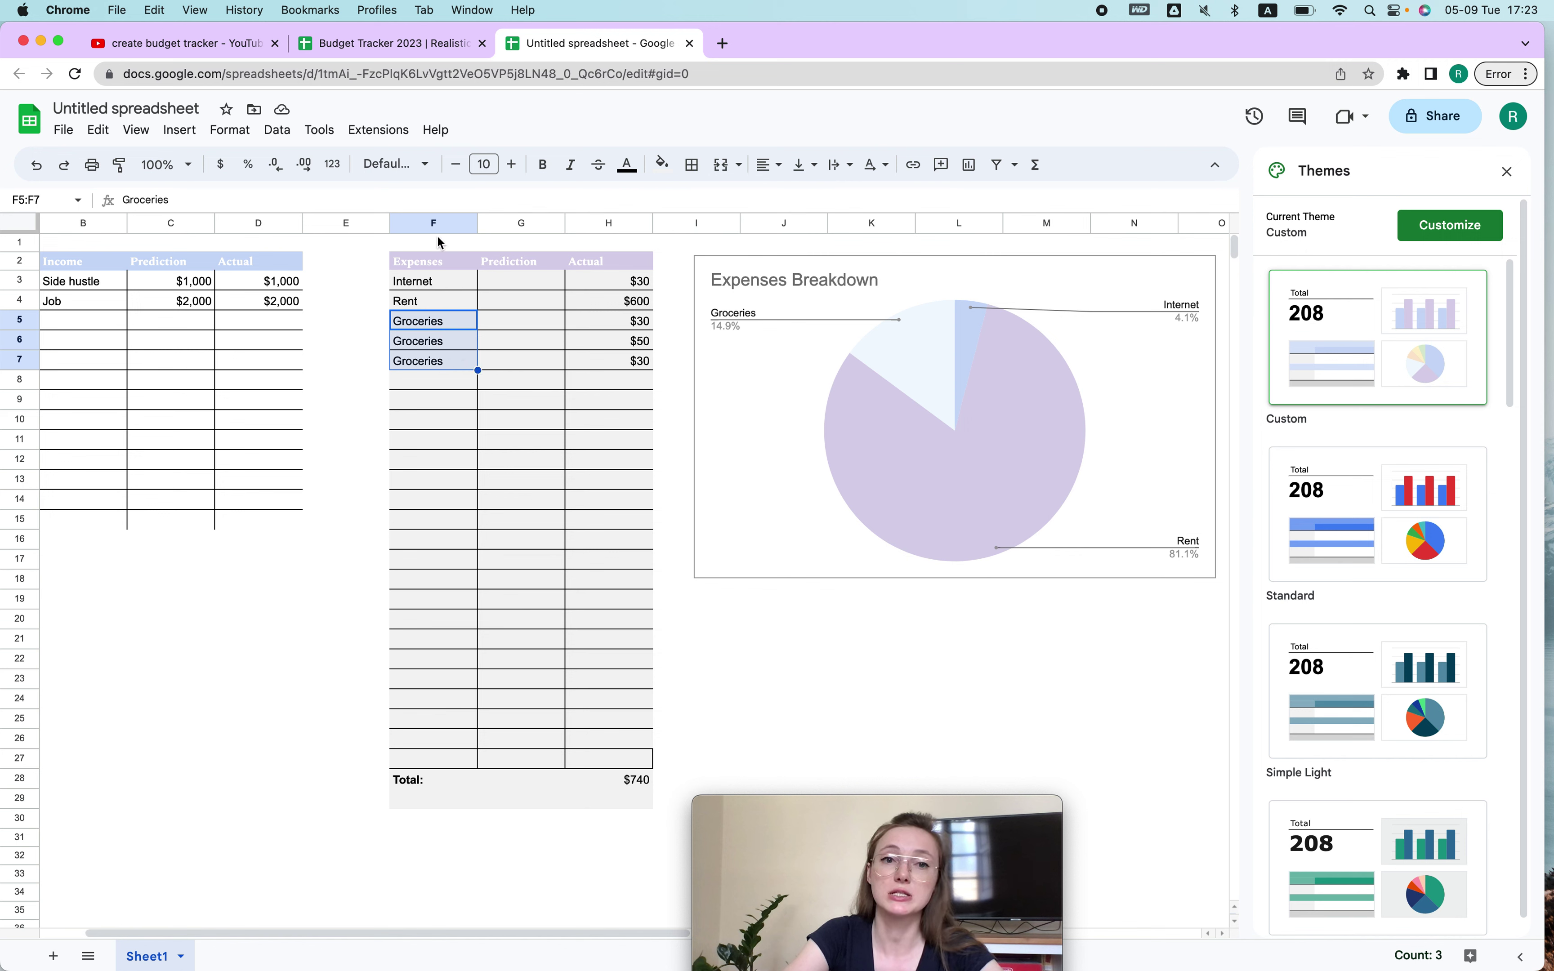
pyautogui.moveTo(441, 260); pyautogui.dragTo(645, 760)
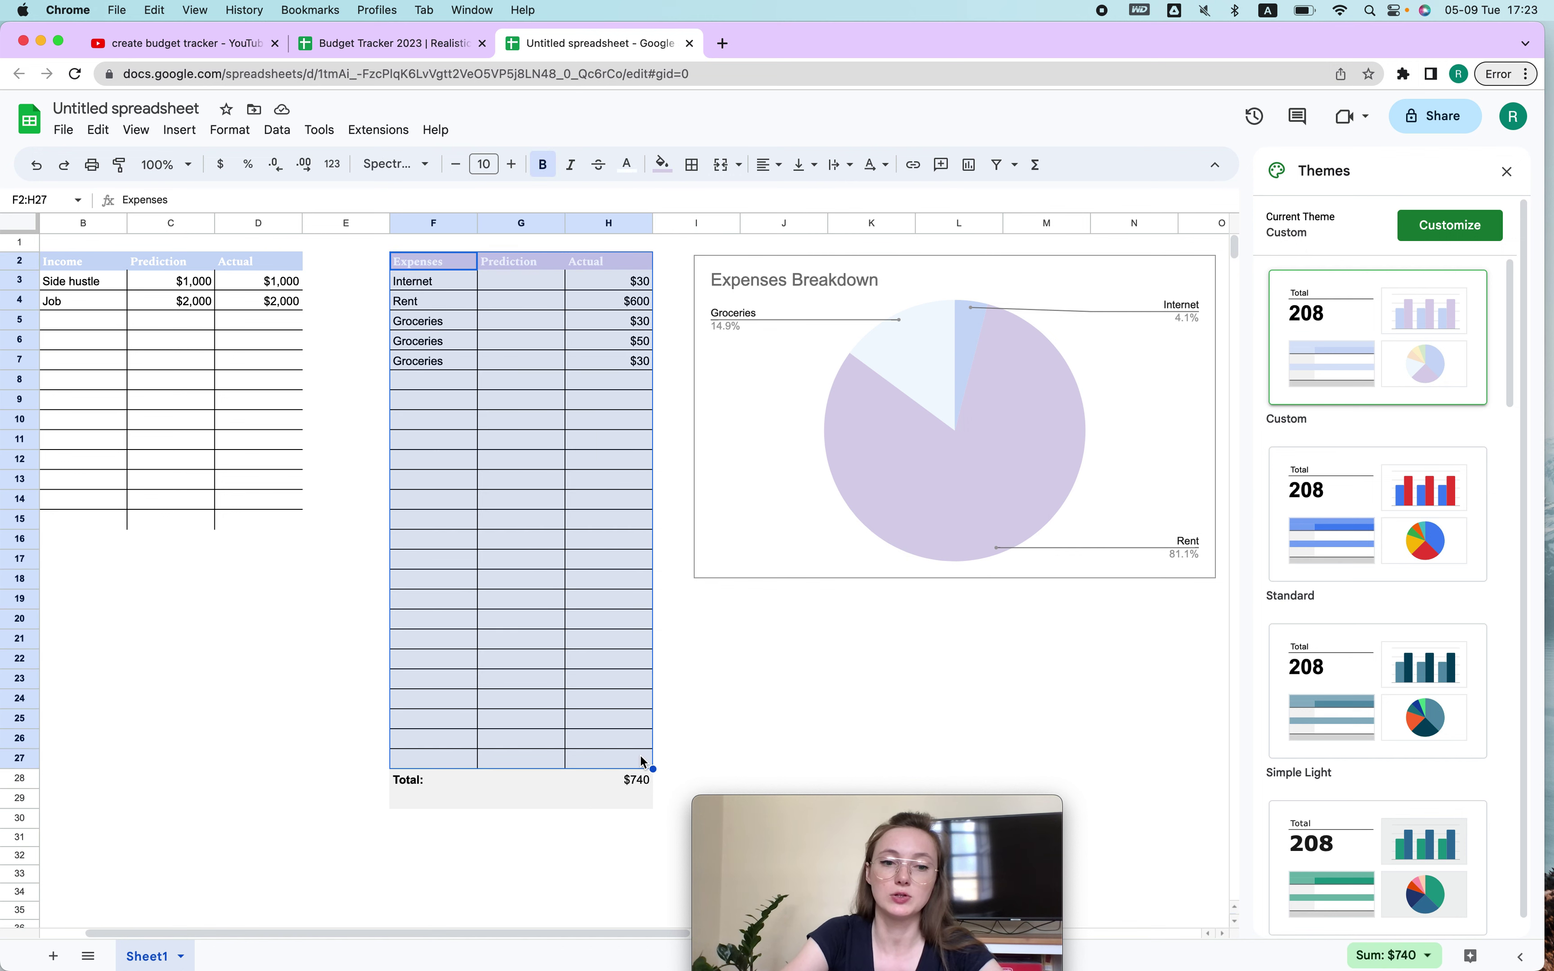
pyautogui.press('cmd+c')
pyautogui.click(57, 958)
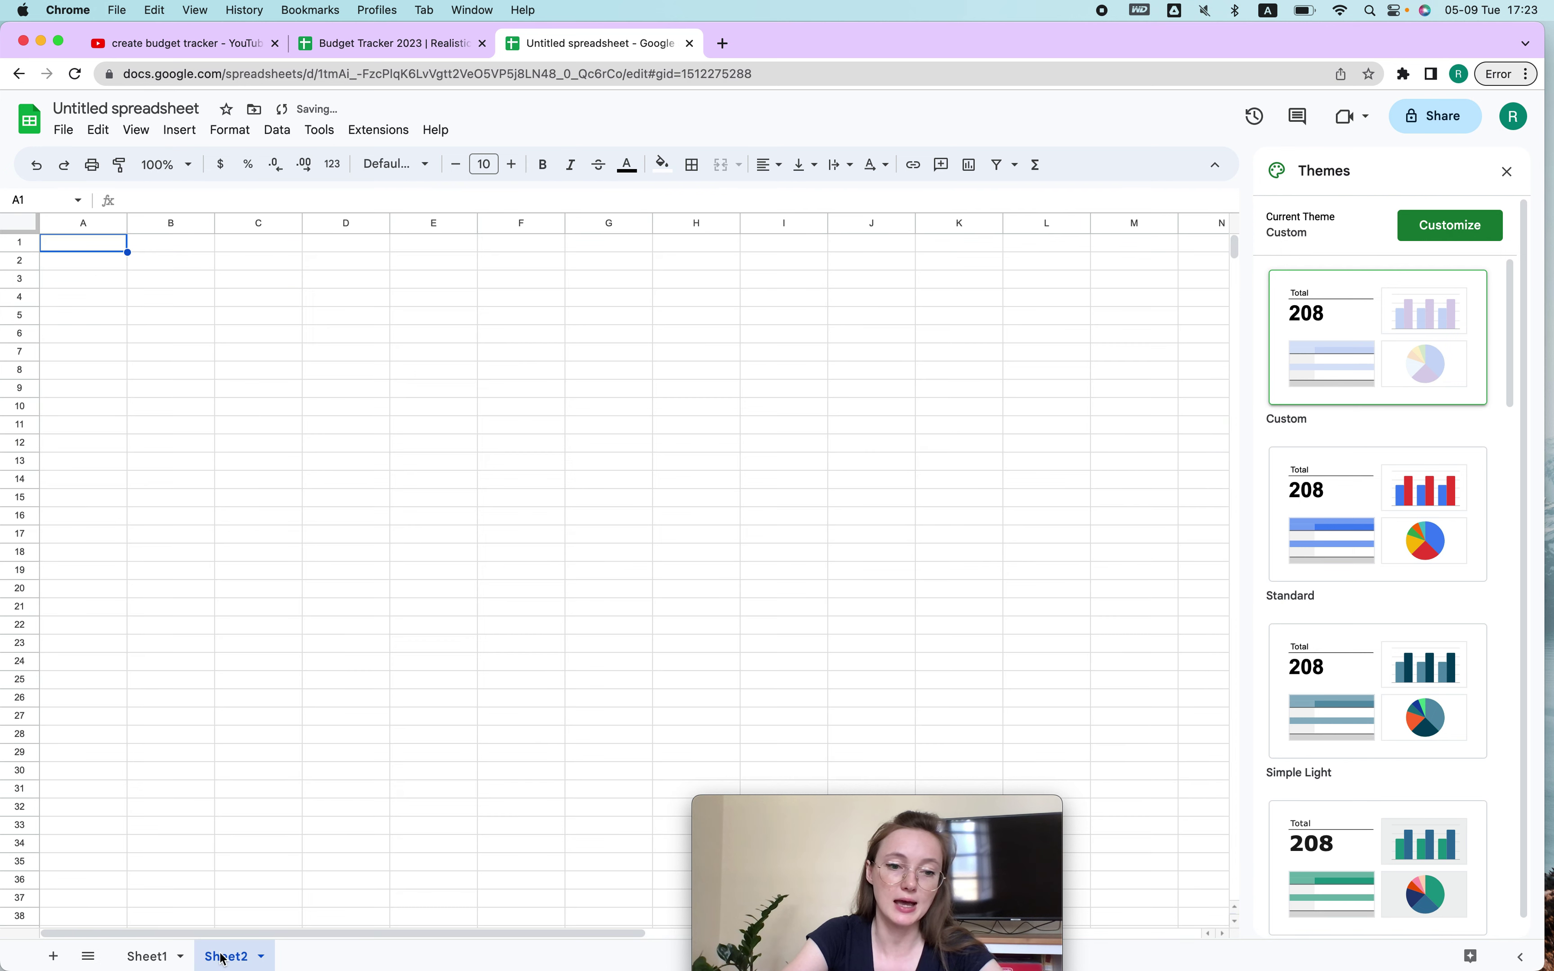
pyautogui.doubleClick(231, 958)
pyautogui.write('Groceries')
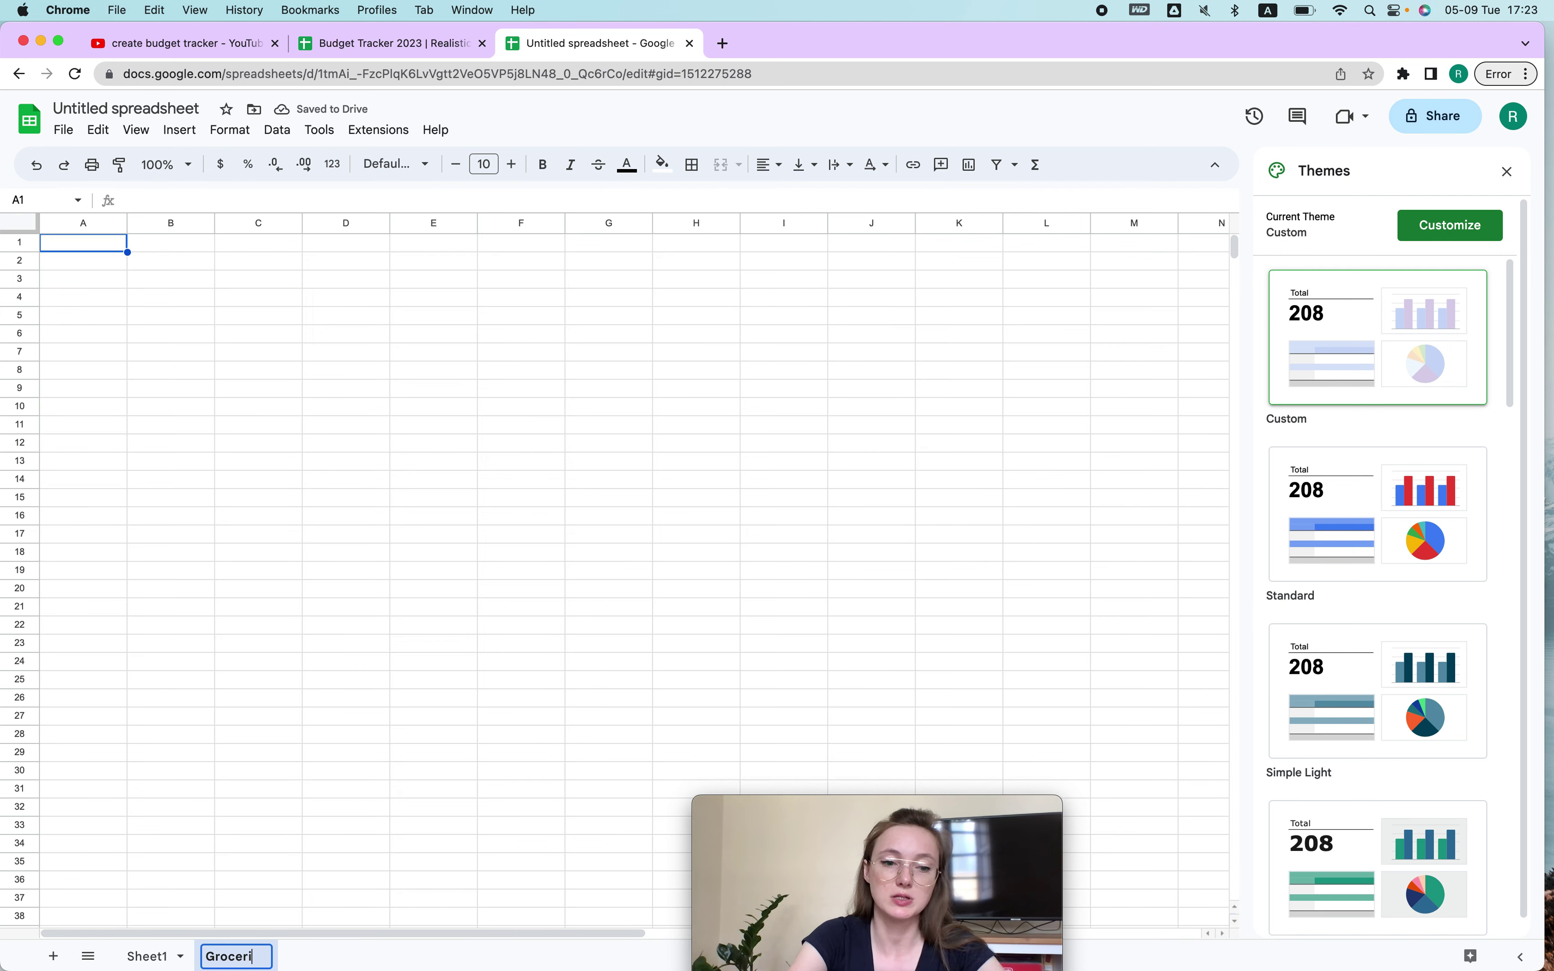
pyautogui.click(267, 699)
pyautogui.click(170, 262)
pyautogui.press('cmd+v')
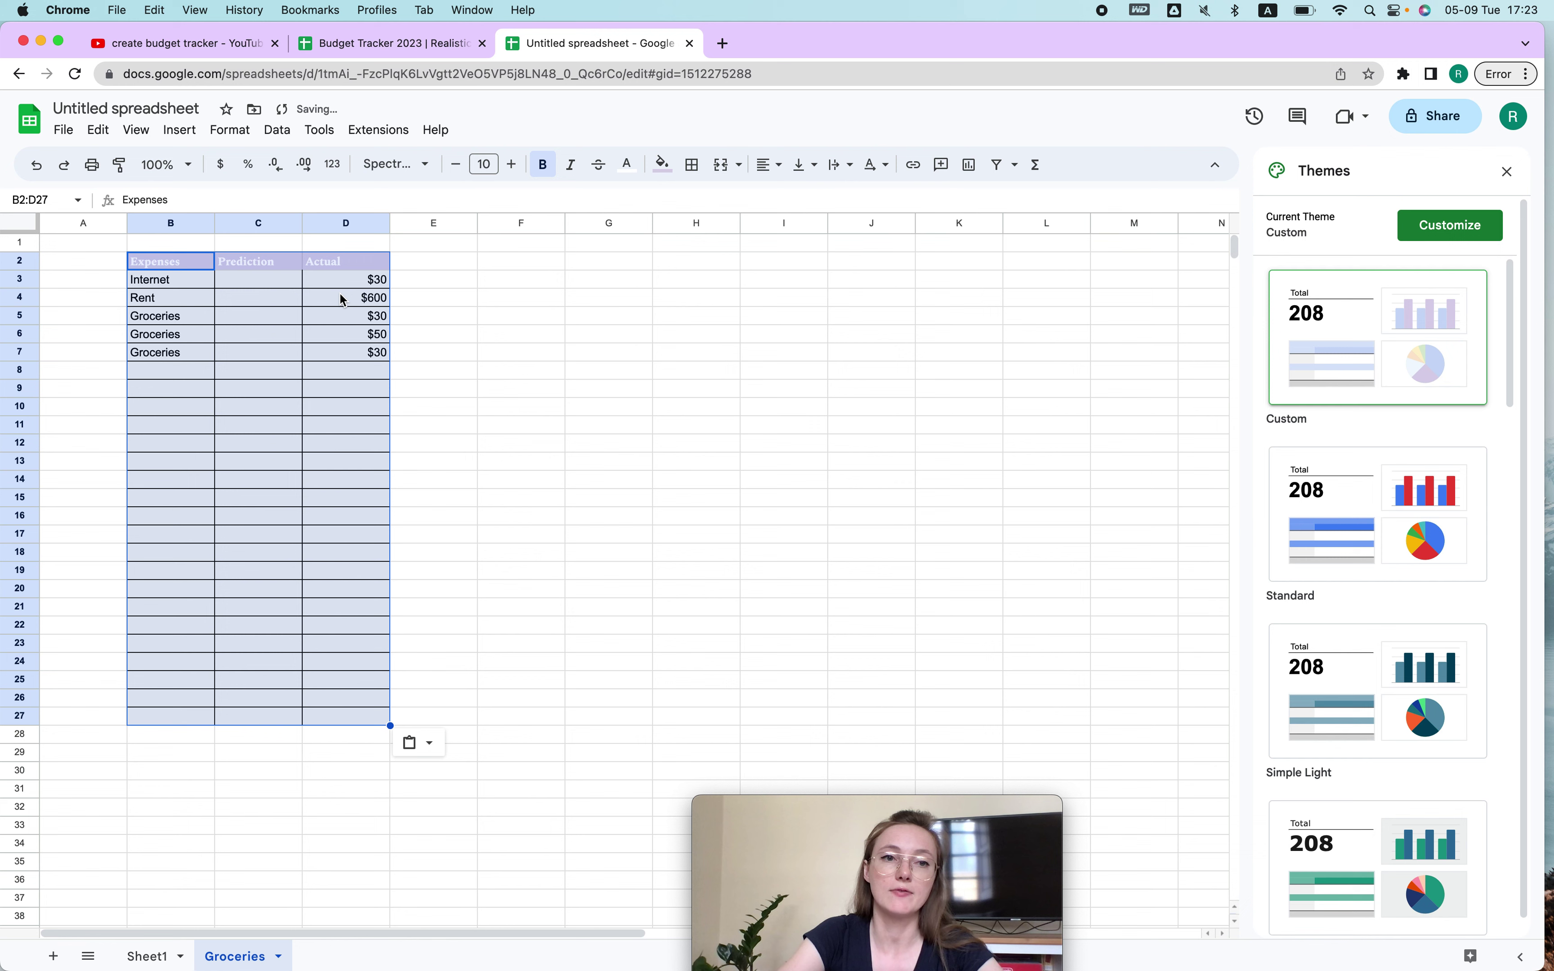
# Change the copied table's first heading, in B2, to "Groceries".
pyautogui.click(670, 663)
pyautogui.click(206, 350)
pyautogui.moveTo(153, 283); pyautogui.dragTo(177, 355)
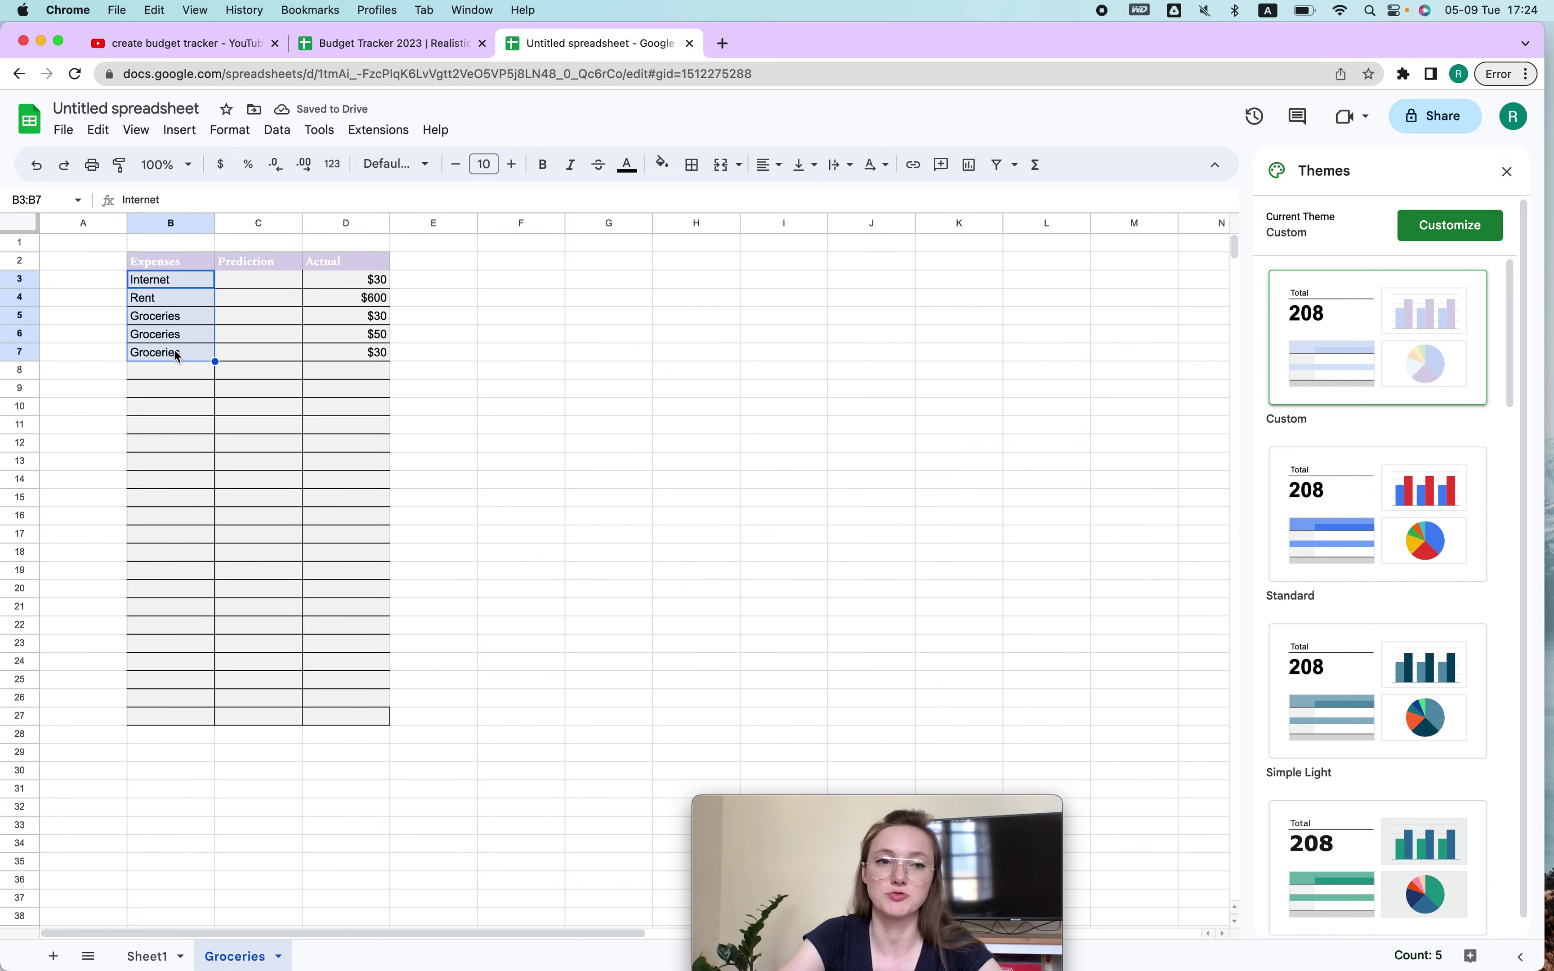
pyautogui.click(140, 259)
pyautogui.write('Groceries')
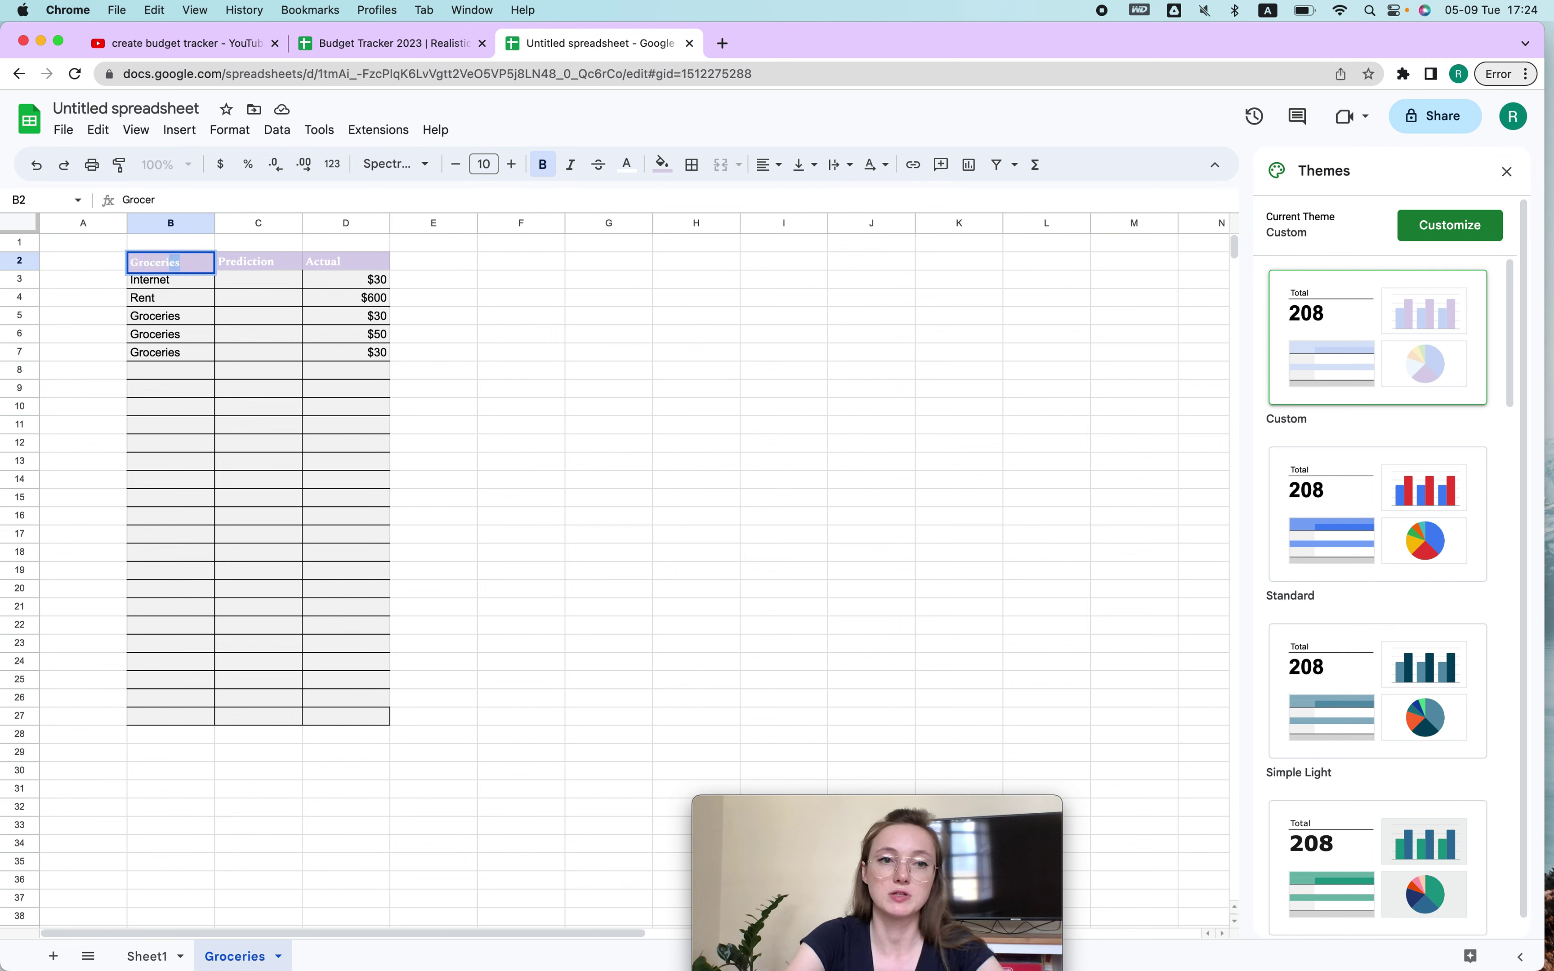
pyautogui.press('Return')
# Clear the copied expense names in B3:B11 and enter "Target" as the first item in B3.
pyautogui.moveTo(135, 287); pyautogui.dragTo(156, 427)
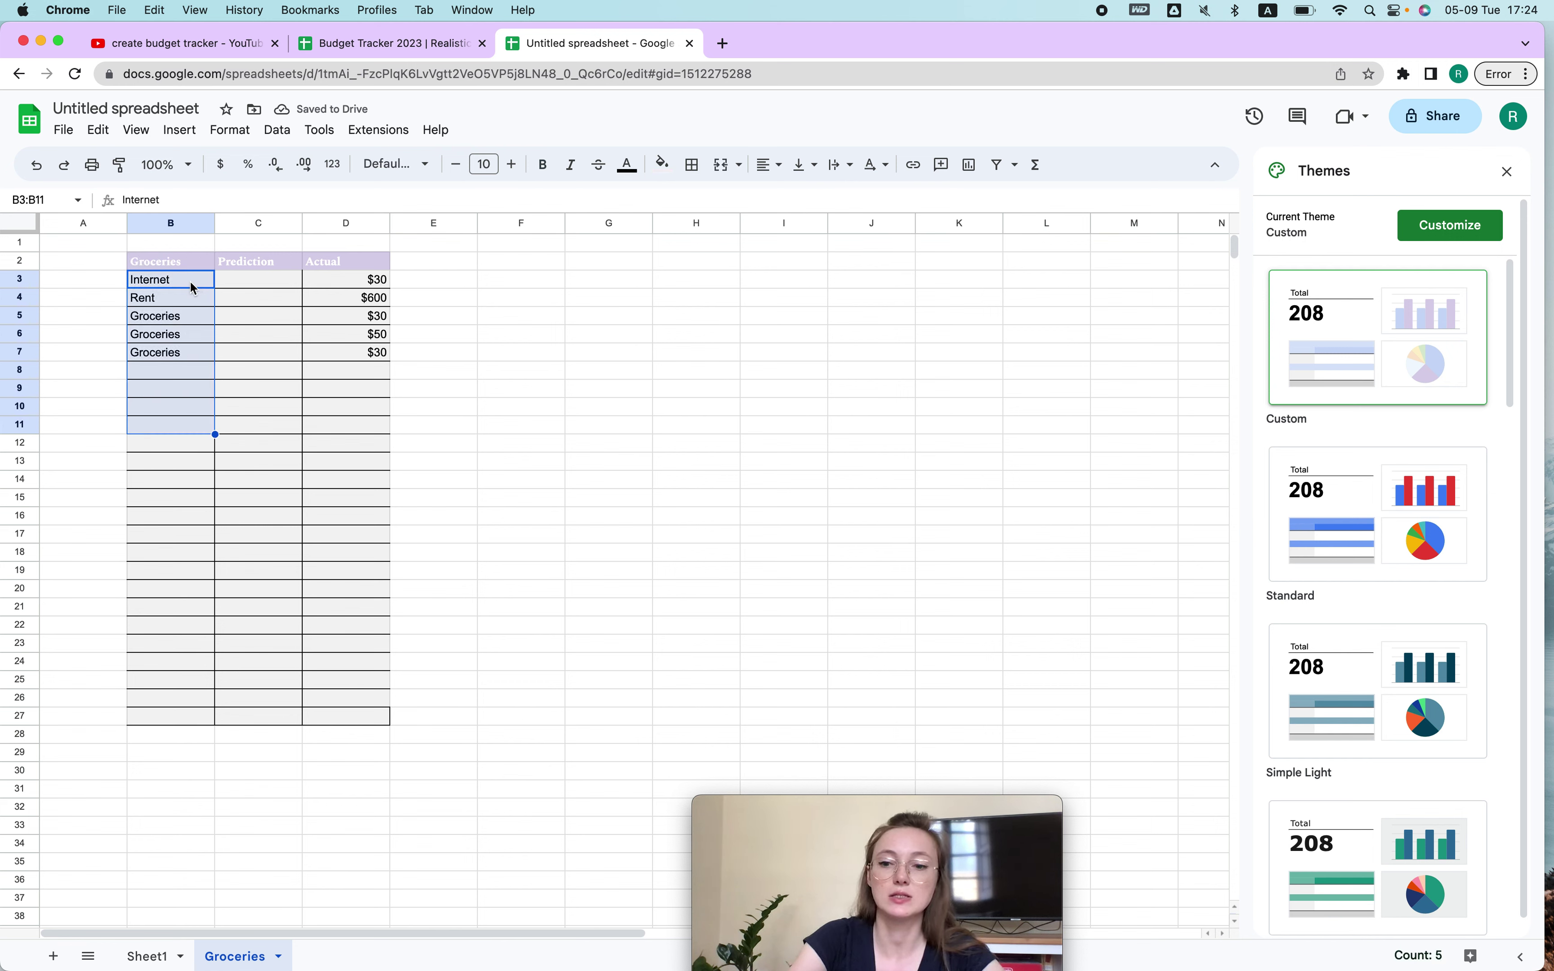
pyautogui.press('Delete')
pyautogui.click(148, 287)
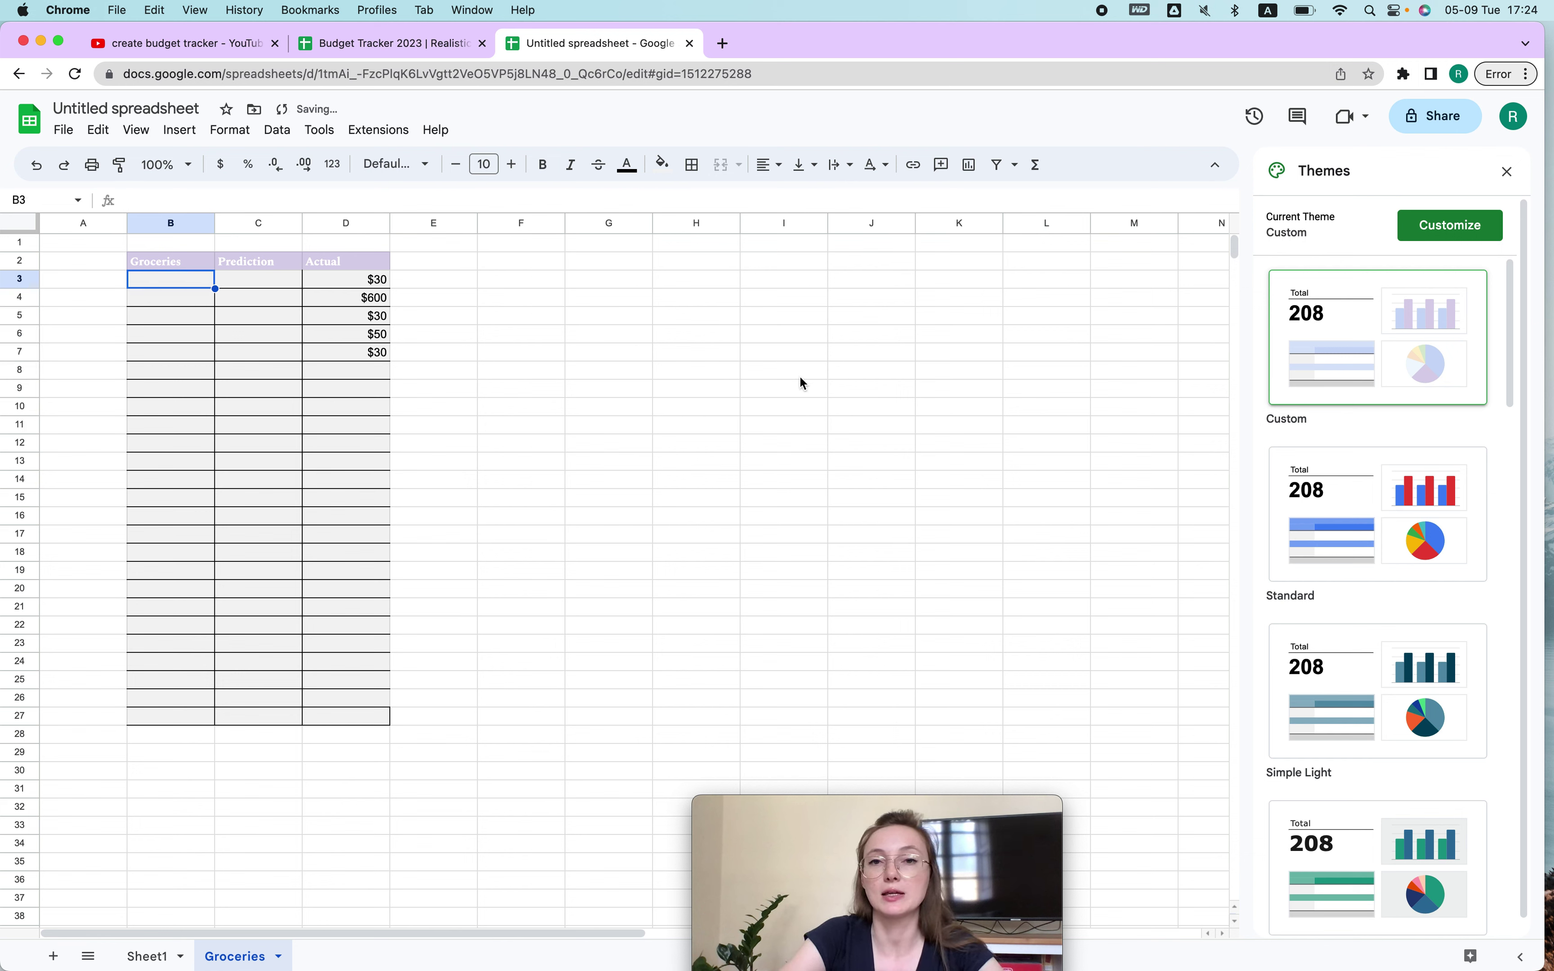
pyautogui.write('W')
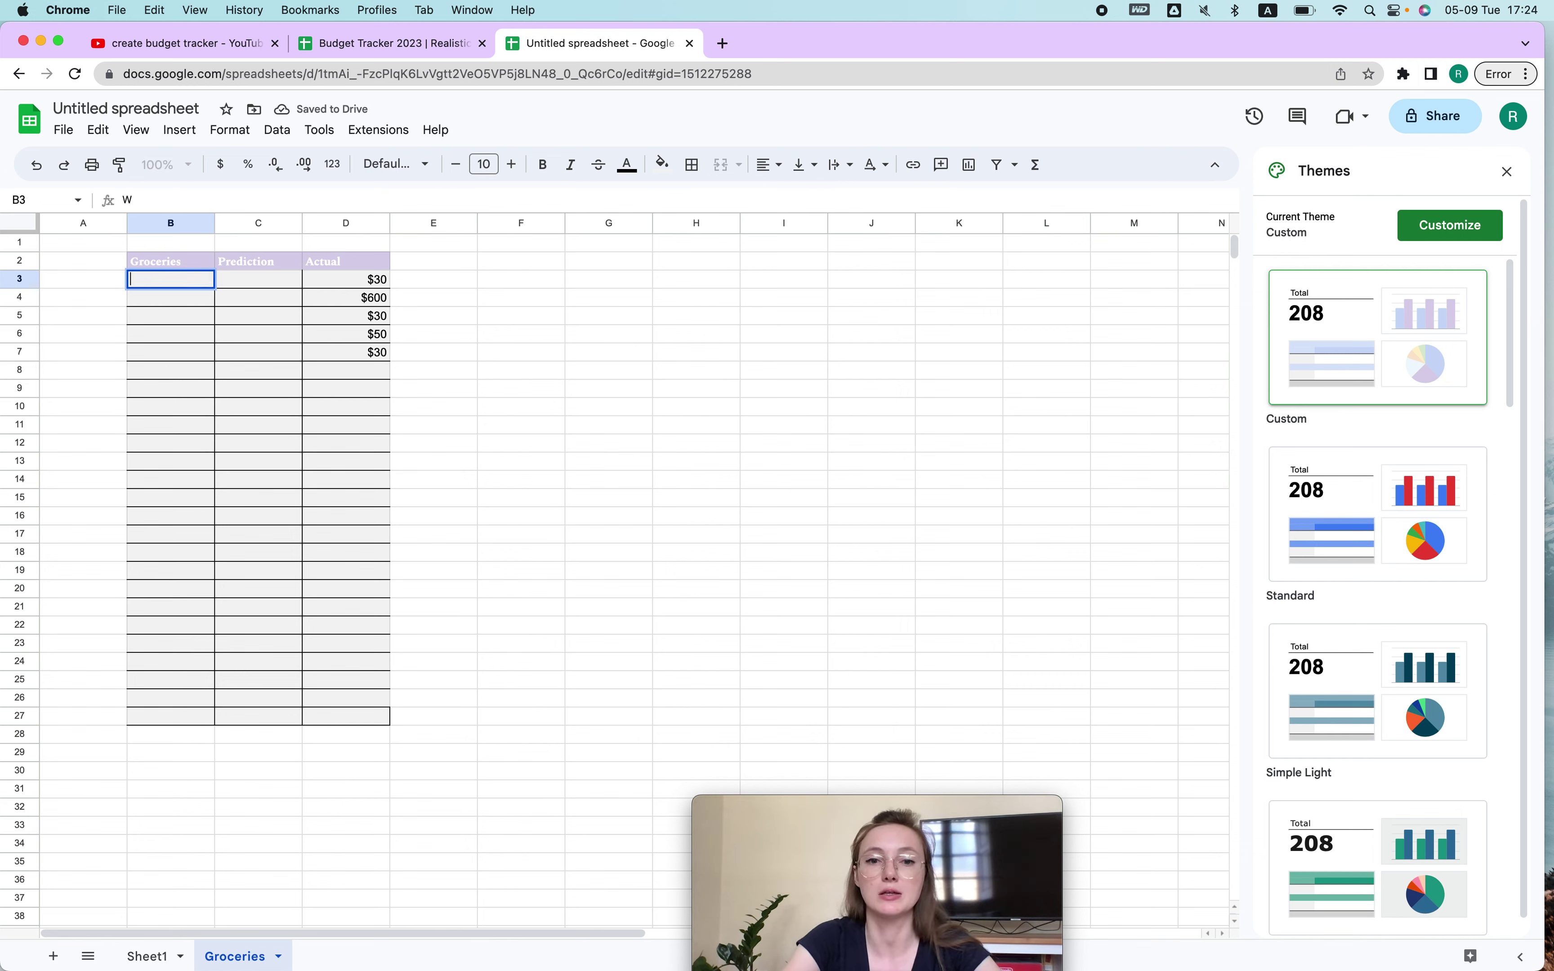
pyautogui.write('aTarget')
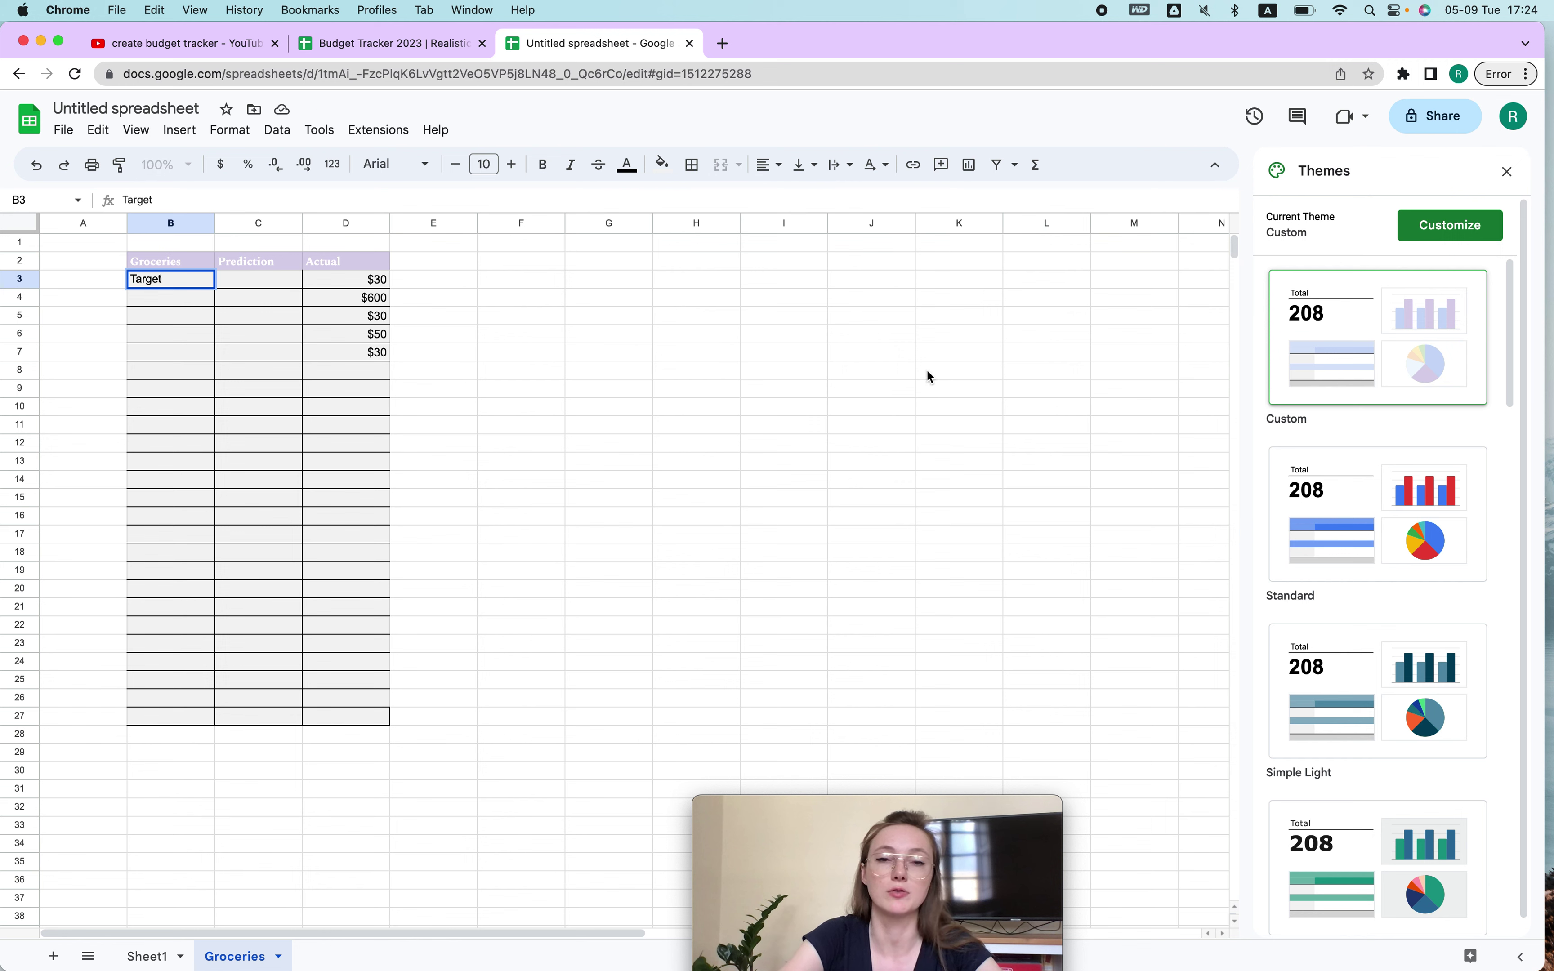
pyautogui.click(485, 300)
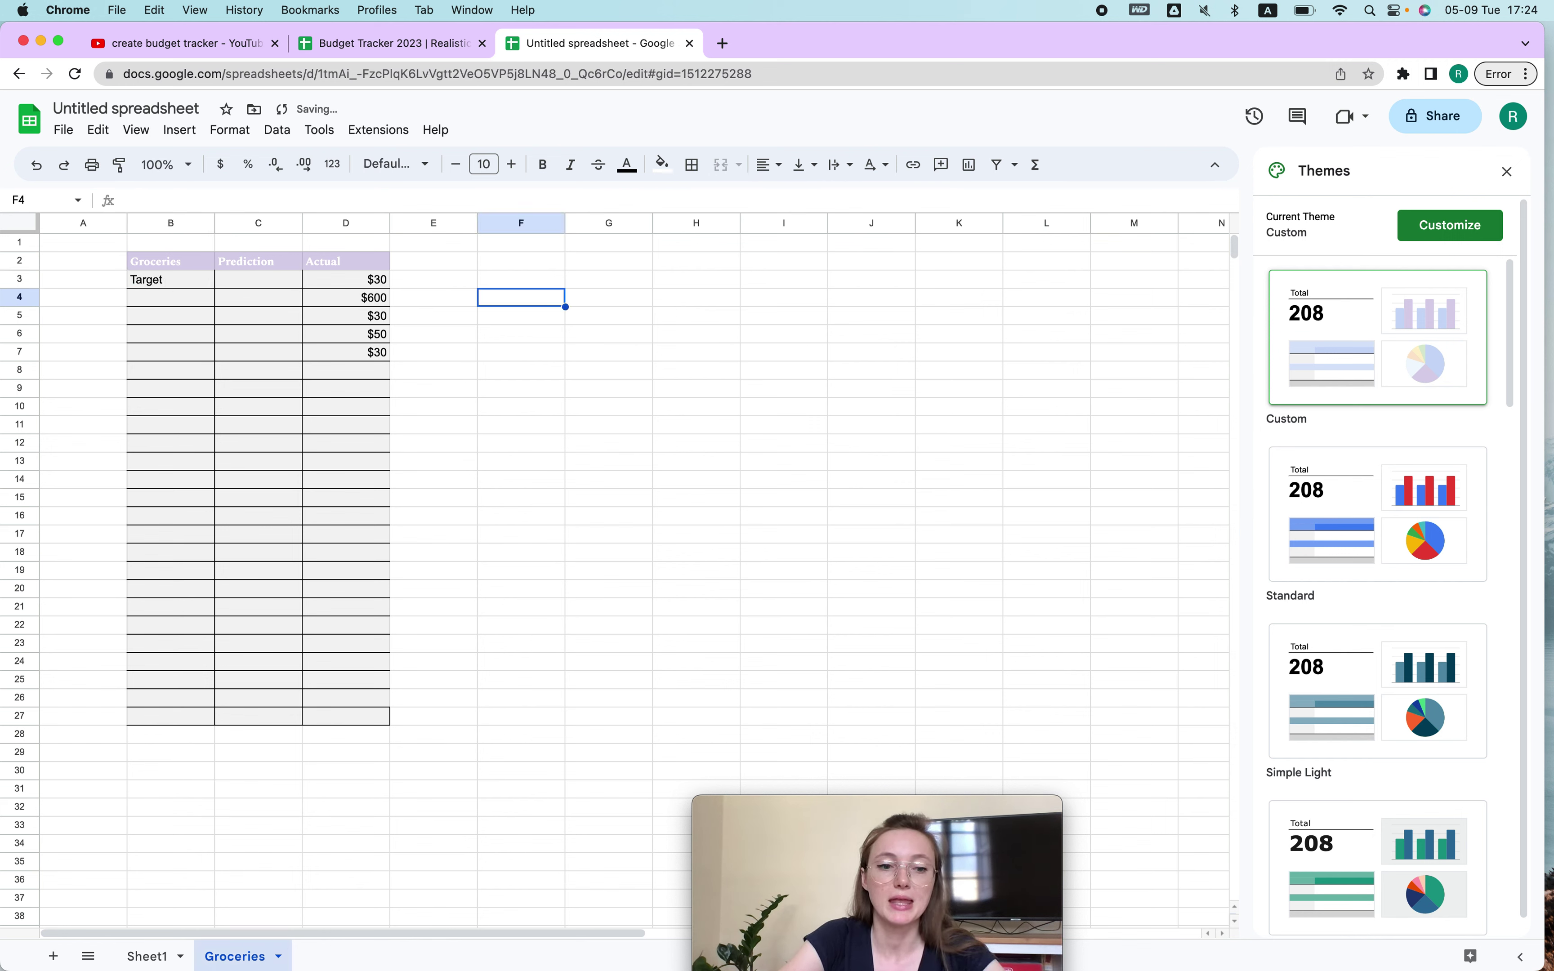
# Return to Sheet1 and select the expense name cells F3:F27.
pyautogui.click(148, 956)
pyautogui.click(432, 286)
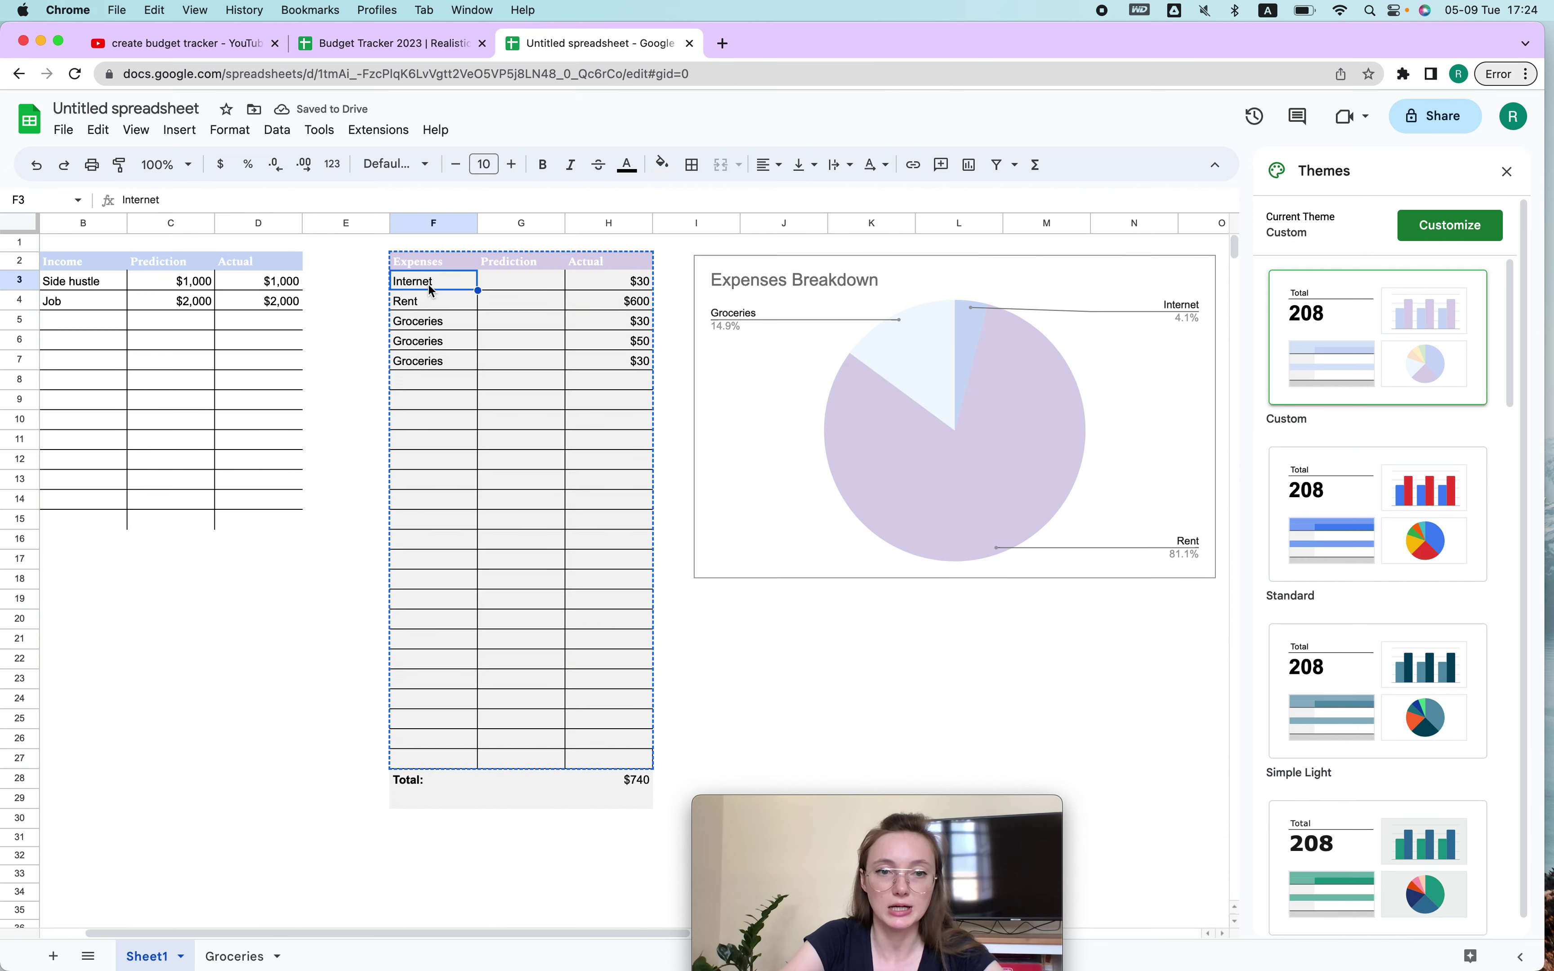
pyautogui.moveTo(443, 288); pyautogui.dragTo(452, 759)
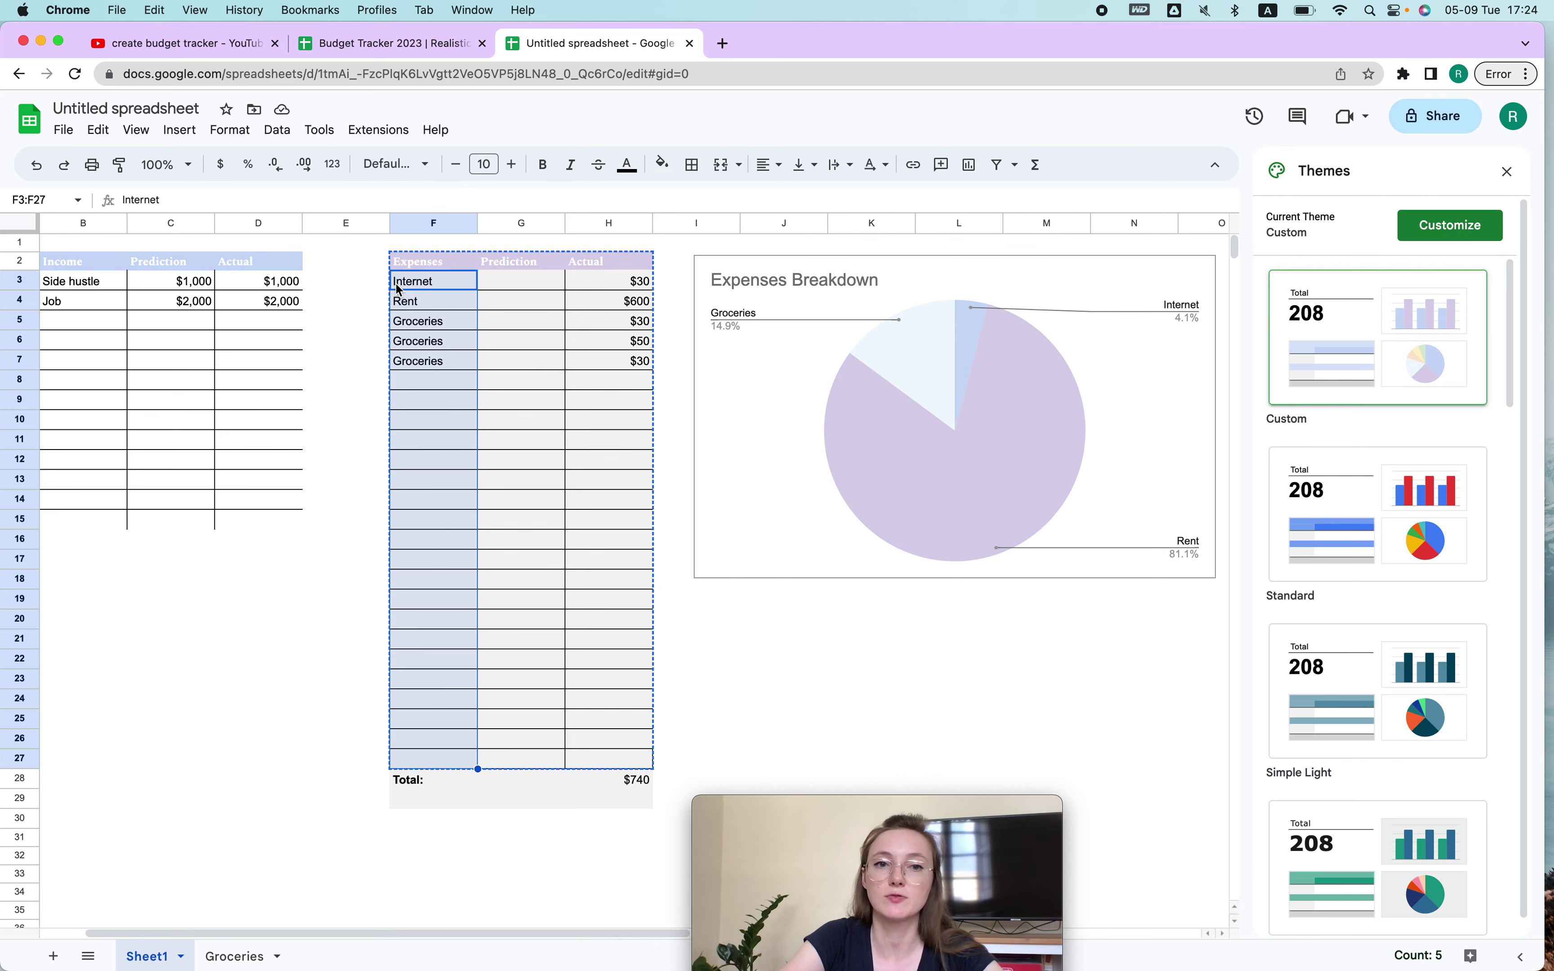
# Clear the contents of columns C through E on the Groceries sheet.
pyautogui.click(238, 956)
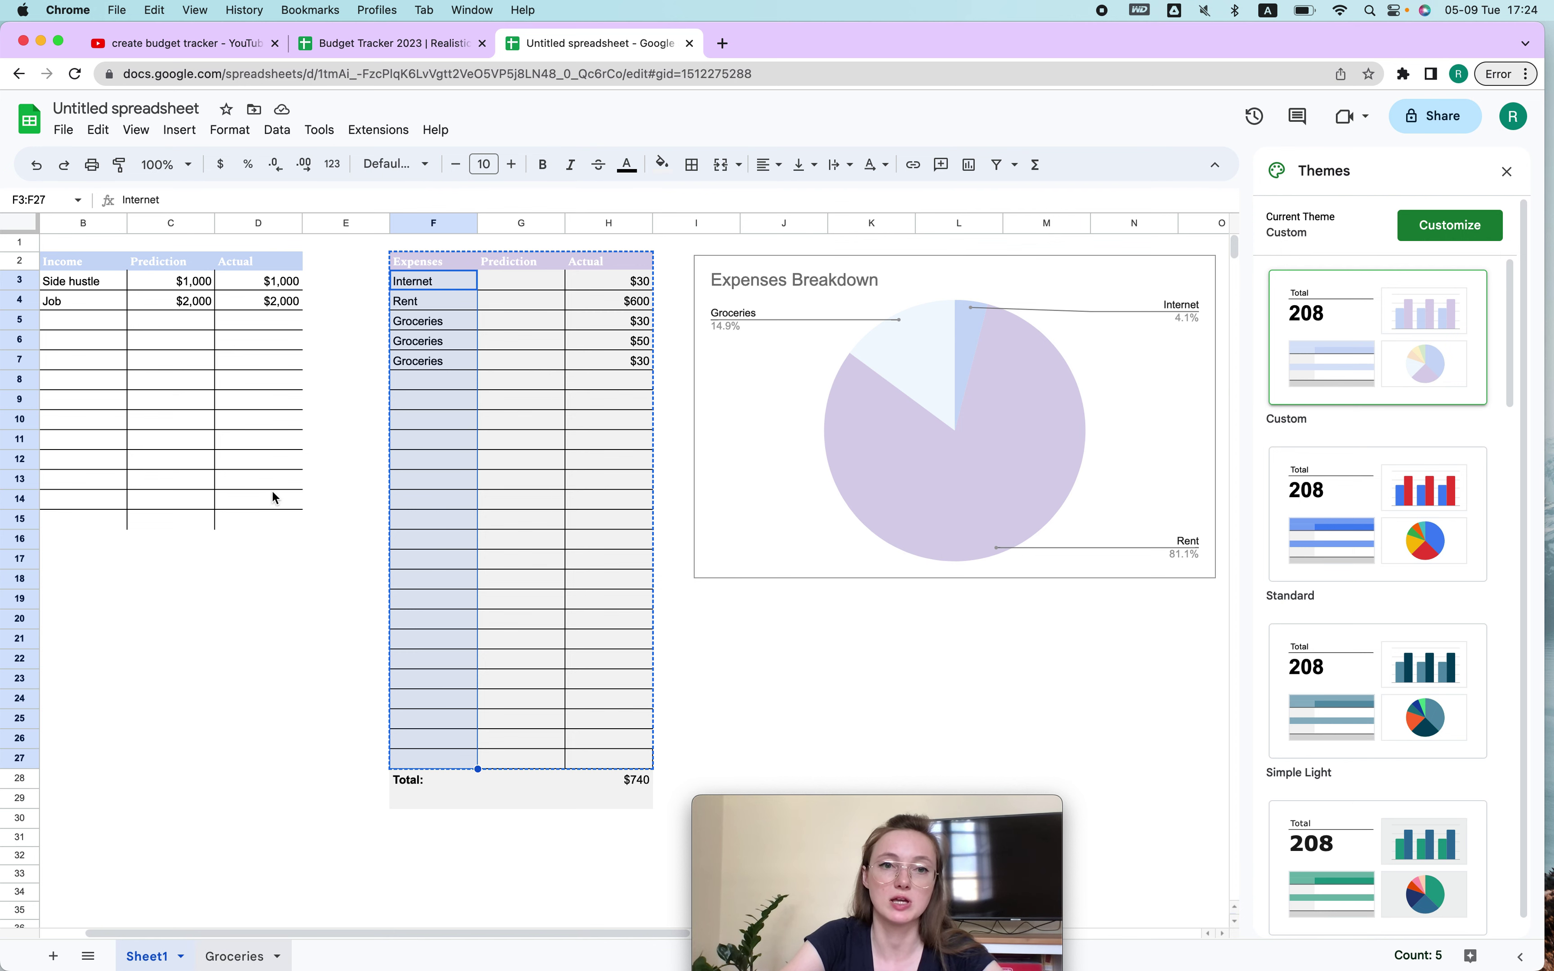
pyautogui.click(256, 225)
pyautogui.keyDown('shift'); pyautogui.click(360, 223); pyautogui.keyUp('shift')
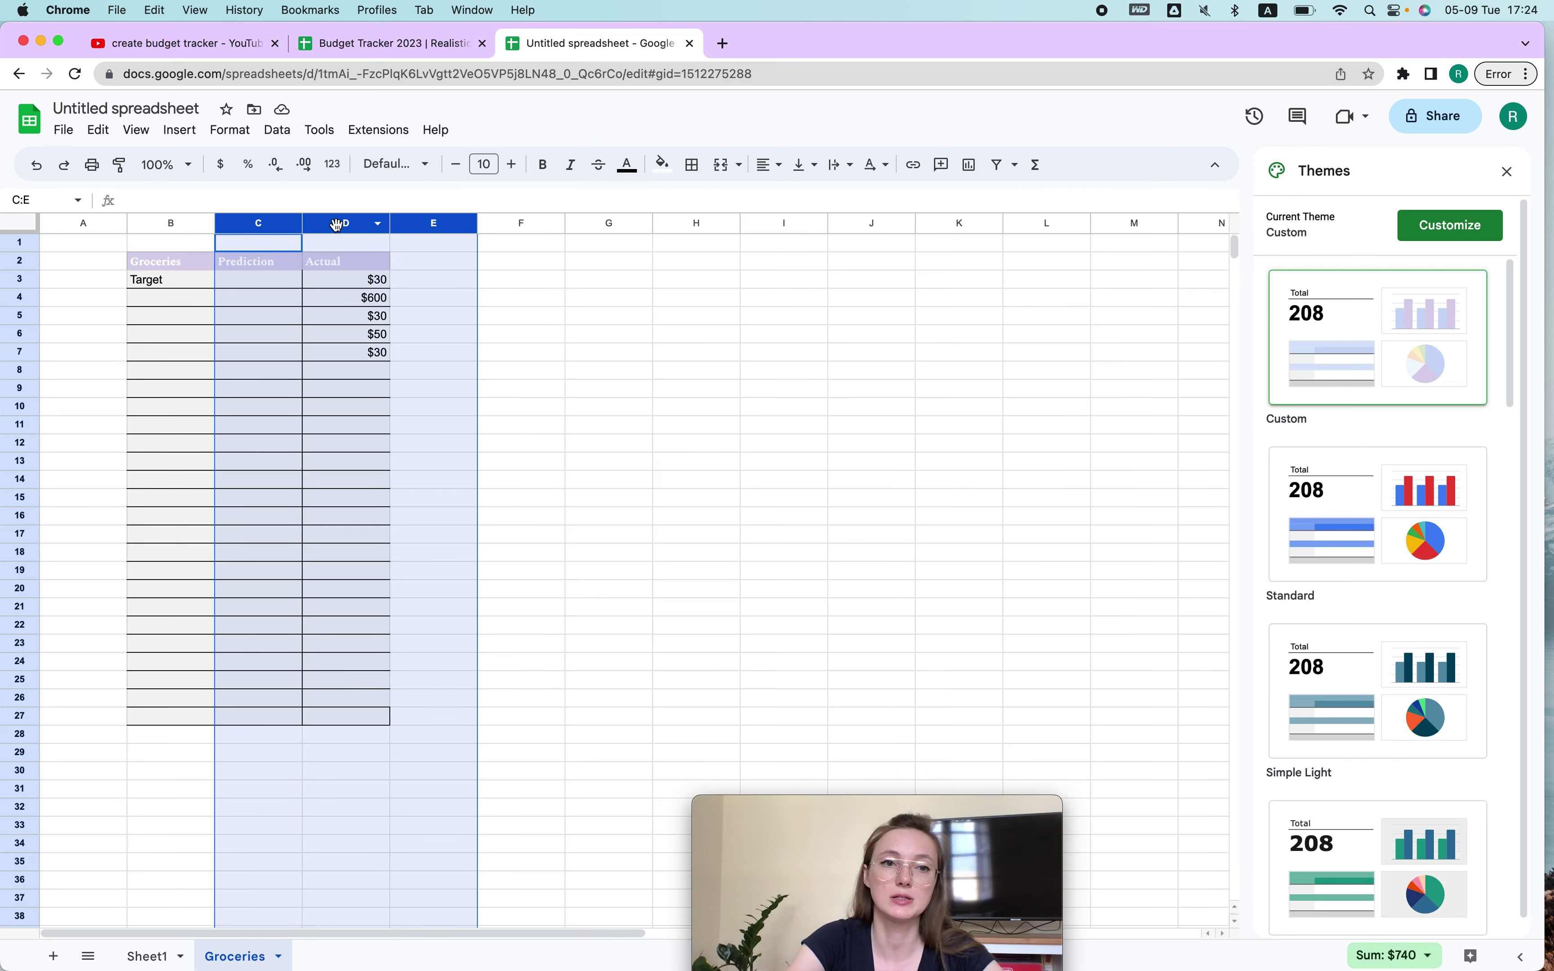
pyautogui.press('BackSpace')
pyautogui.click(111, 353)
# Enter "Walmart" as the second item in the Groceries list, in B4.
pyautogui.click(162, 303)
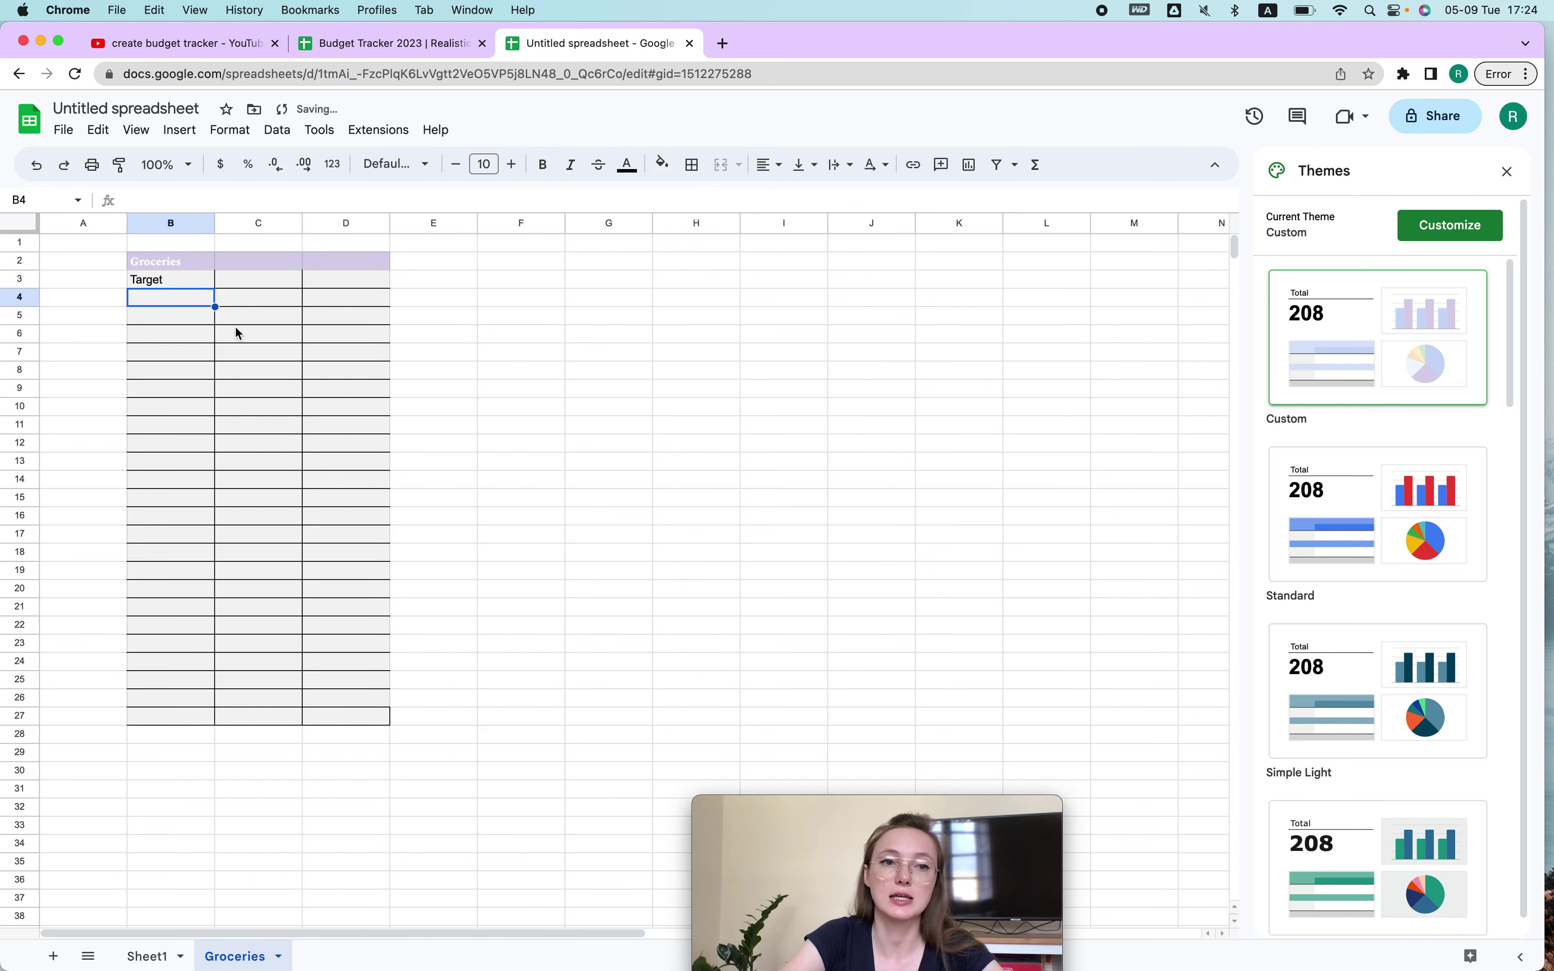
pyautogui.write('Walmart')
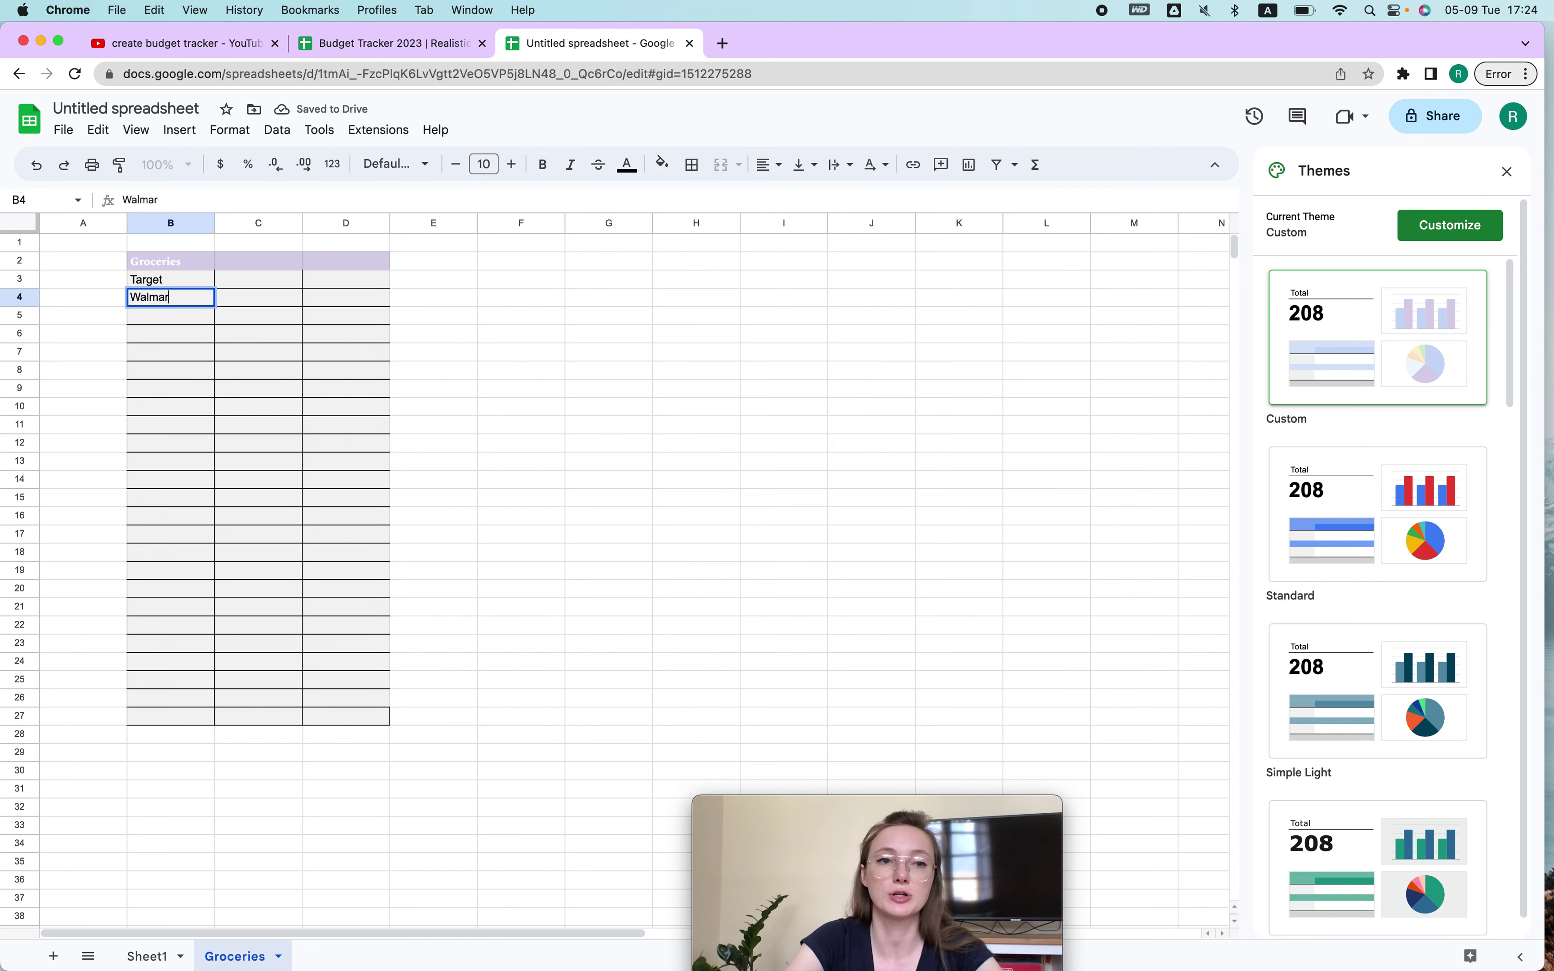
pyautogui.press('Return')
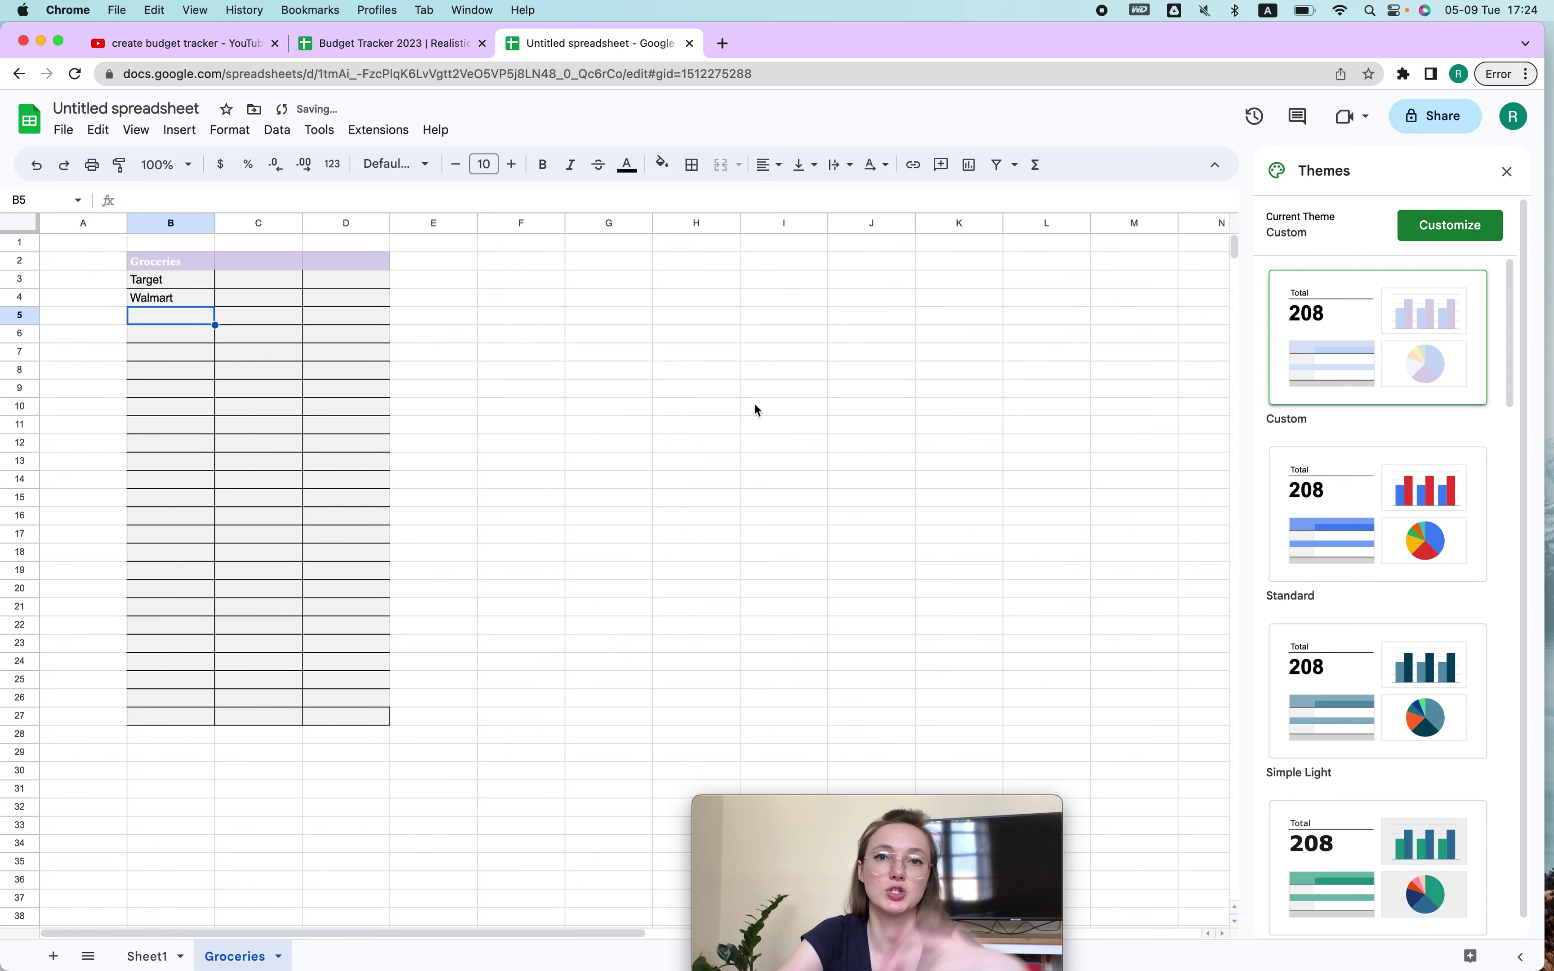
# Return to Sheet1 and add a dropdown to the expense name cells F3:F27.
pyautogui.click(152, 957)
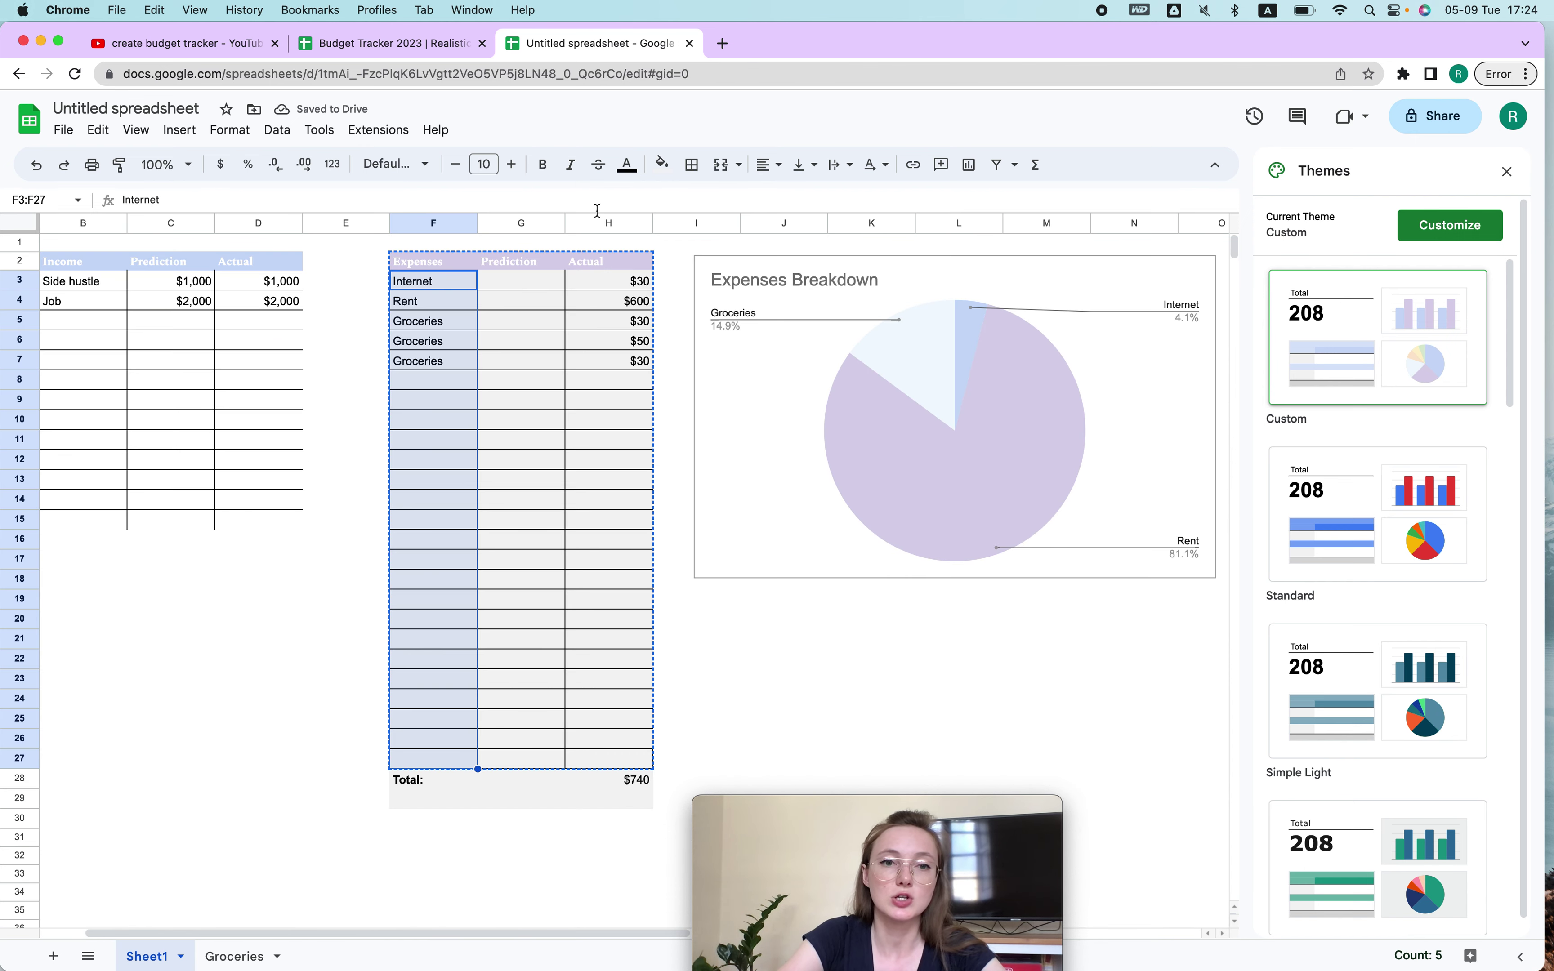
pyautogui.rightClick(424, 291)
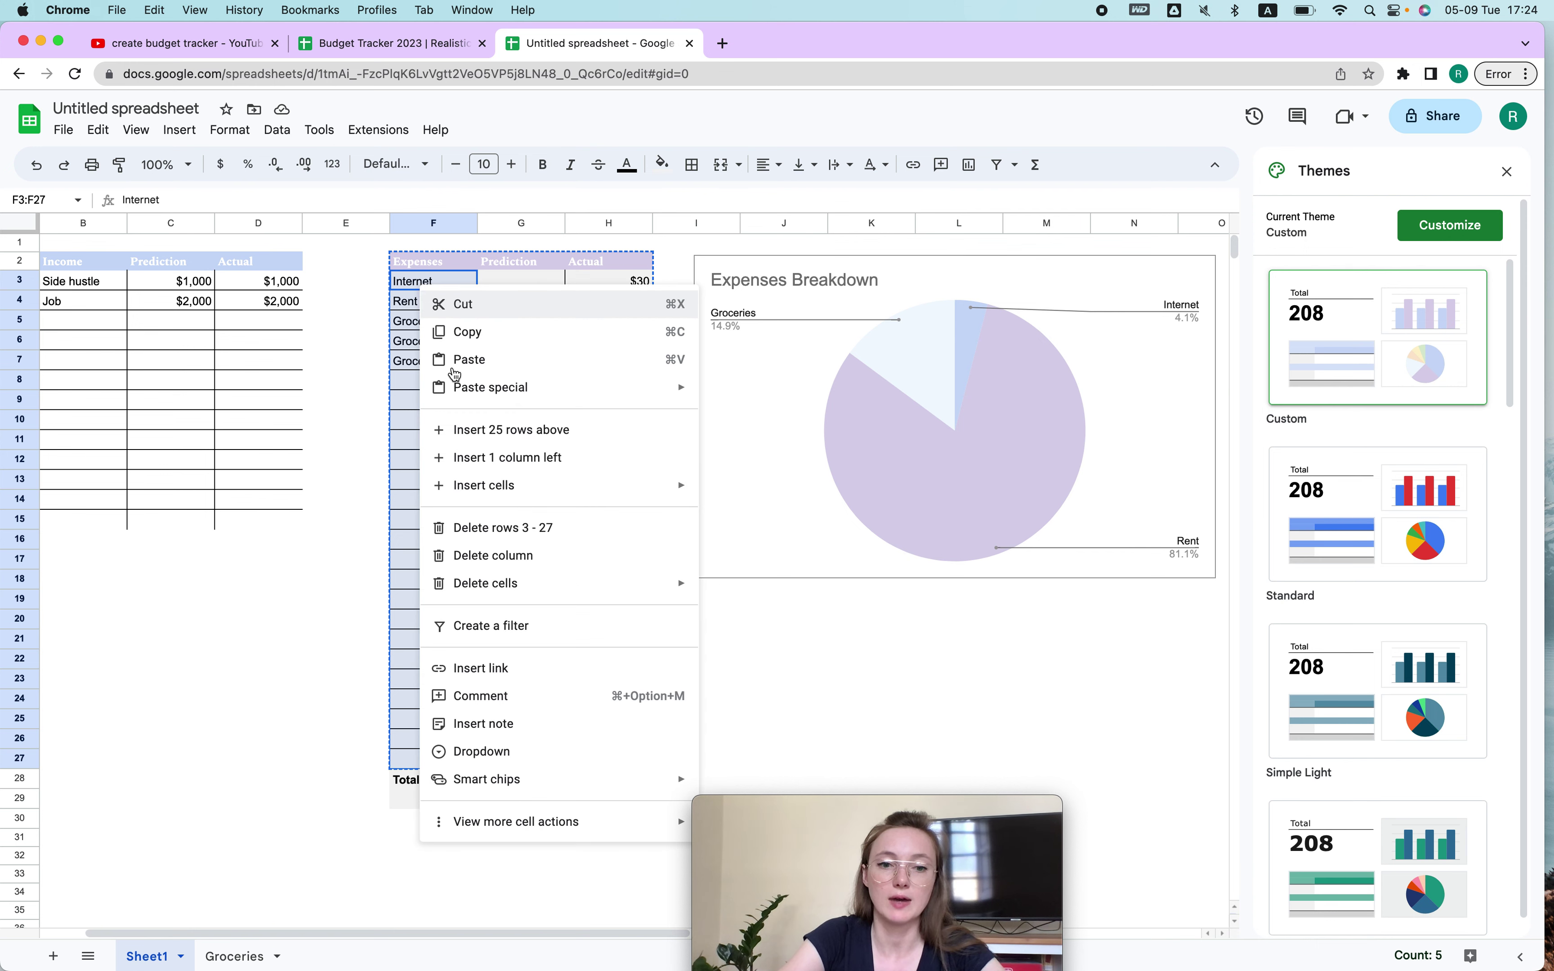
pyautogui.moveTo(554, 789)
pyautogui.click(480, 755)
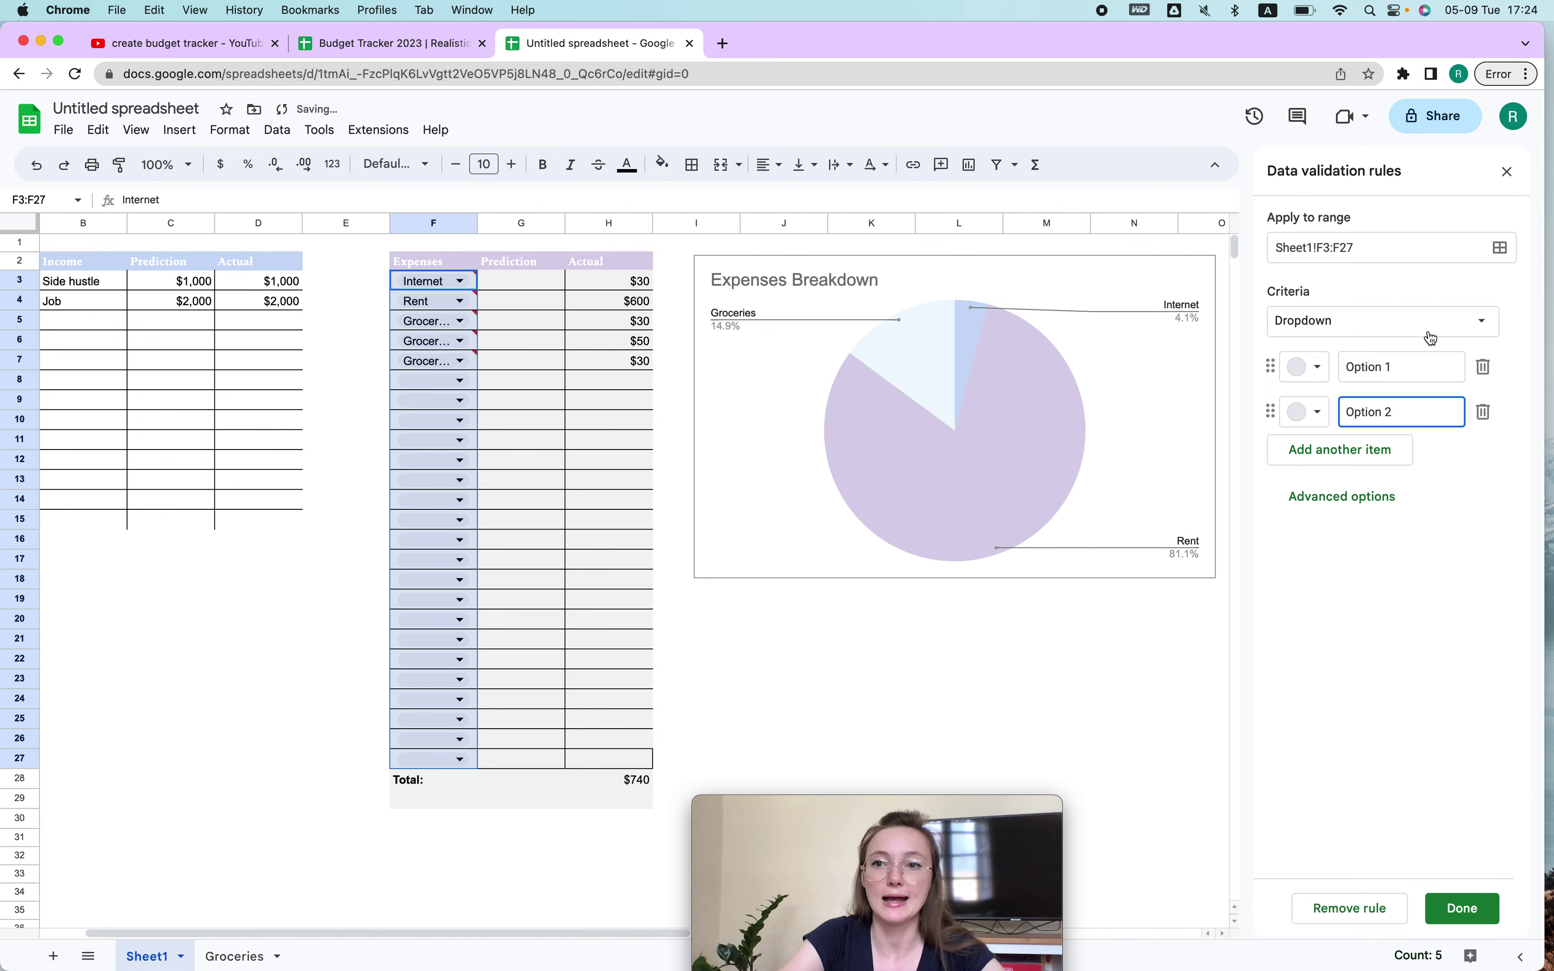
# Change the dropdown criteria to Dropdown (from a range), using B3:B27 on the Groceries sheet as the source.
pyautogui.click(1481, 327)
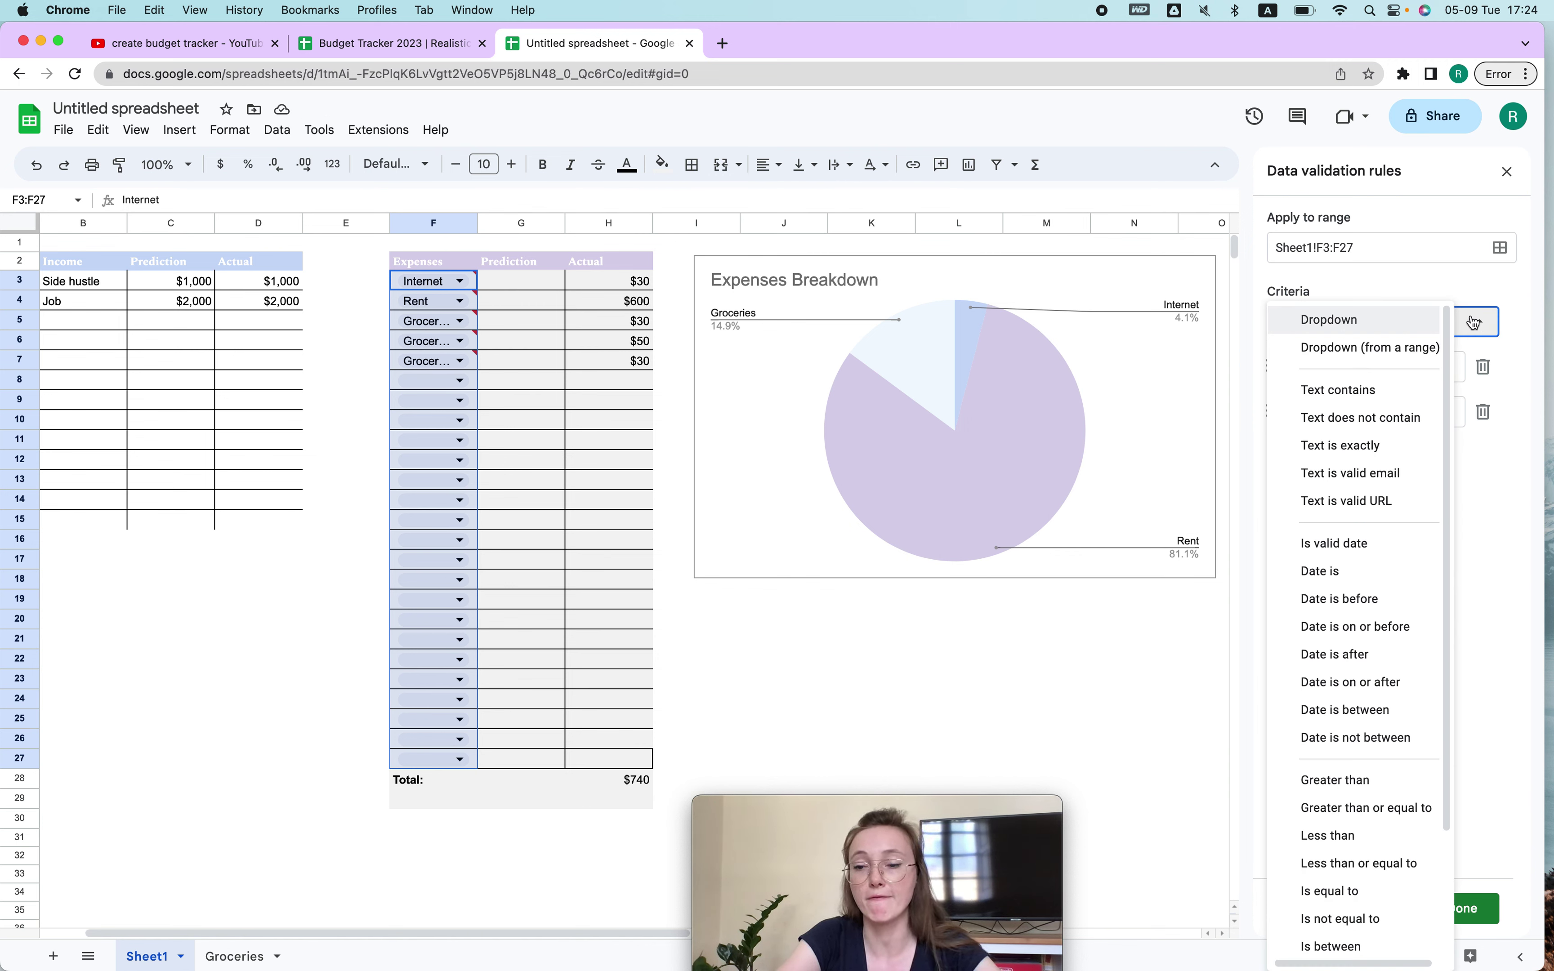
pyautogui.click(1502, 307)
pyautogui.click(1502, 247)
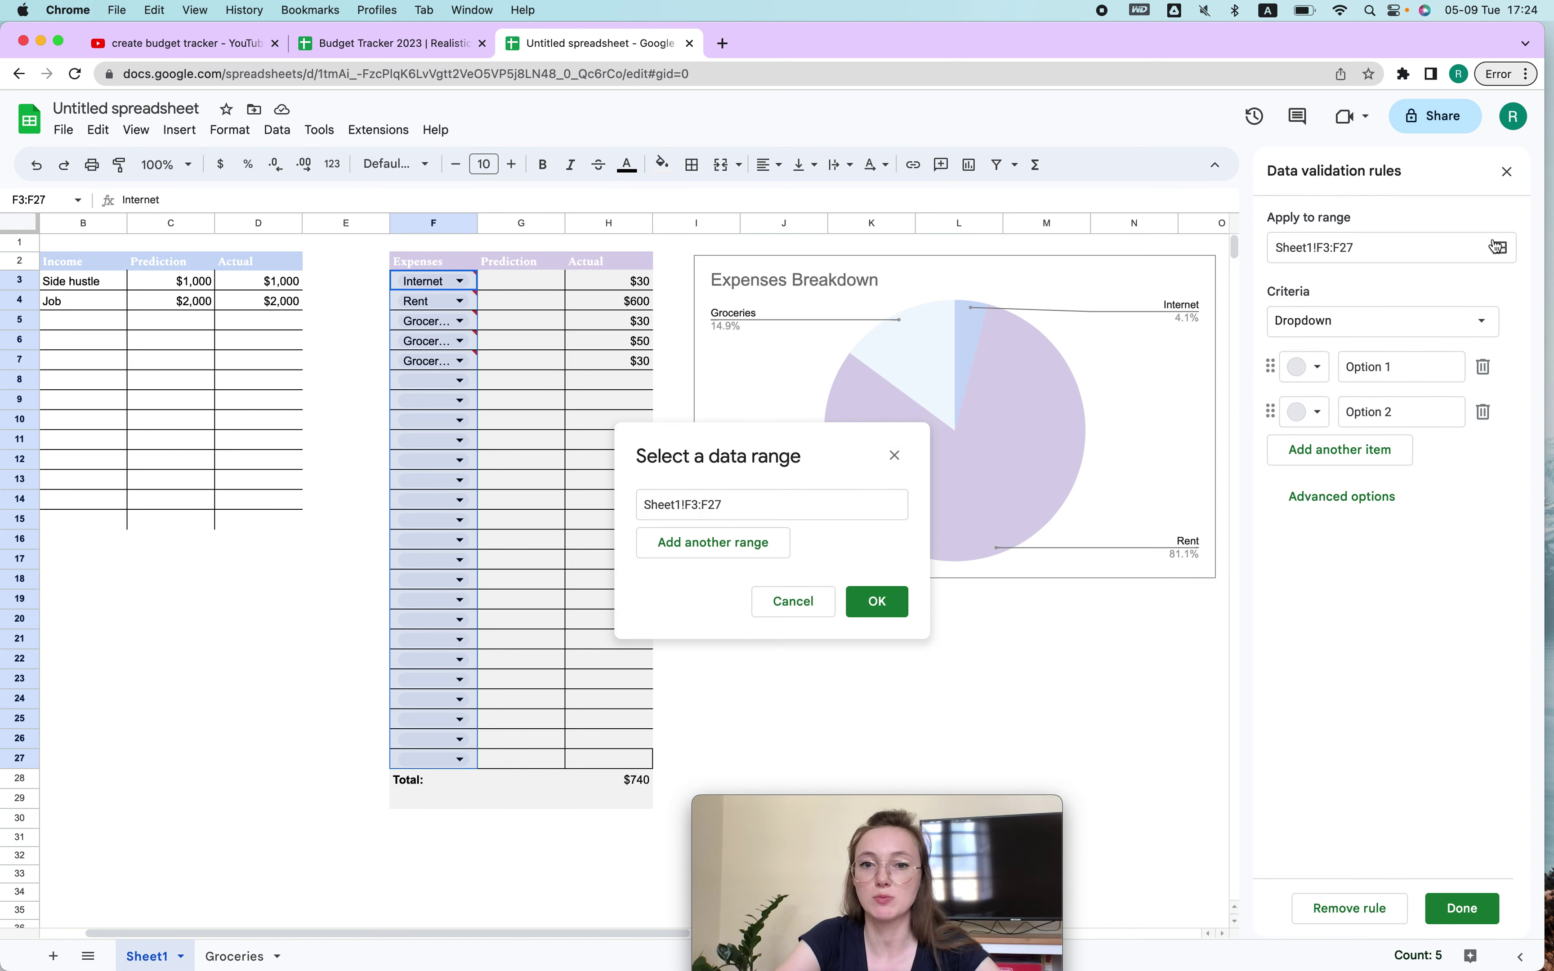
pyautogui.click(870, 609)
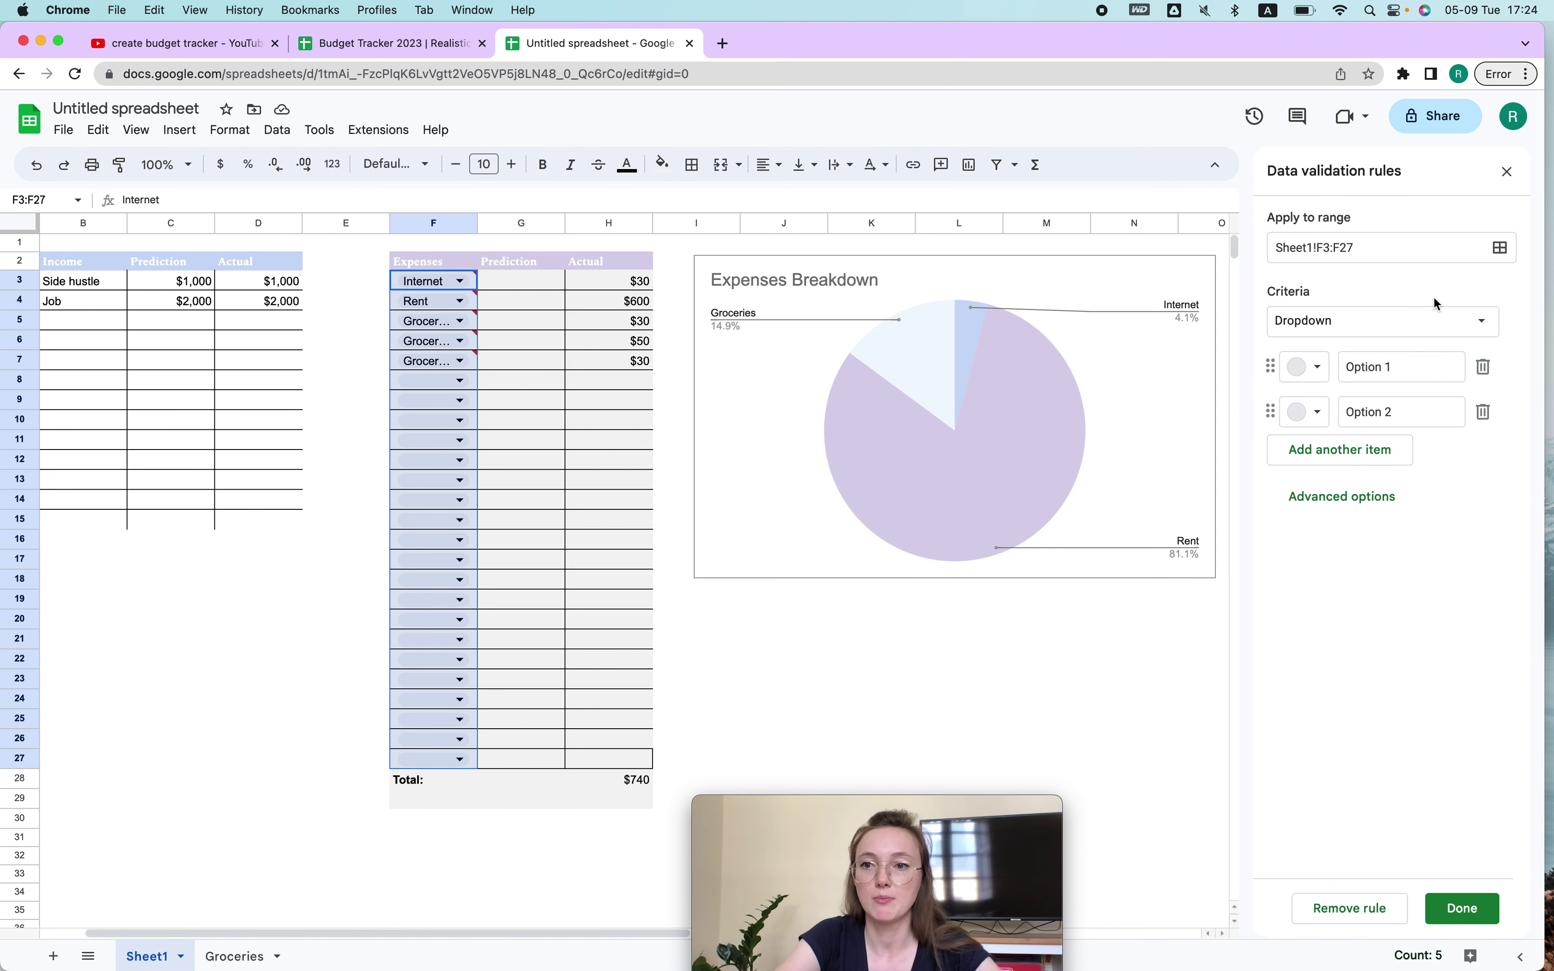
pyautogui.click(1408, 322)
pyautogui.click(1329, 348)
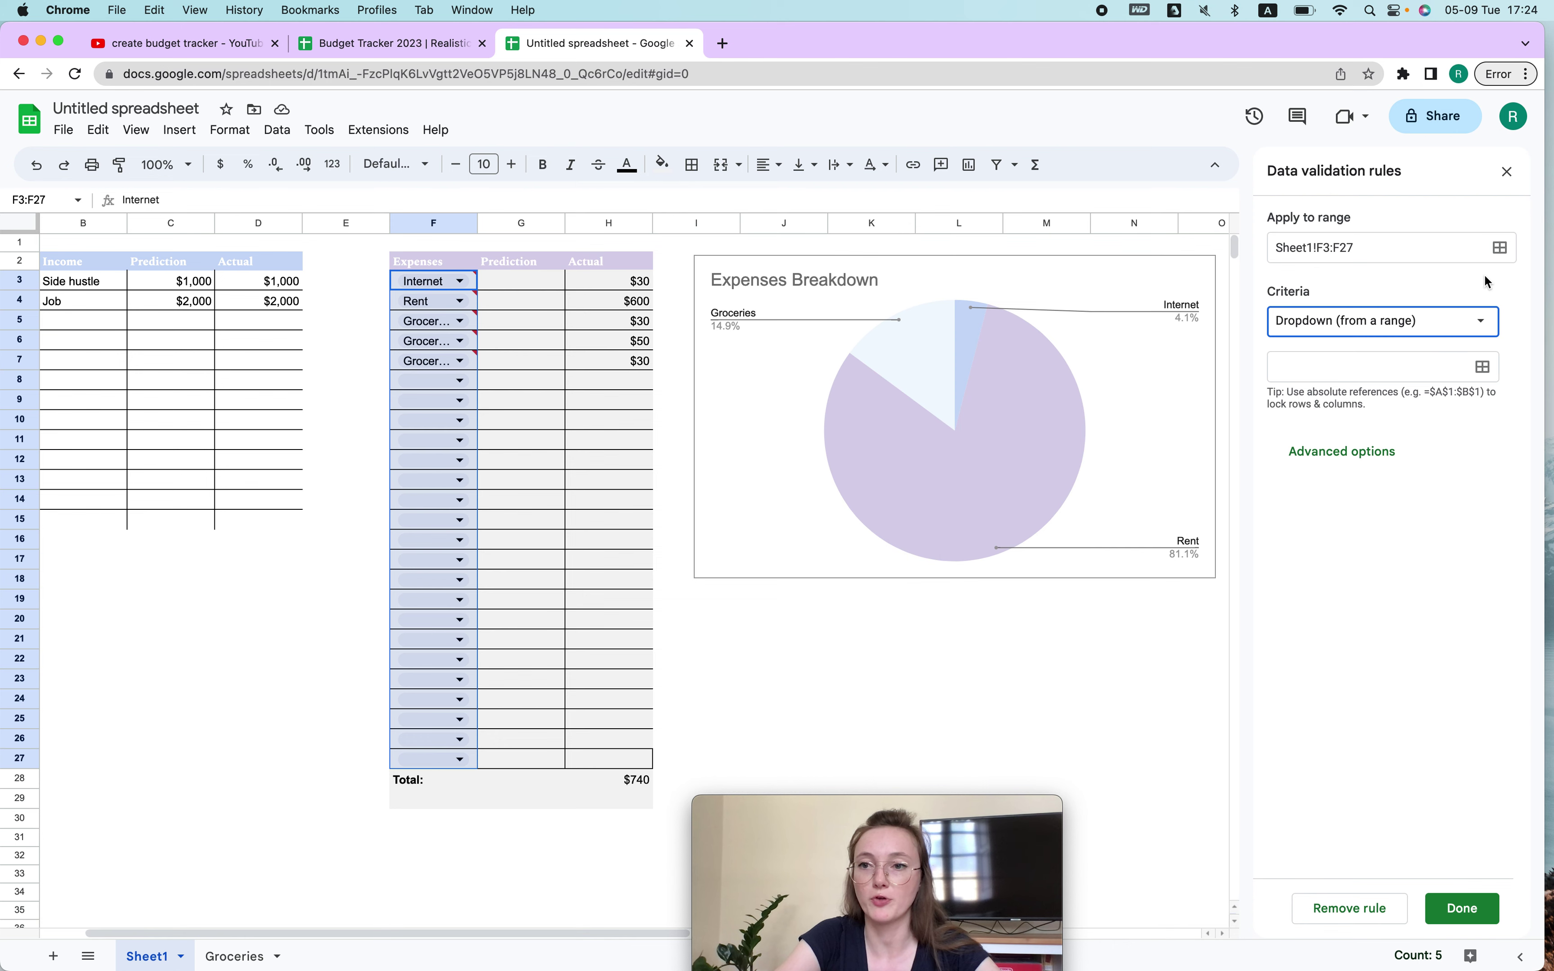
pyautogui.click(1484, 367)
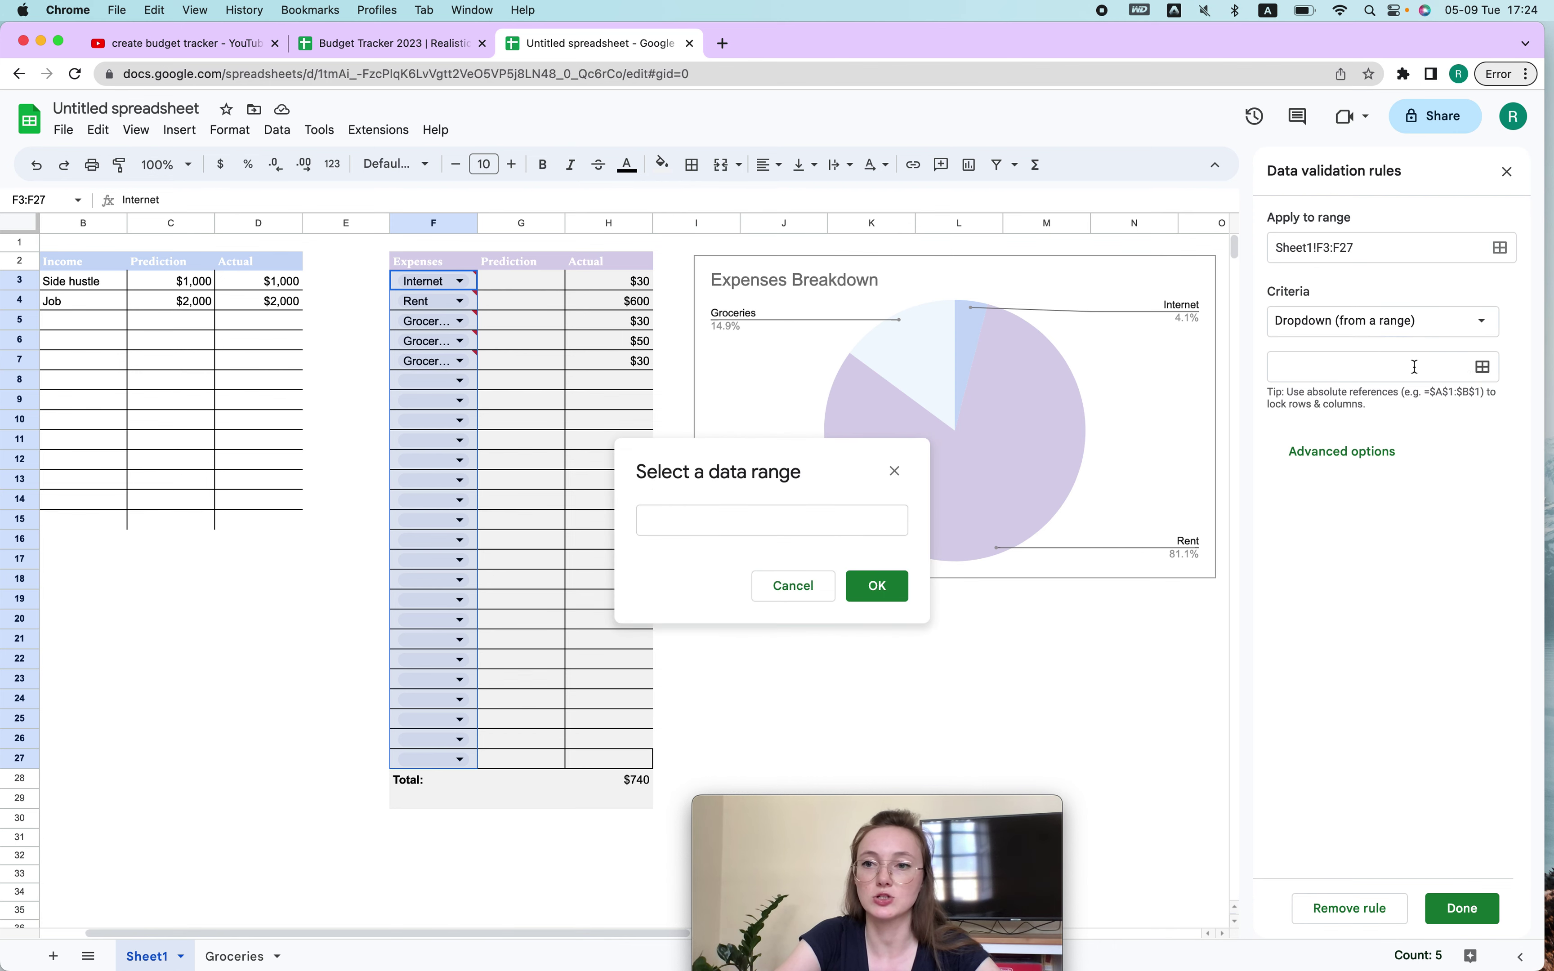
pyautogui.click(244, 955)
pyautogui.moveTo(193, 281); pyautogui.dragTo(181, 721)
pyautogui.click(878, 584)
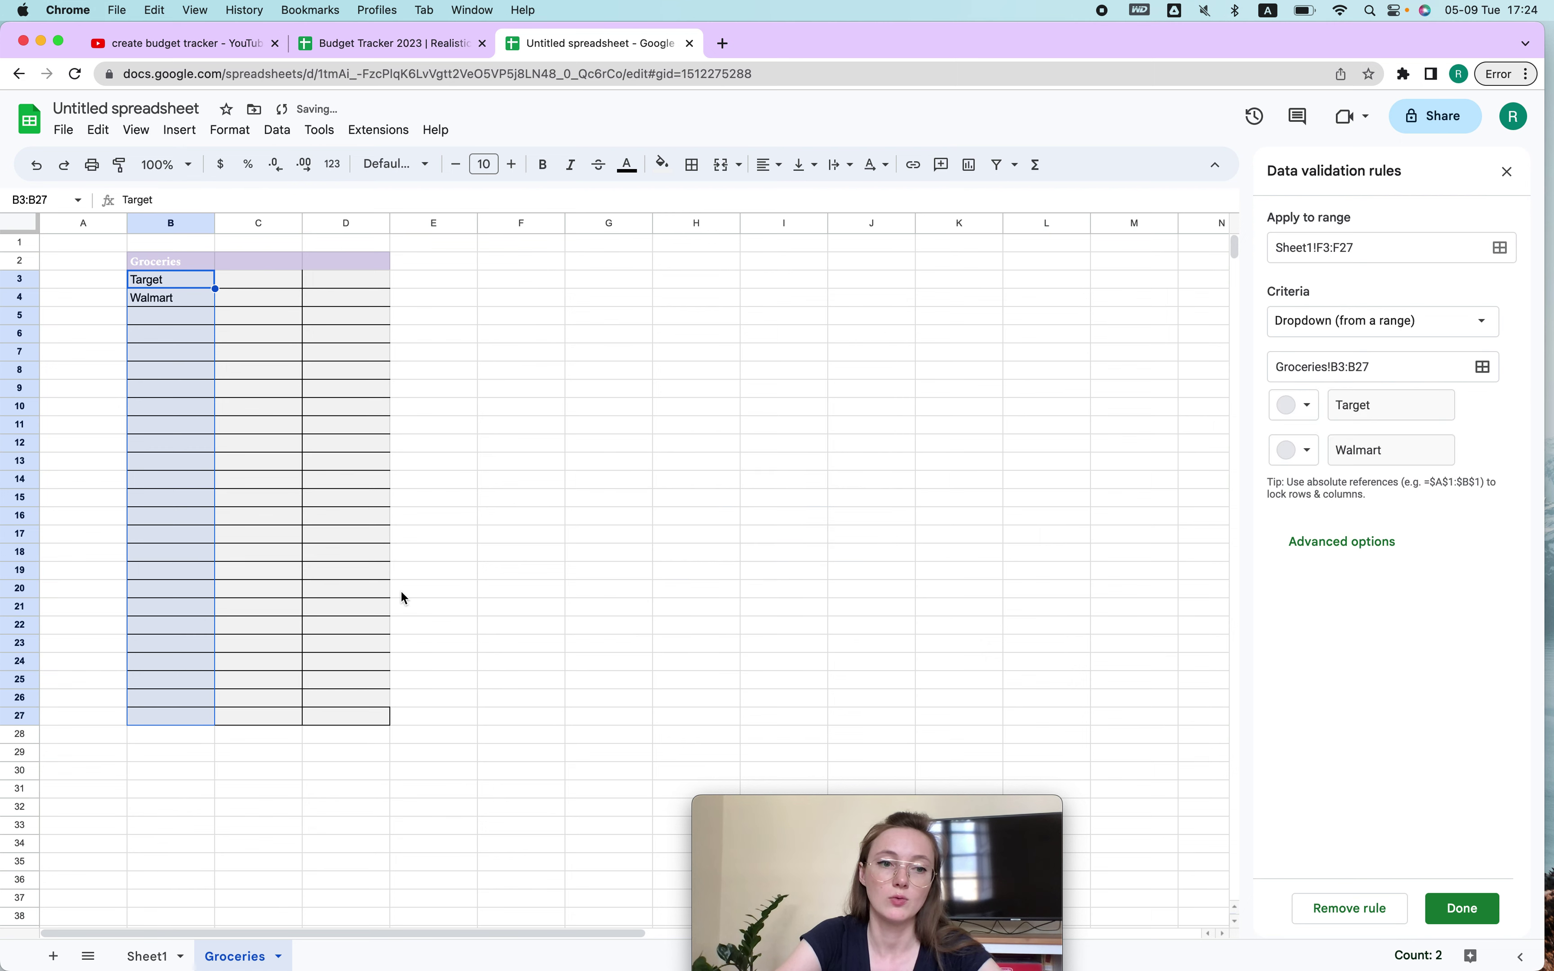
# Return to Sheet1 and check the dropdown choices offered in expense cells F4 and F12.
pyautogui.click(151, 955)
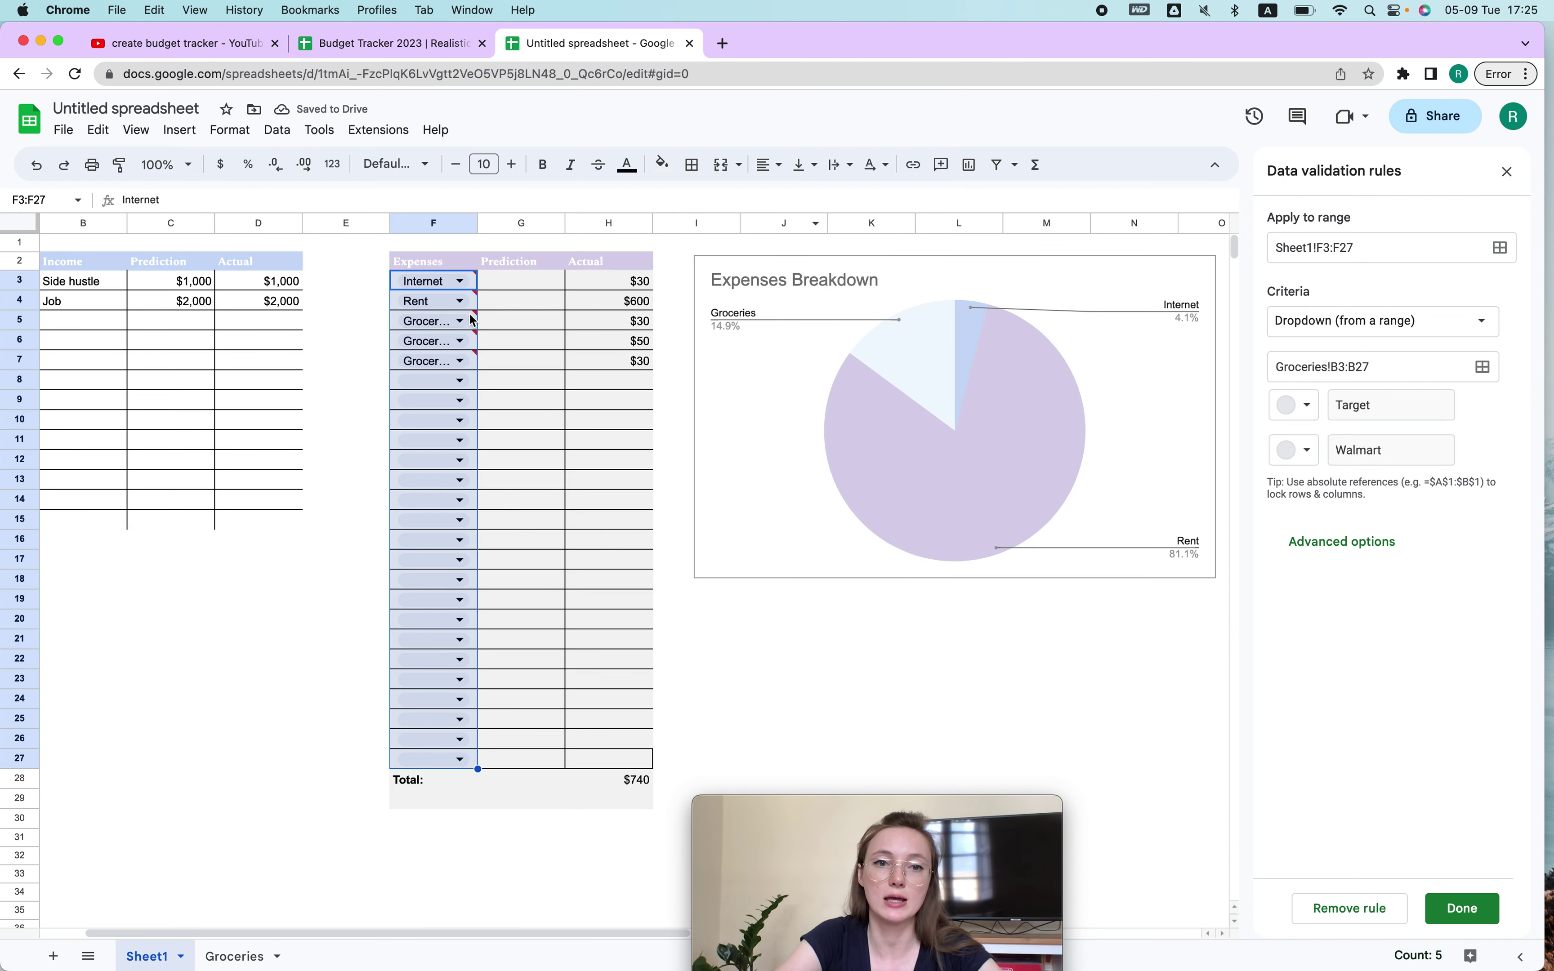
pyautogui.click(450, 301)
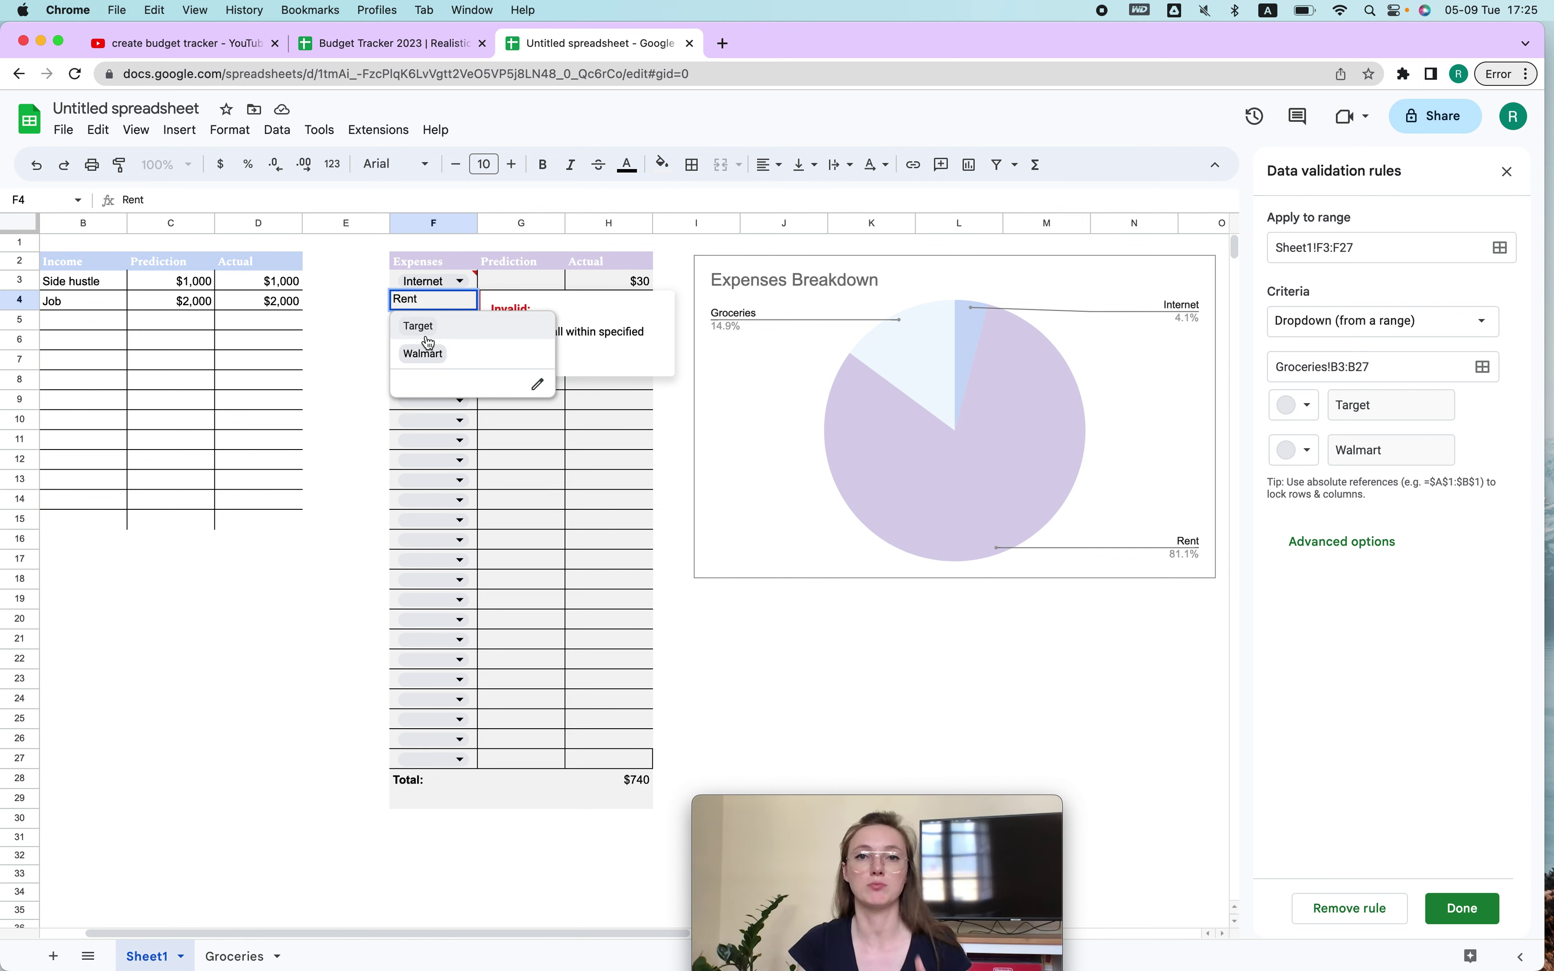
pyautogui.click(454, 462)
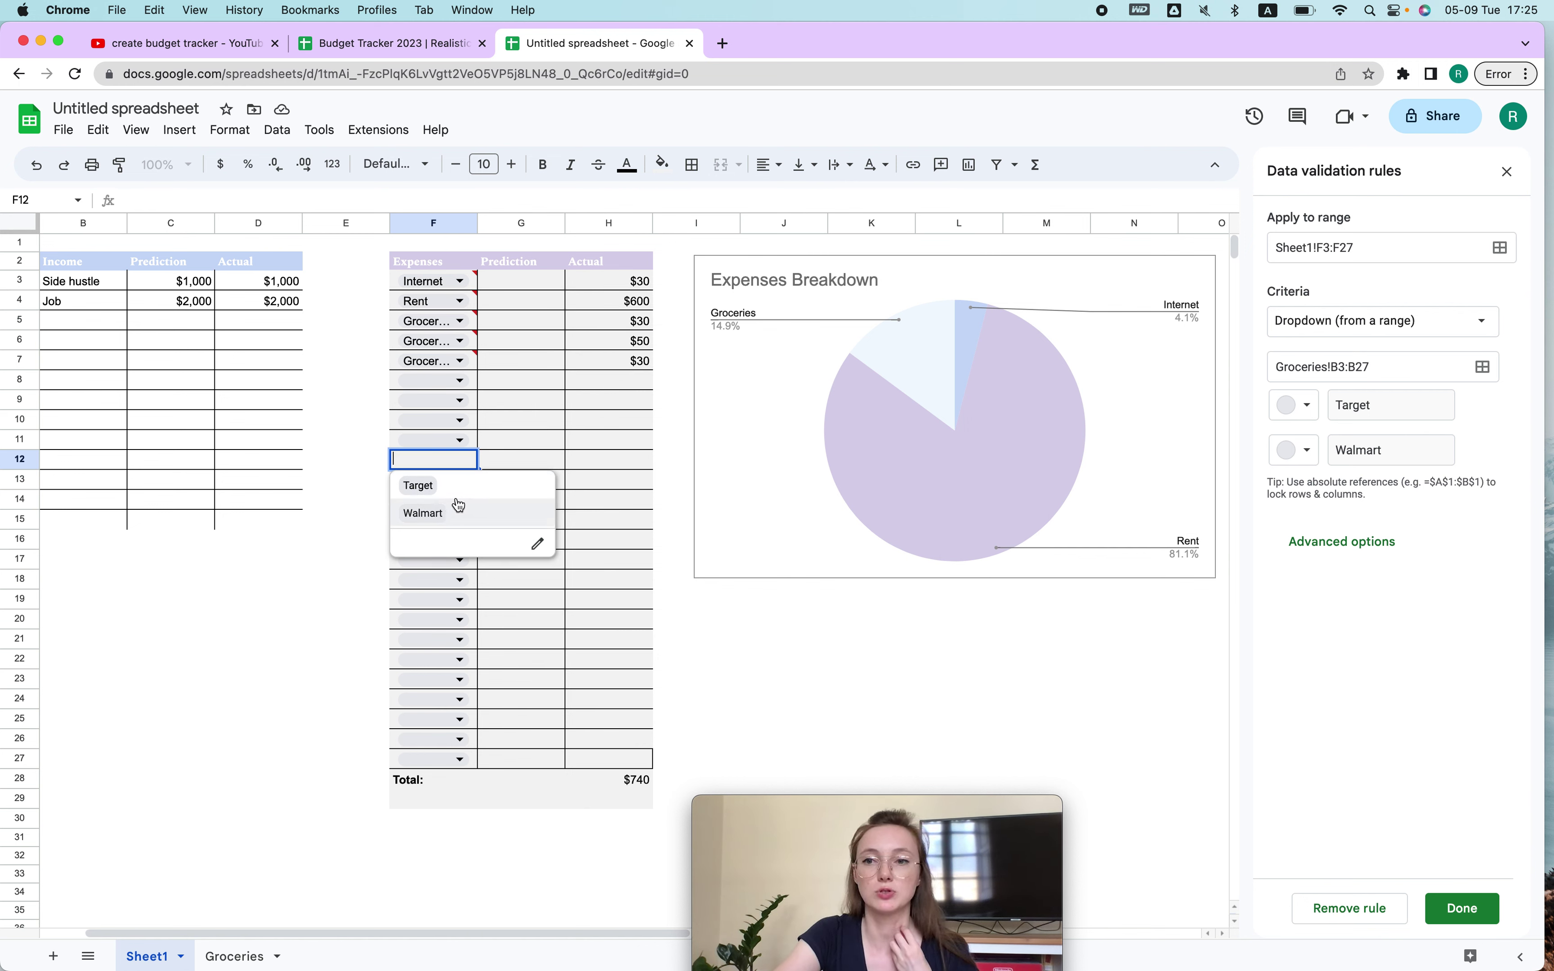
pyautogui.click(520, 364)
# Undo the range-based dropdown on the expense name cells and the Walmart entry on the Groceries sheet.
pyautogui.hotkey('alt', 'Down')
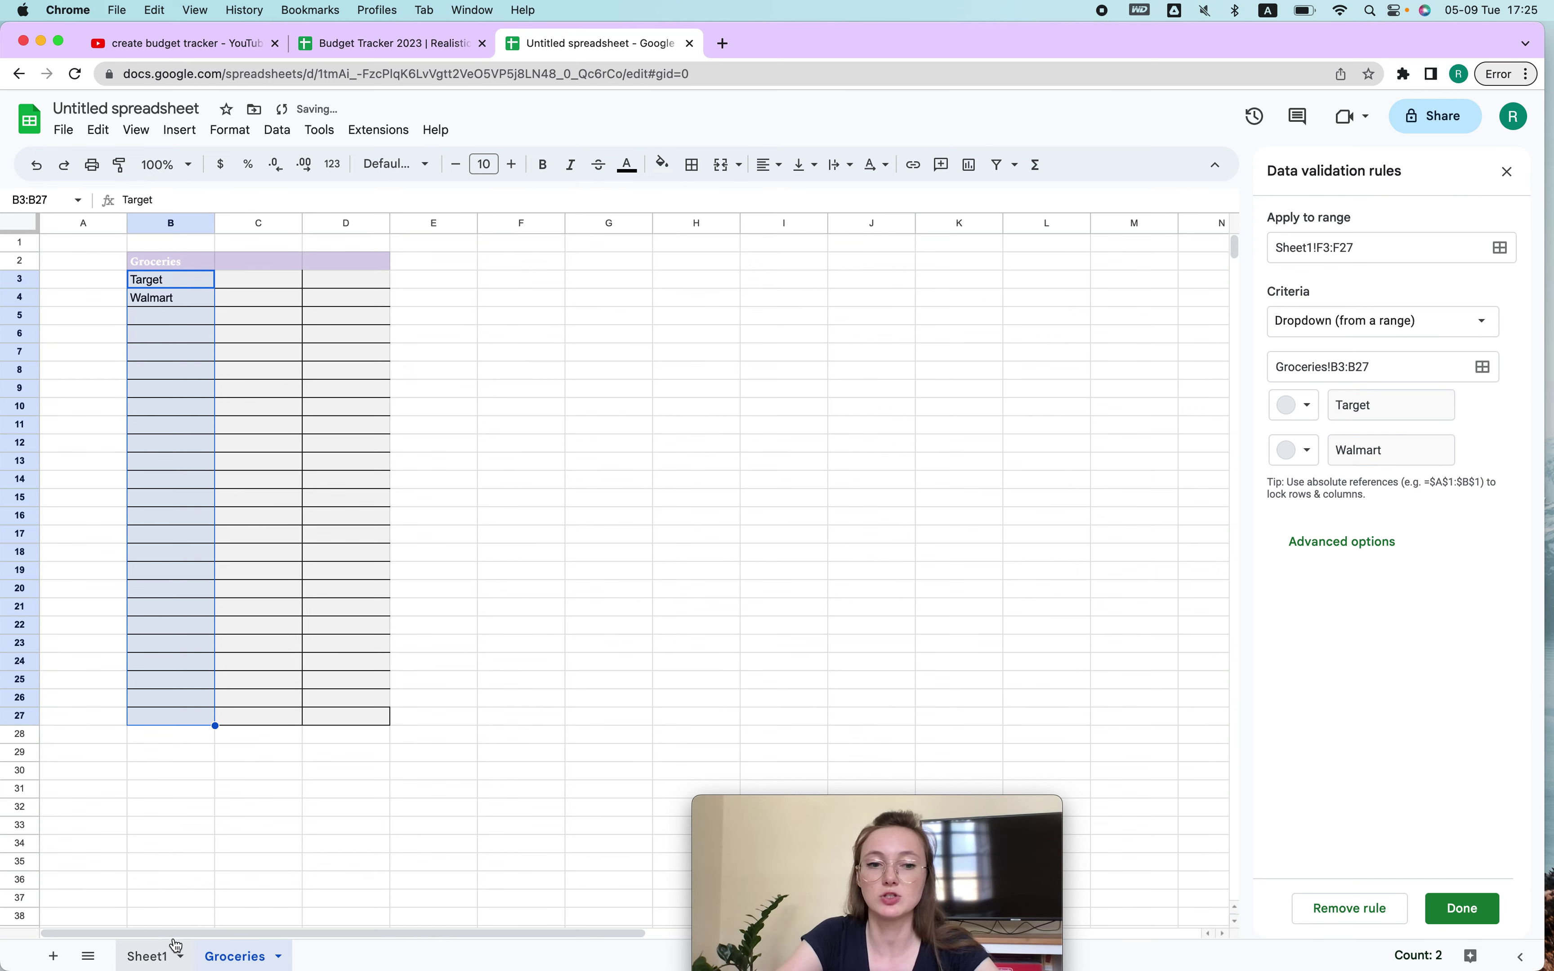
pyautogui.click(167, 957)
pyautogui.click(461, 281)
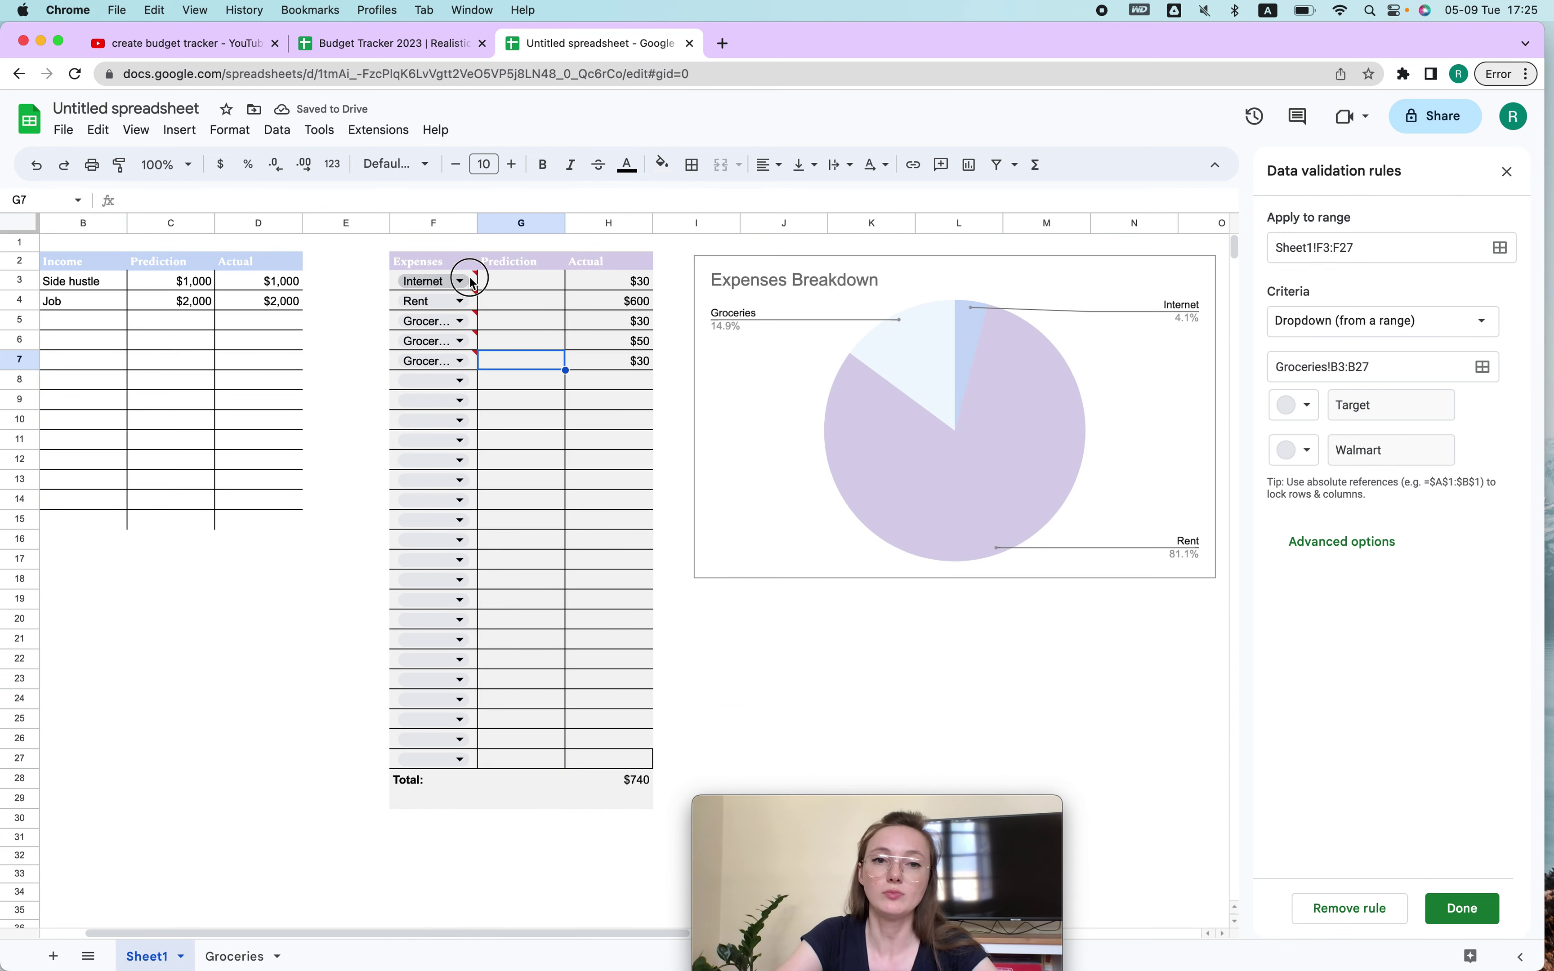
pyautogui.click(626, 534)
pyautogui.hotkey('alt', 'Down')
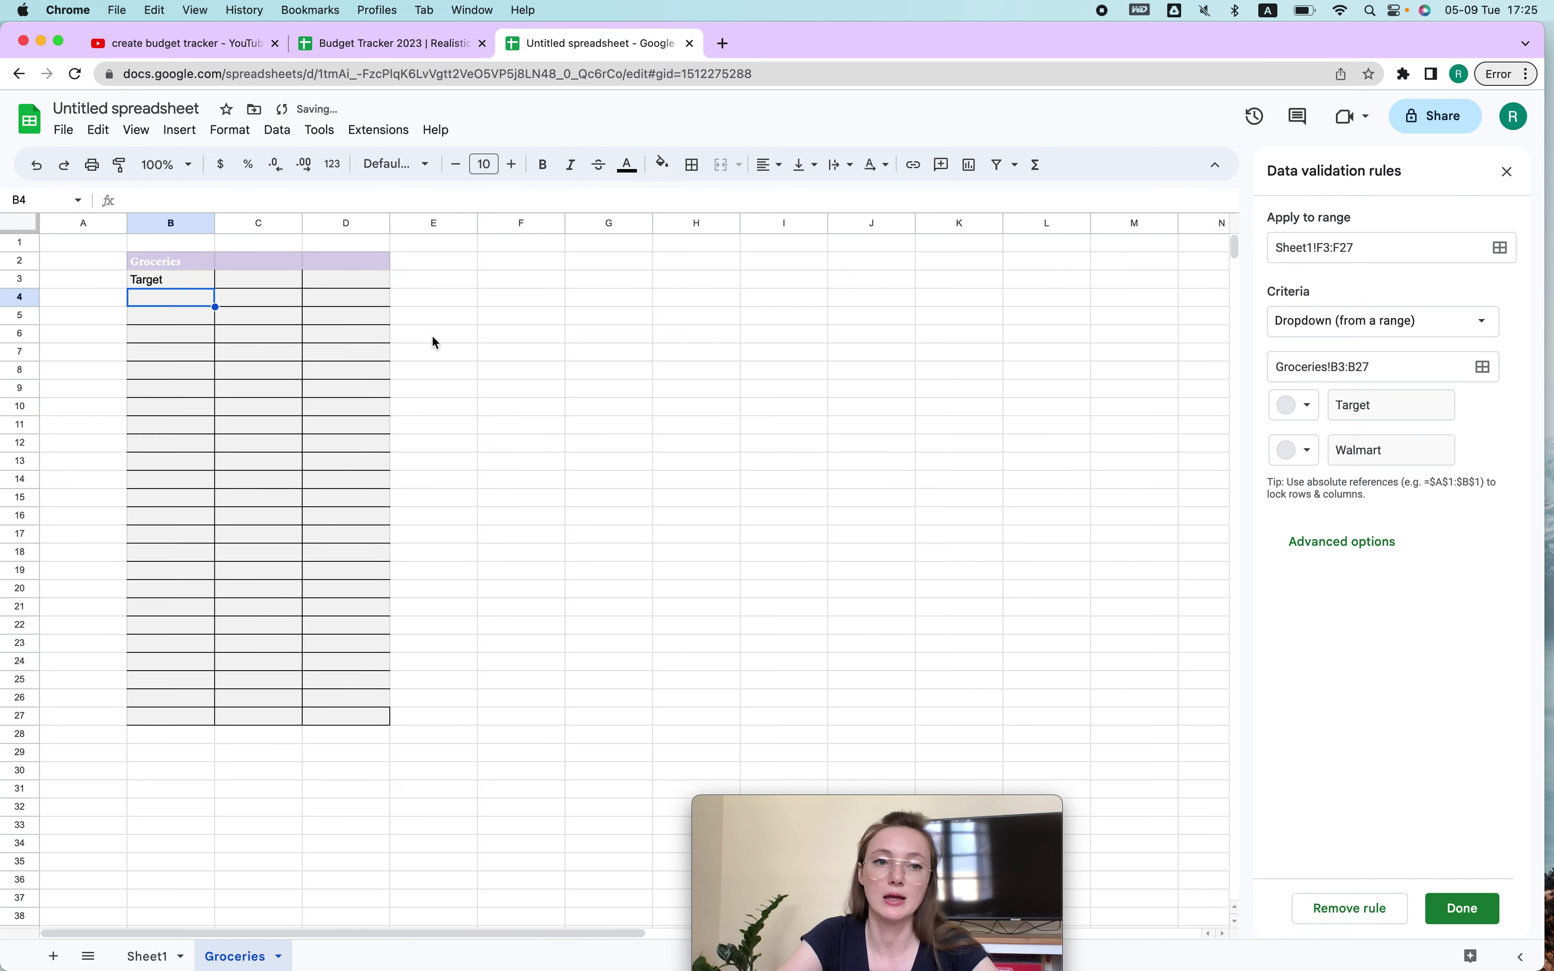
# Return to Sheet1 and add a regular dropdown to the expense name cells F3:F27.
pyautogui.click(155, 957)
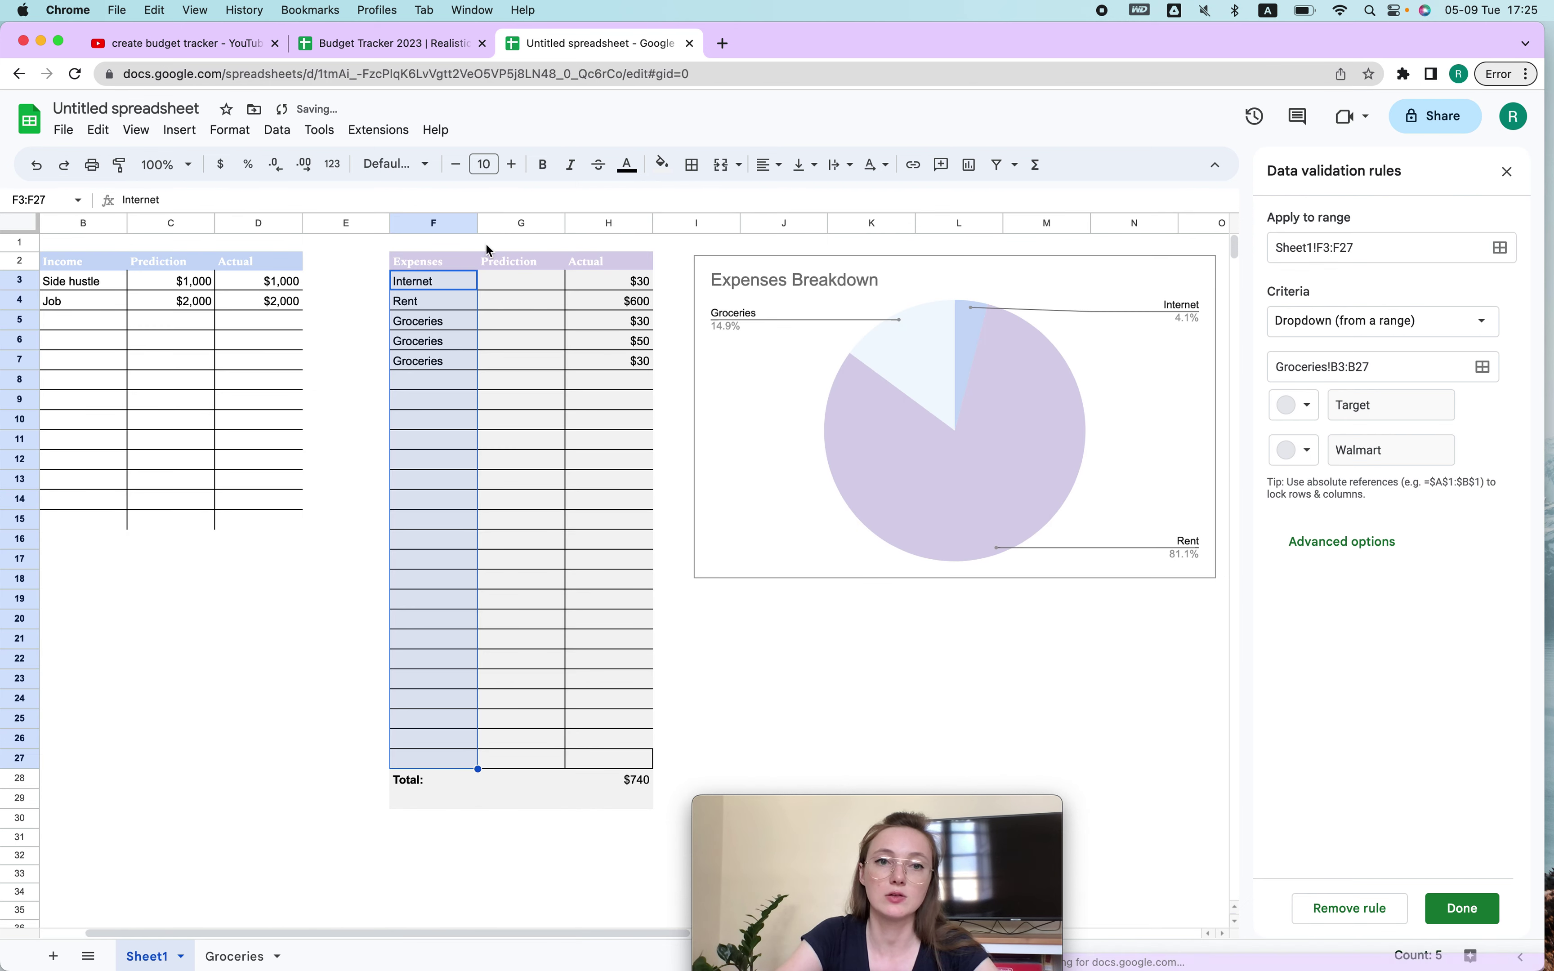
pyautogui.rightClick(459, 301)
pyautogui.click(527, 747)
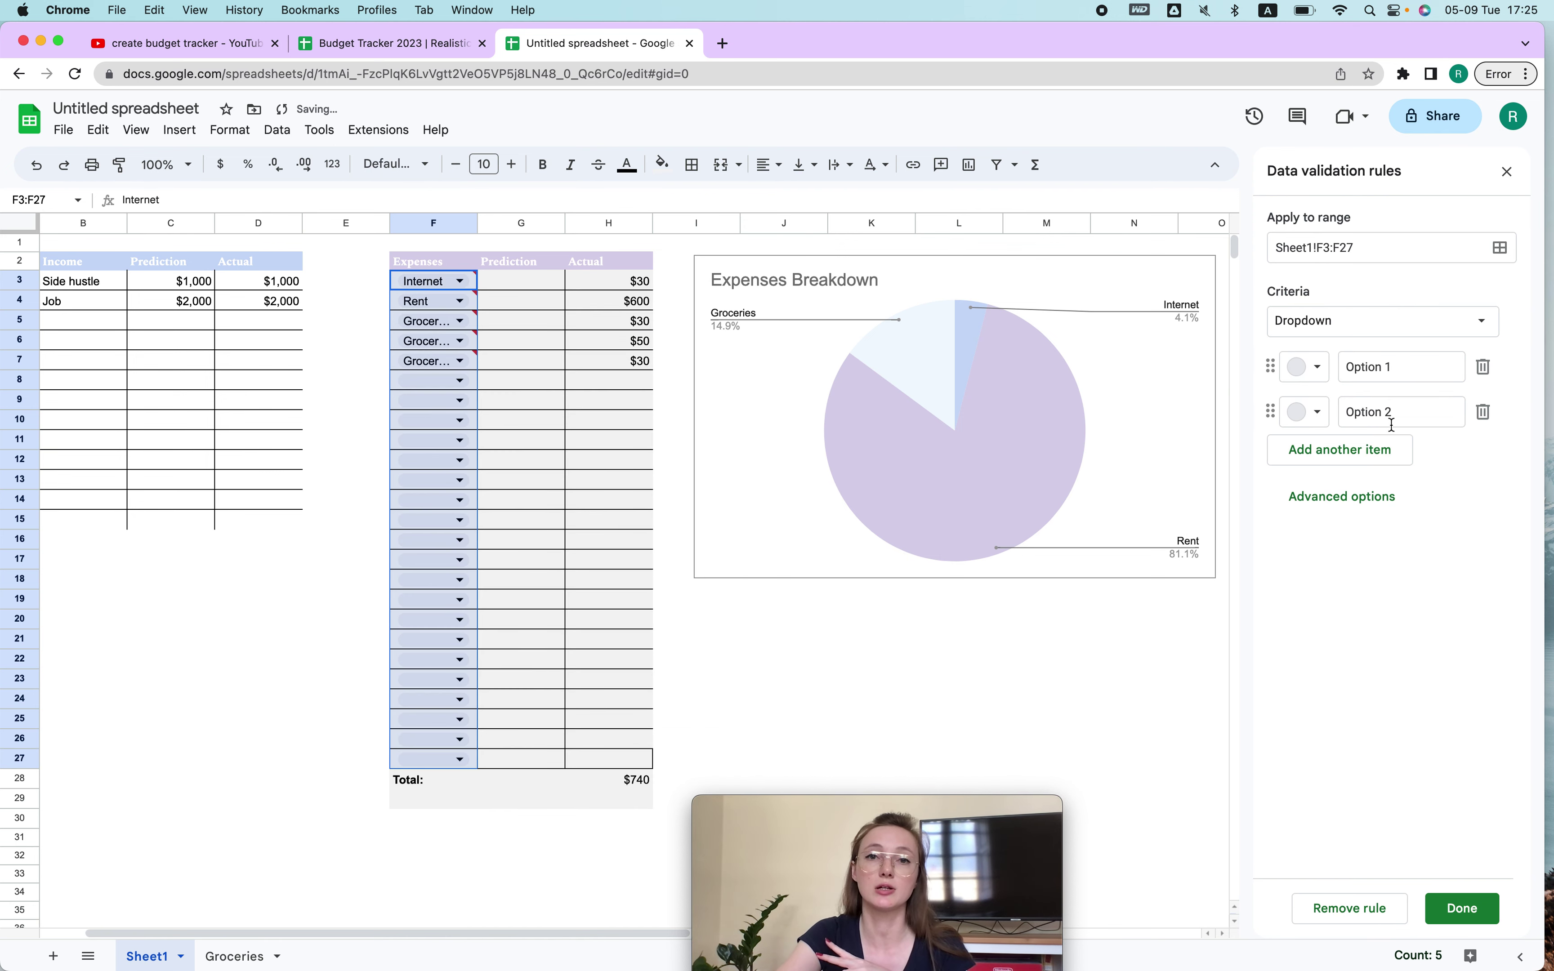
# Colour the first dropdown option light red and the second option light blue.
pyautogui.click(1306, 370)
pyautogui.click(1326, 422)
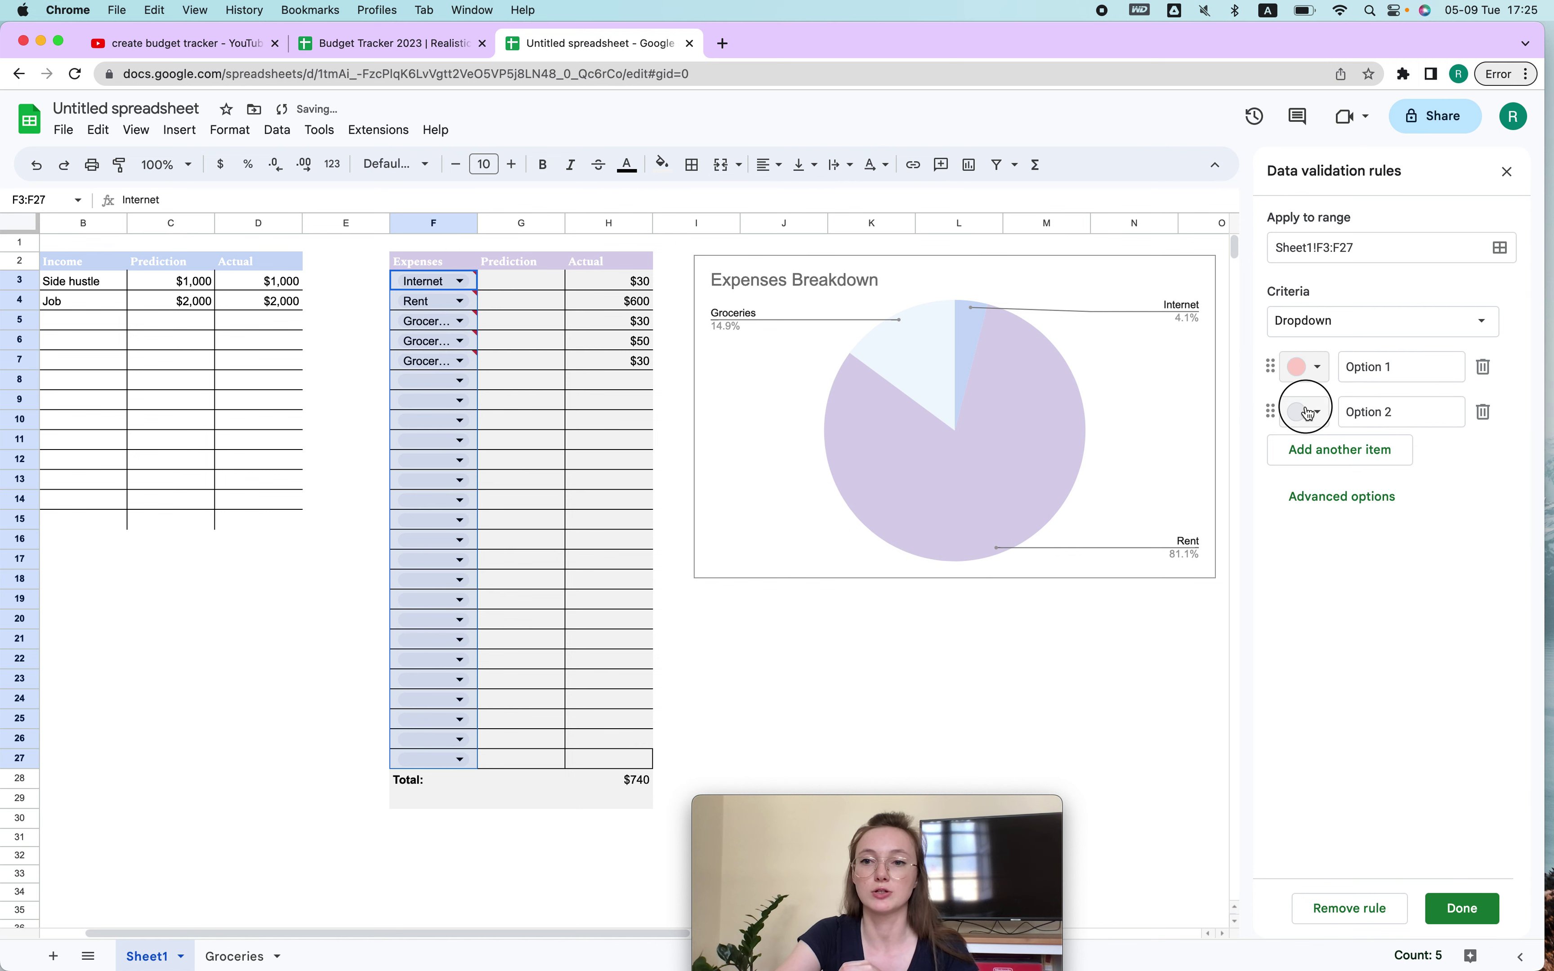
pyautogui.click(1308, 413)
pyautogui.click(1370, 475)
pyautogui.doubleClick(1371, 367)
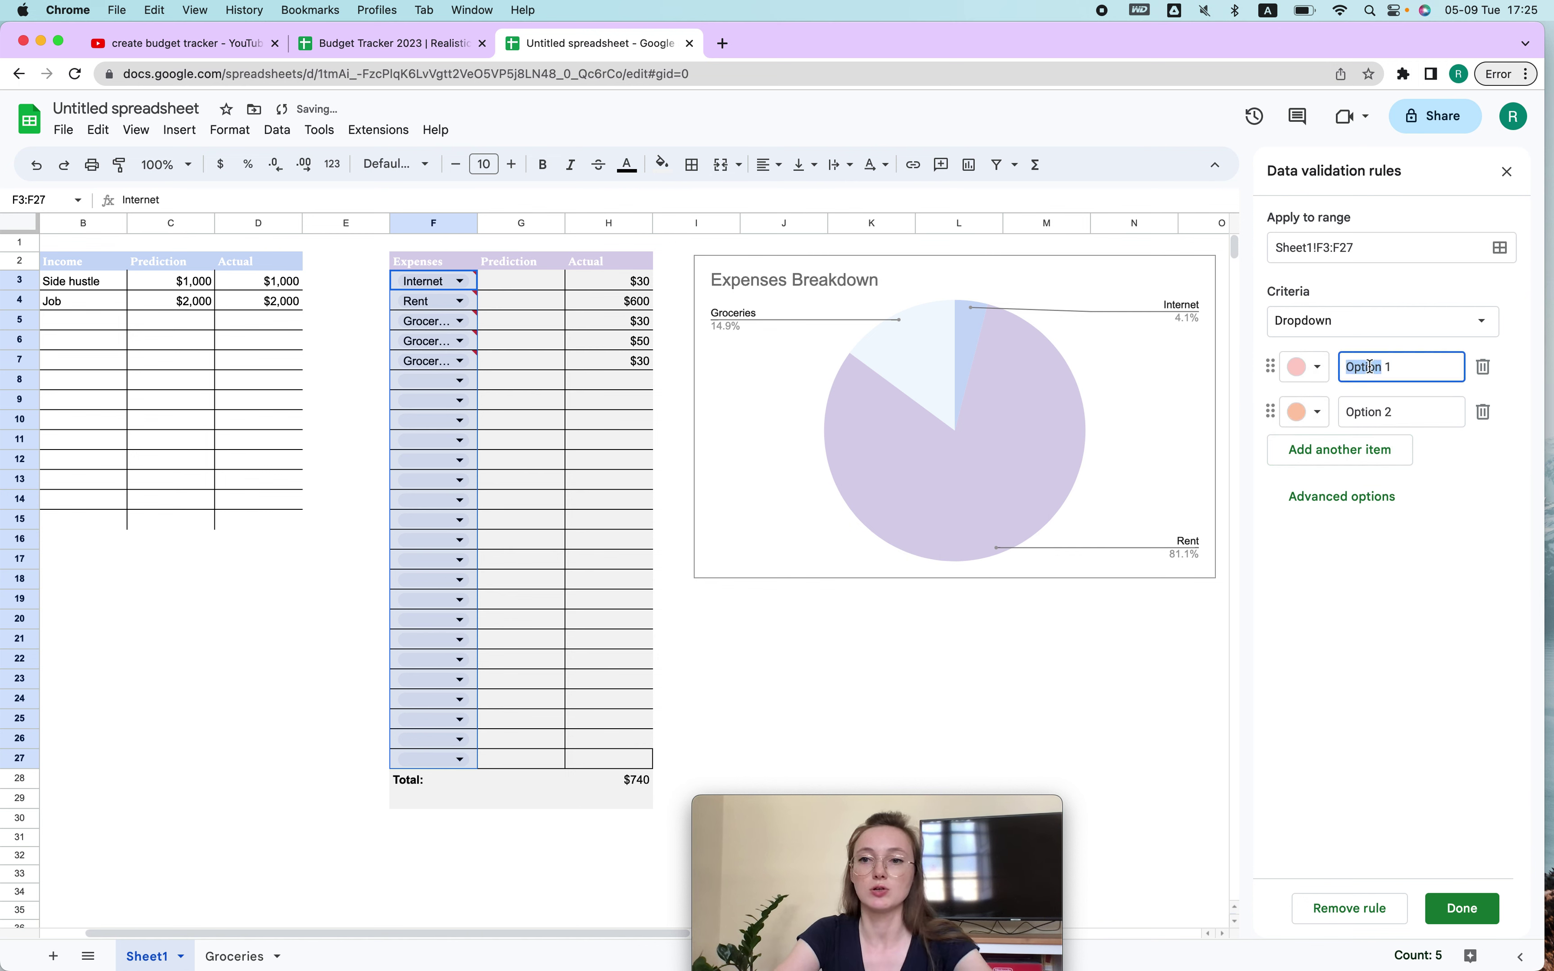
pyautogui.click(1308, 413)
pyautogui.click(1456, 477)
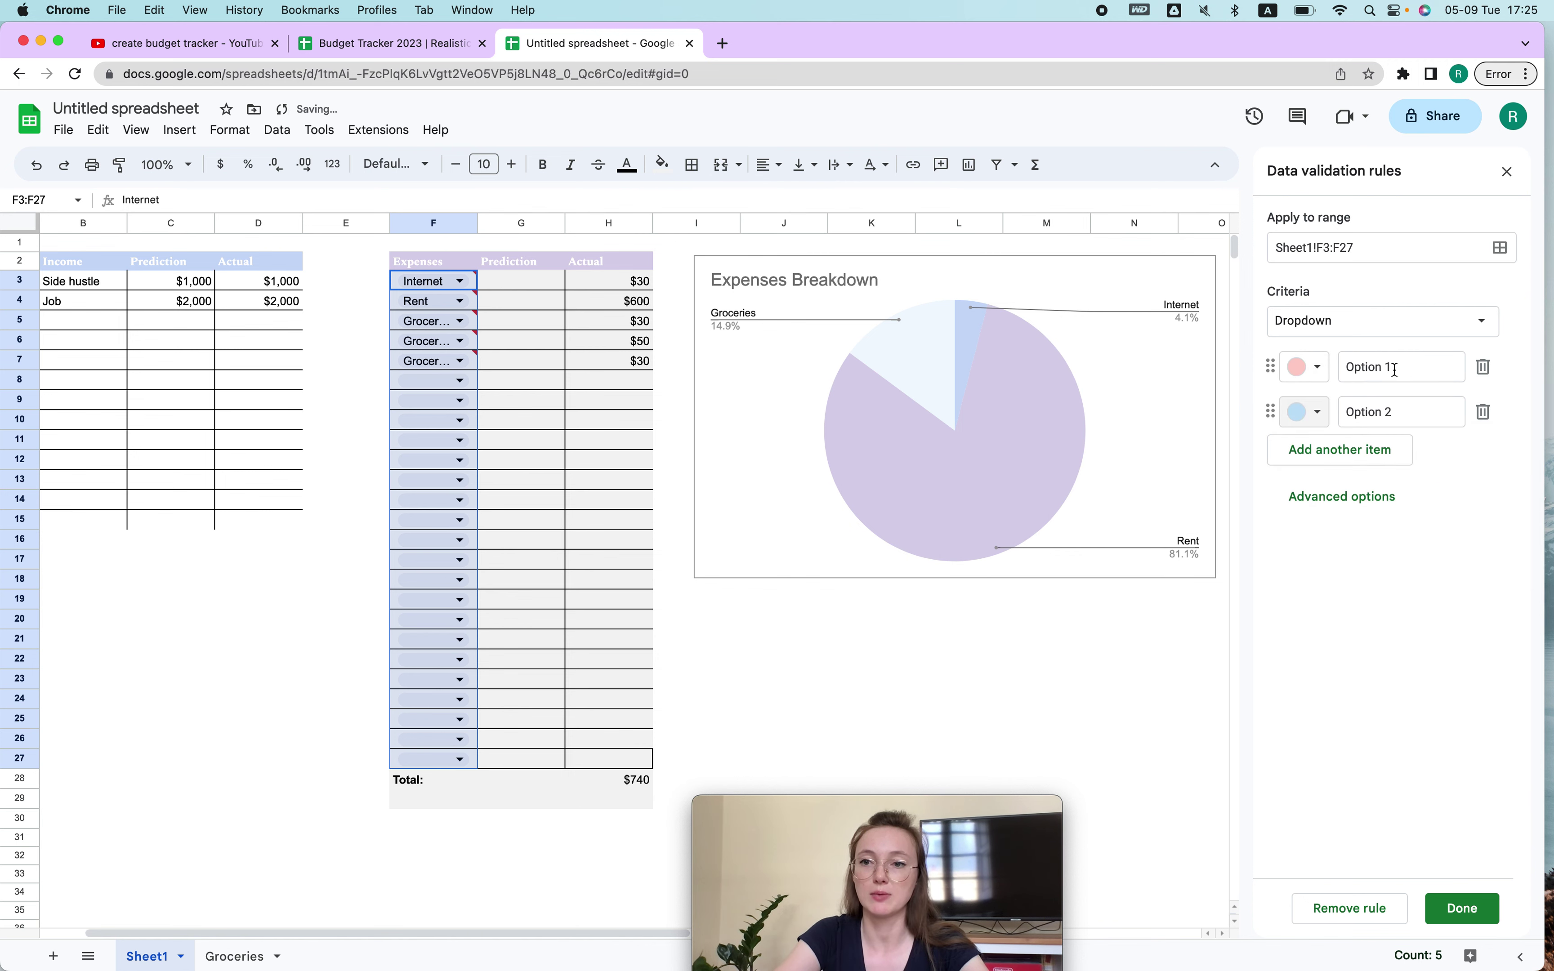
# Rename the first dropdown option, Option 1, as "Groceries".
pyautogui.tripleClick(1397, 371)
pyautogui.write('Groc')
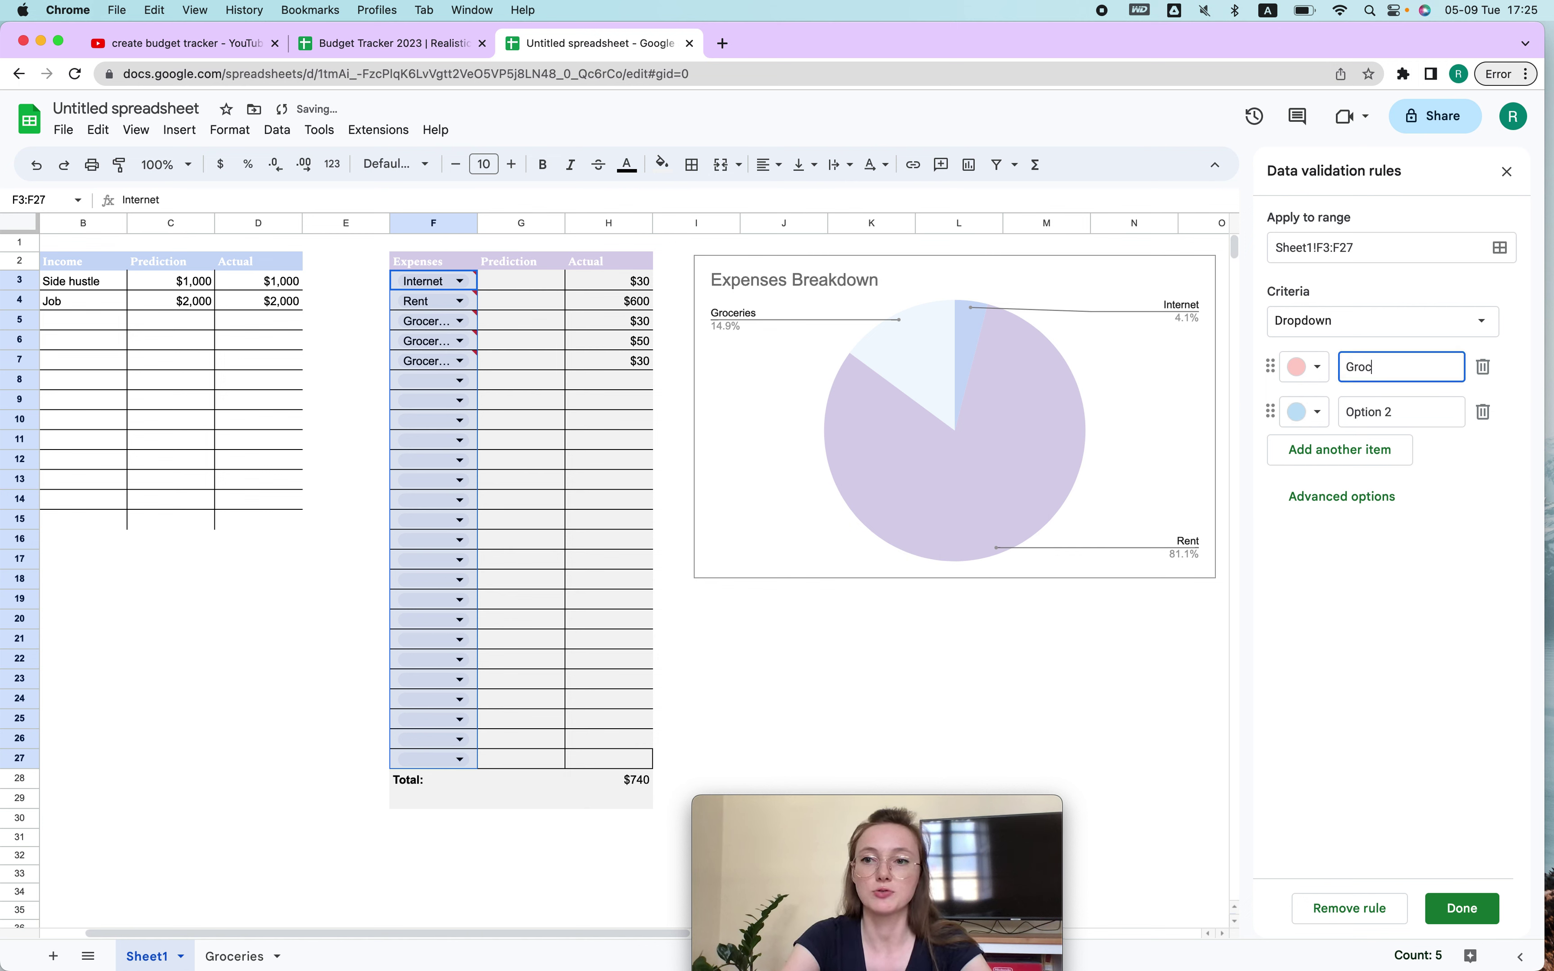
pyautogui.write('eries')
pyautogui.click(1392, 412)
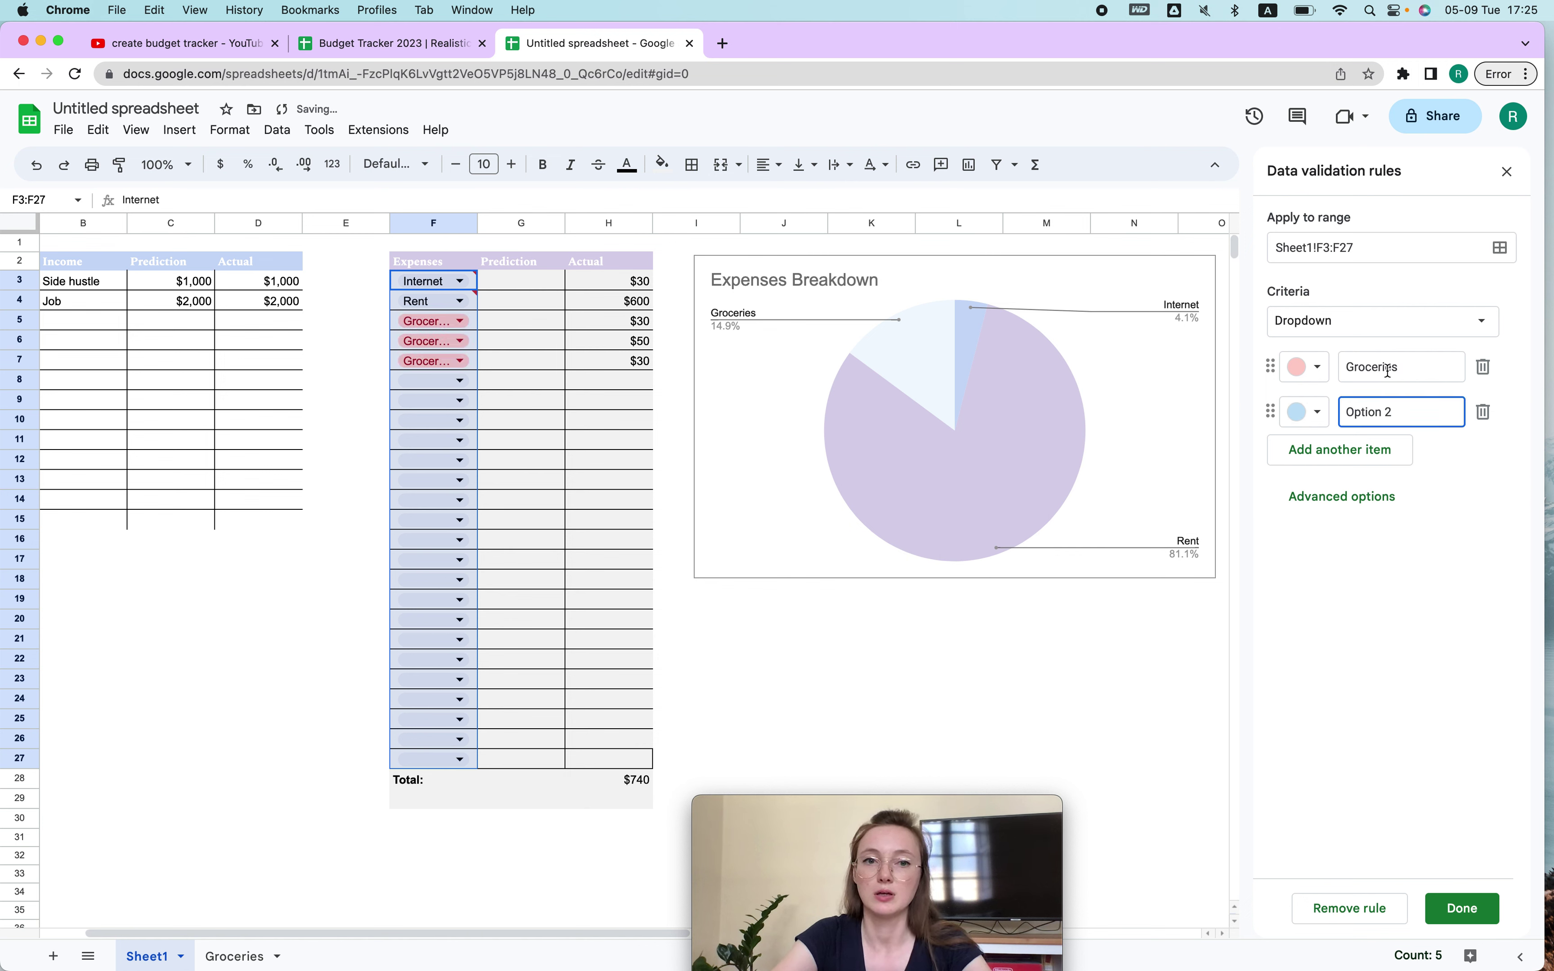
# Widen column F slightly so the Groceries labels fit in the expense dropdowns.
pyautogui.click(463, 227)
pyautogui.moveTo(478, 225); pyautogui.dragTo(503, 231)
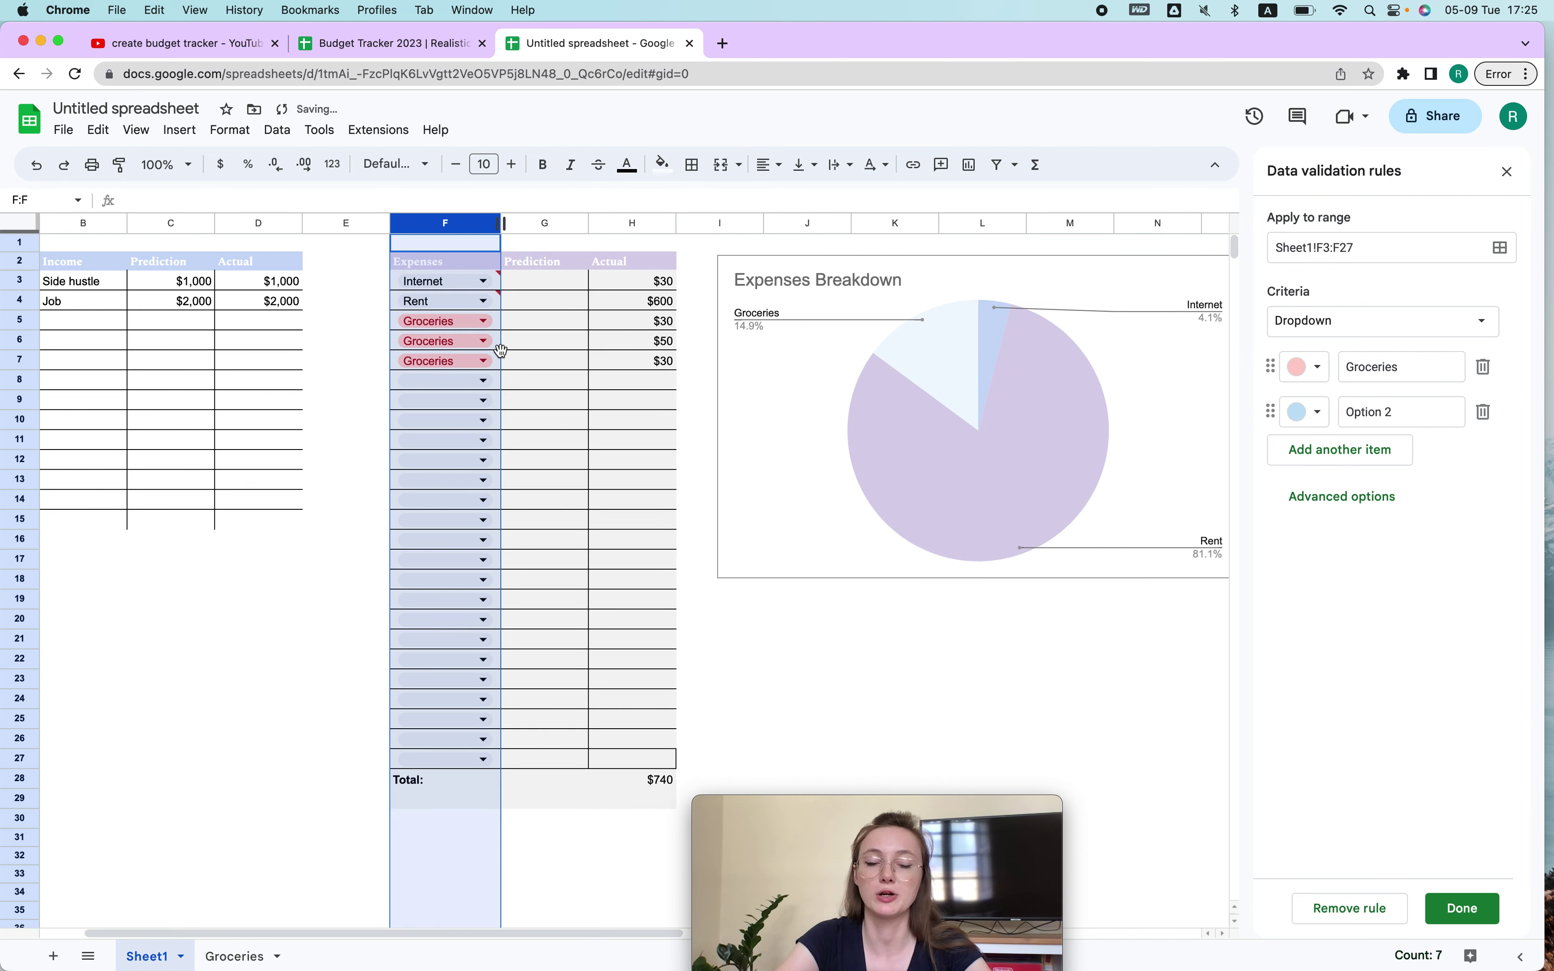
pyautogui.click(281, 634)
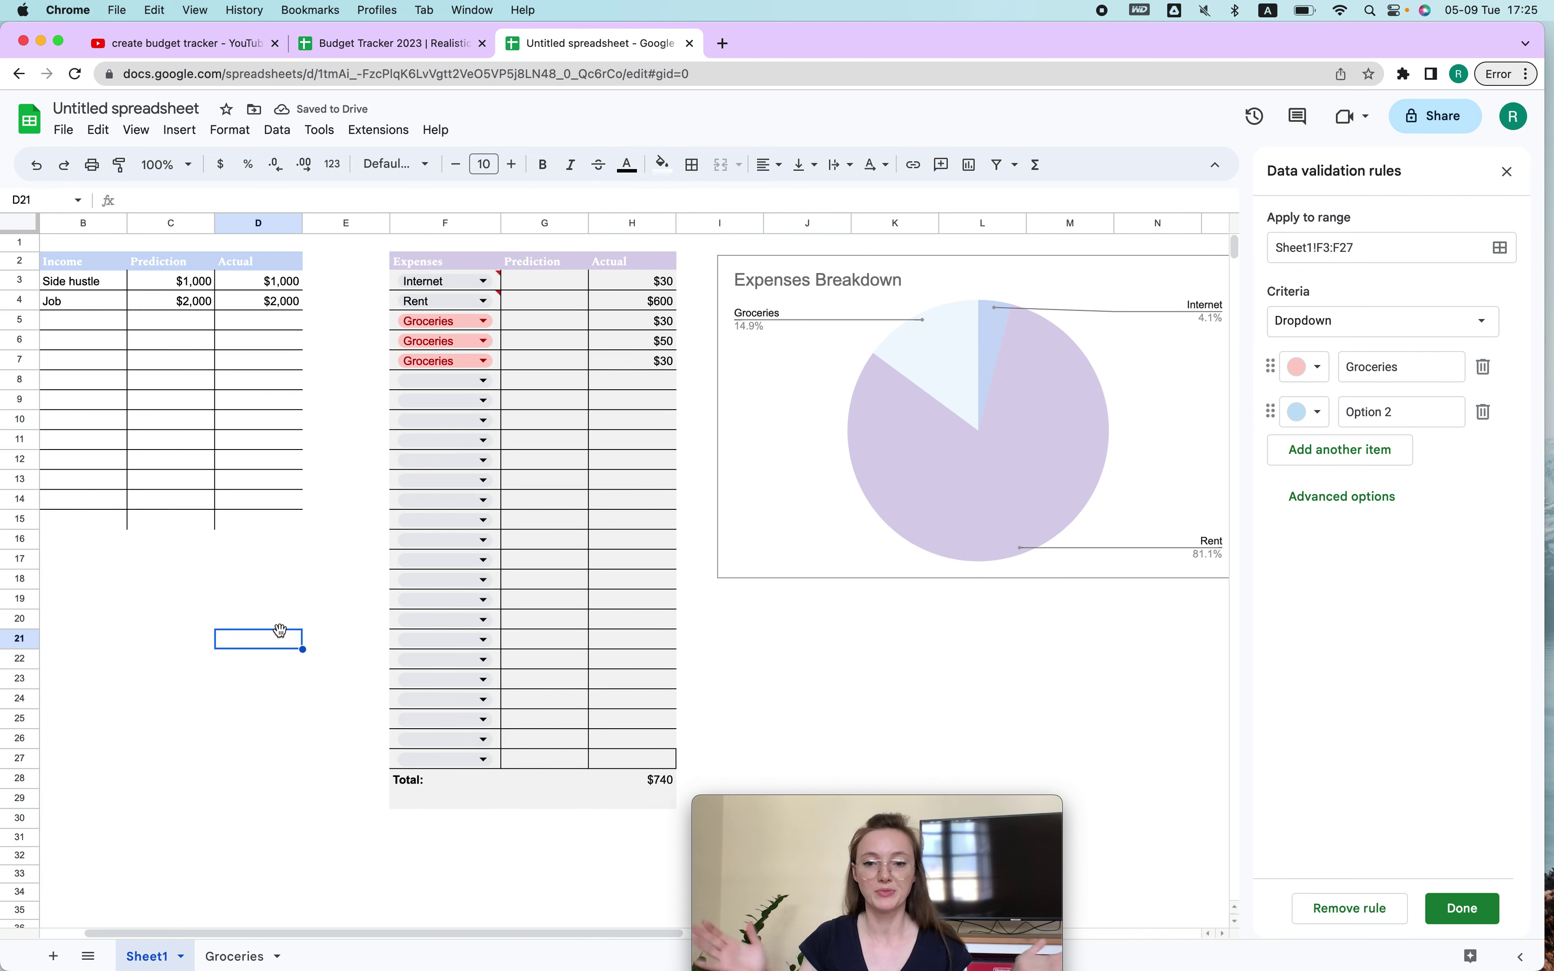